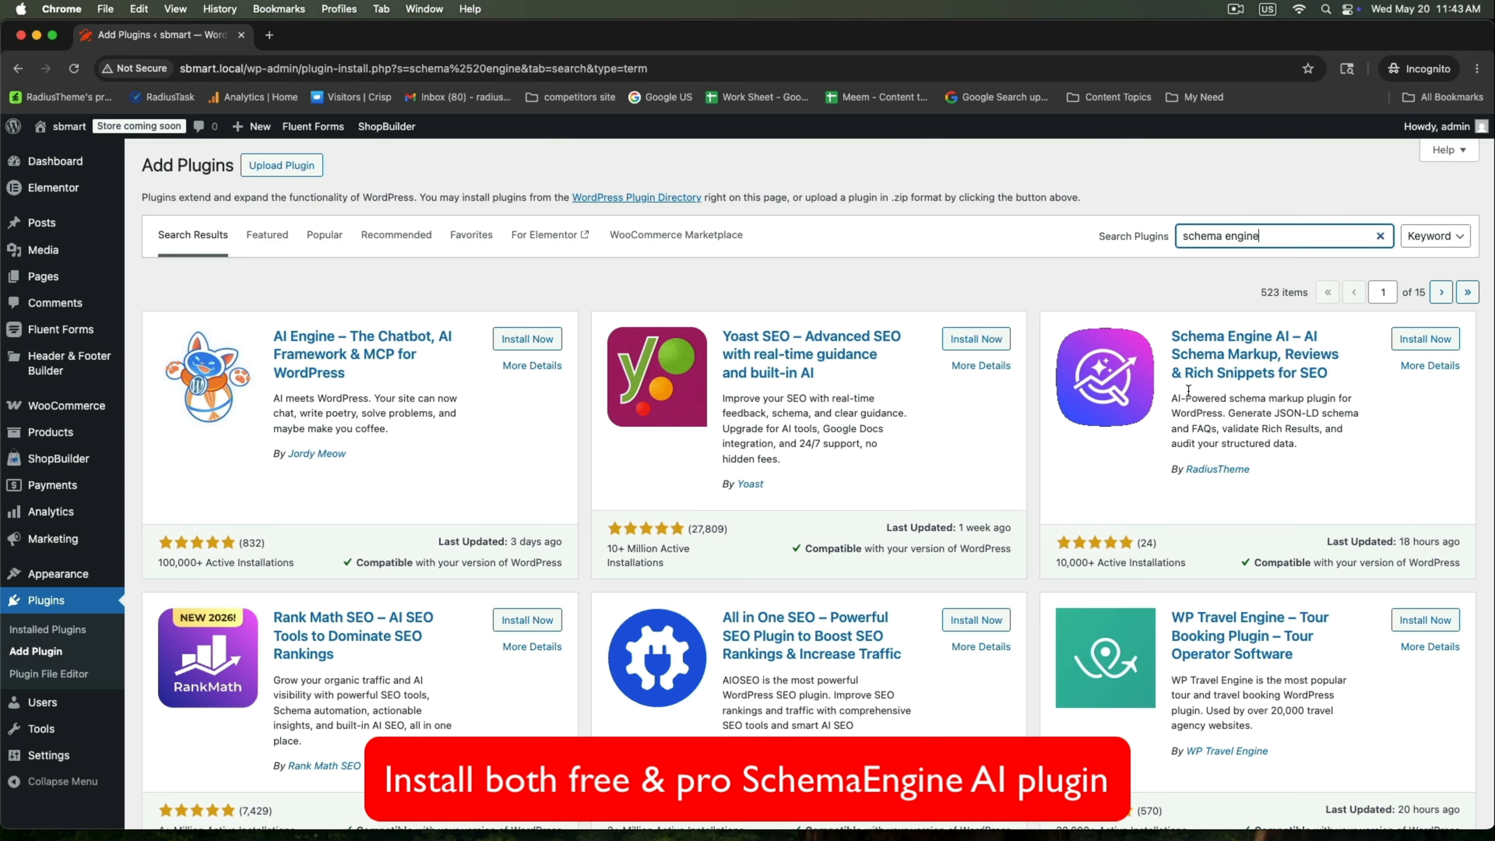
- Install and activate the Schema Engine AI plugin by RadiusTheme from the plugin search results
{"action": "left_click_drag", "start_coordinate": [1158, 478], "coordinate": [1128, 464]}
{"action": "left_click", "coordinate": [1128, 463]}
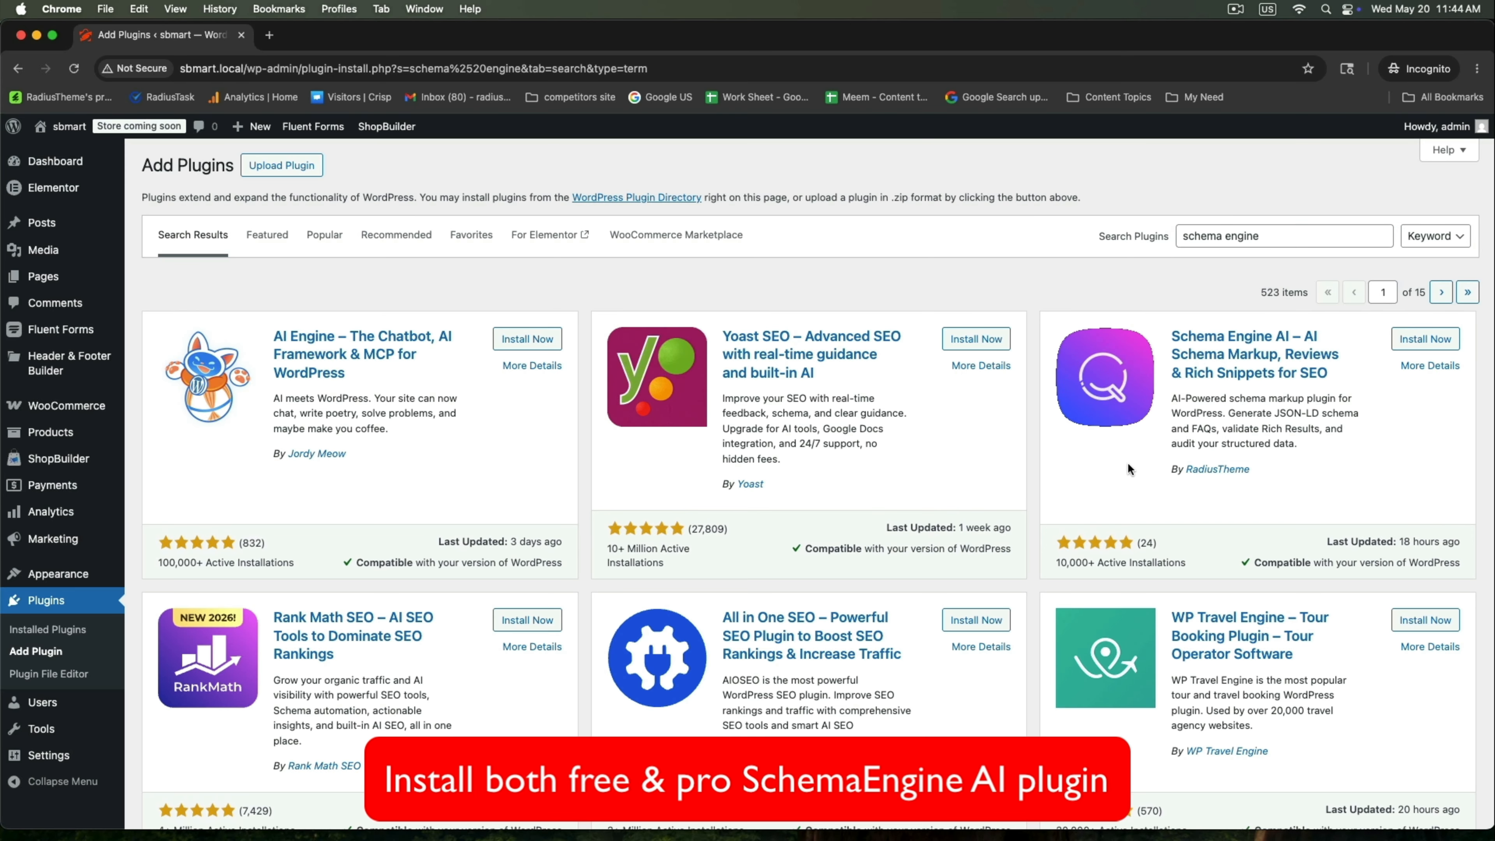
{"action": "left_click", "coordinate": [1419, 340]}
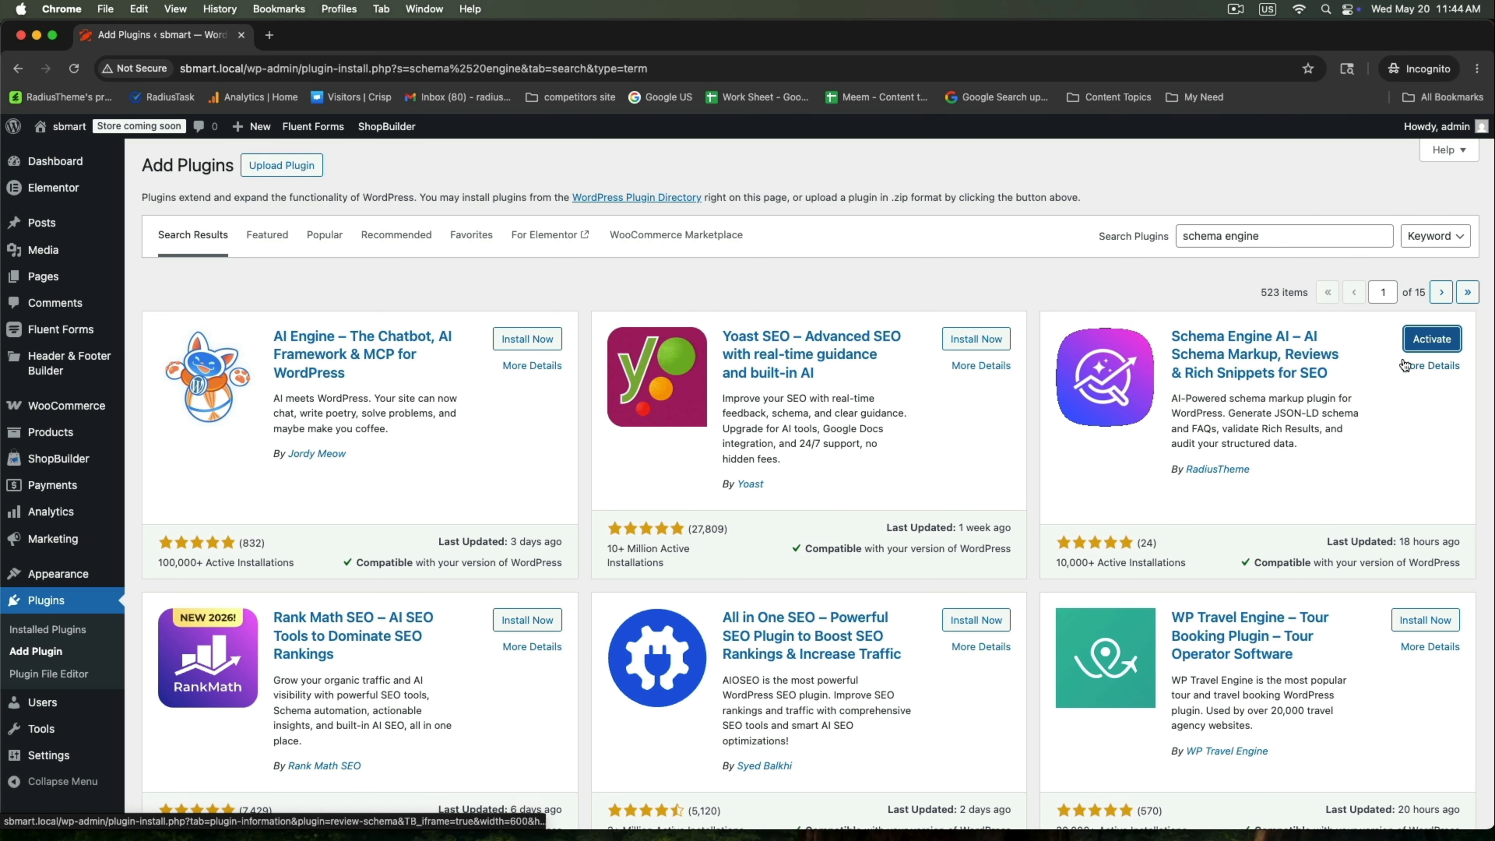
{"action": "left_click", "coordinate": [1418, 341]}
- Upload the plugin file review-schema-pro.2.0.0.zip from Downloads, install it and activate it
{"action": "mouse_move", "coordinate": [83, 700]}
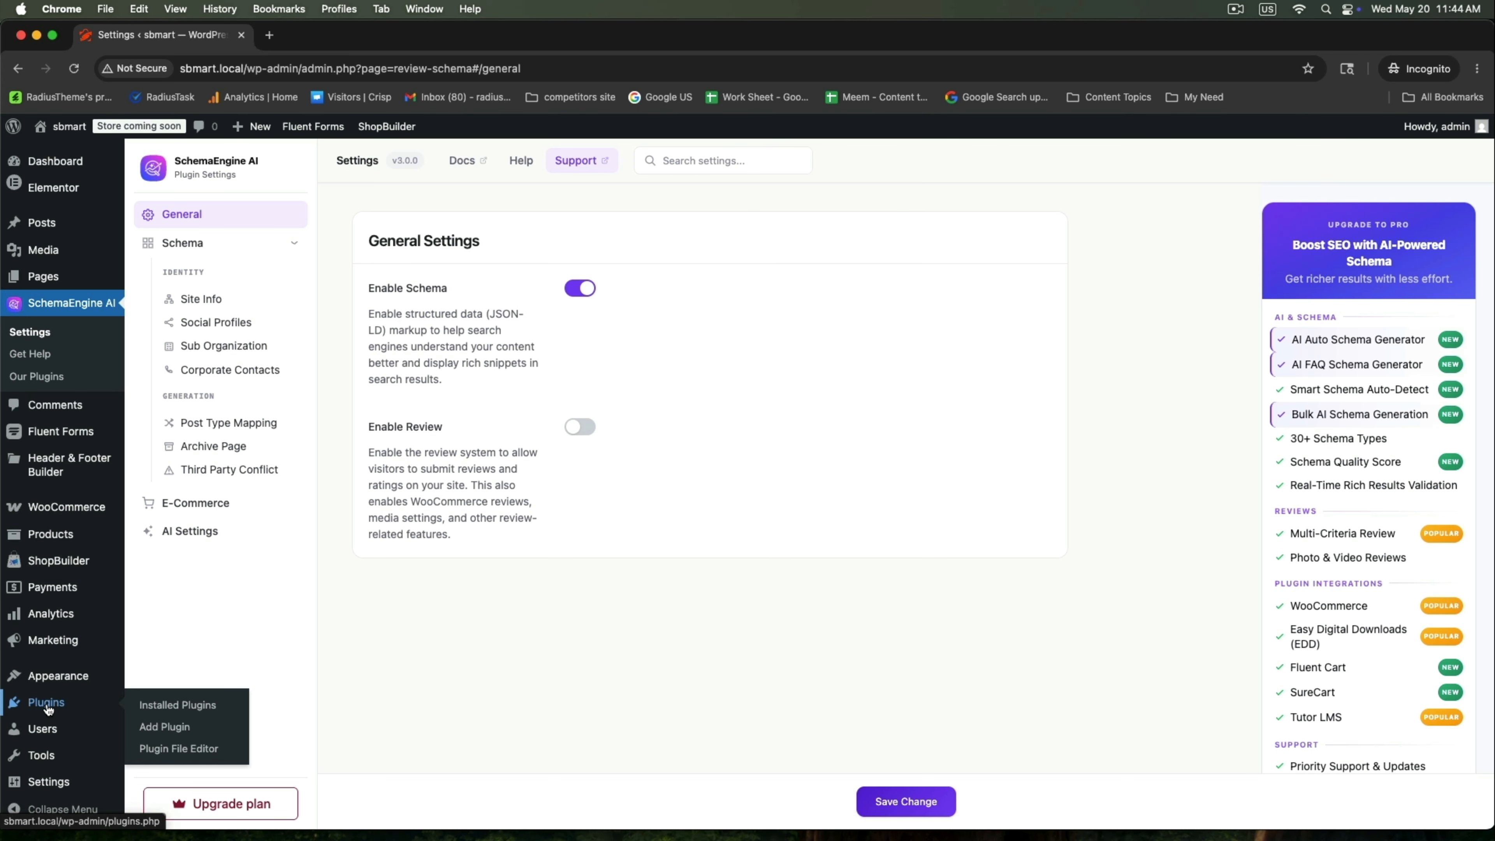
{"action": "left_click", "coordinate": [158, 728]}
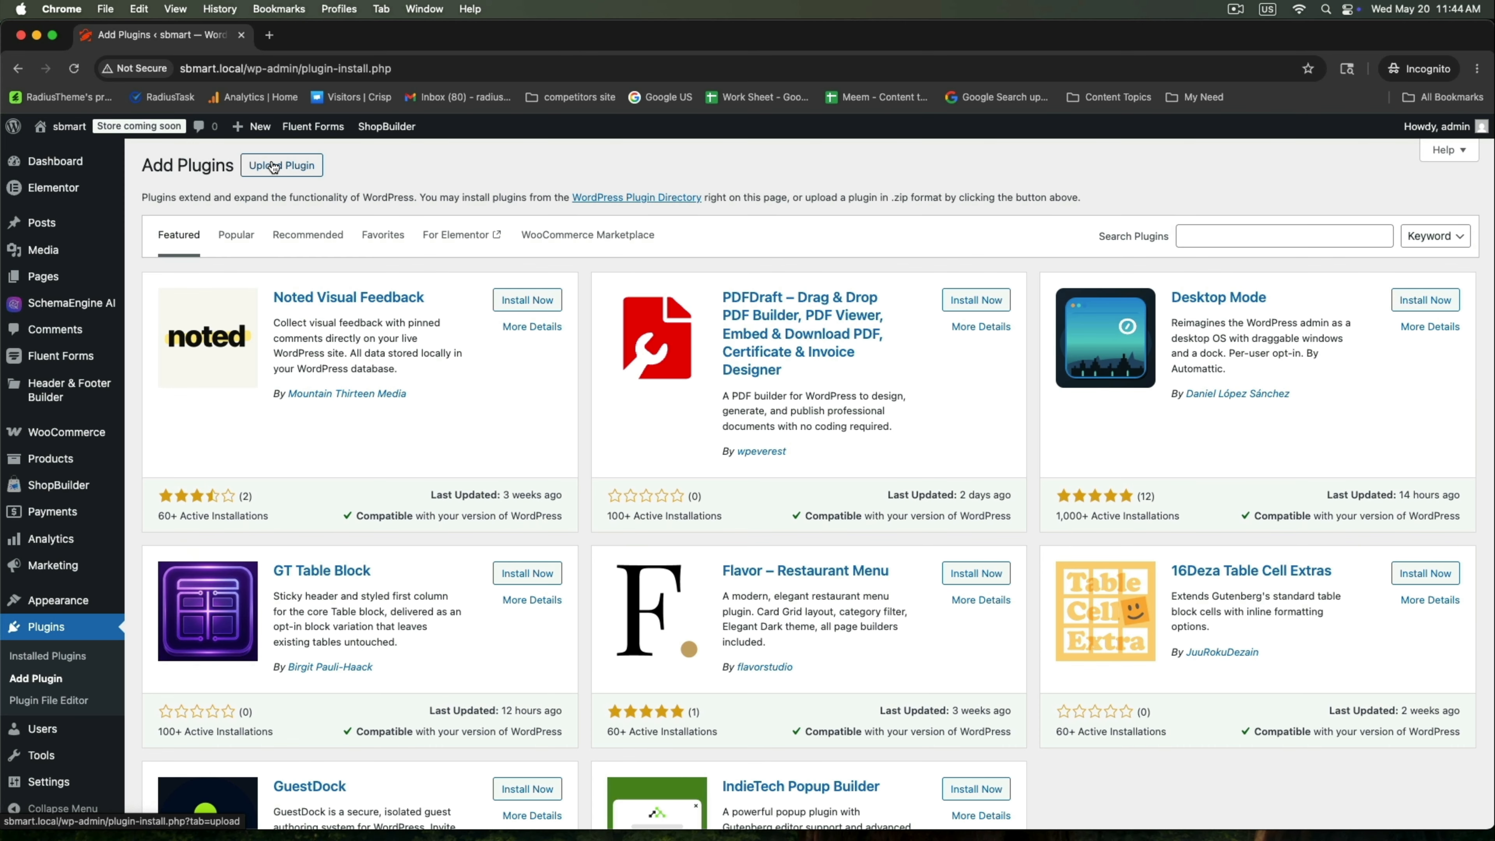
{"action": "left_click", "coordinate": [278, 168]}
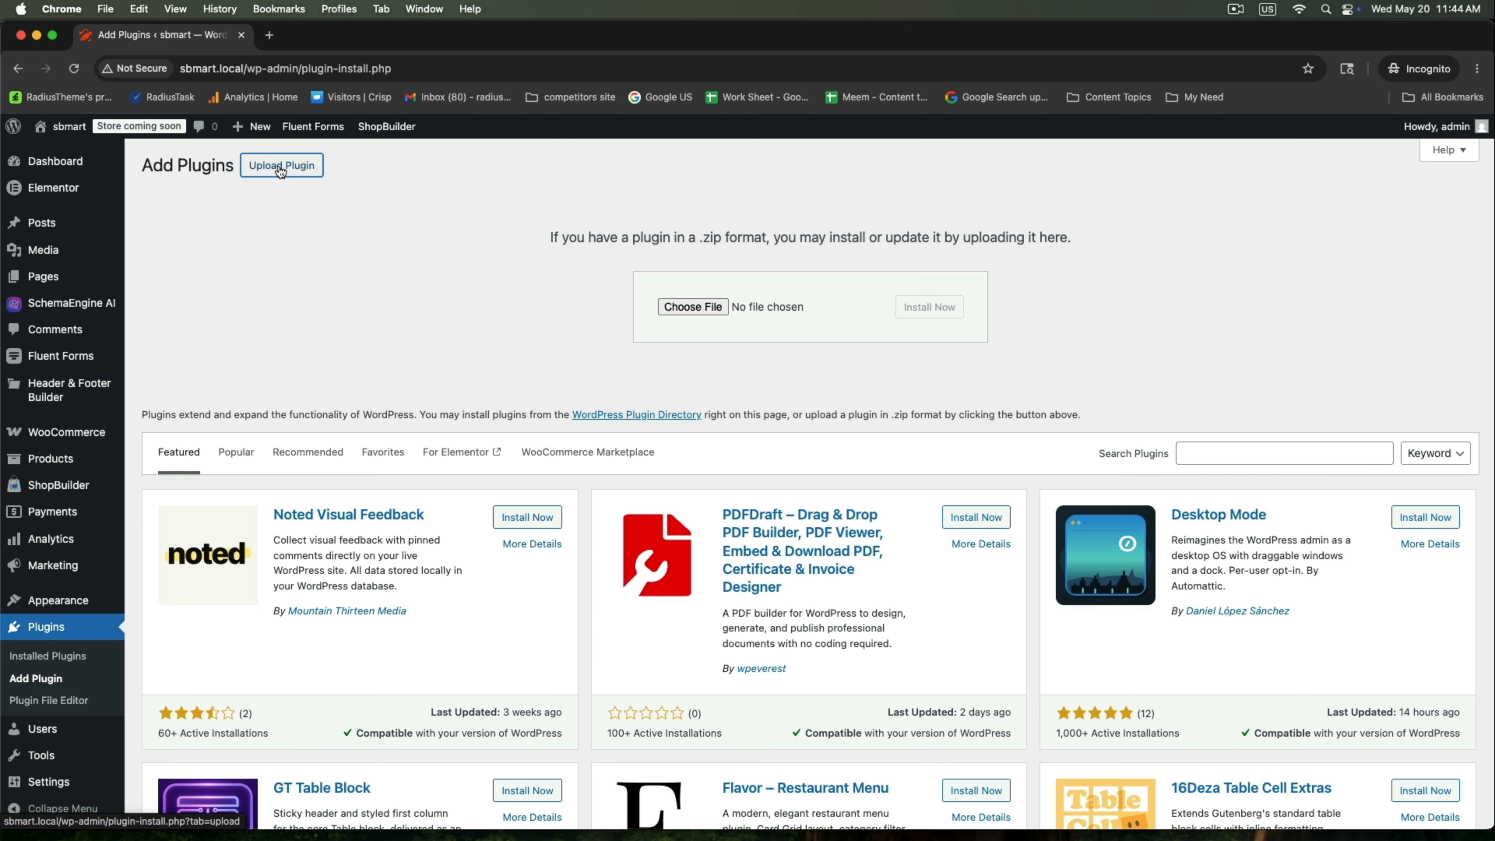
{"action": "left_click", "coordinate": [683, 308]}
{"action": "left_click", "coordinate": [674, 334]}
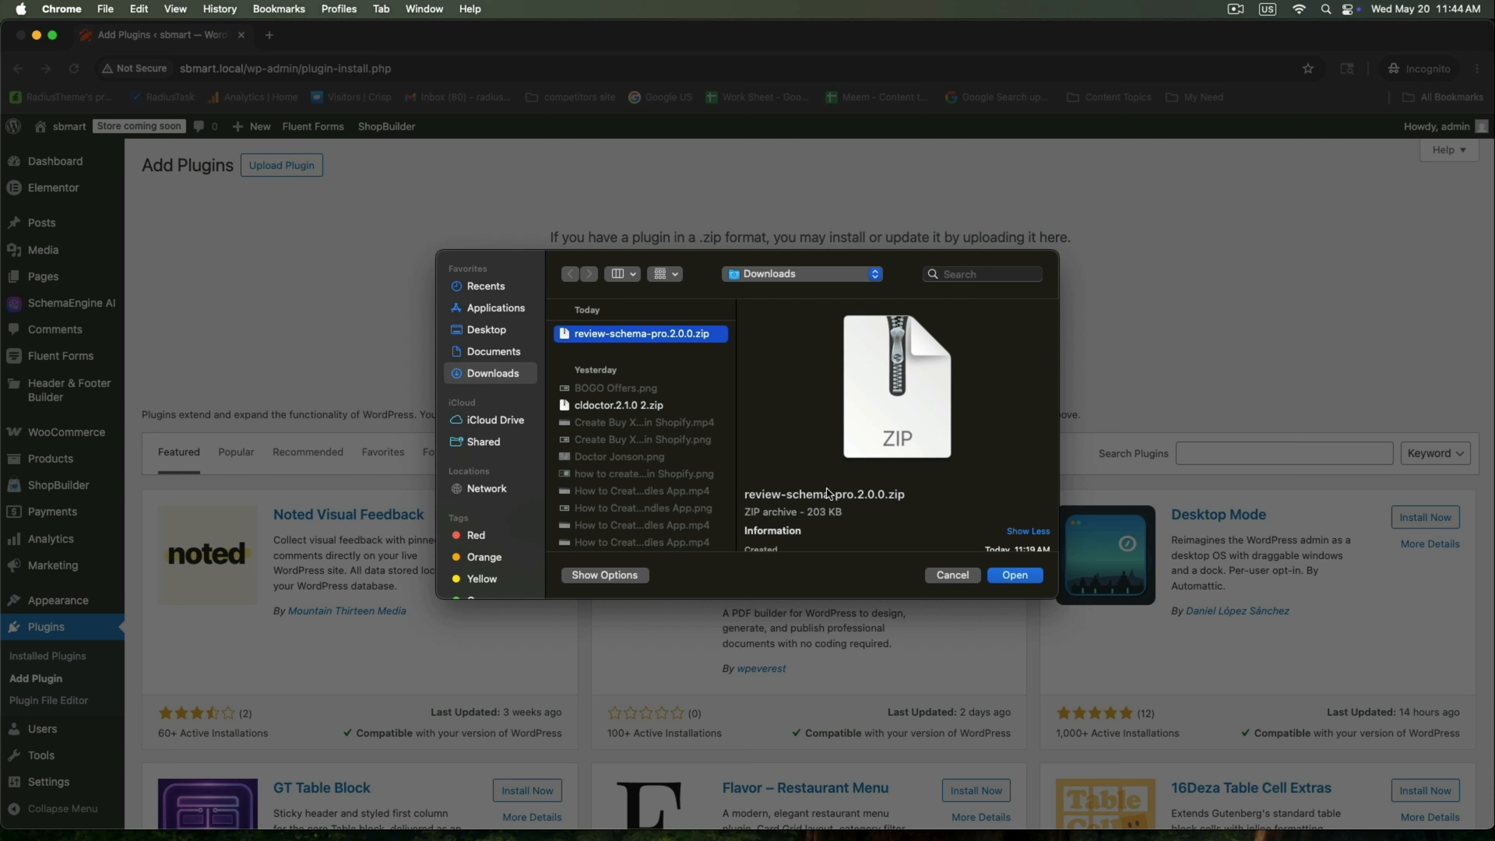
{"action": "left_click", "coordinate": [1015, 574]}
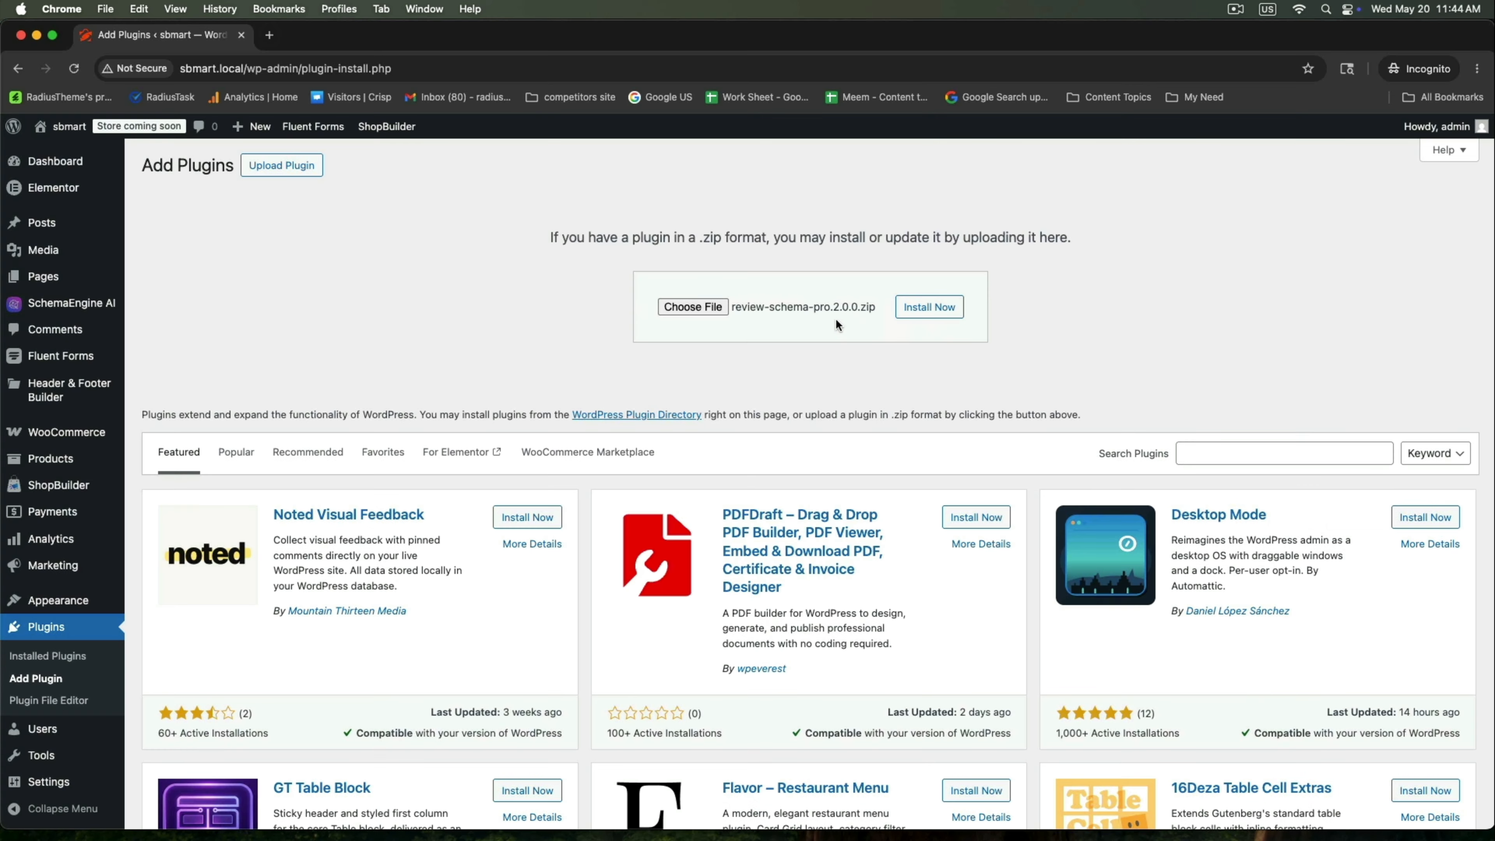
{"action": "left_click", "coordinate": [929, 307]}
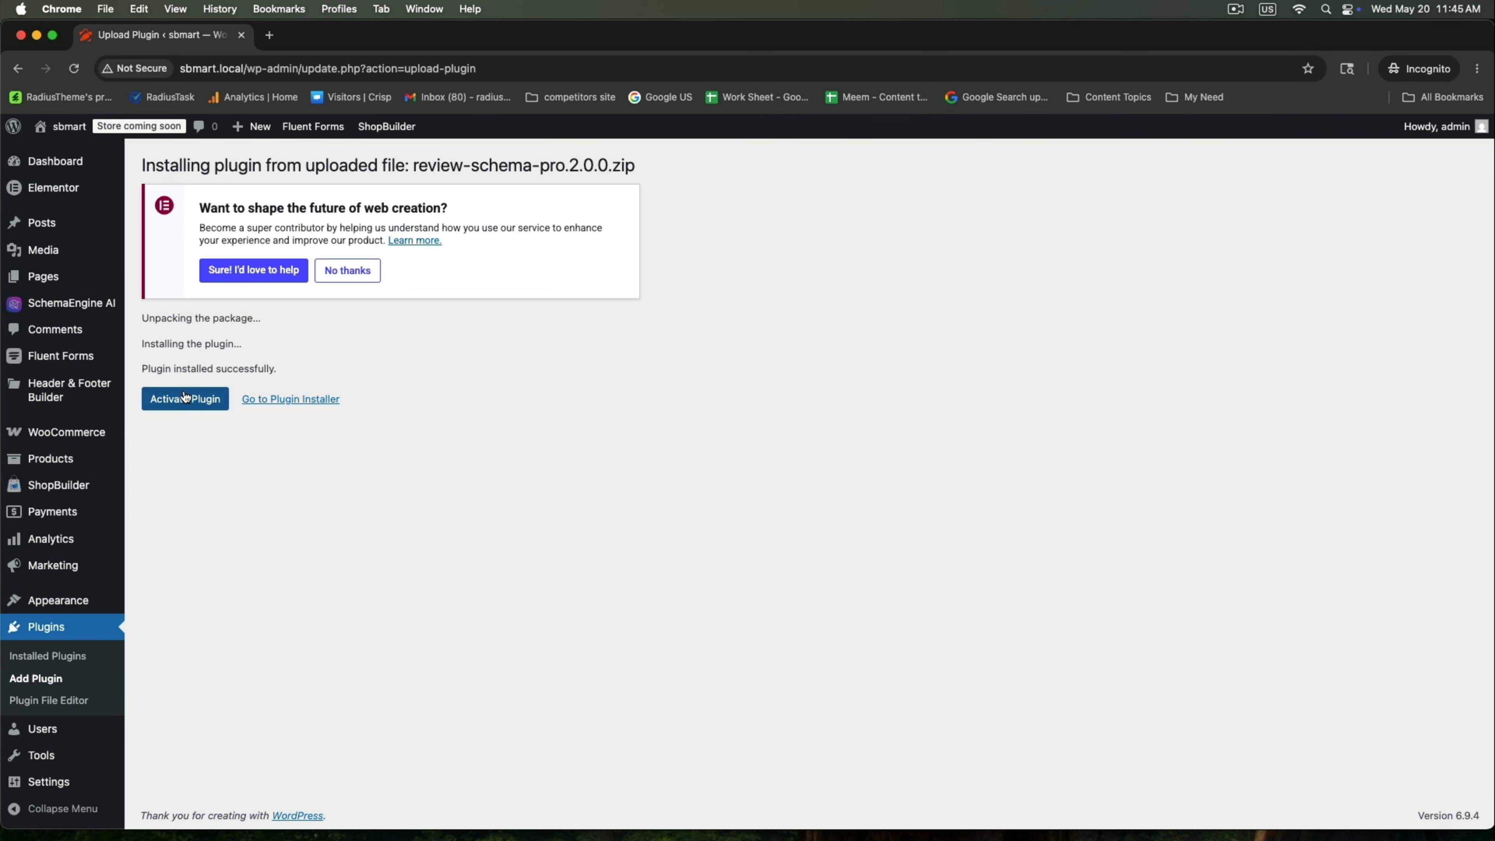
{"action": "left_click", "coordinate": [195, 406]}
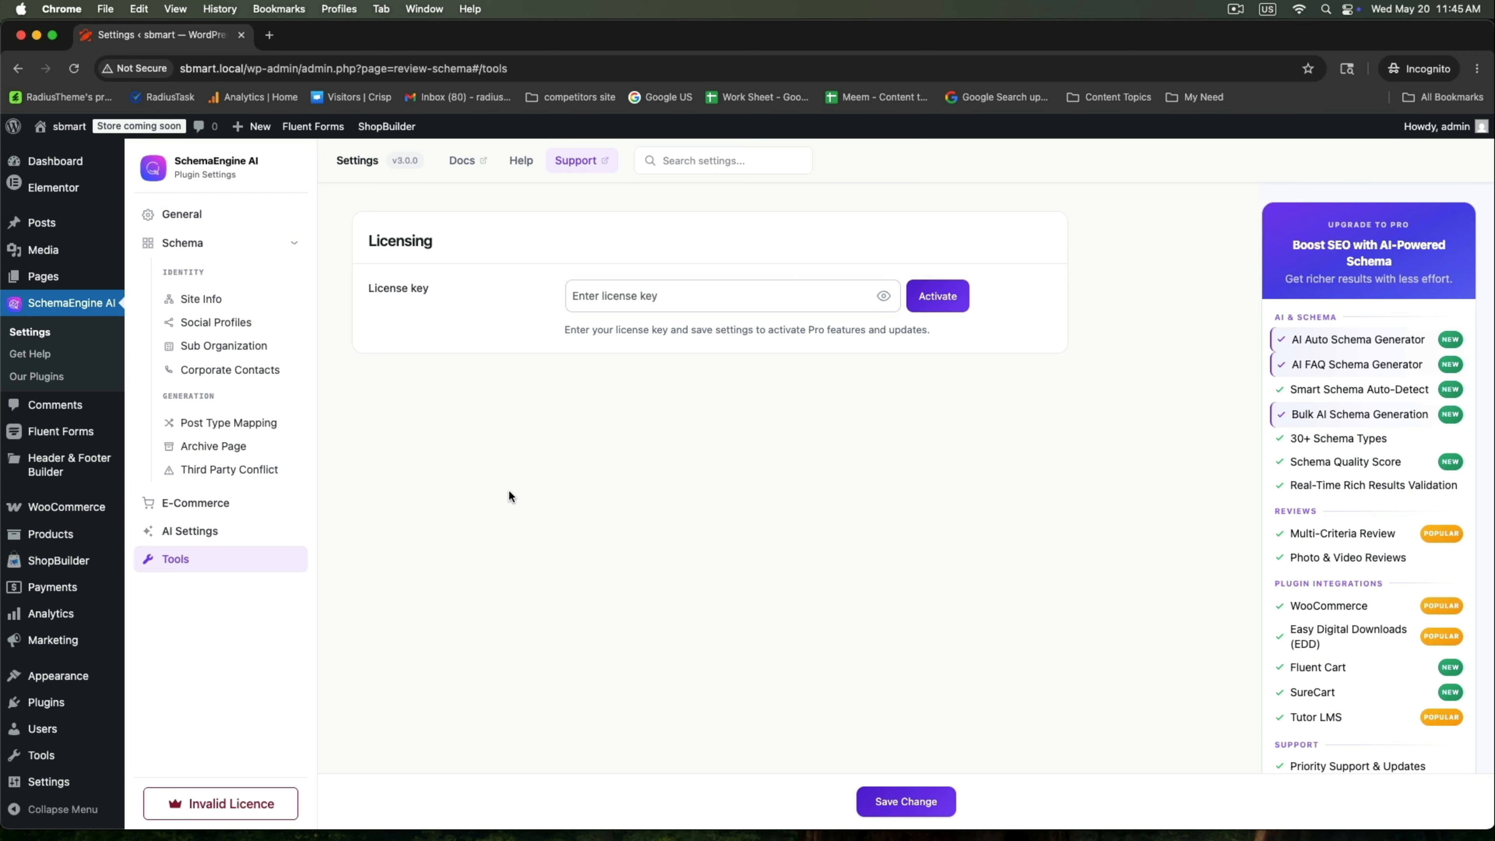
{"action": "left_click_drag", "start_coordinate": [365, 241], "coordinate": [457, 241]}
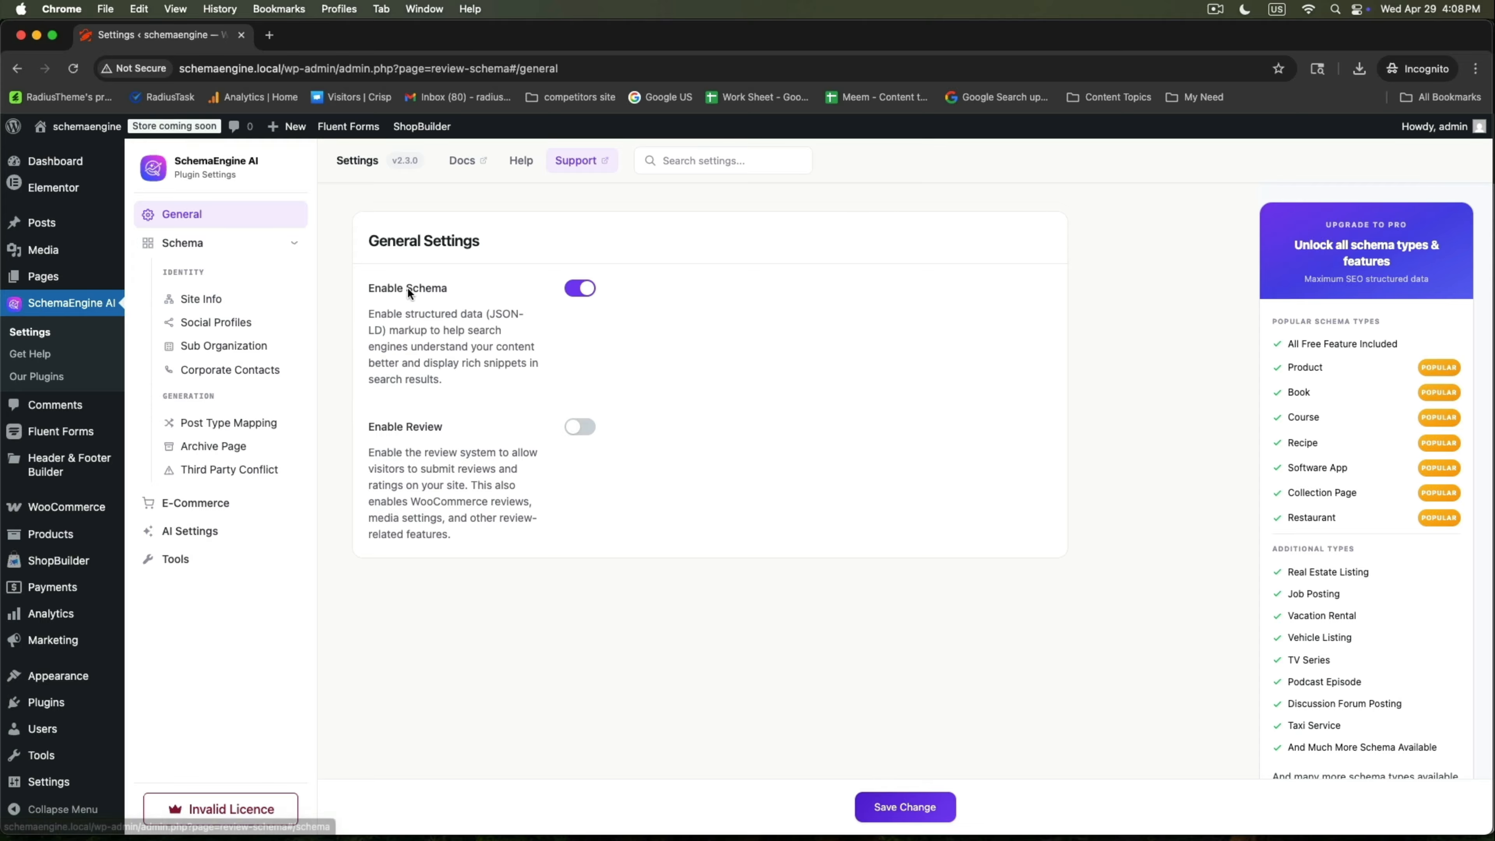
{"action": "left_click_drag", "start_coordinate": [370, 241], "coordinate": [528, 261]}
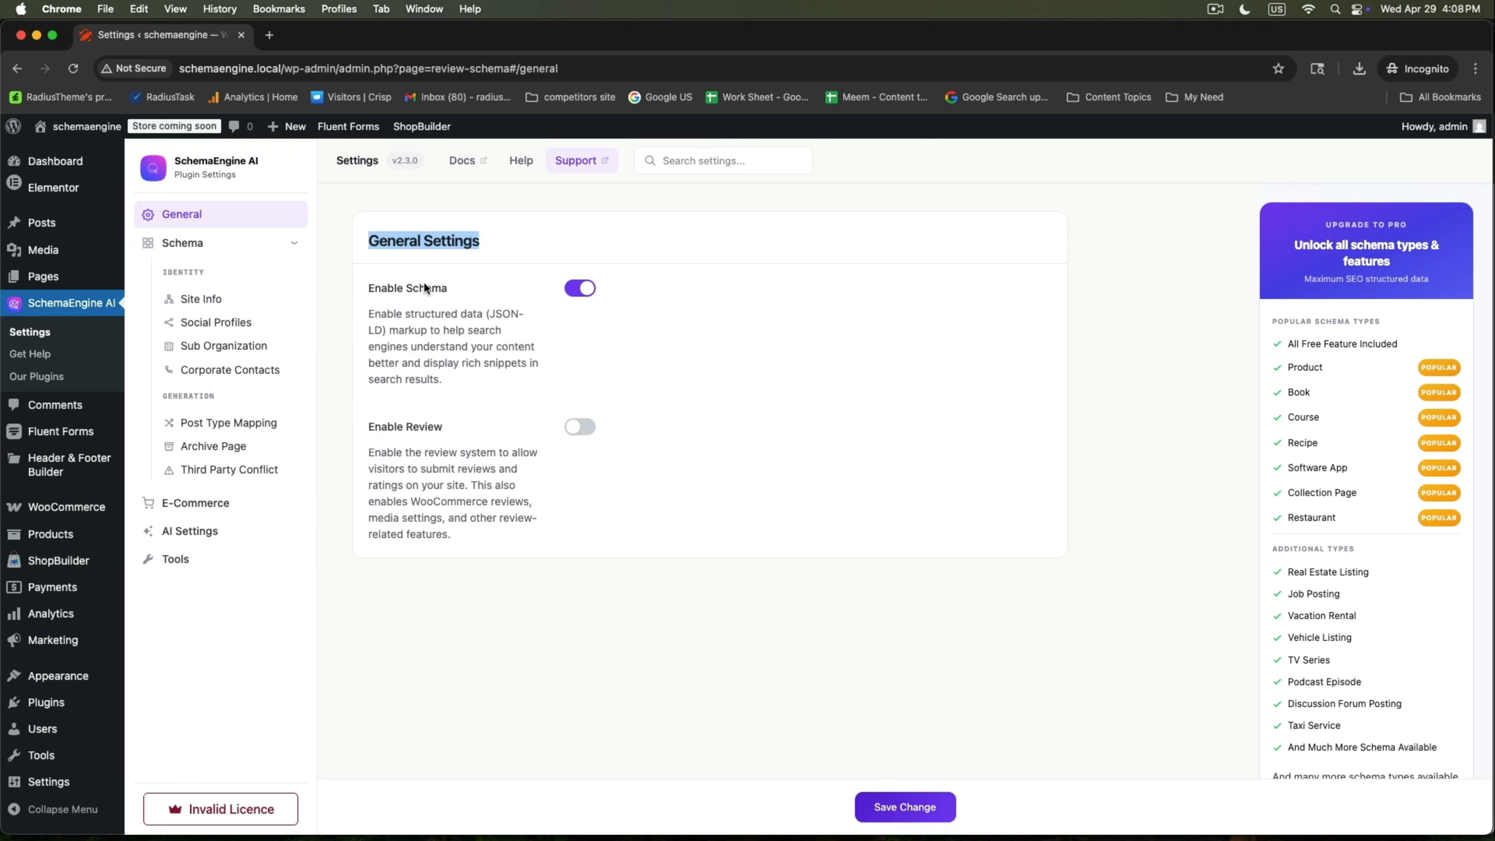
{"action": "left_click", "coordinate": [523, 292]}
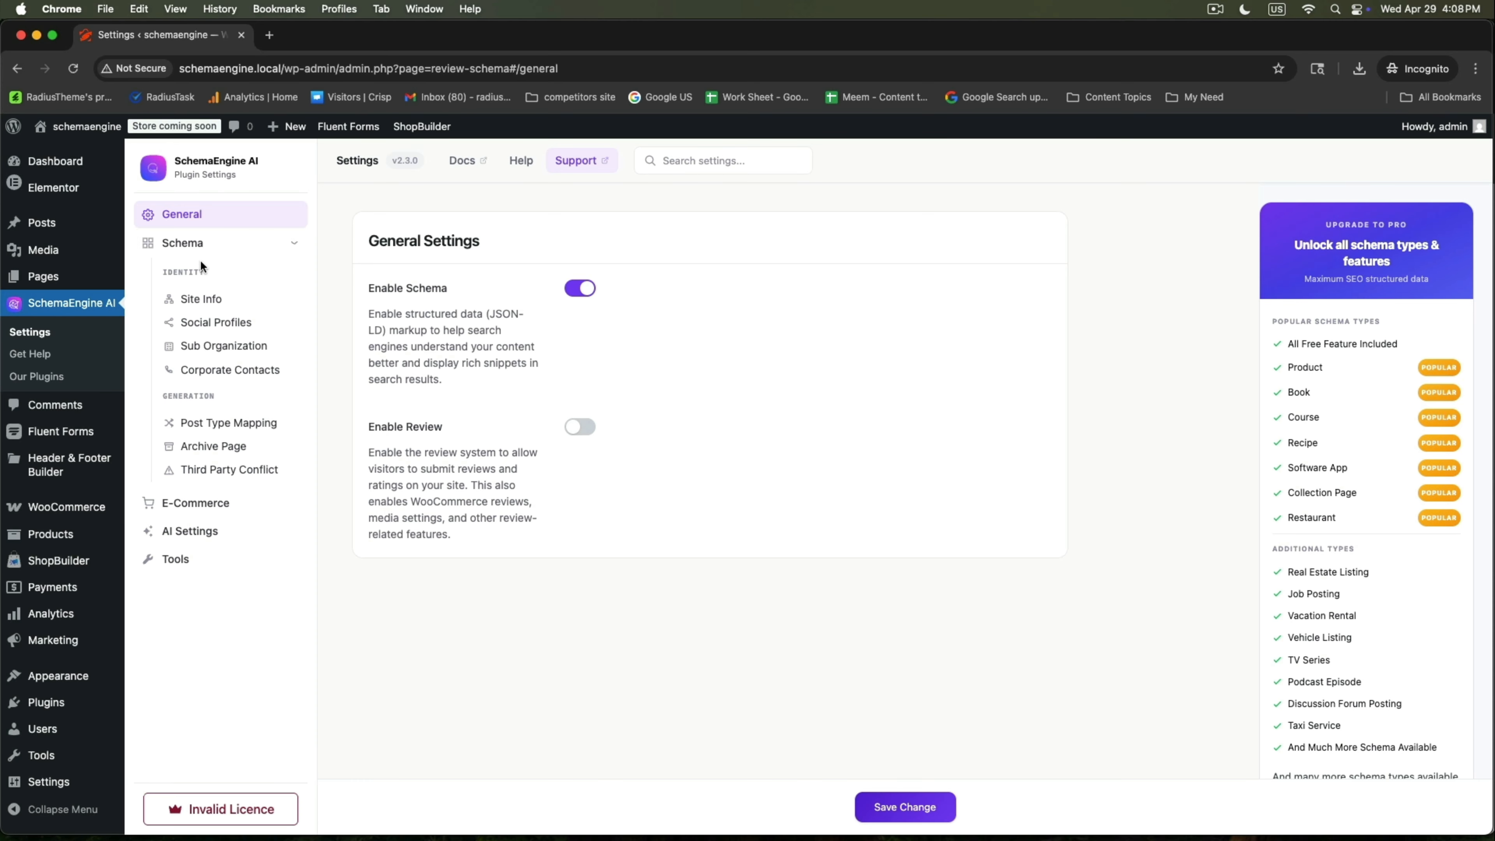
- Open the schema Site Info settings and enter Online Store as the organization's name
{"action": "left_click", "coordinate": [198, 299]}
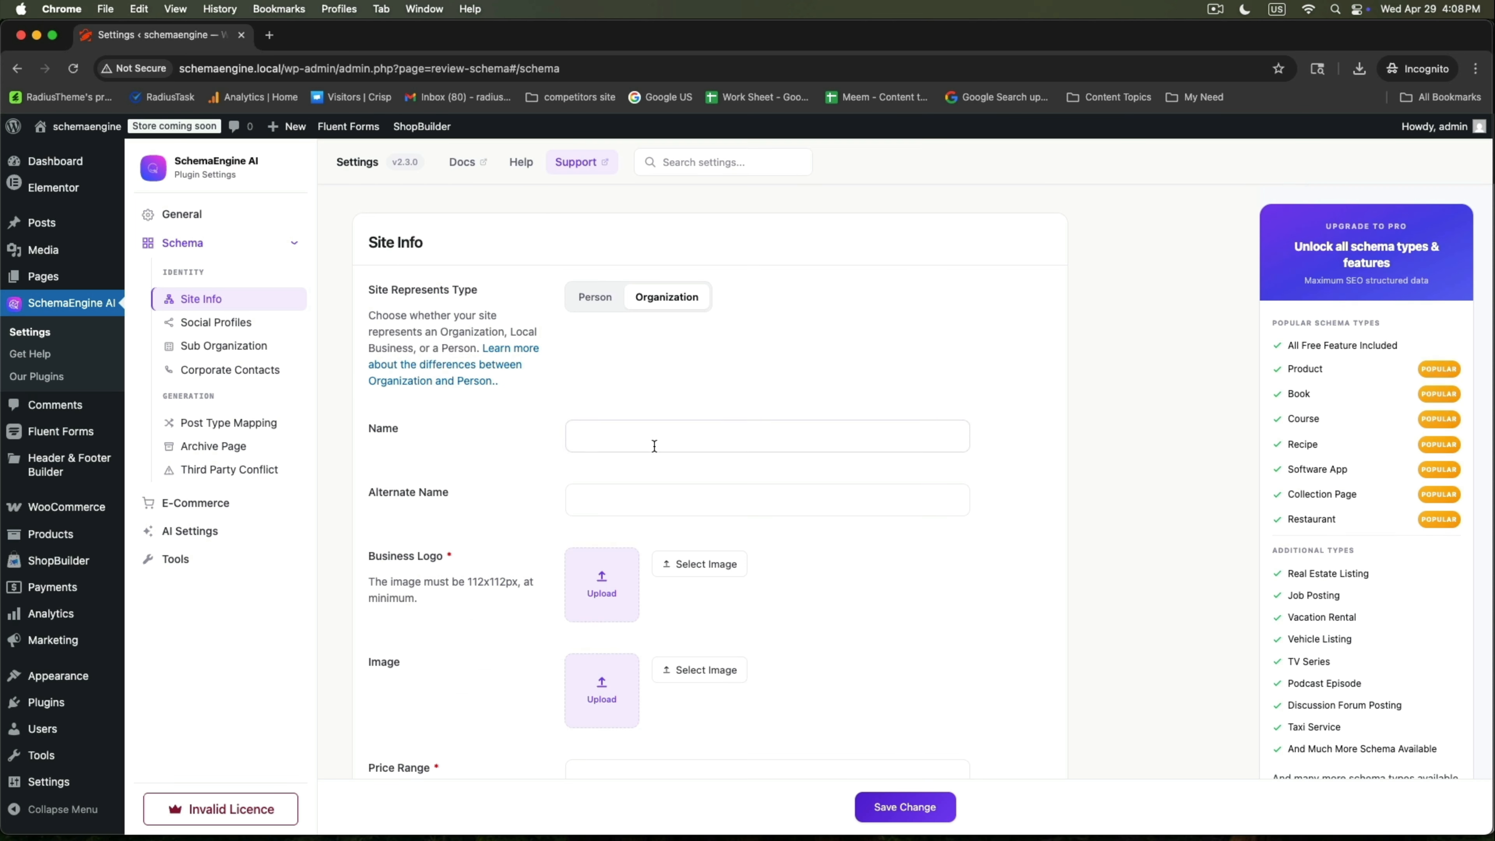
{"action": "scroll", "coordinate": [651, 444], "scroll_direction": "down", "scroll_amount": 10}
{"action": "scroll", "coordinate": [589, 394], "scroll_direction": "up", "scroll_amount": 3}
{"action": "scroll", "coordinate": [563, 432], "scroll_direction": "up", "scroll_amount": 8}
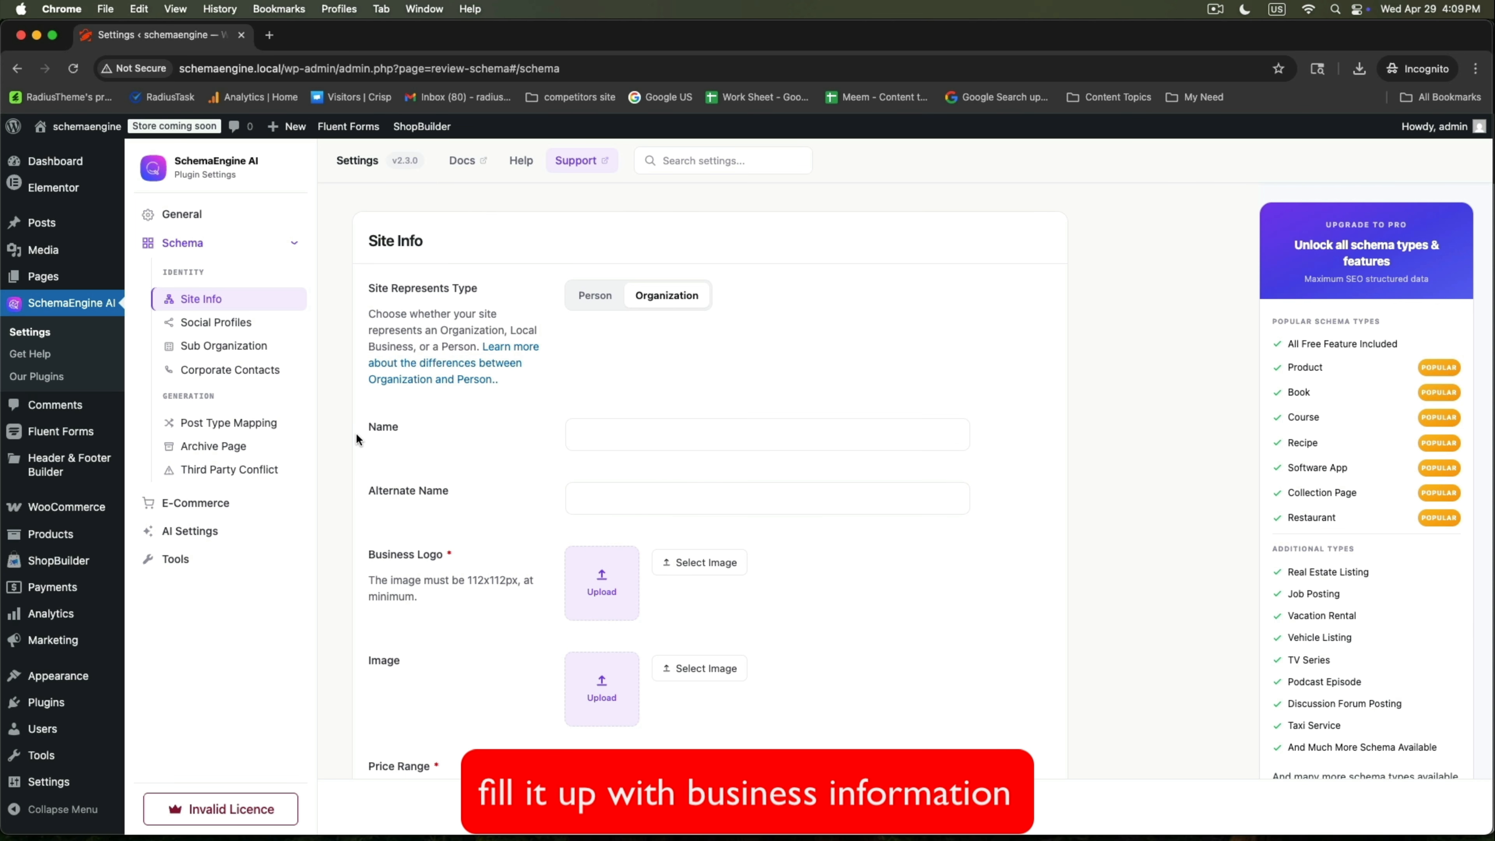
{"action": "left_click", "coordinate": [405, 427]}
{"action": "type", "text": "Online Store"}
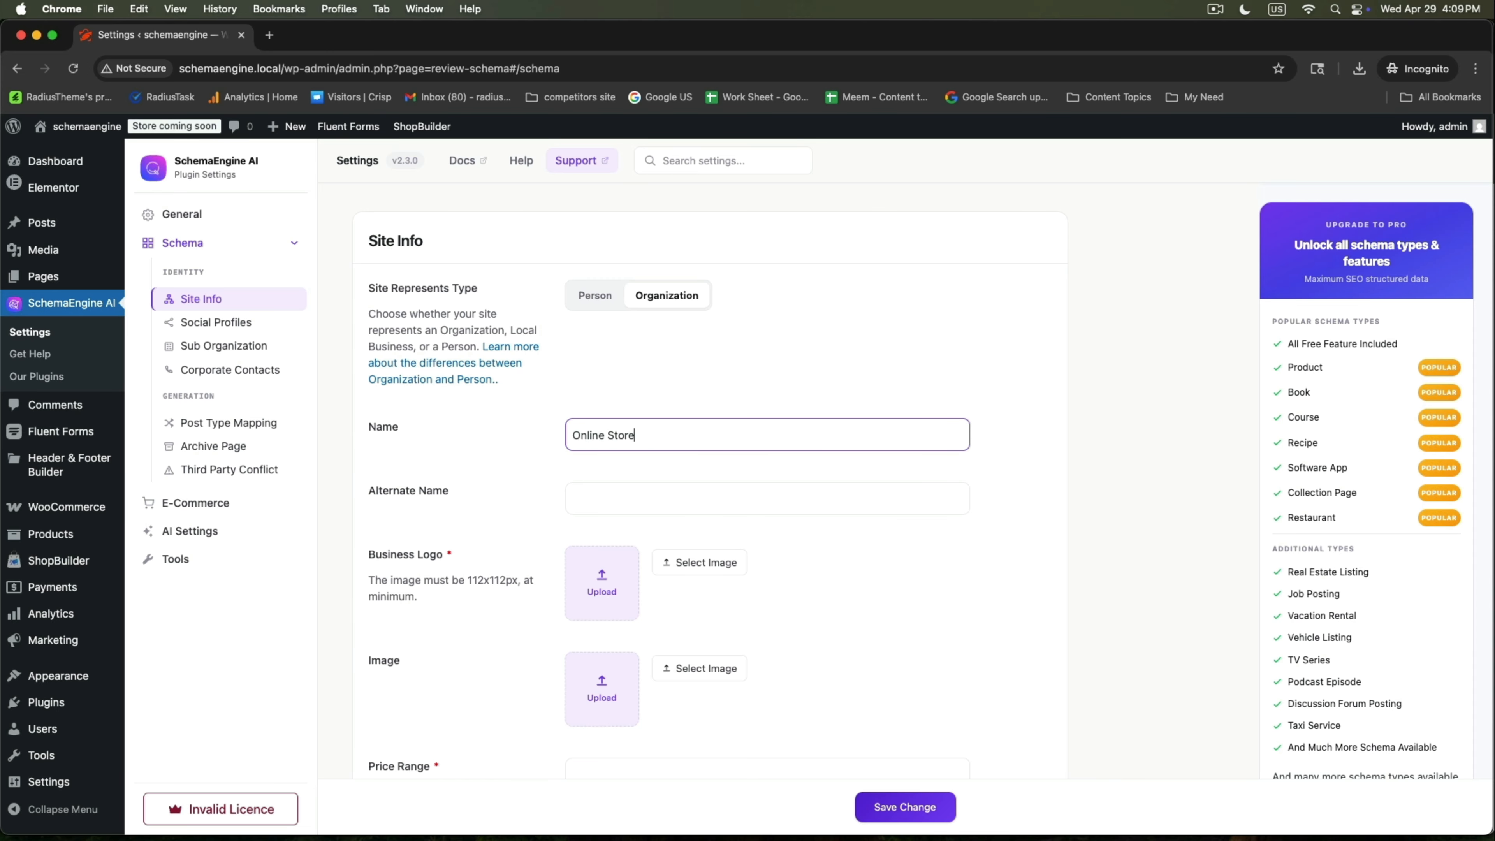
- Upload the file logo online shop.png from Downloads and use it as the Business Logo
{"action": "scroll", "coordinate": [605, 504], "scroll_direction": "down", "scroll_amount": 3}
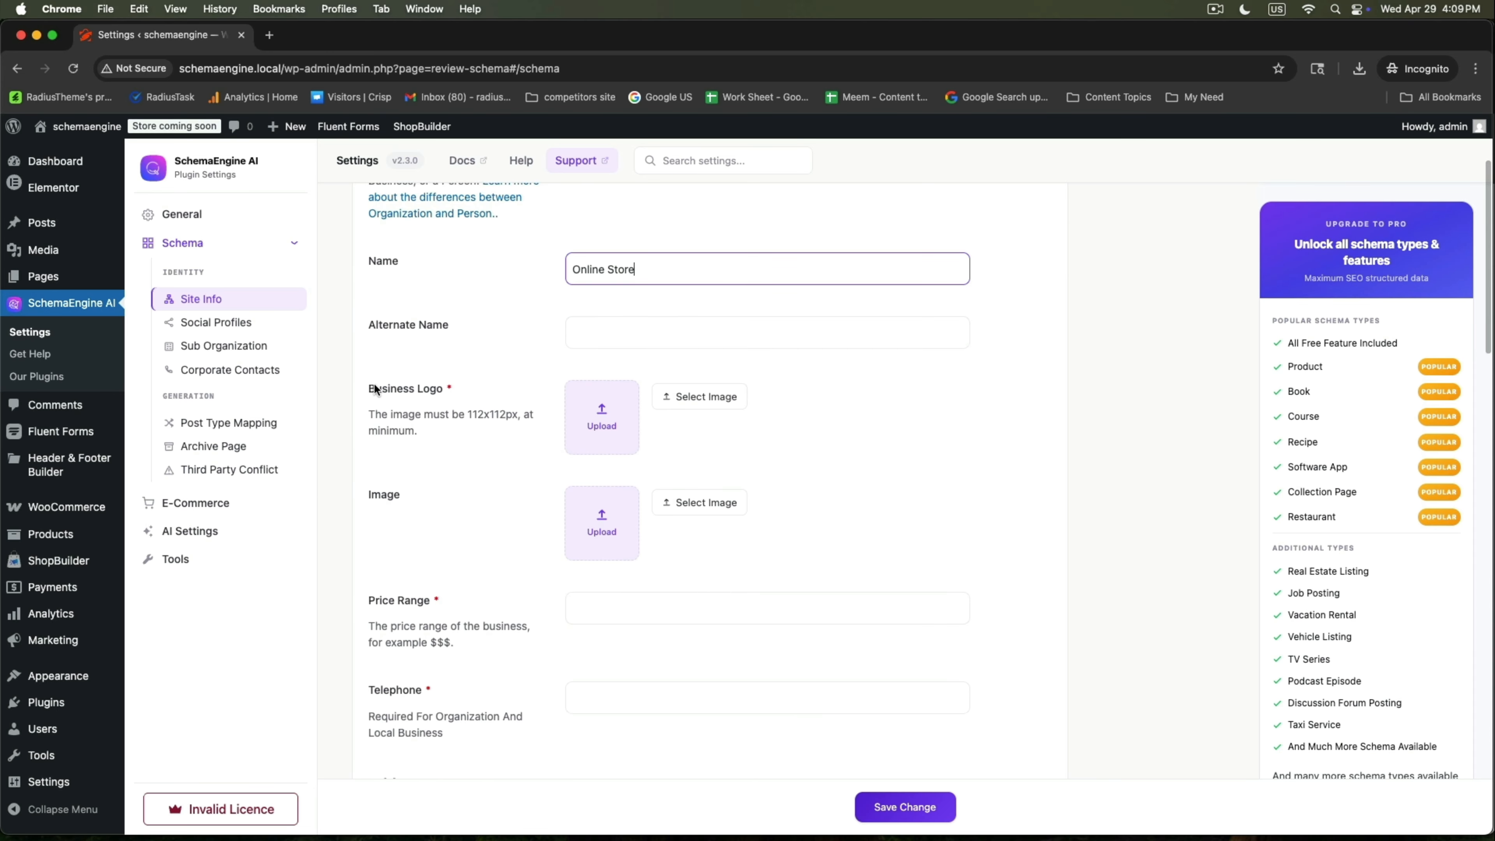
{"action": "left_click_drag", "start_coordinate": [374, 385], "coordinate": [455, 390]}
{"action": "left_click", "coordinate": [616, 414]}
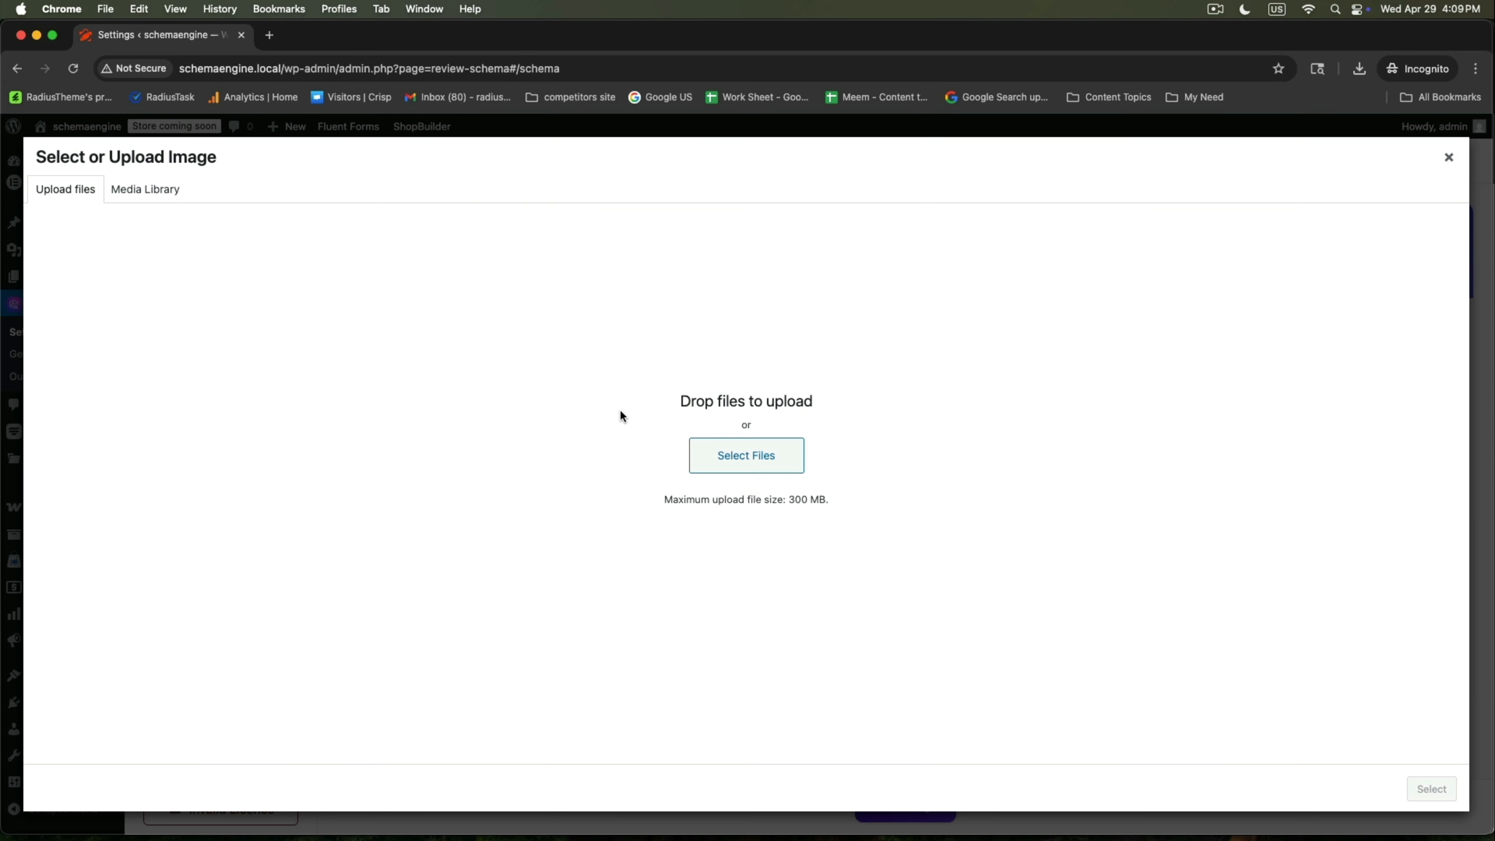
{"action": "left_click", "coordinate": [746, 449]}
{"action": "left_click", "coordinate": [626, 354]}
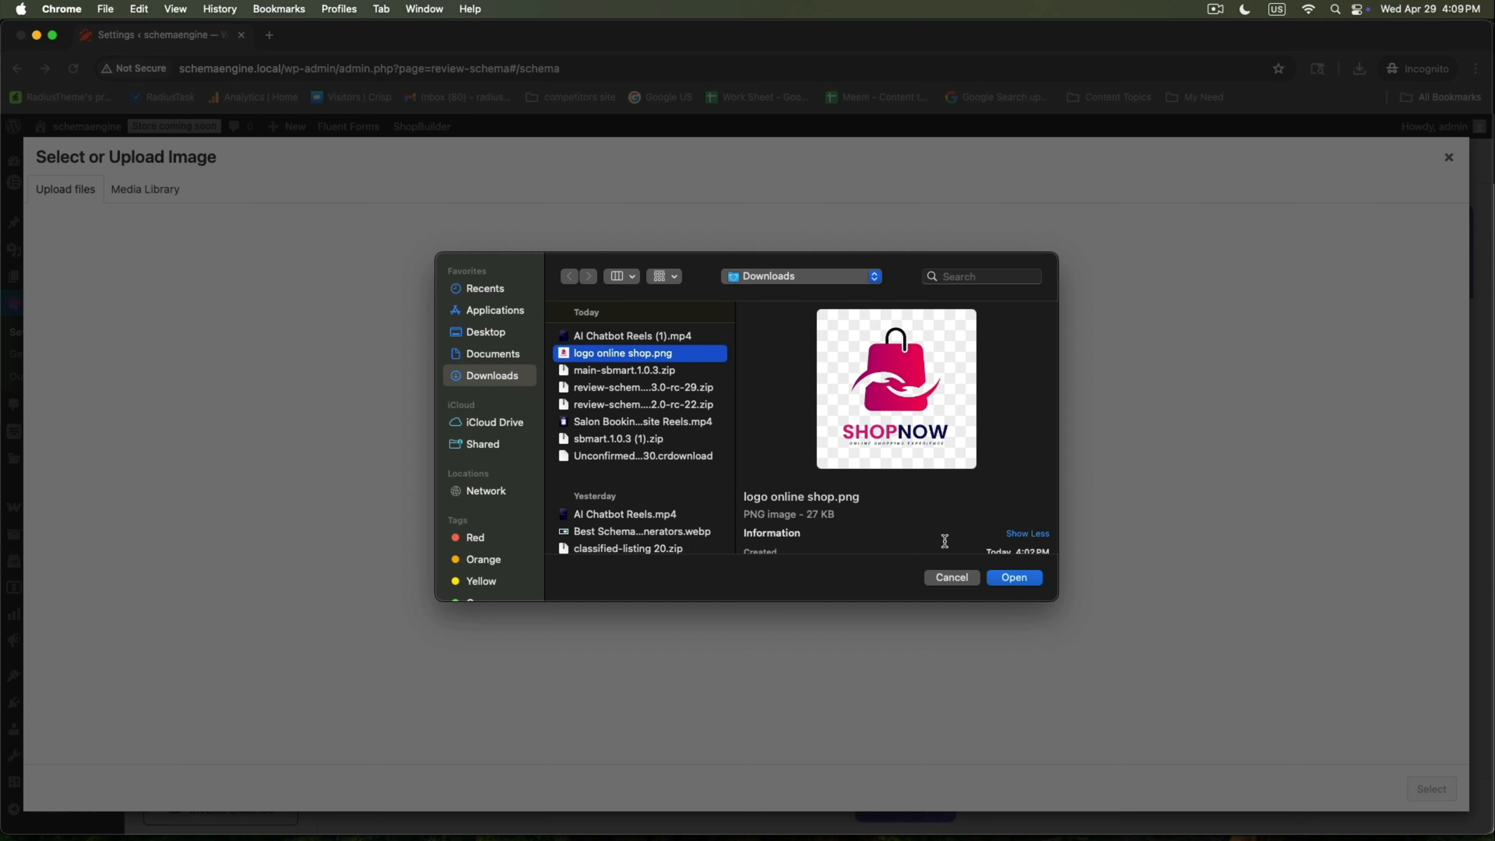
{"action": "left_click", "coordinate": [1012, 581]}
{"action": "left_click", "coordinate": [1432, 789]}
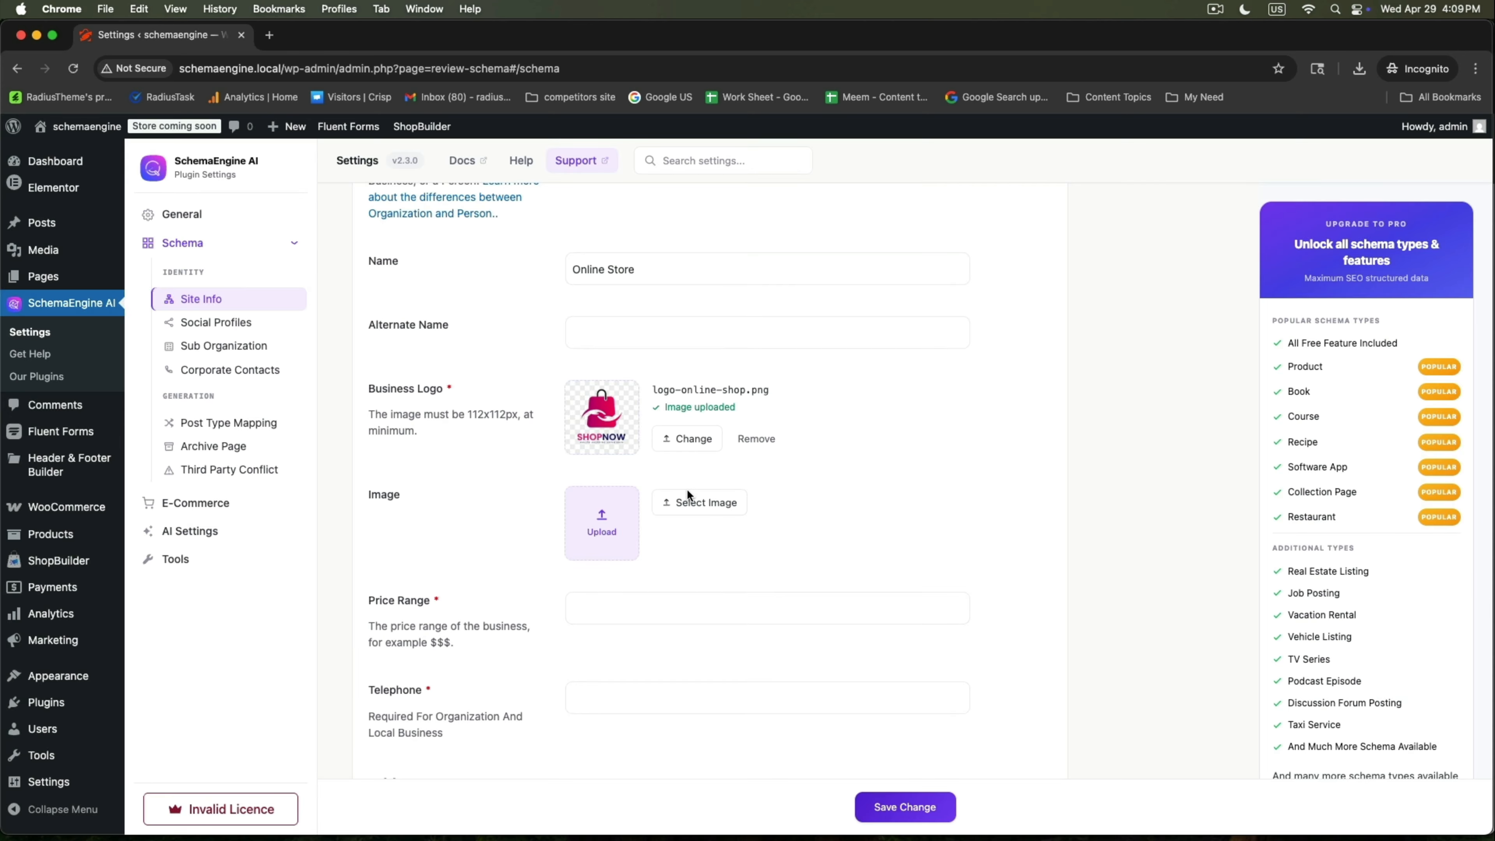
- Set the Price Range to $50-$100 and fill in the business telephone number
{"action": "scroll", "coordinate": [775, 485], "scroll_direction": "down", "scroll_amount": 3}
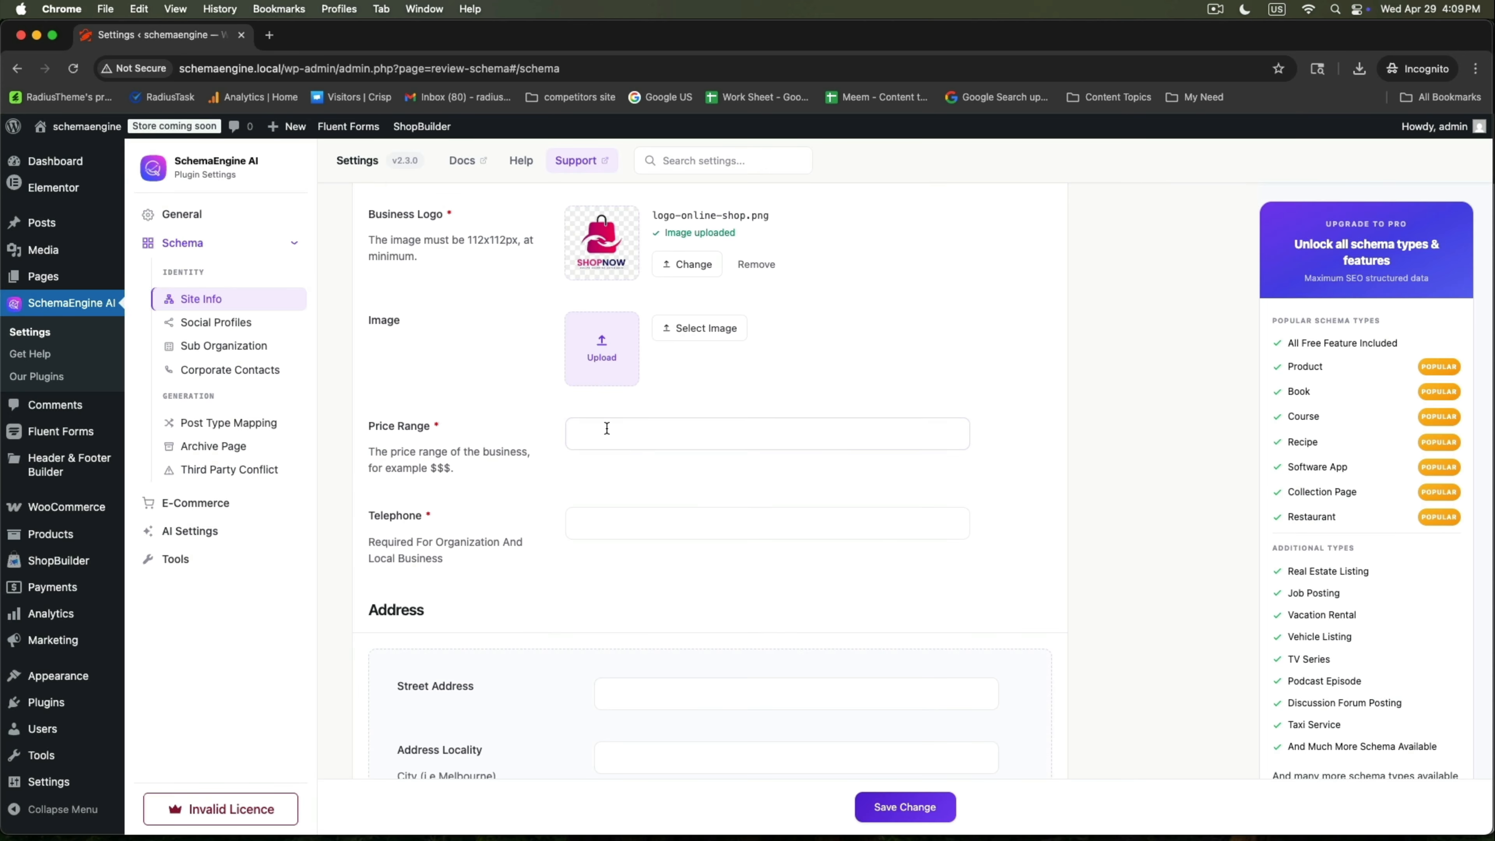
{"action": "left_click", "coordinate": [569, 441]}
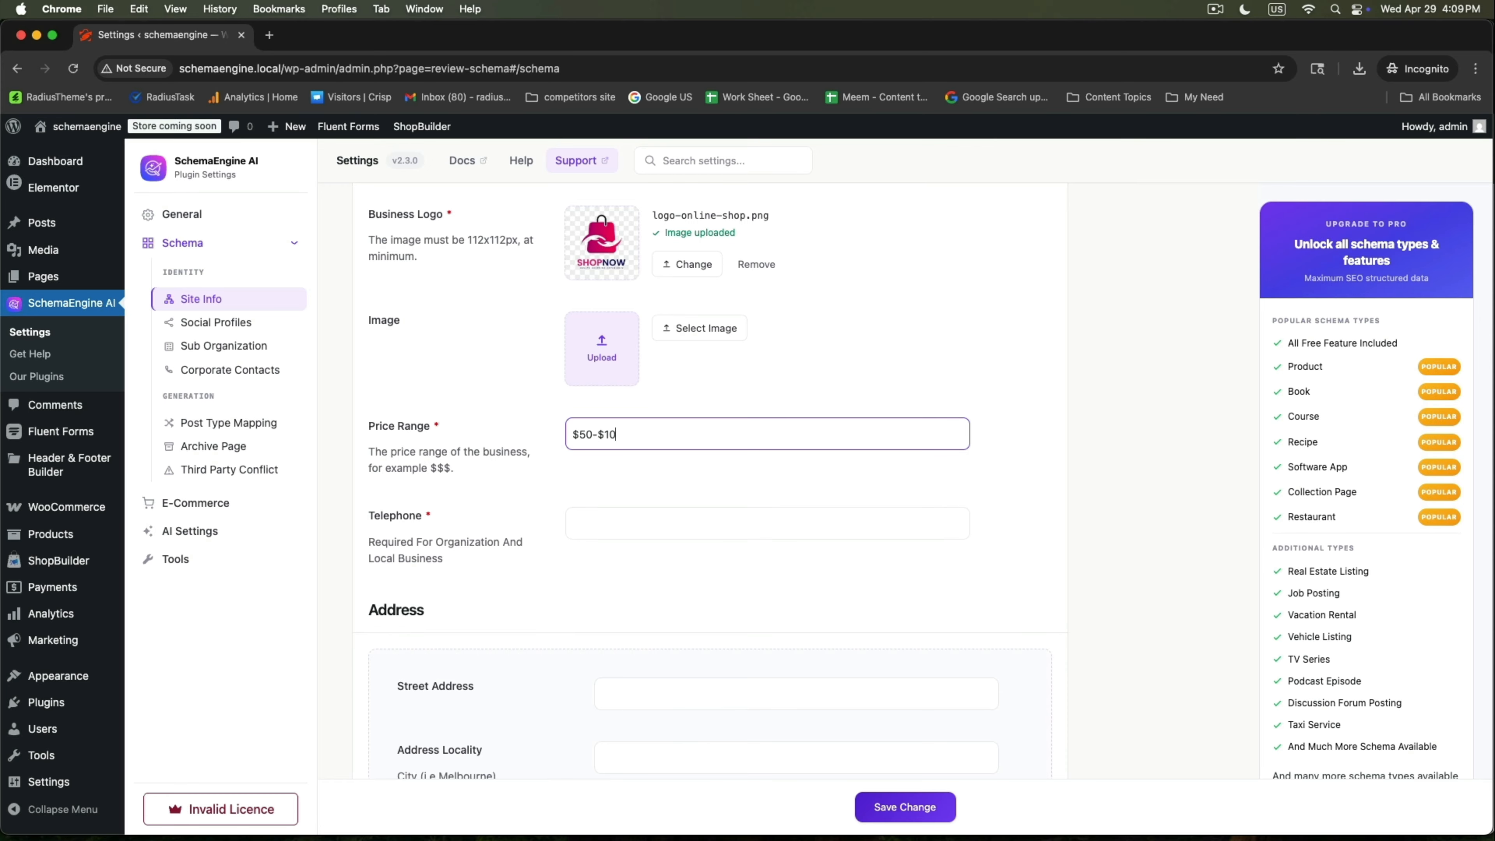
{"action": "left_click", "coordinate": [669, 524]}
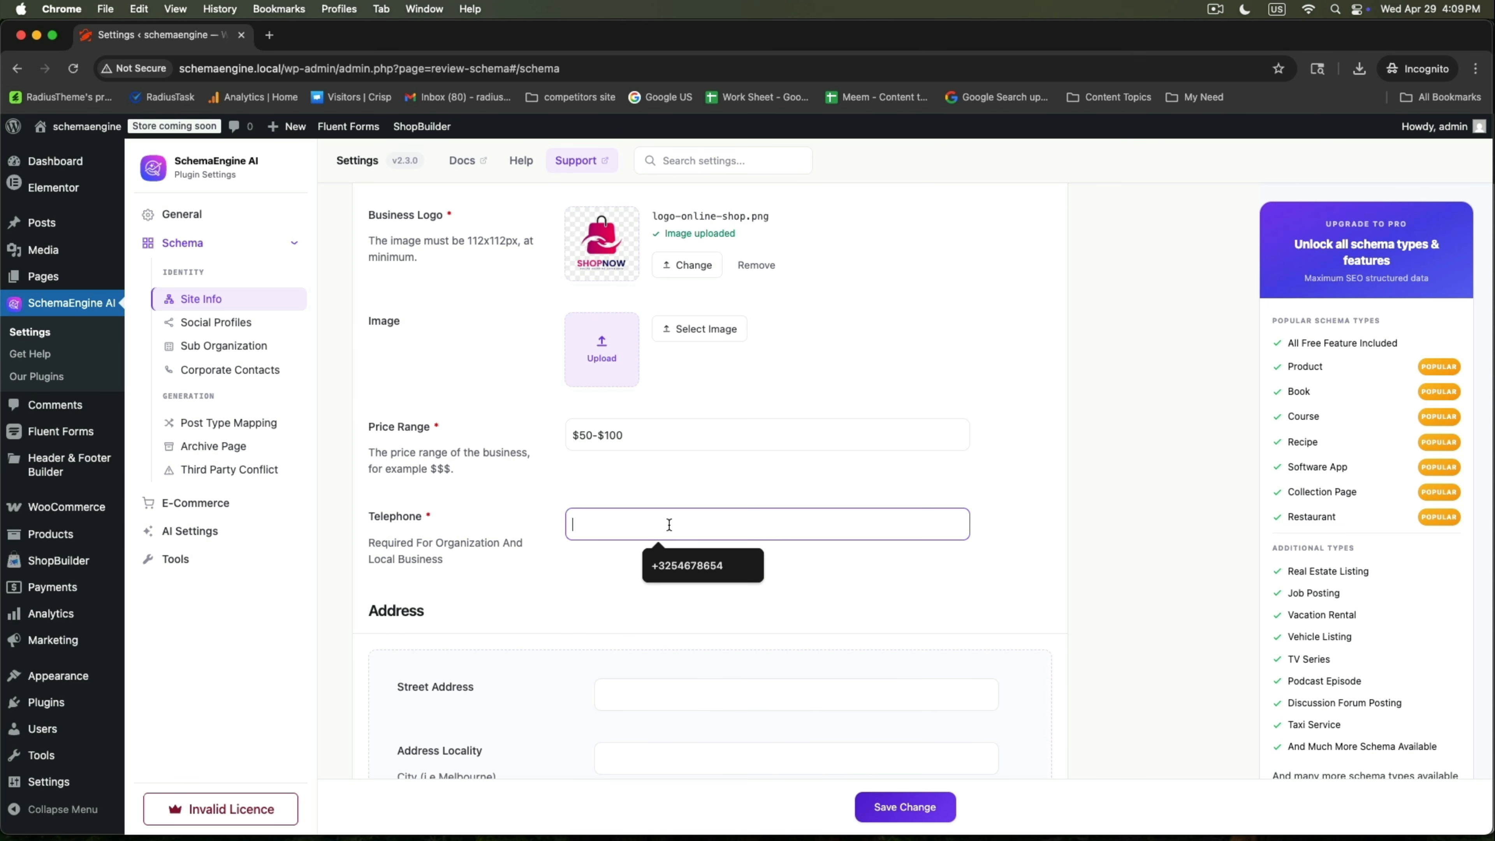
{"action": "left_click", "coordinate": [663, 553]}
- Fill in the business street address, with Melbourne as the address locality and Victoria as the address region
{"action": "scroll", "coordinate": [655, 559], "scroll_direction": "down", "scroll_amount": 4}
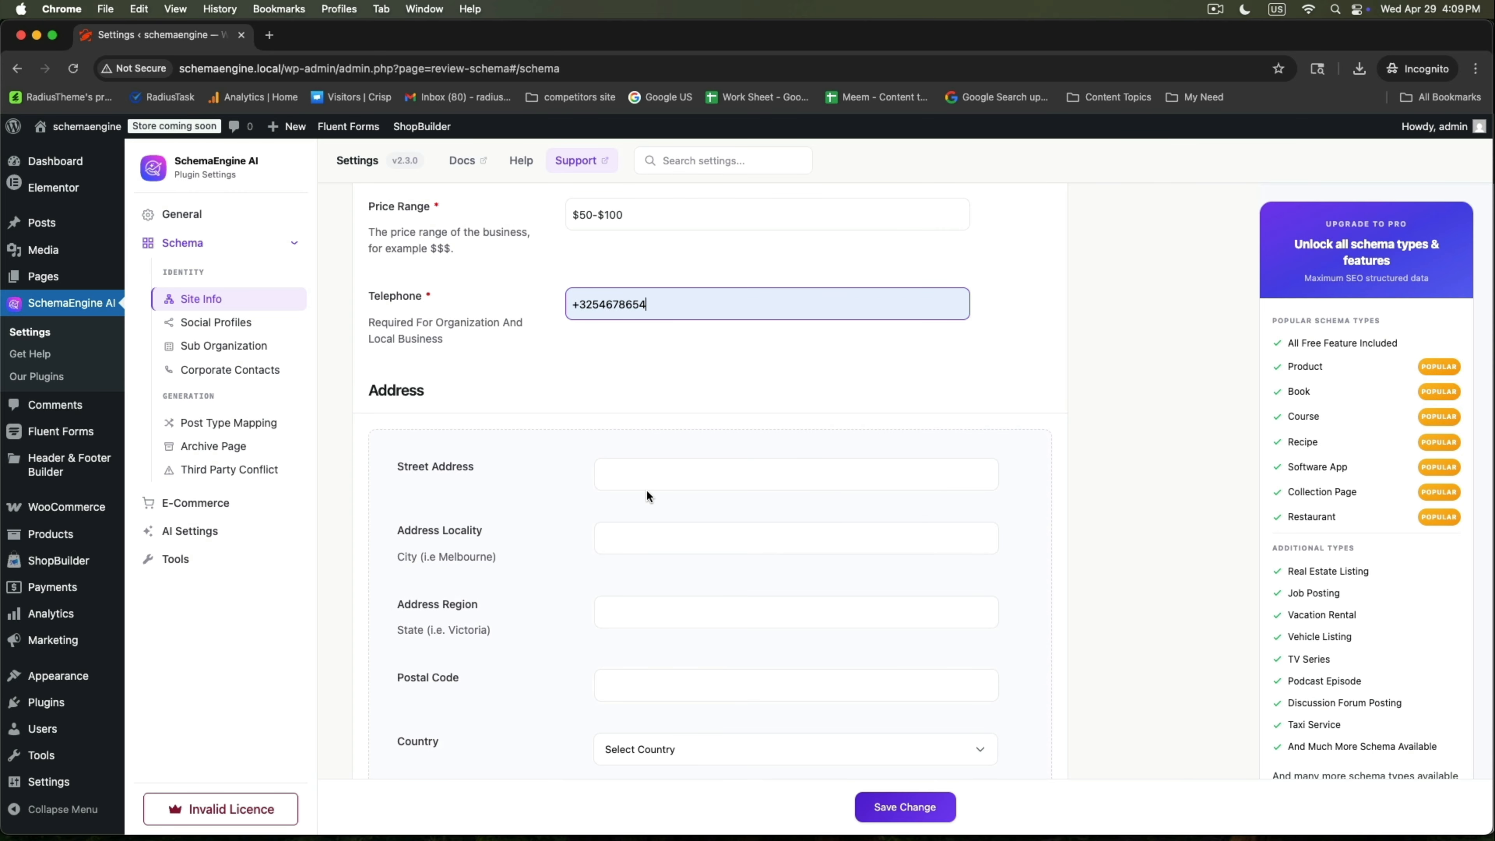
{"action": "left_click", "coordinate": [649, 480]}
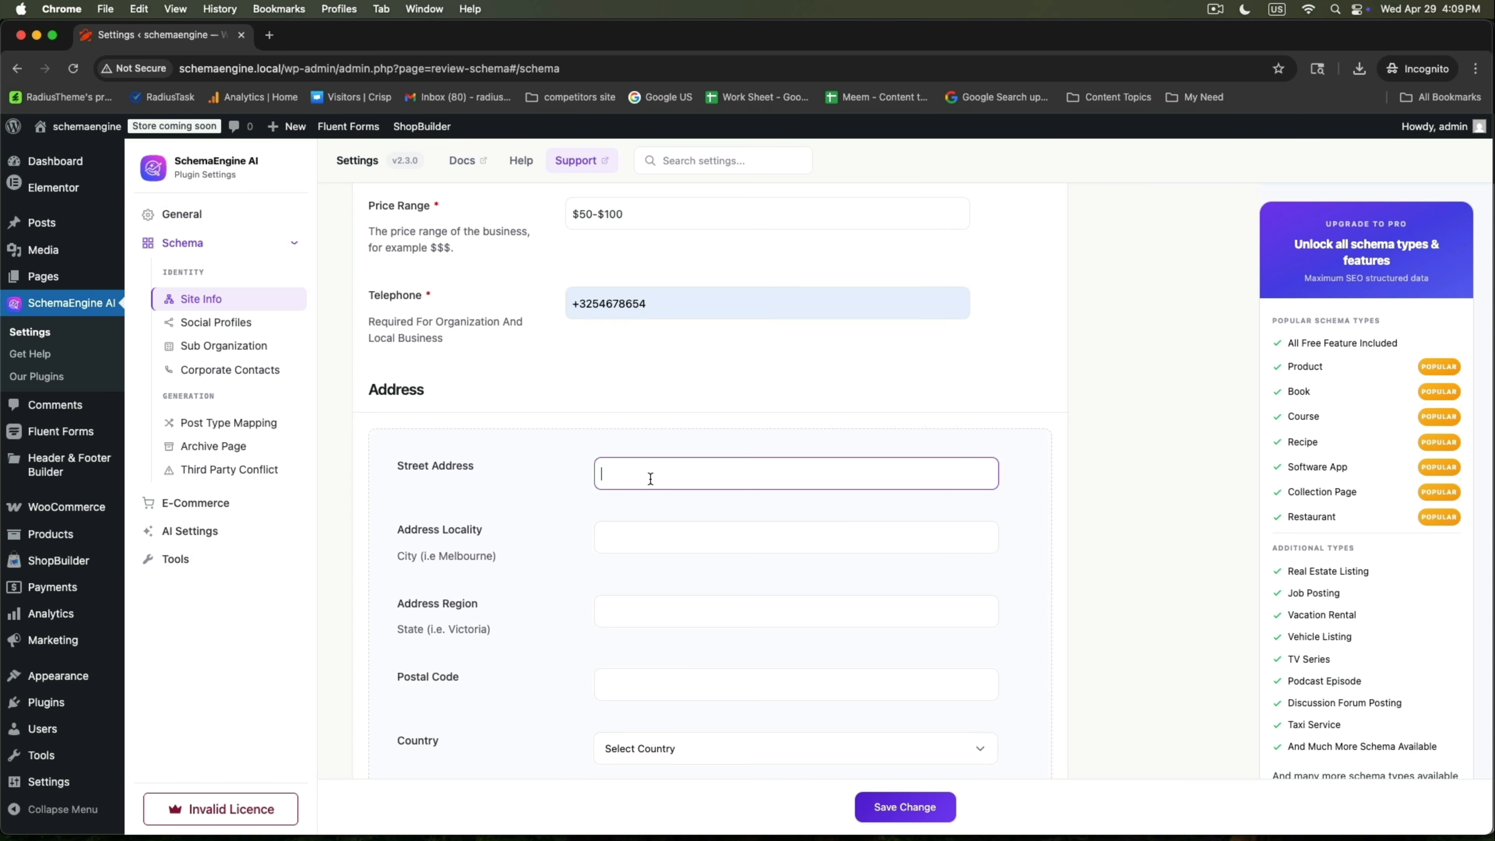
{"action": "left_click", "coordinate": [632, 542]}
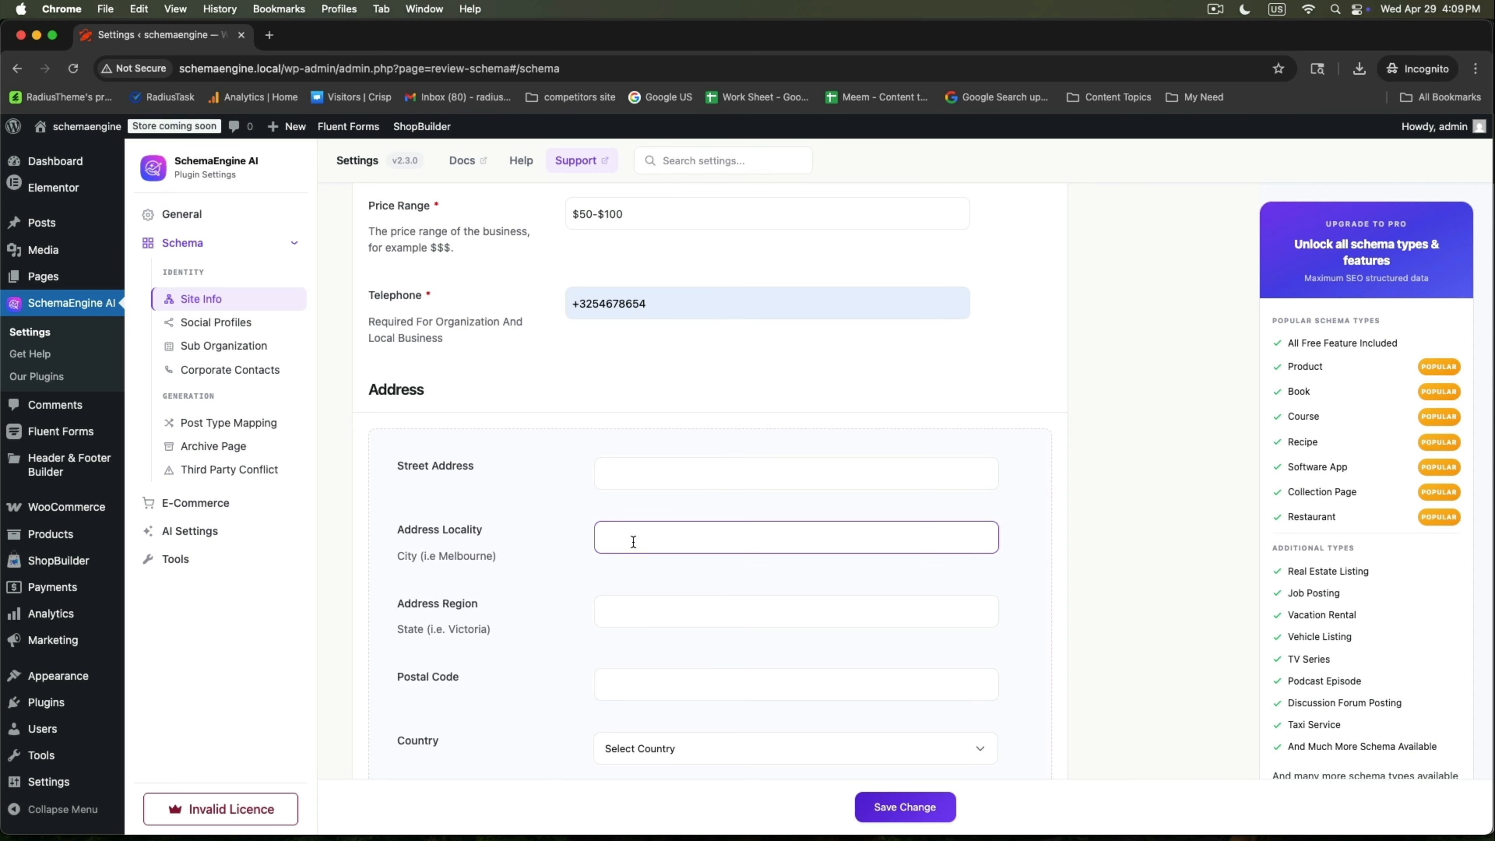
{"action": "left_click", "coordinate": [635, 478]}
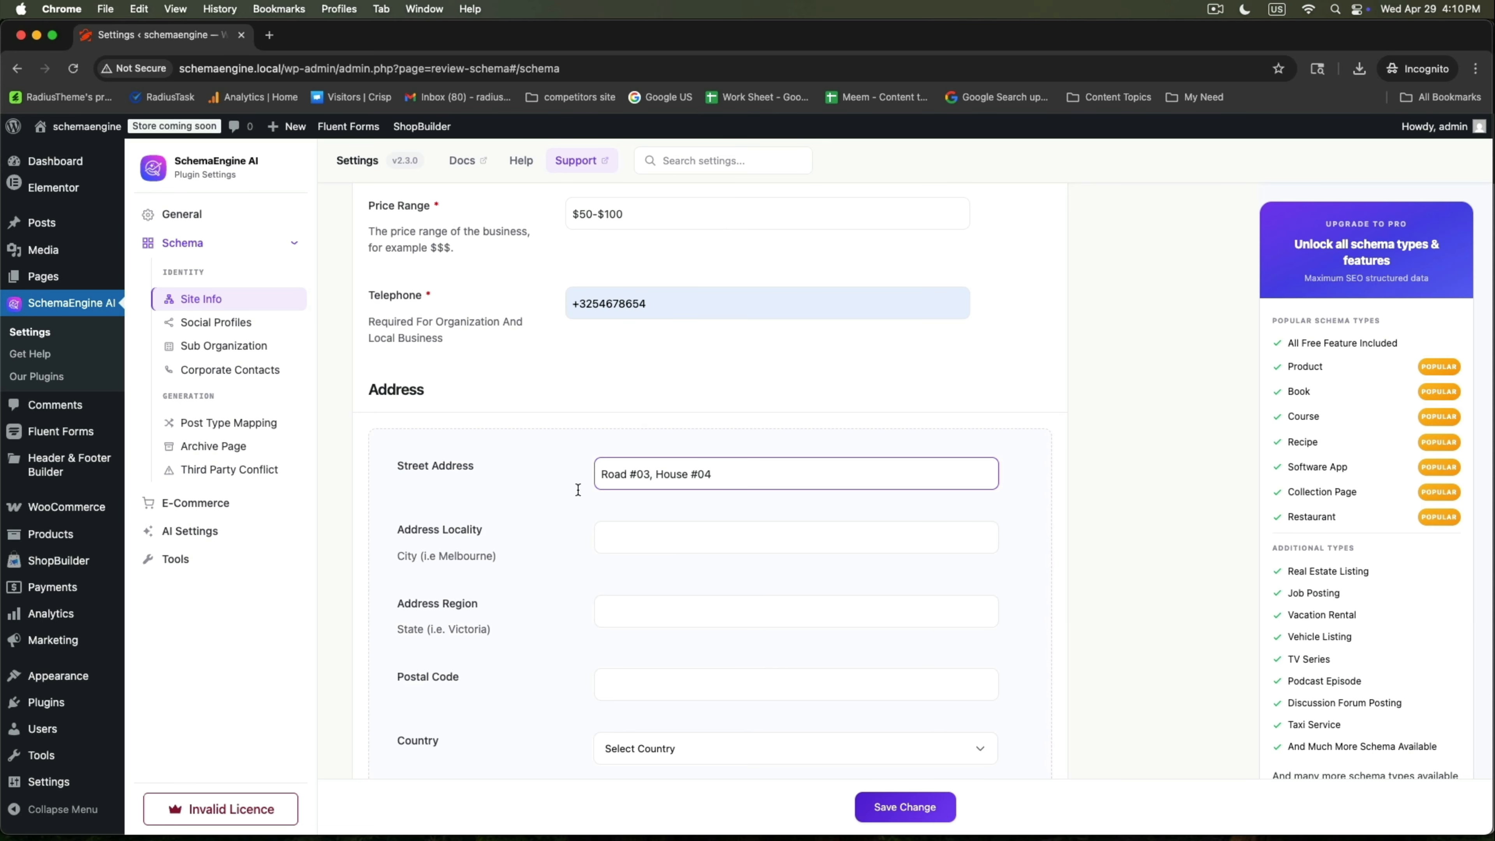
{"action": "left_click", "coordinate": [648, 543]}
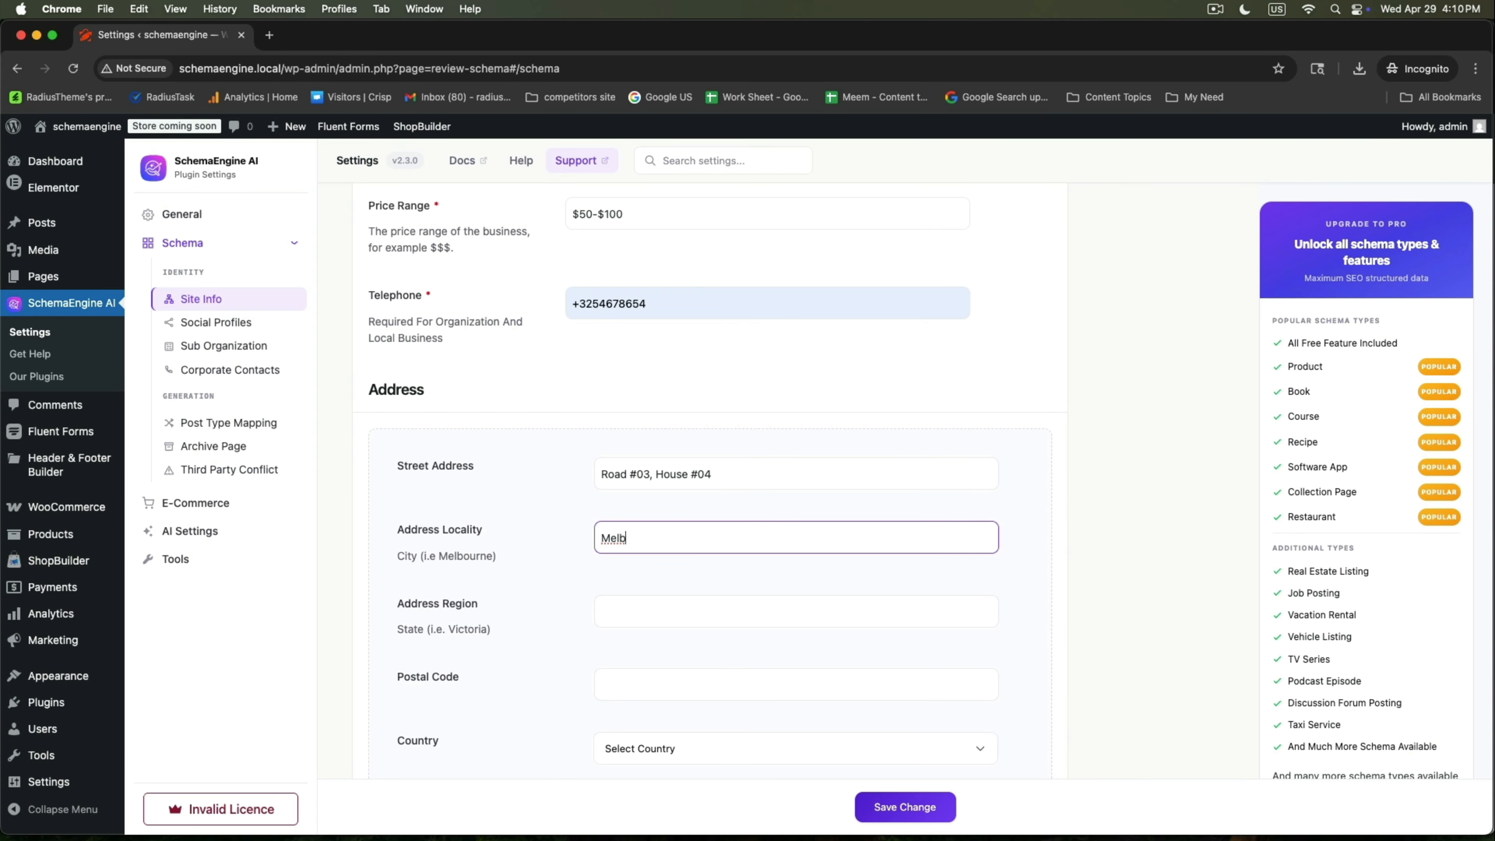
{"action": "left_click", "coordinate": [622, 618]}
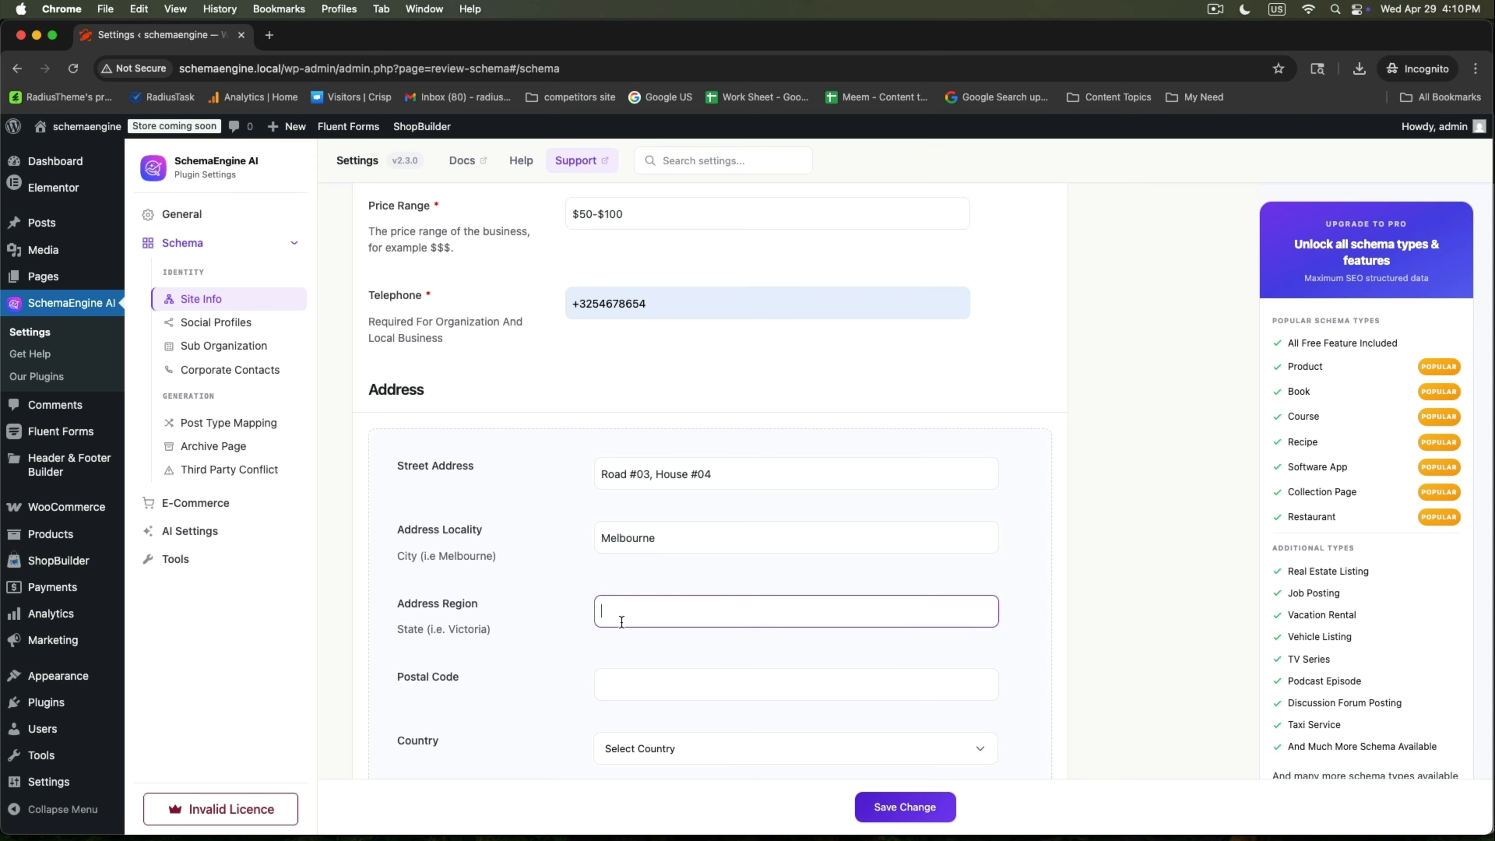
{"action": "type", "text": "Victoria"}
- Complete the address by filling in the postal code and choosing Australia as the country
{"action": "scroll", "coordinate": [612, 635], "scroll_direction": "down", "scroll_amount": 3}
{"action": "left_click", "coordinate": [641, 549]}
{"action": "type", "text": "0004"}
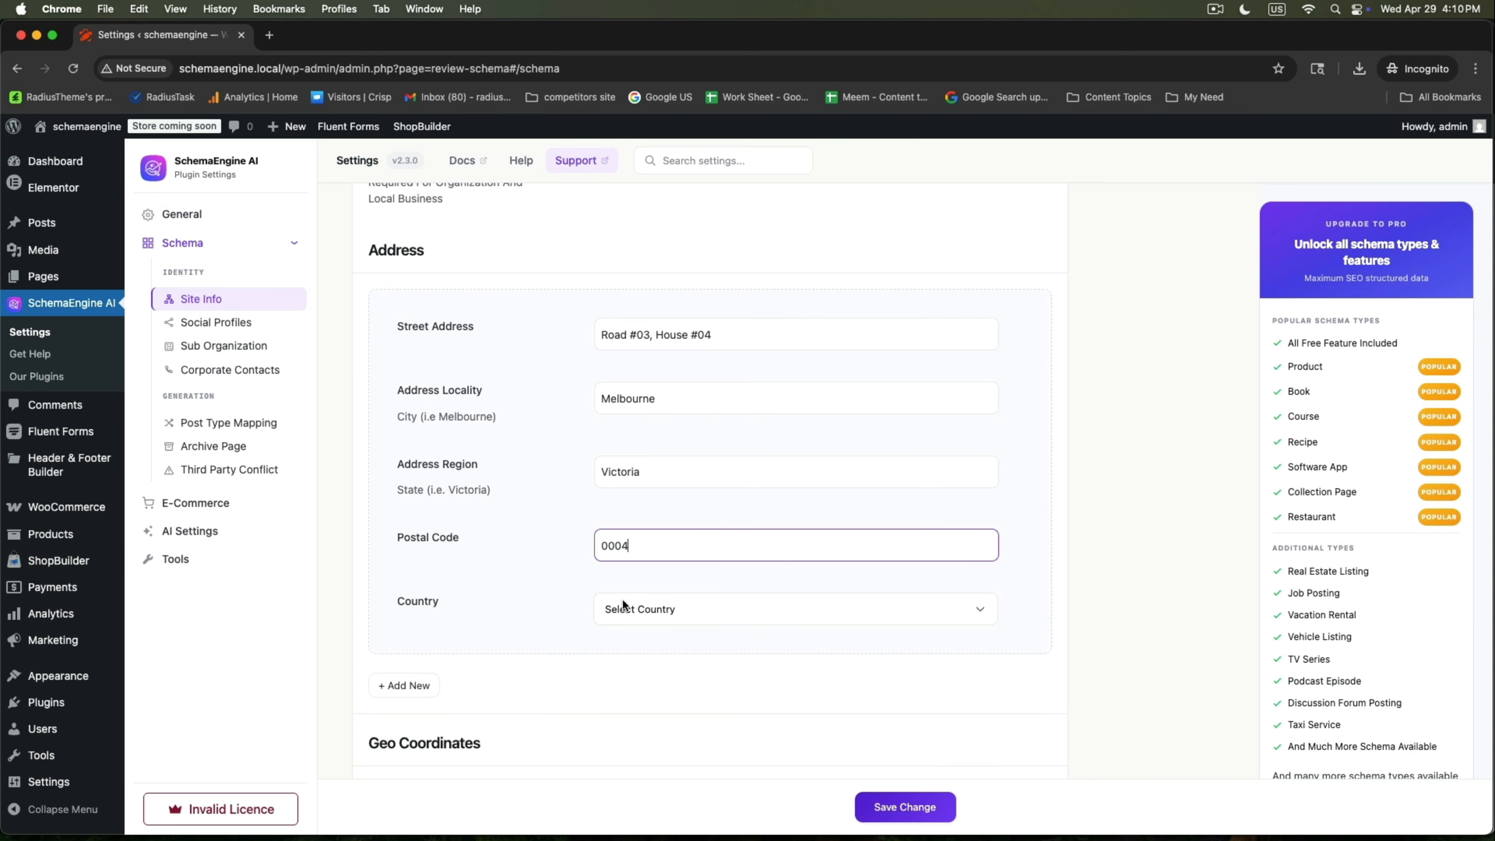
{"action": "left_click", "coordinate": [622, 599]}
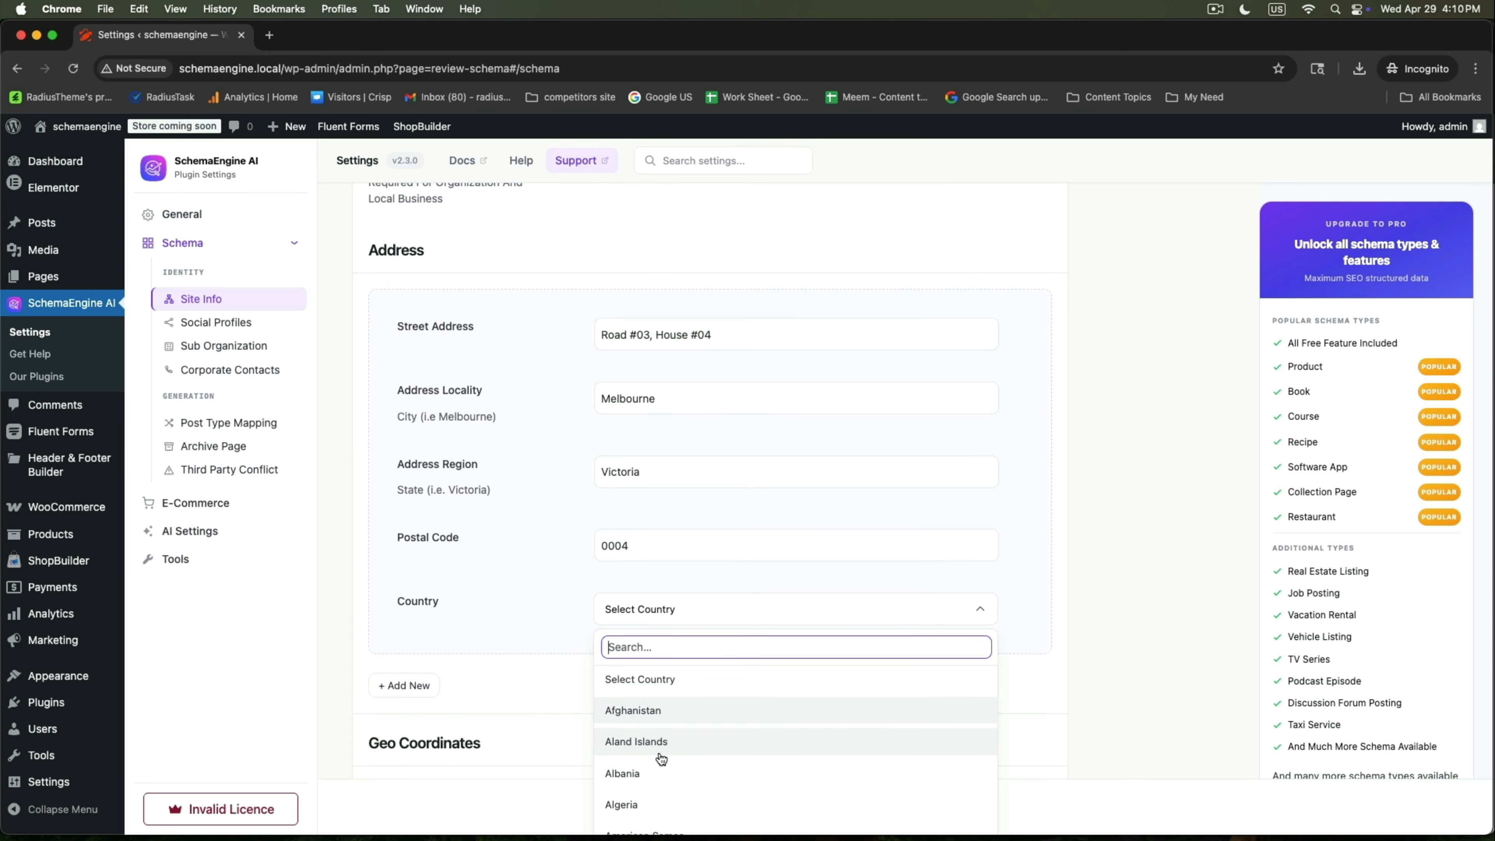
{"action": "scroll", "coordinate": [674, 756], "scroll_direction": "down", "scroll_amount": 3}
{"action": "scroll", "coordinate": [675, 759], "scroll_direction": "down", "scroll_amount": 4}
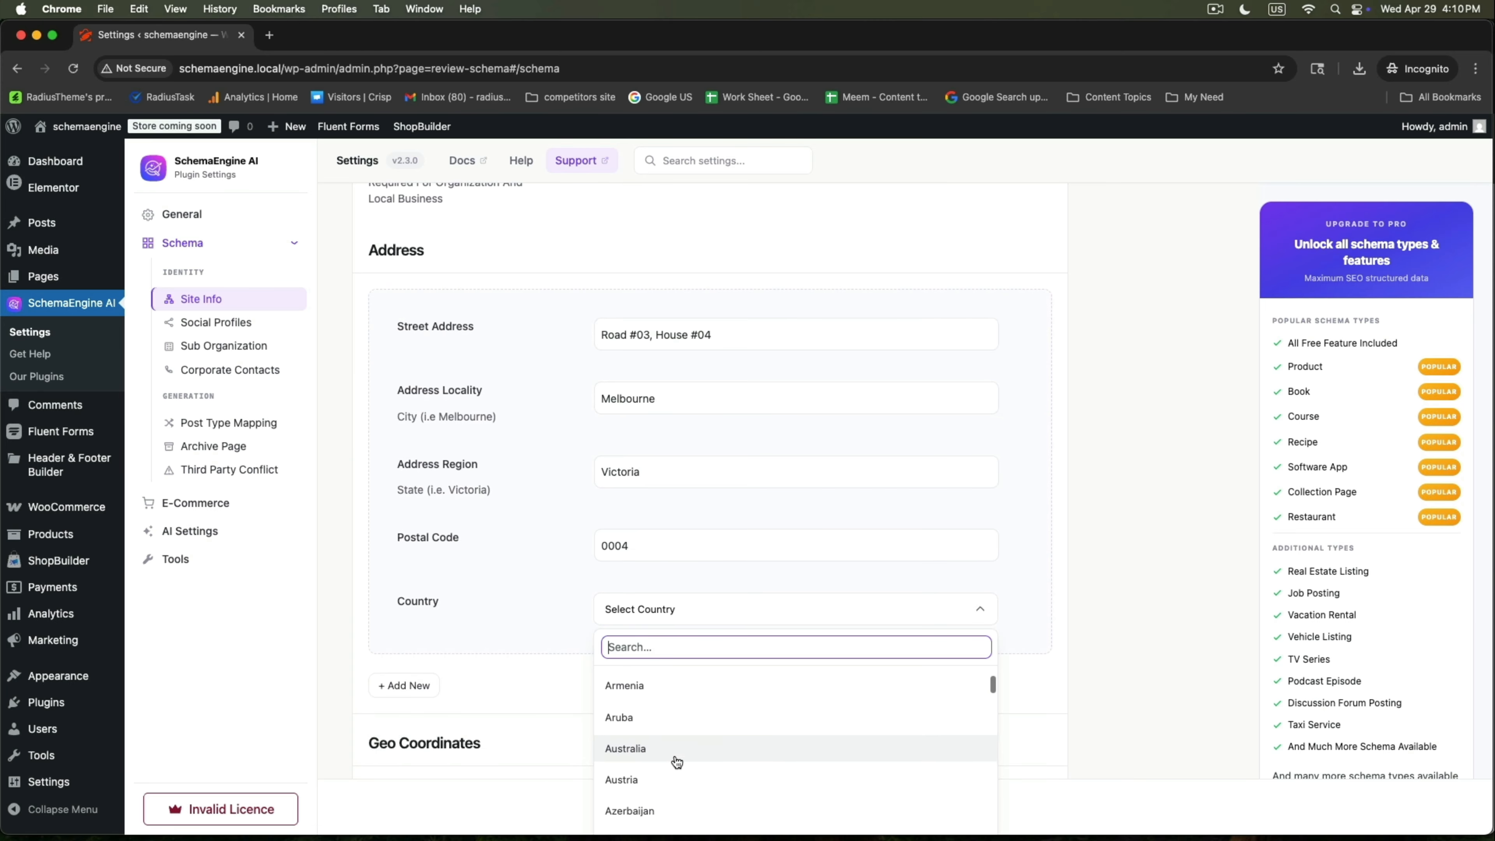
{"action": "left_click", "coordinate": [686, 727]}
- Examine the Geo Coordinates and Site Others Info sections, including the description and opening hours fields
{"action": "scroll", "coordinate": [686, 727], "scroll_direction": "down", "scroll_amount": 6}
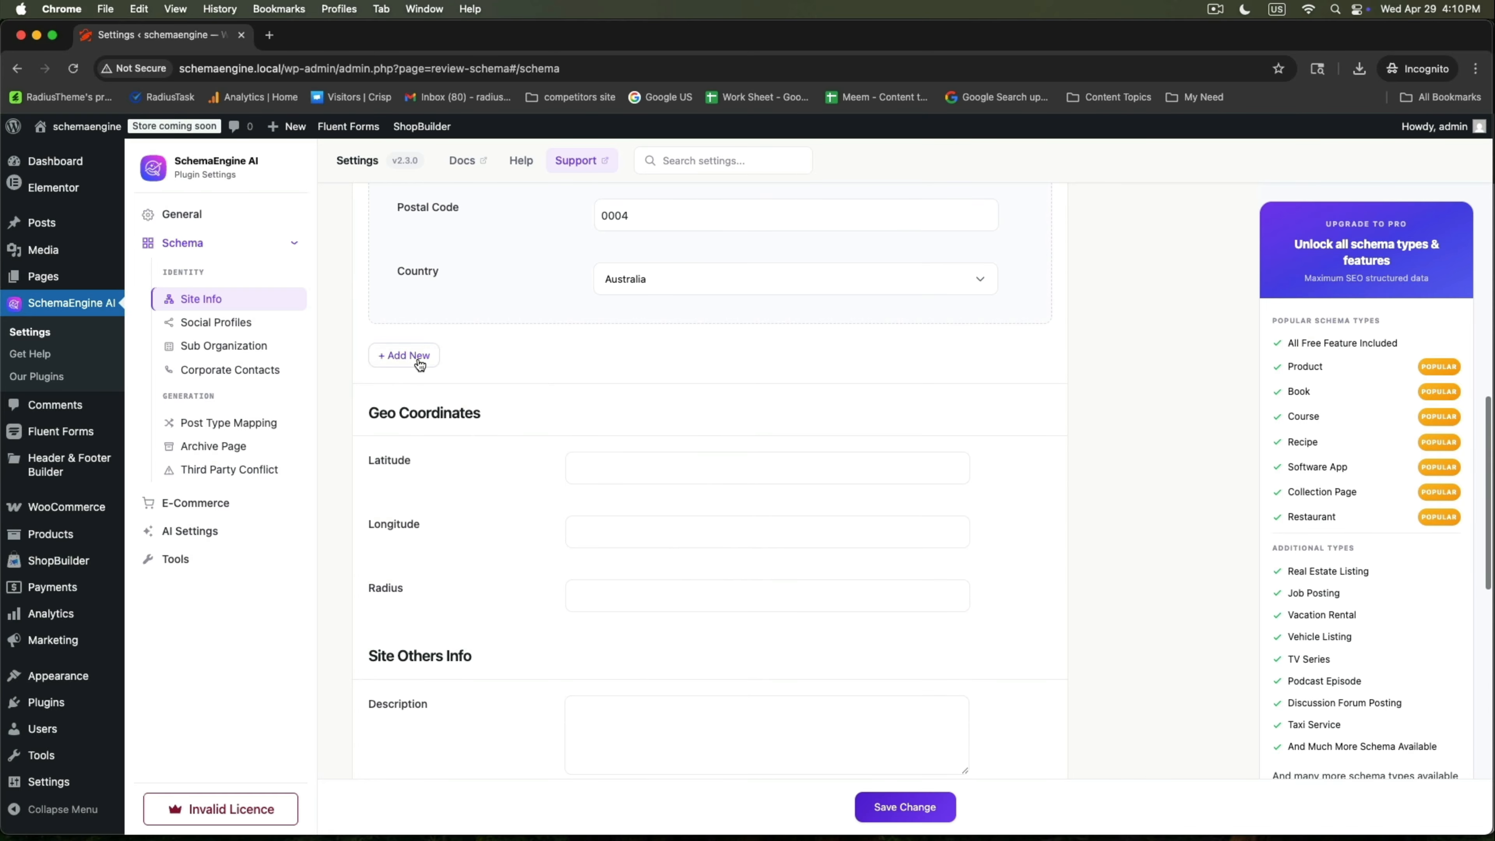
{"action": "scroll", "coordinate": [473, 556], "scroll_direction": "down", "scroll_amount": 5}
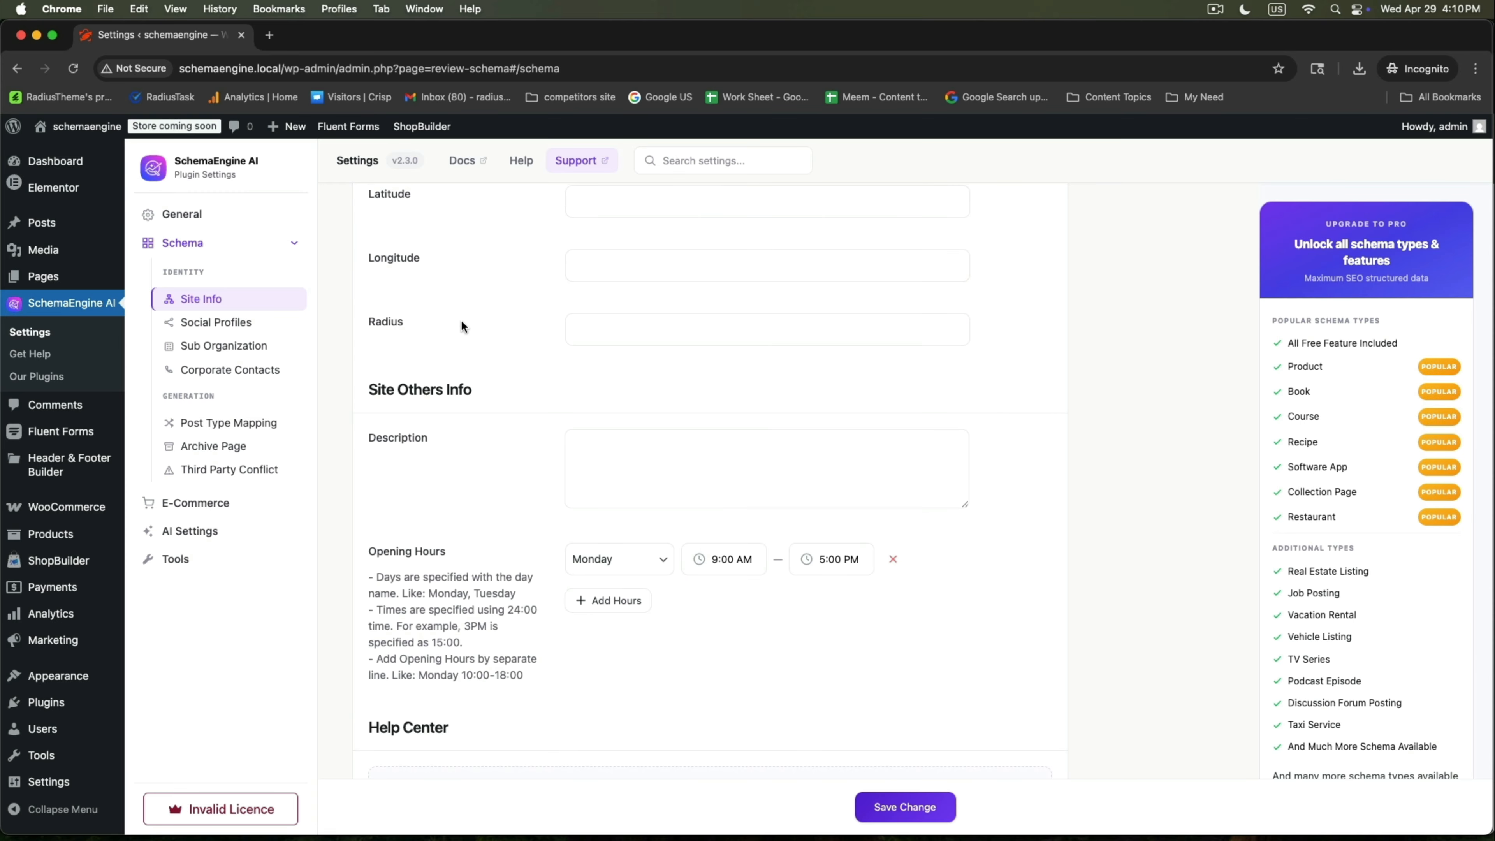
{"action": "scroll", "coordinate": [520, 378], "scroll_direction": "up", "scroll_amount": 2}
{"action": "left_click_drag", "start_coordinate": [367, 275], "coordinate": [526, 271]}
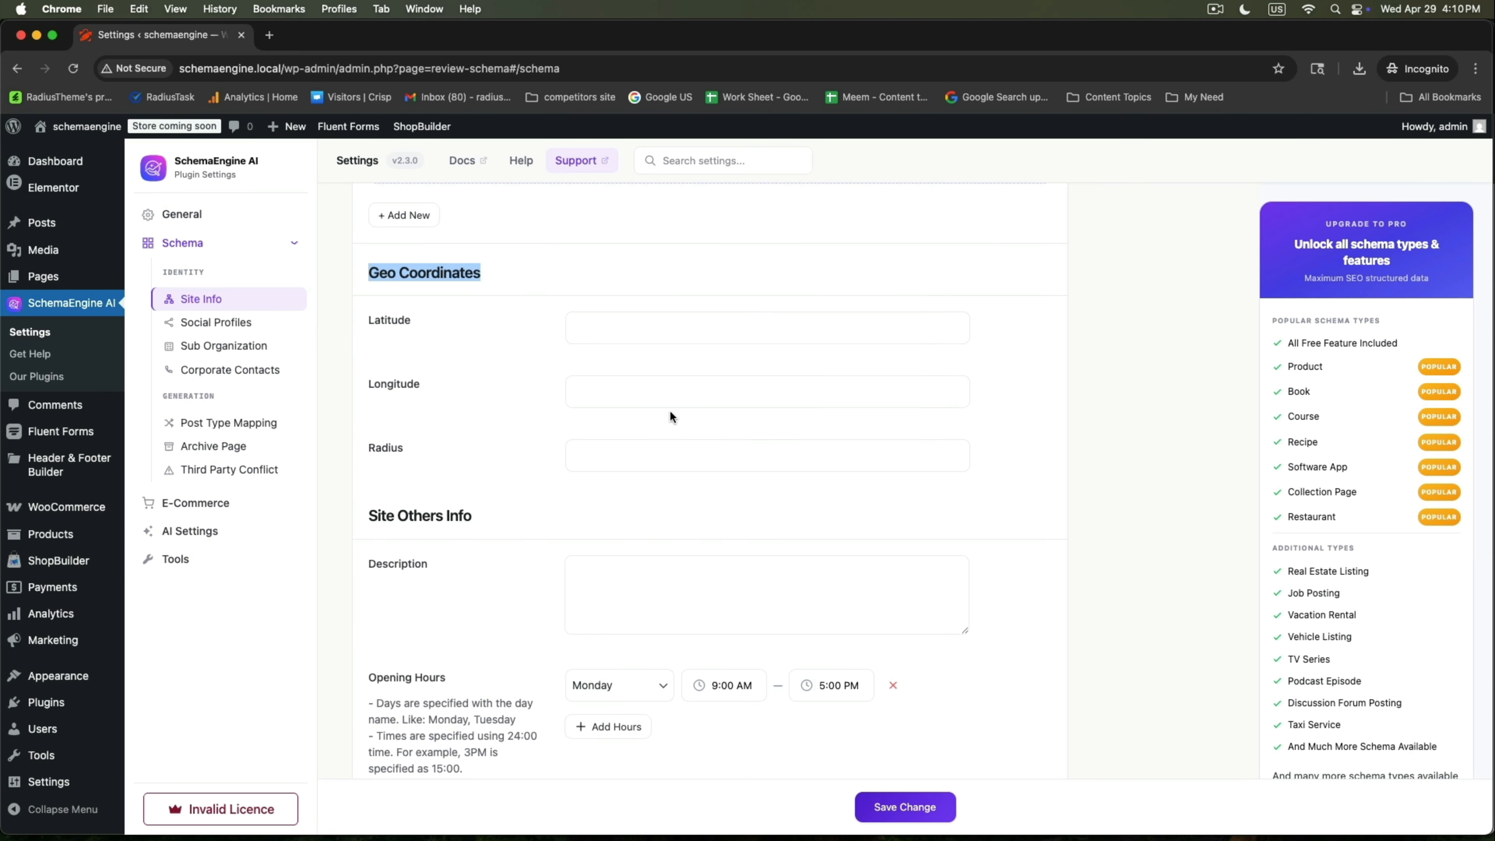
{"action": "left_click", "coordinate": [428, 526]}
{"action": "left_click_drag", "start_coordinate": [368, 517], "coordinate": [459, 510]}
{"action": "left_click", "coordinate": [518, 520]}
{"action": "scroll", "coordinate": [703, 597], "scroll_direction": "down", "scroll_amount": 1}
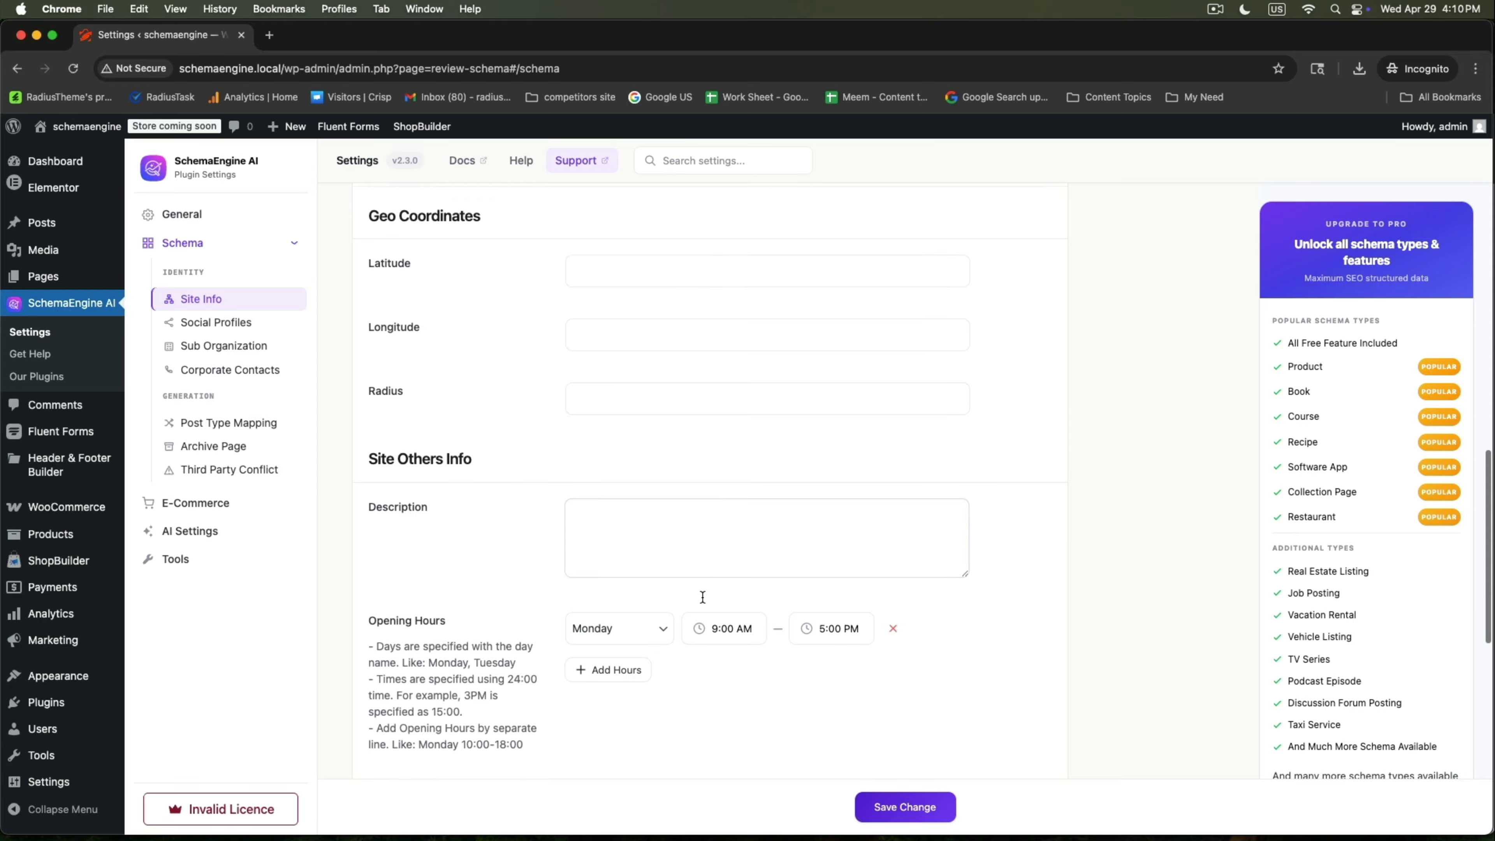
- Fill in the site description with "You can write your online store/ website details."
{"action": "scroll", "coordinate": [702, 597], "scroll_direction": "down", "scroll_amount": 1}
{"action": "left_click", "coordinate": [658, 504]}
{"action": "type", "text": "You can write your online store"}
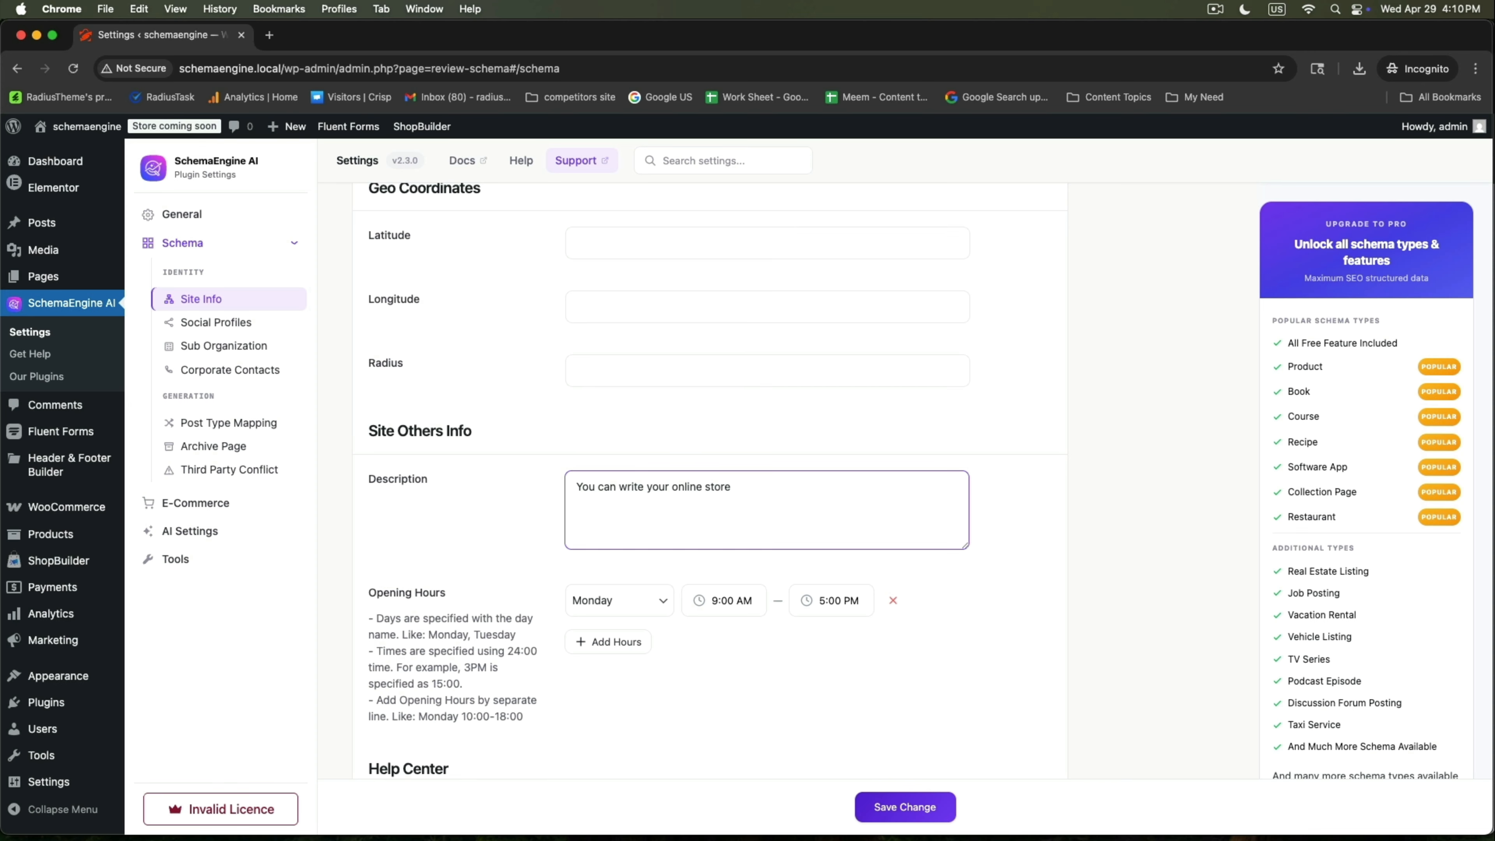
{"action": "type", "text": "website details."}
- Add opening hours for Tuesday, Wednesday, Thursday and Friday, each from 9:00 AM to 5:00 PM
{"action": "scroll", "coordinate": [483, 562], "scroll_direction": "down", "scroll_amount": 3}
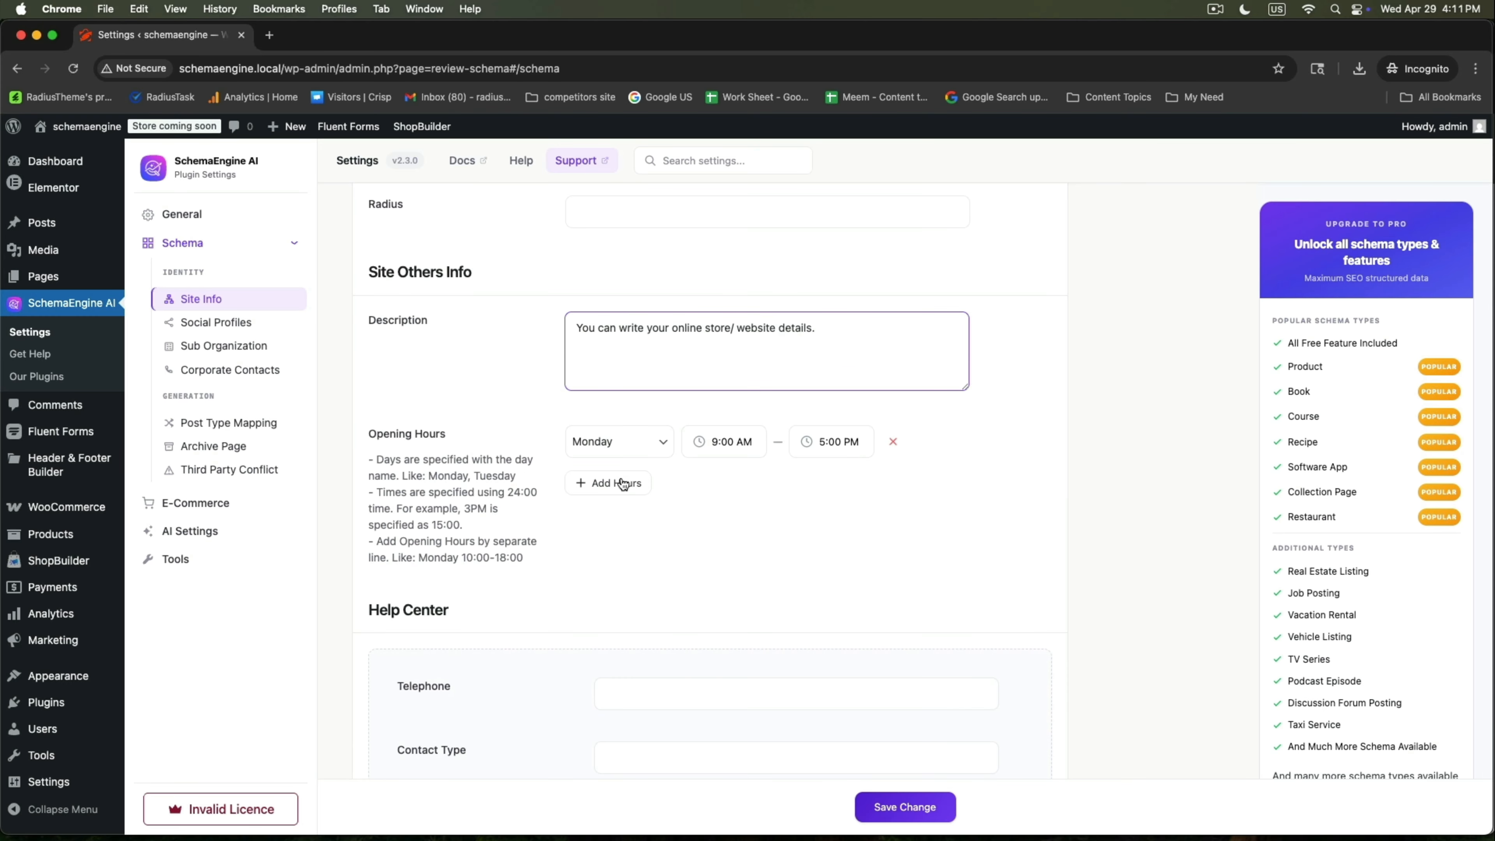
{"action": "left_click", "coordinate": [619, 484]}
{"action": "left_click", "coordinate": [612, 526]}
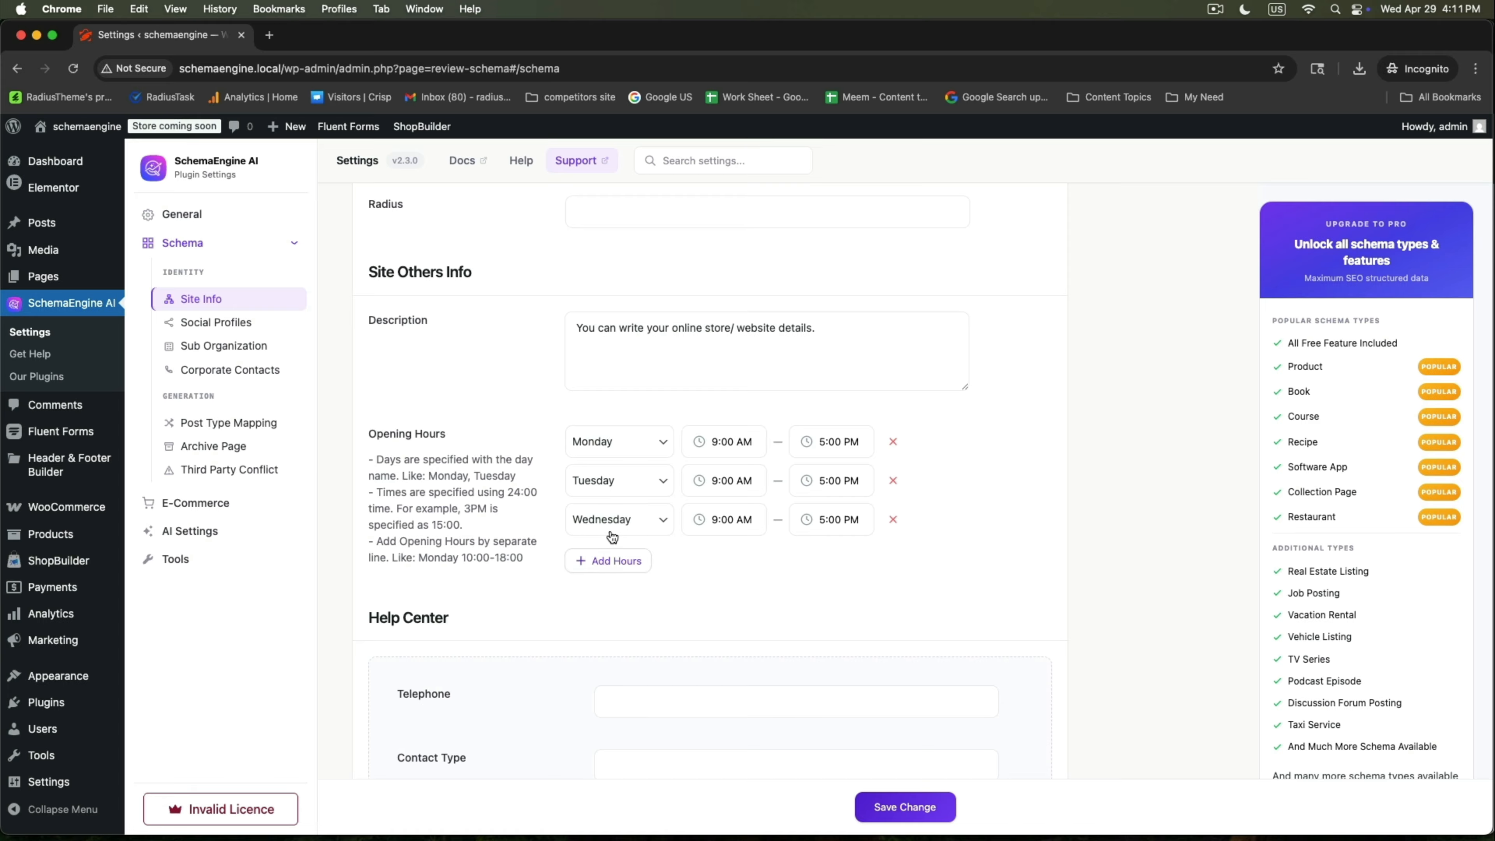
{"action": "left_click", "coordinate": [644, 560]}
{"action": "left_click", "coordinate": [625, 603]}
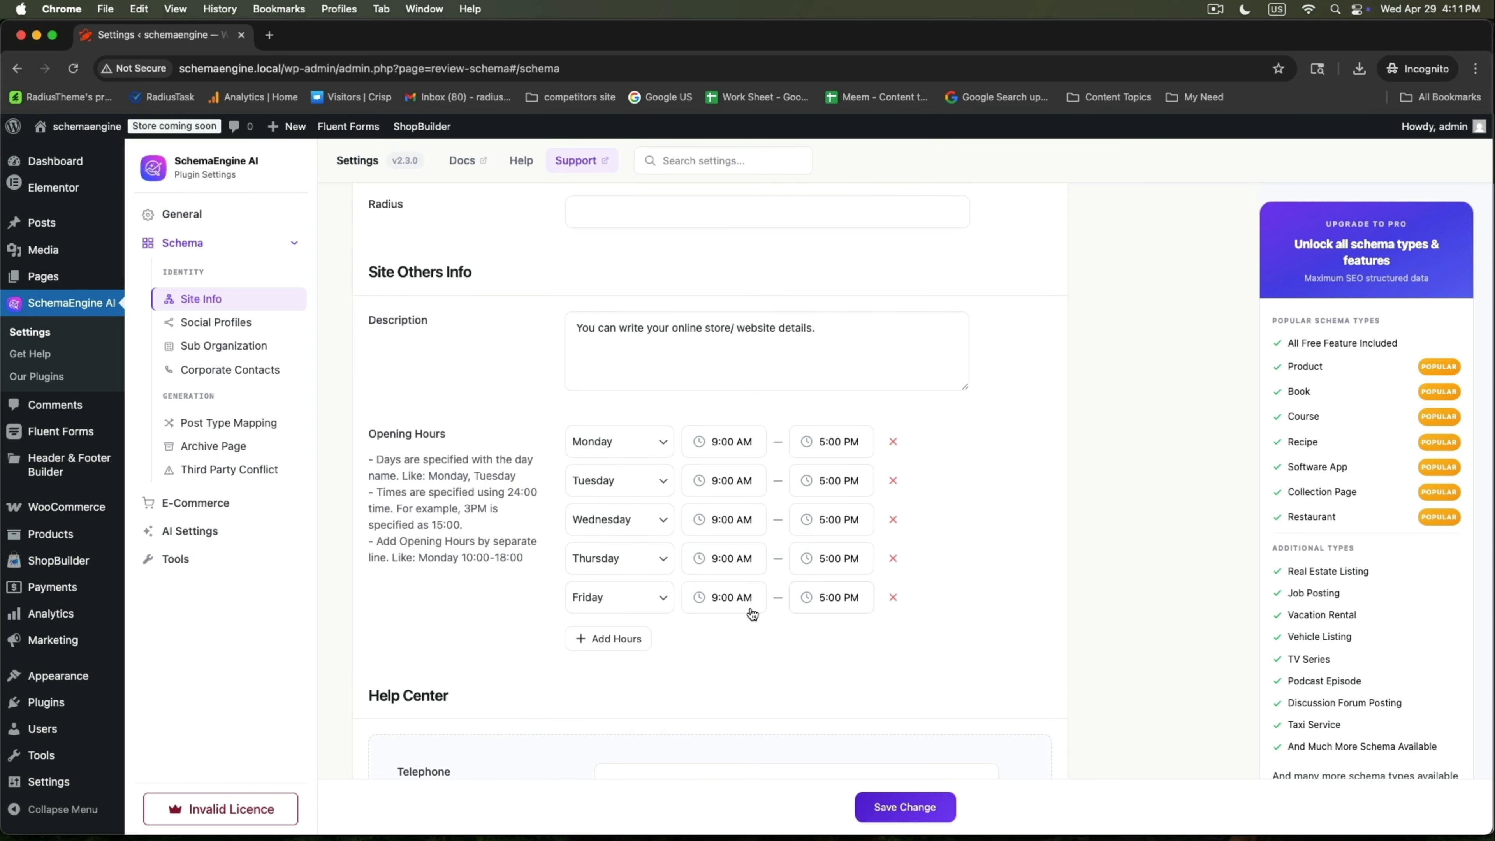
- Copy the business telephone number into the Help Center's Telephone field
{"action": "scroll", "coordinate": [751, 594], "scroll_direction": "down", "scroll_amount": 5}
{"action": "left_click", "coordinate": [643, 523]}
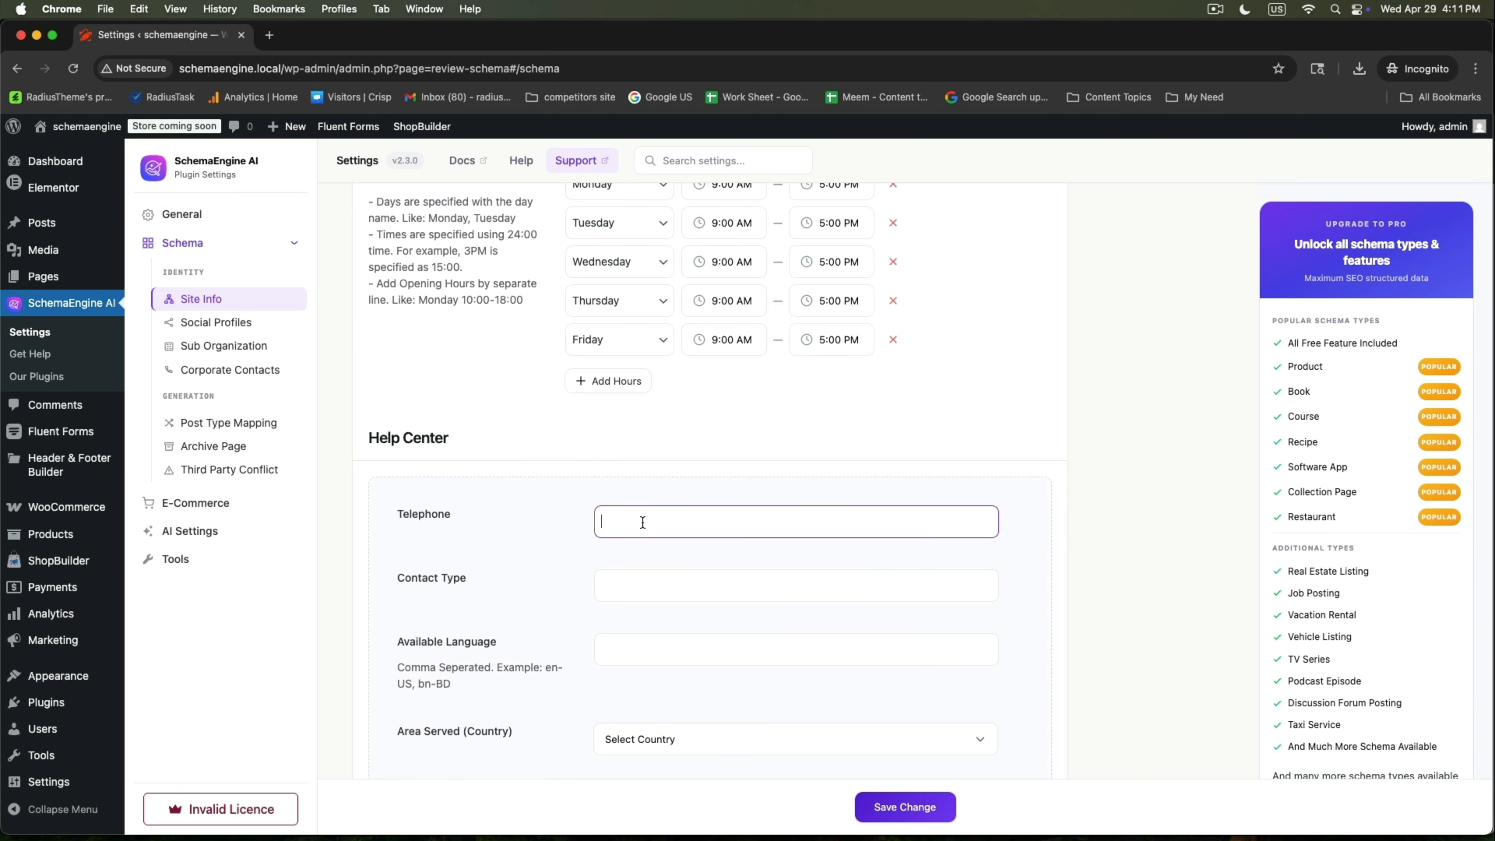
{"action": "scroll", "coordinate": [643, 522], "scroll_direction": "up", "scroll_amount": 15}
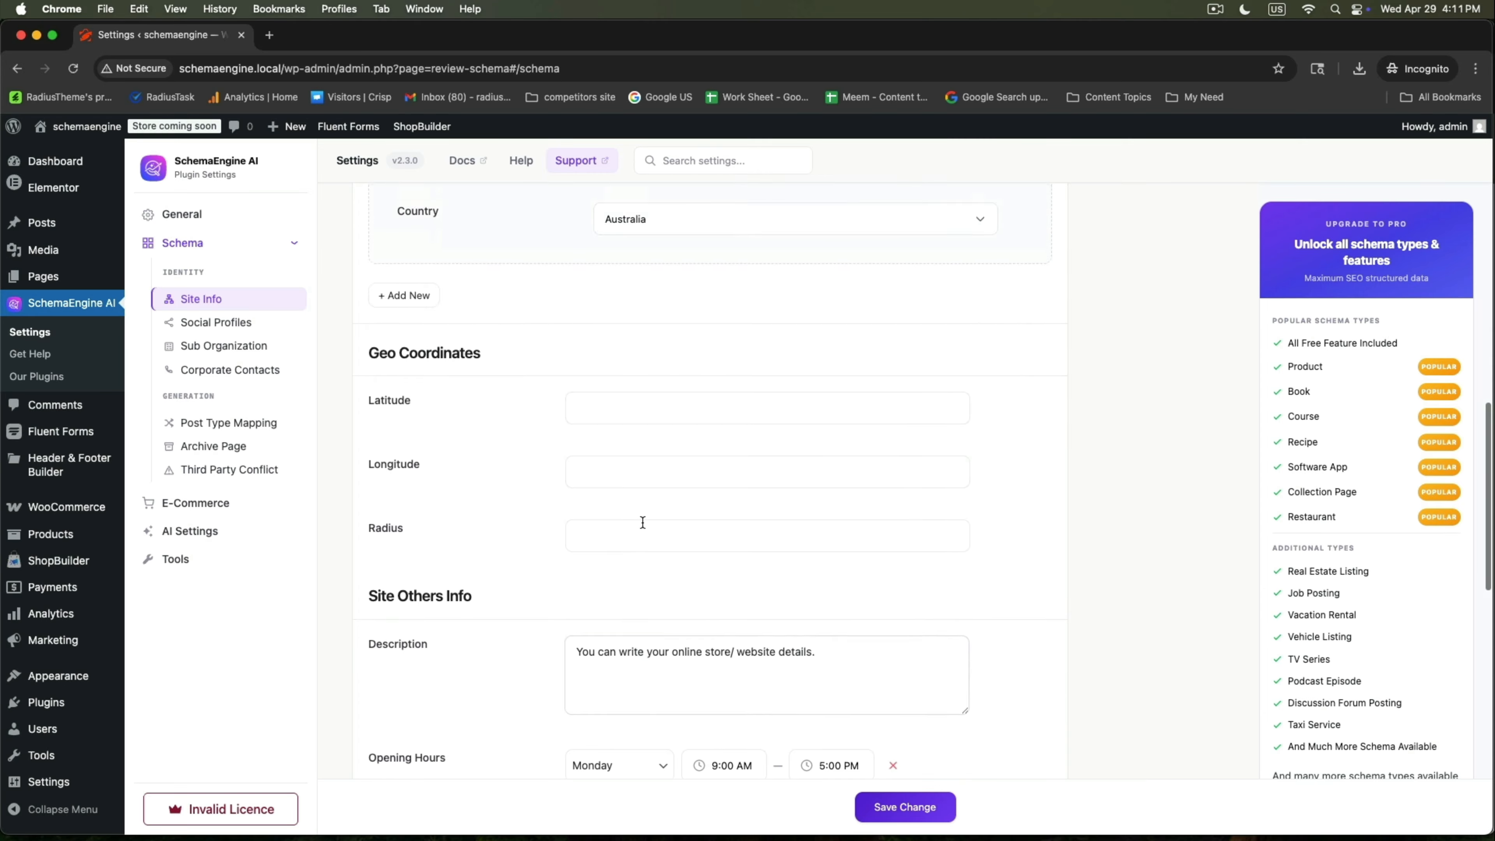
{"action": "scroll", "coordinate": [677, 564], "scroll_direction": "down", "scroll_amount": 7}
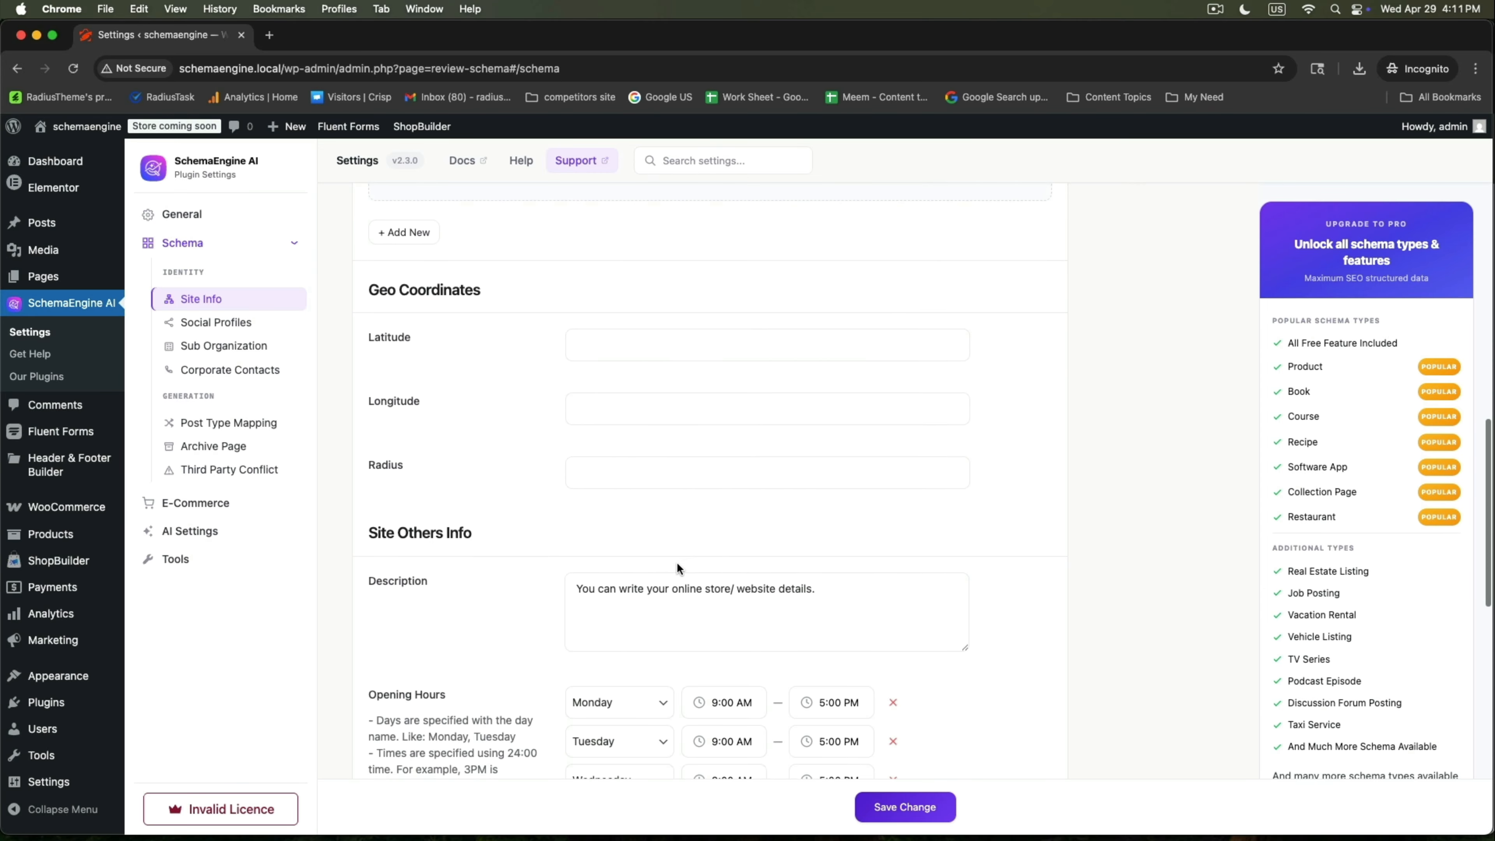
{"action": "scroll", "coordinate": [677, 564], "scroll_direction": "up", "scroll_amount": 15}
{"action": "scroll", "coordinate": [677, 564], "scroll_direction": "down", "scroll_amount": 1}
{"action": "left_click", "coordinate": [670, 643]}
{"action": "key", "text": "super+a"}
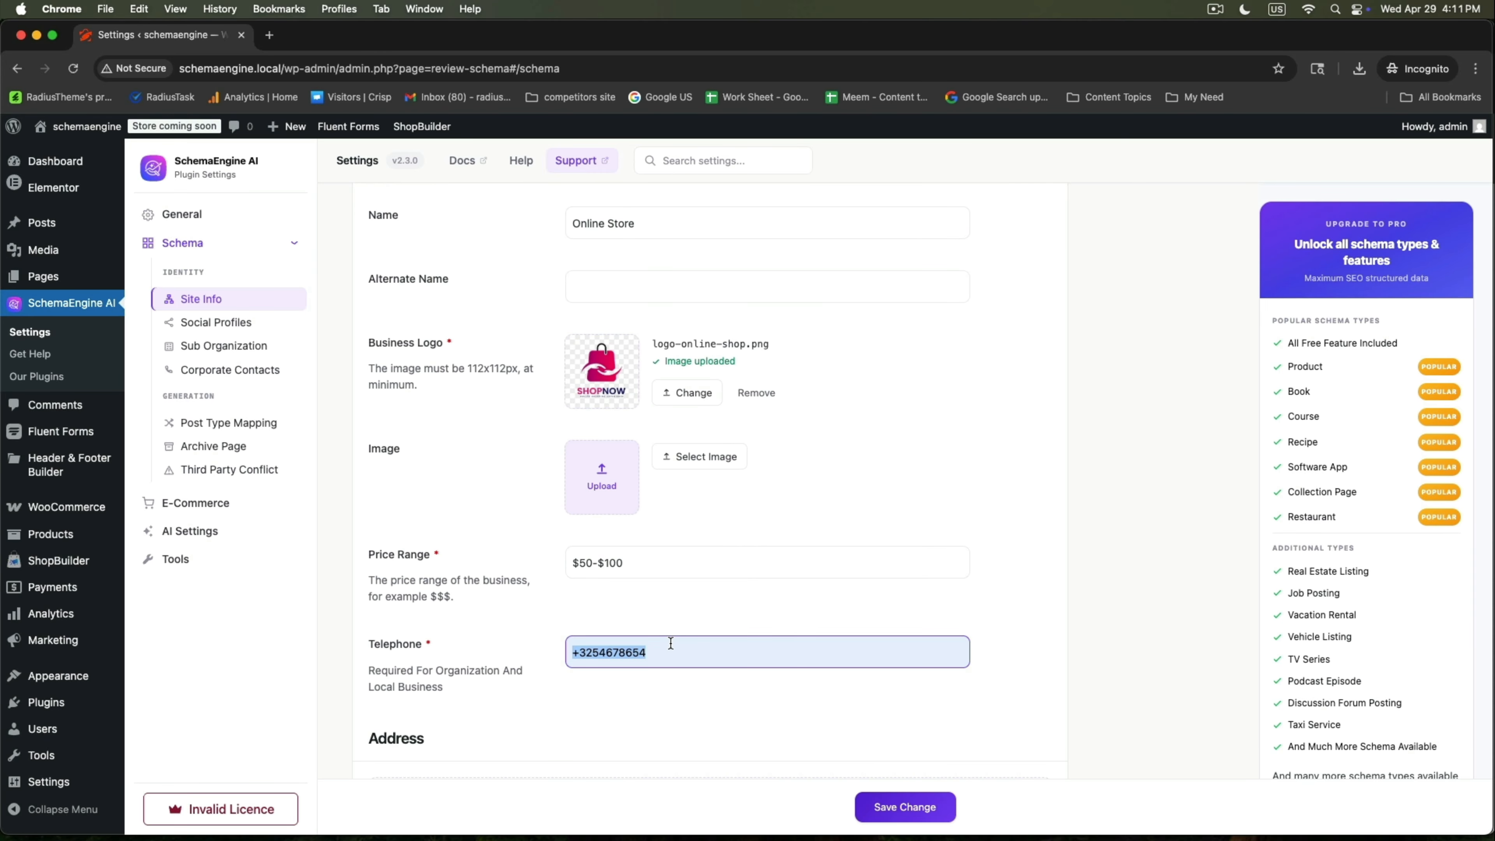
{"action": "key", "text": "super+c"}
{"action": "scroll", "coordinate": [677, 644], "scroll_direction": "down", "scroll_amount": 20}
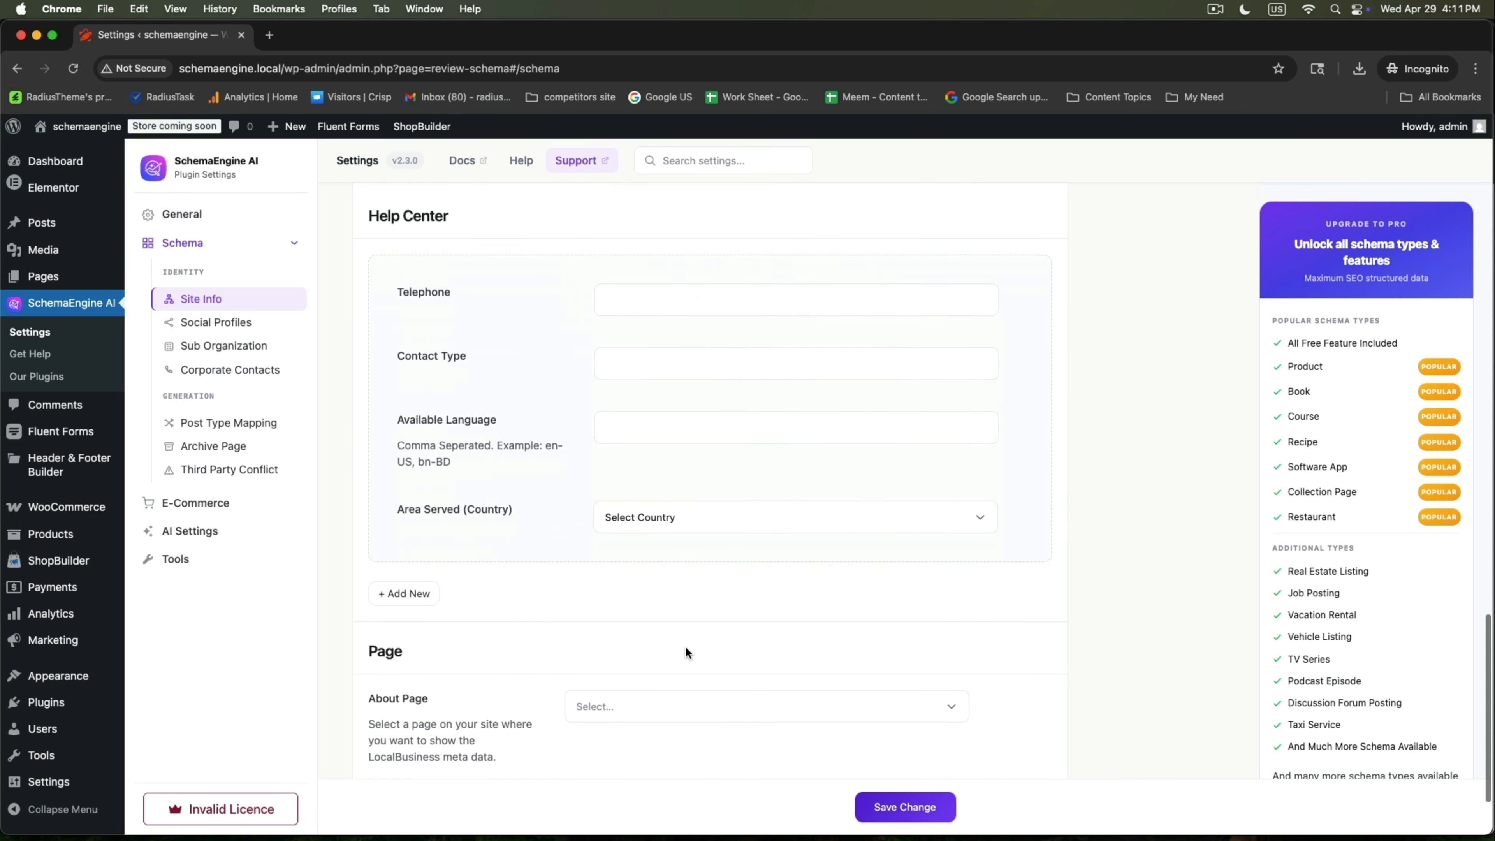
{"action": "scroll", "coordinate": [684, 622], "scroll_direction": "up", "scroll_amount": 3}
{"action": "left_click", "coordinate": [637, 364]}
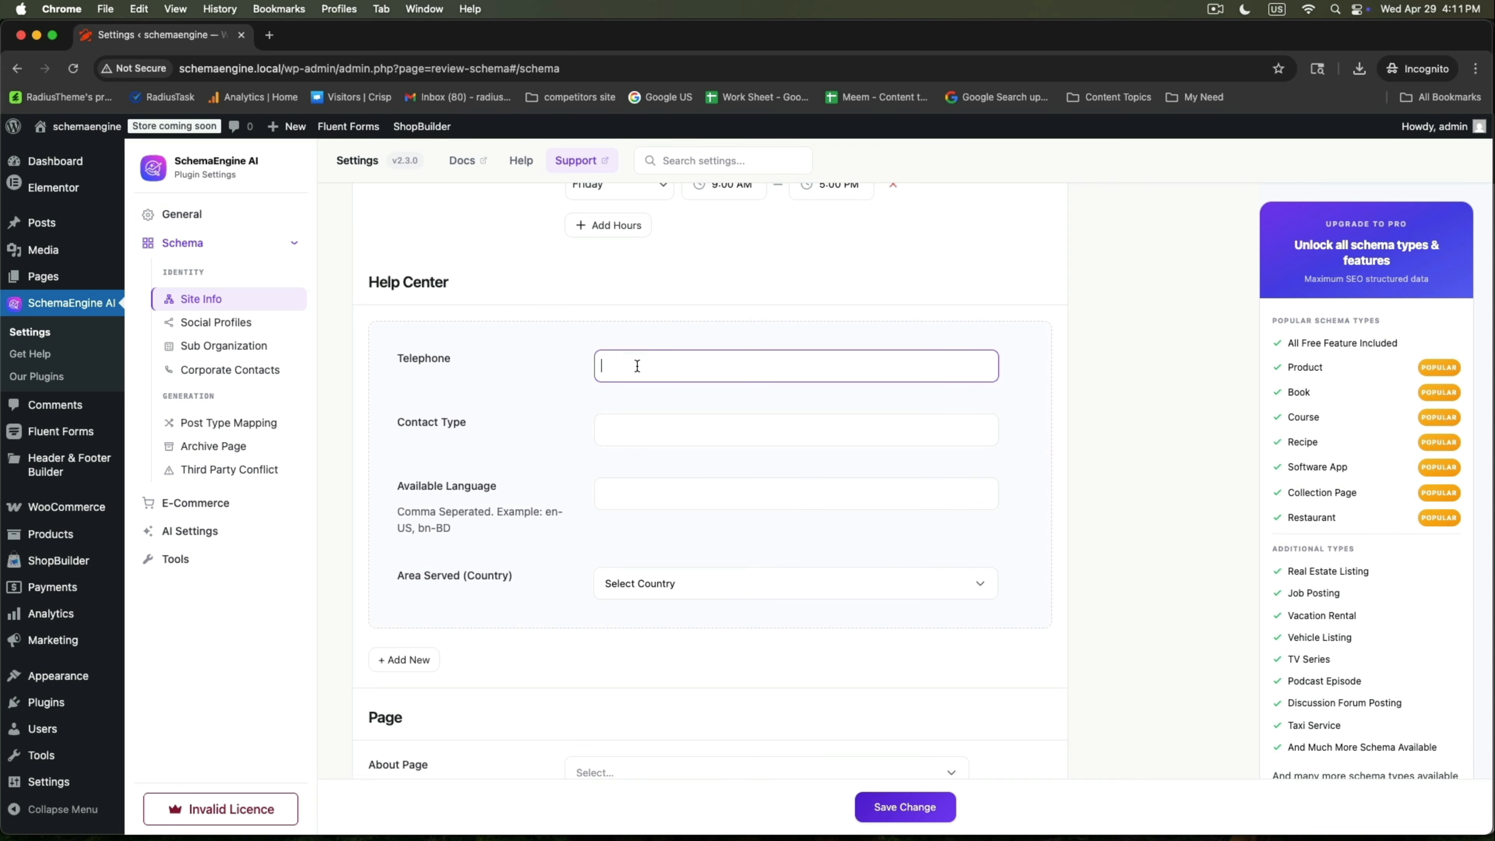
{"action": "key", "text": "super+v"}
- Choose About Us as the site's About Page
{"action": "scroll", "coordinate": [651, 603], "scroll_direction": "down", "scroll_amount": 3}
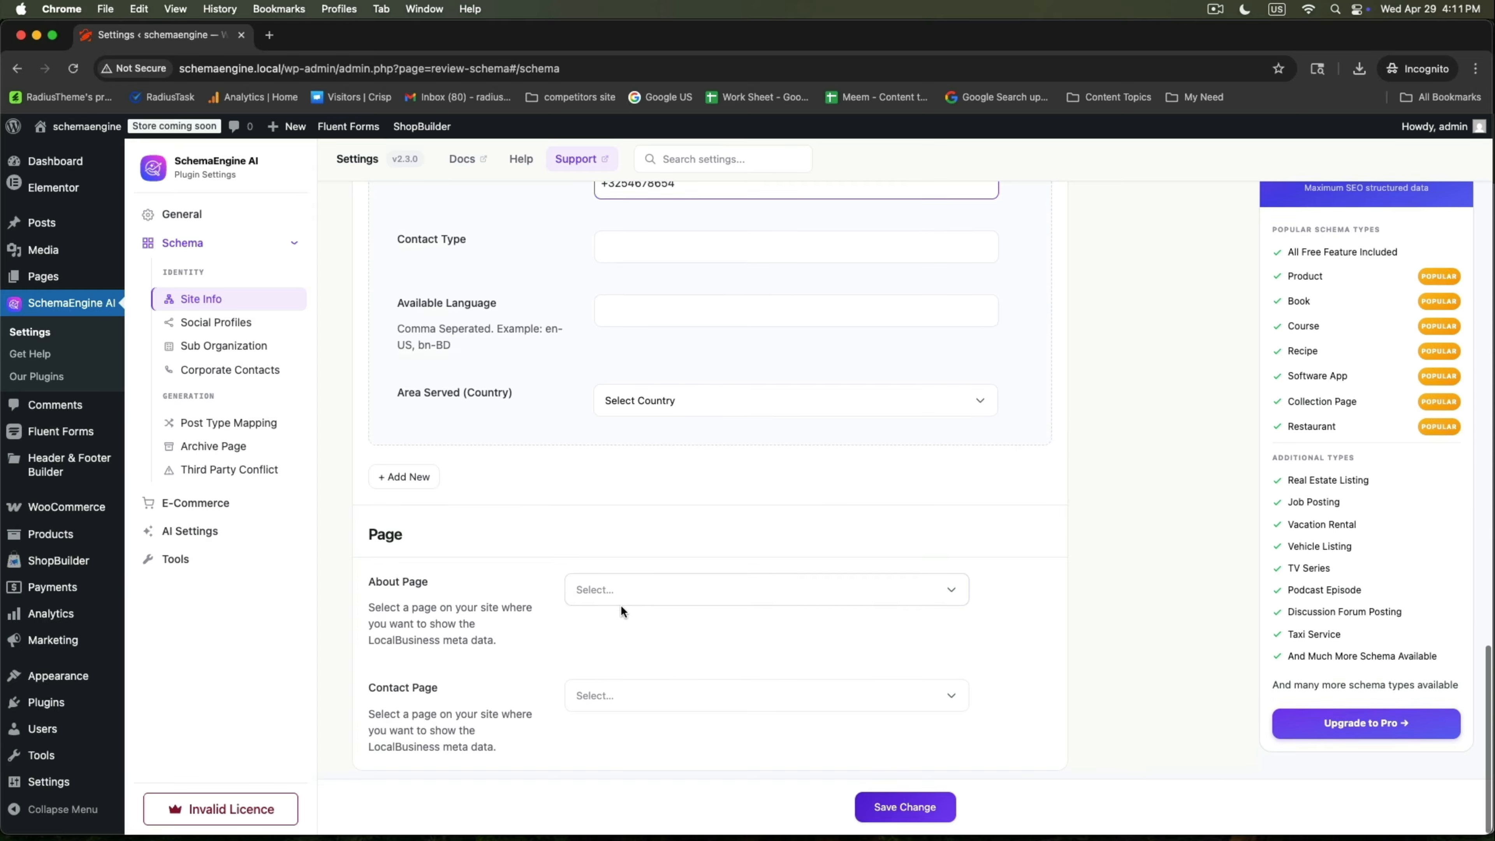
{"action": "left_click", "coordinate": [624, 590]}
{"action": "scroll", "coordinate": [607, 708], "scroll_direction": "down", "scroll_amount": 1}
{"action": "scroll", "coordinate": [607, 709], "scroll_direction": "down", "scroll_amount": 5}
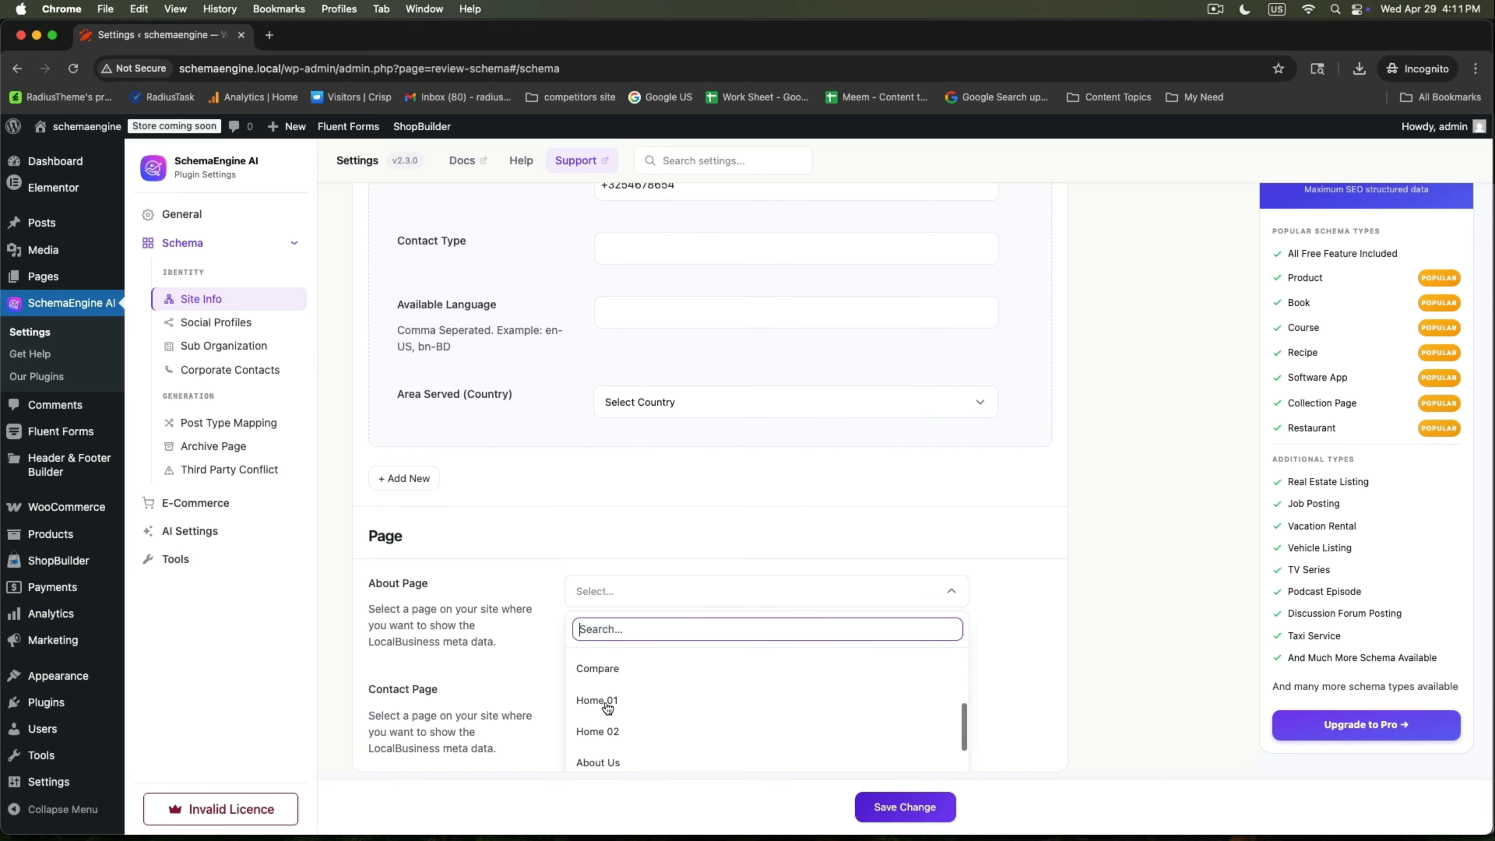
{"action": "left_click", "coordinate": [606, 700]}
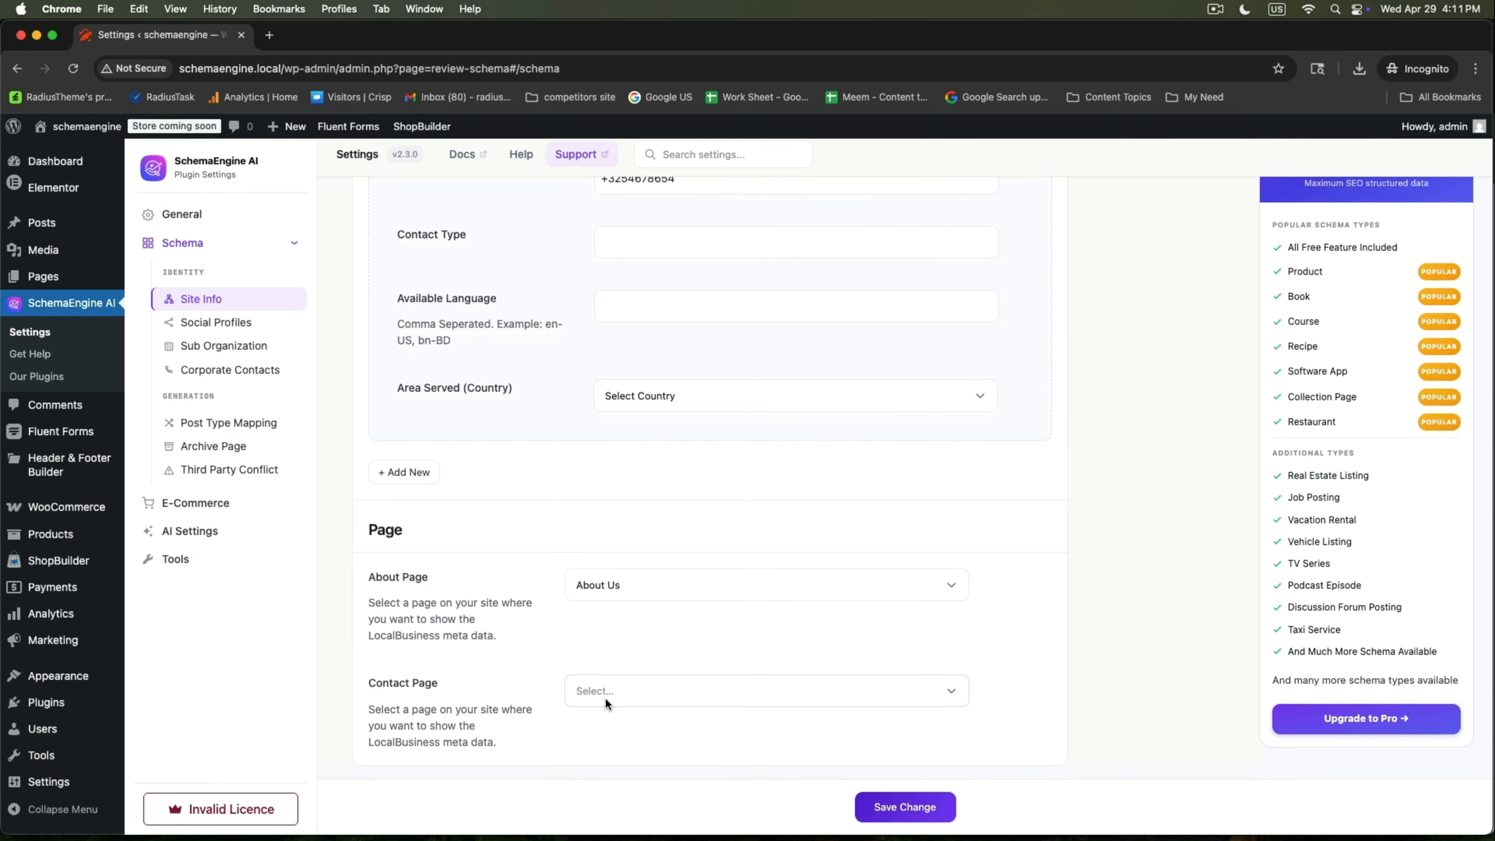
- Choose Contact as the site's Contact Page and save the Site Info settings
{"action": "left_click", "coordinate": [618, 696]}
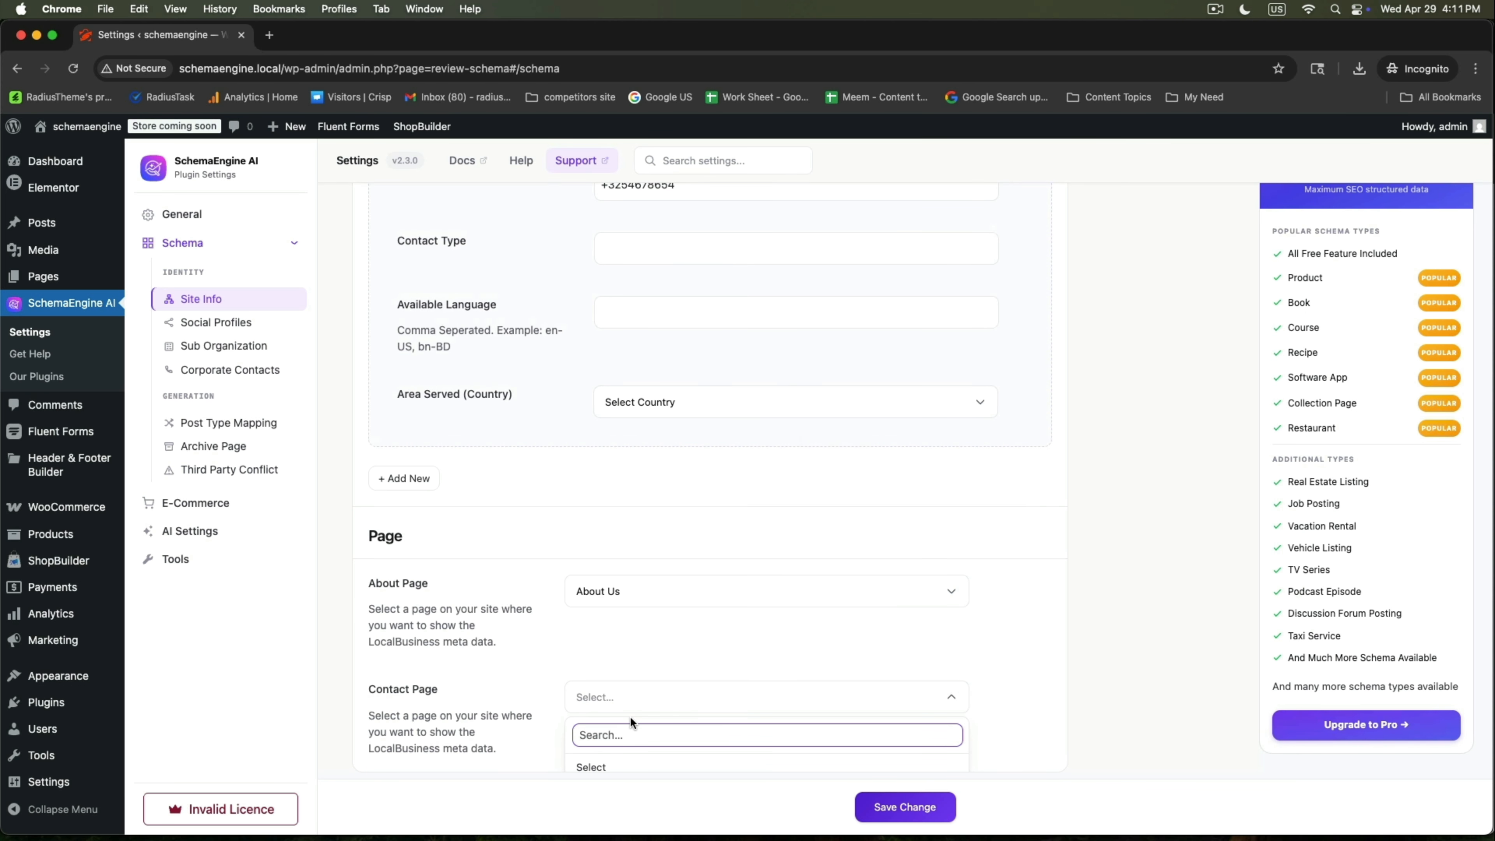
{"action": "type", "text": "cont"}
{"action": "left_click", "coordinate": [600, 765]}
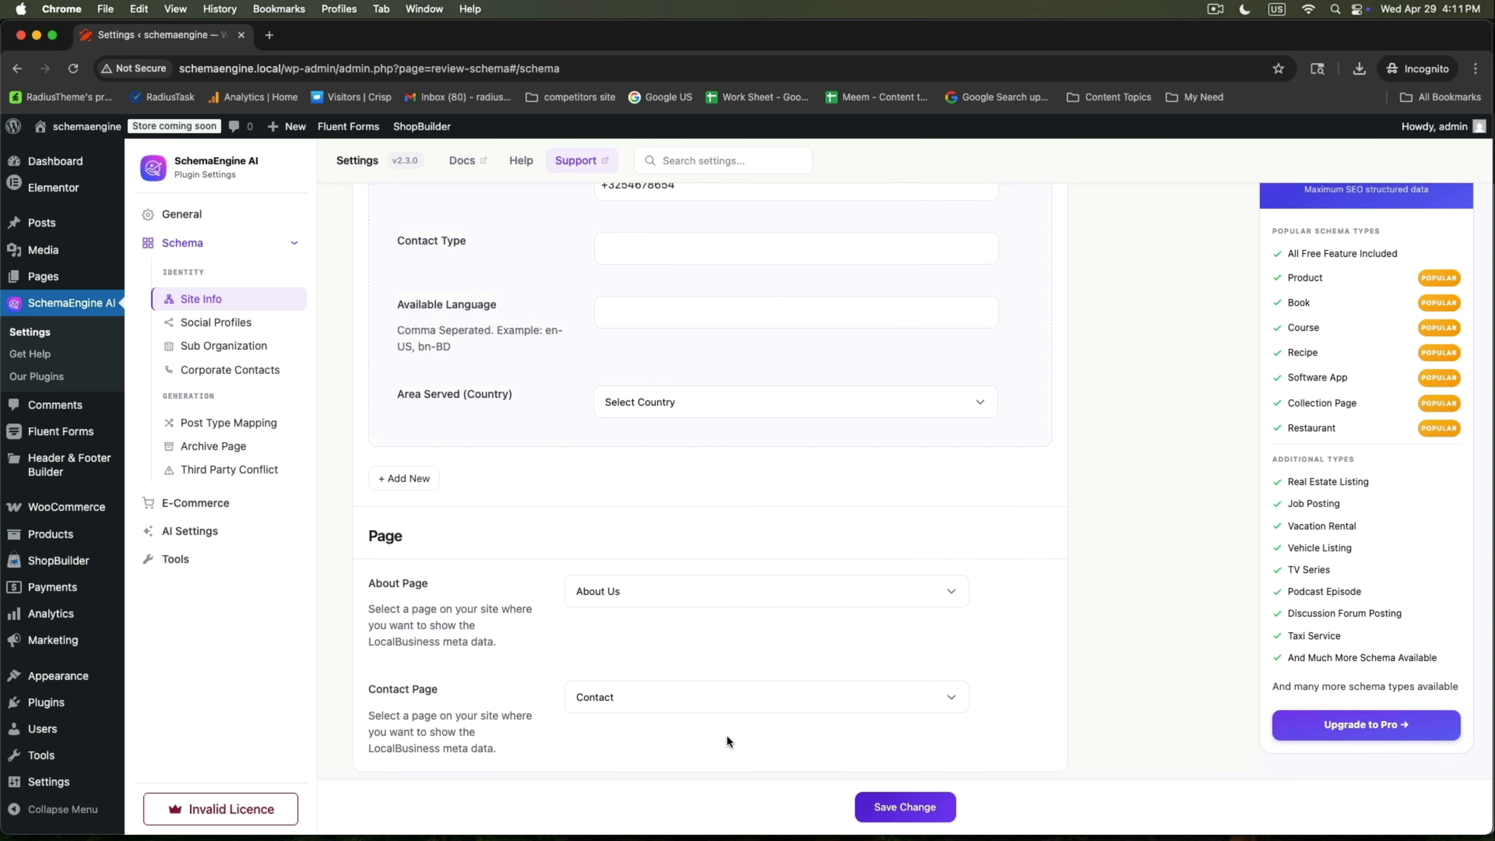
{"action": "left_click", "coordinate": [905, 808]}
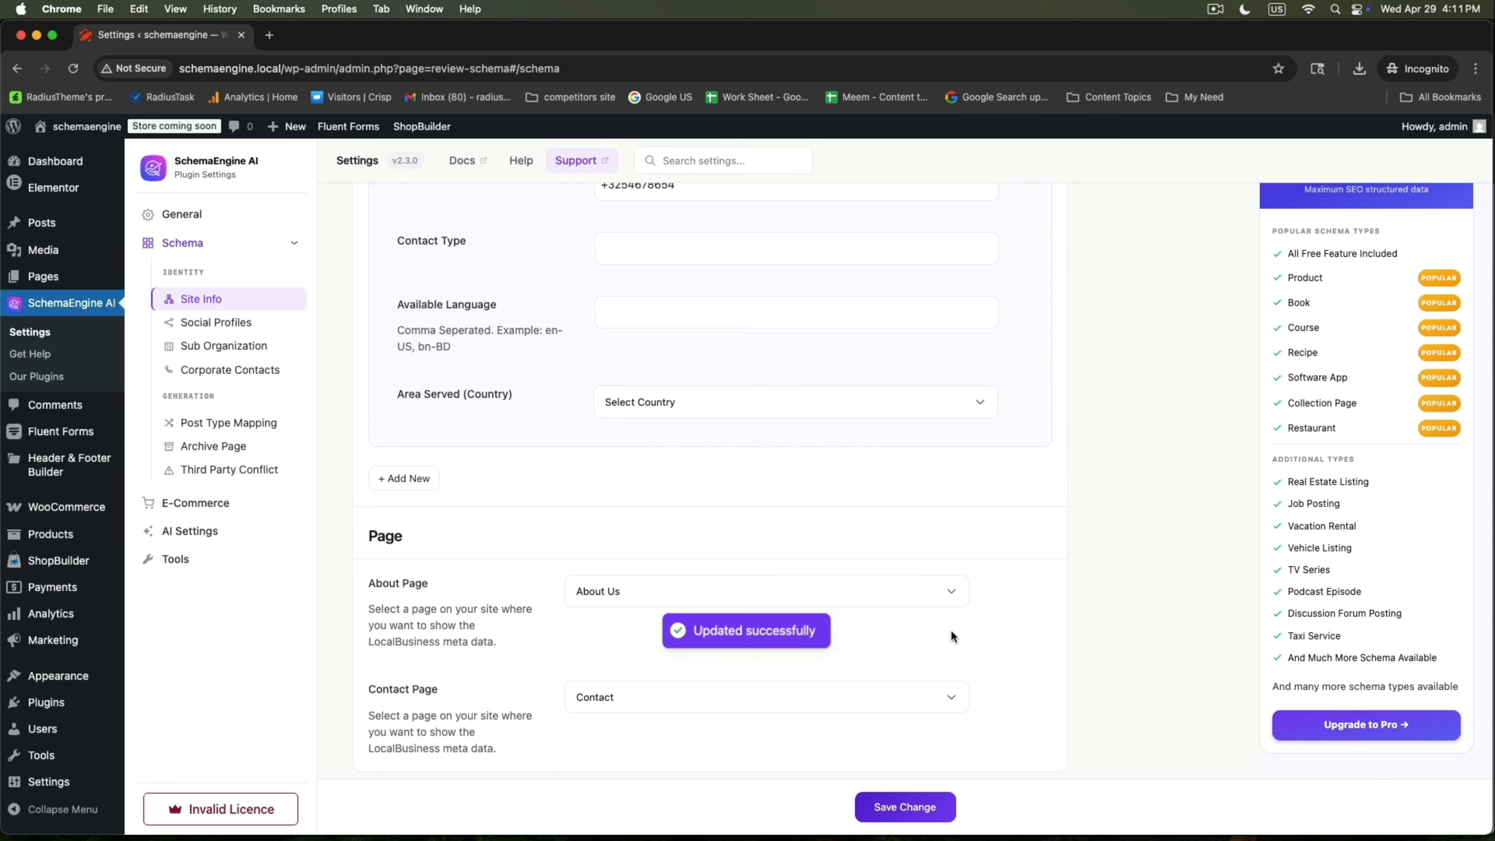
{"action": "left_click", "coordinate": [229, 323]}
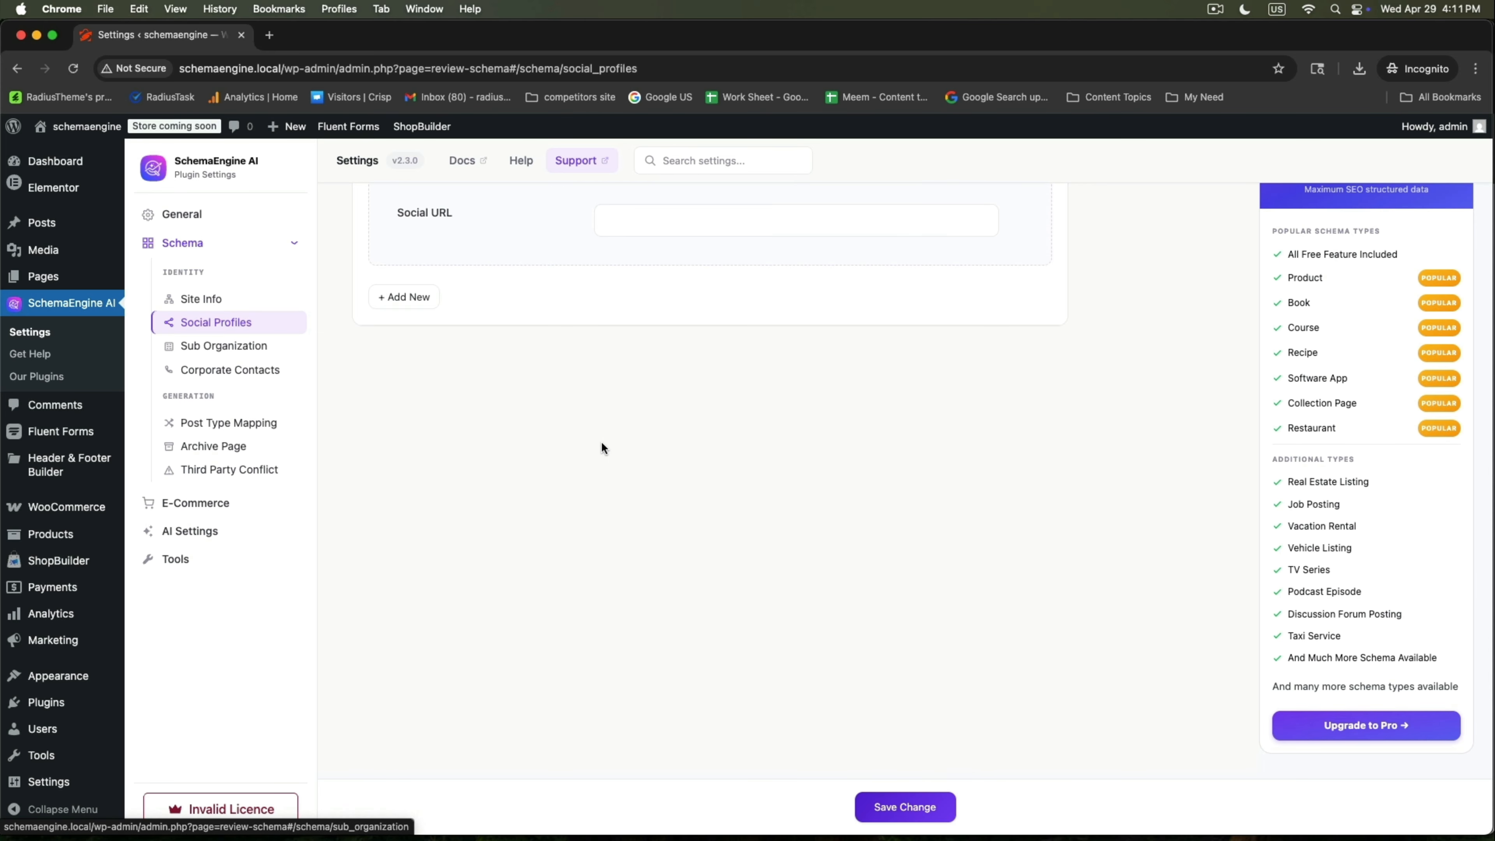
{"action": "scroll", "coordinate": [601, 441], "scroll_direction": "up", "scroll_amount": 3}
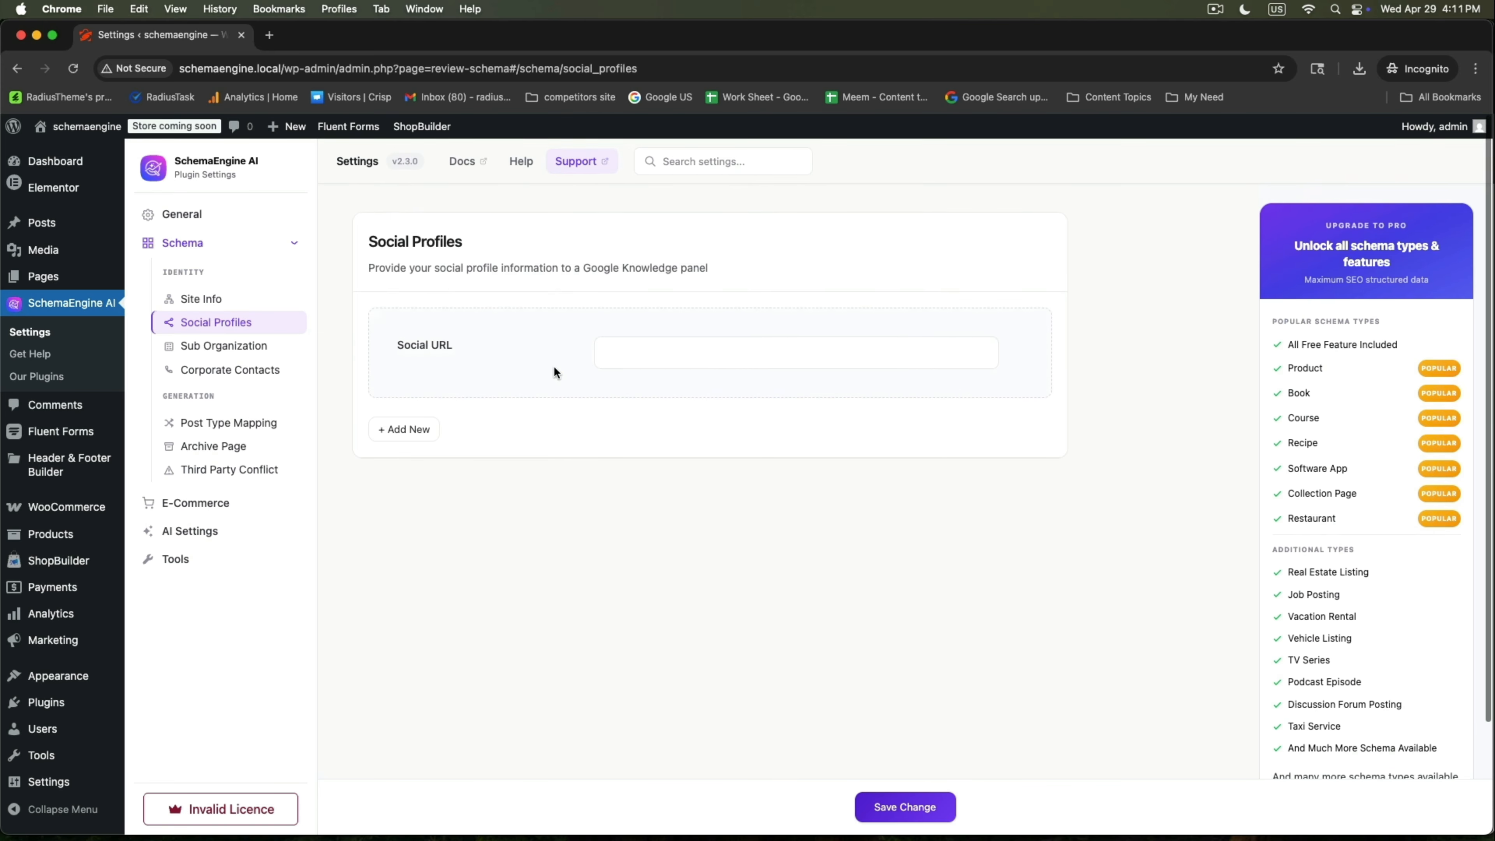
{"action": "left_click", "coordinate": [622, 358]}
{"action": "type", "text": "https"}
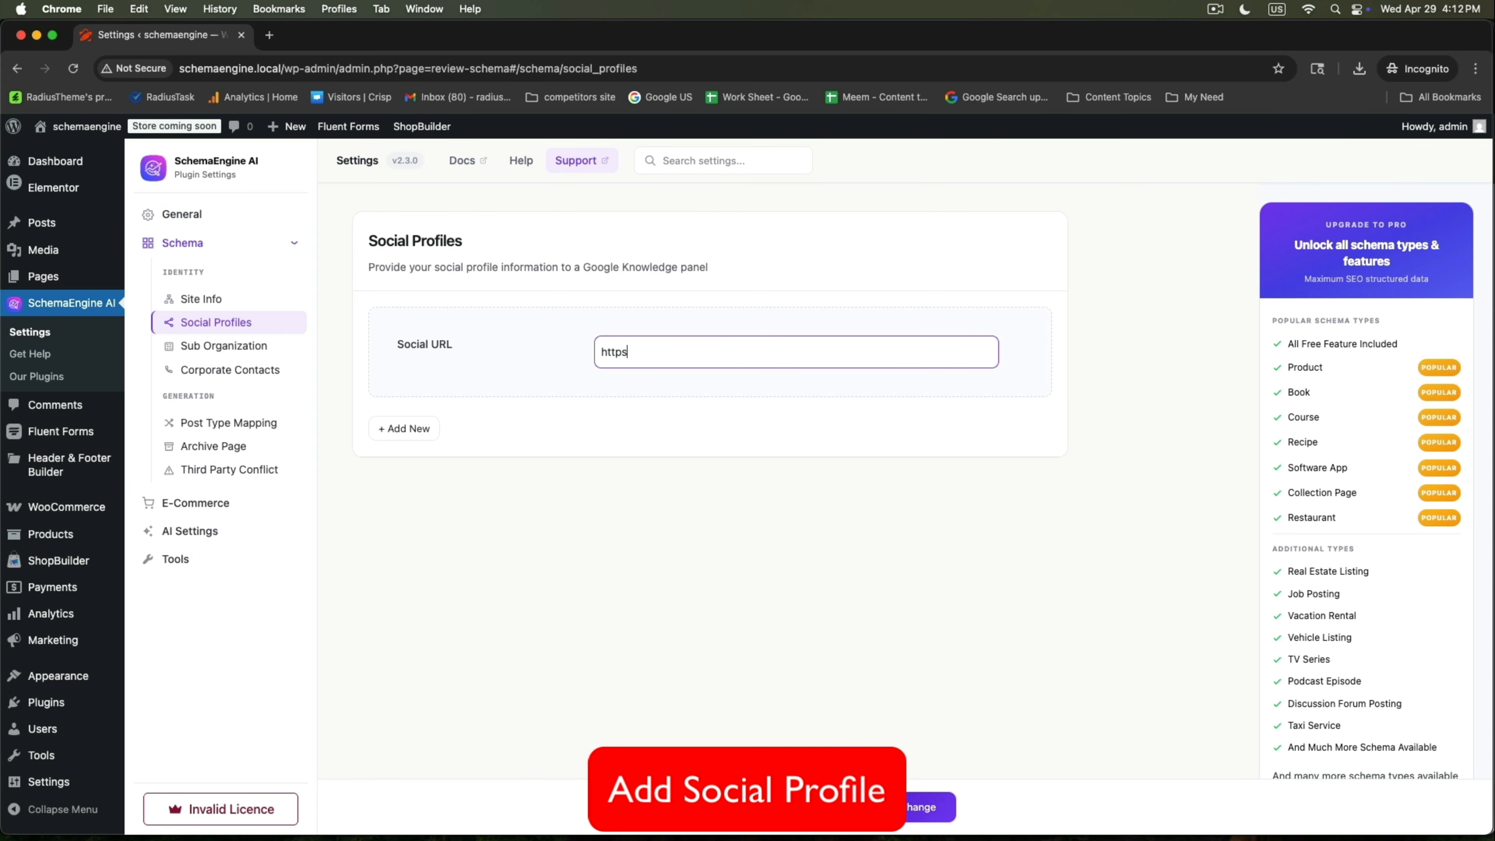
{"action": "type", "text": "://fa"}
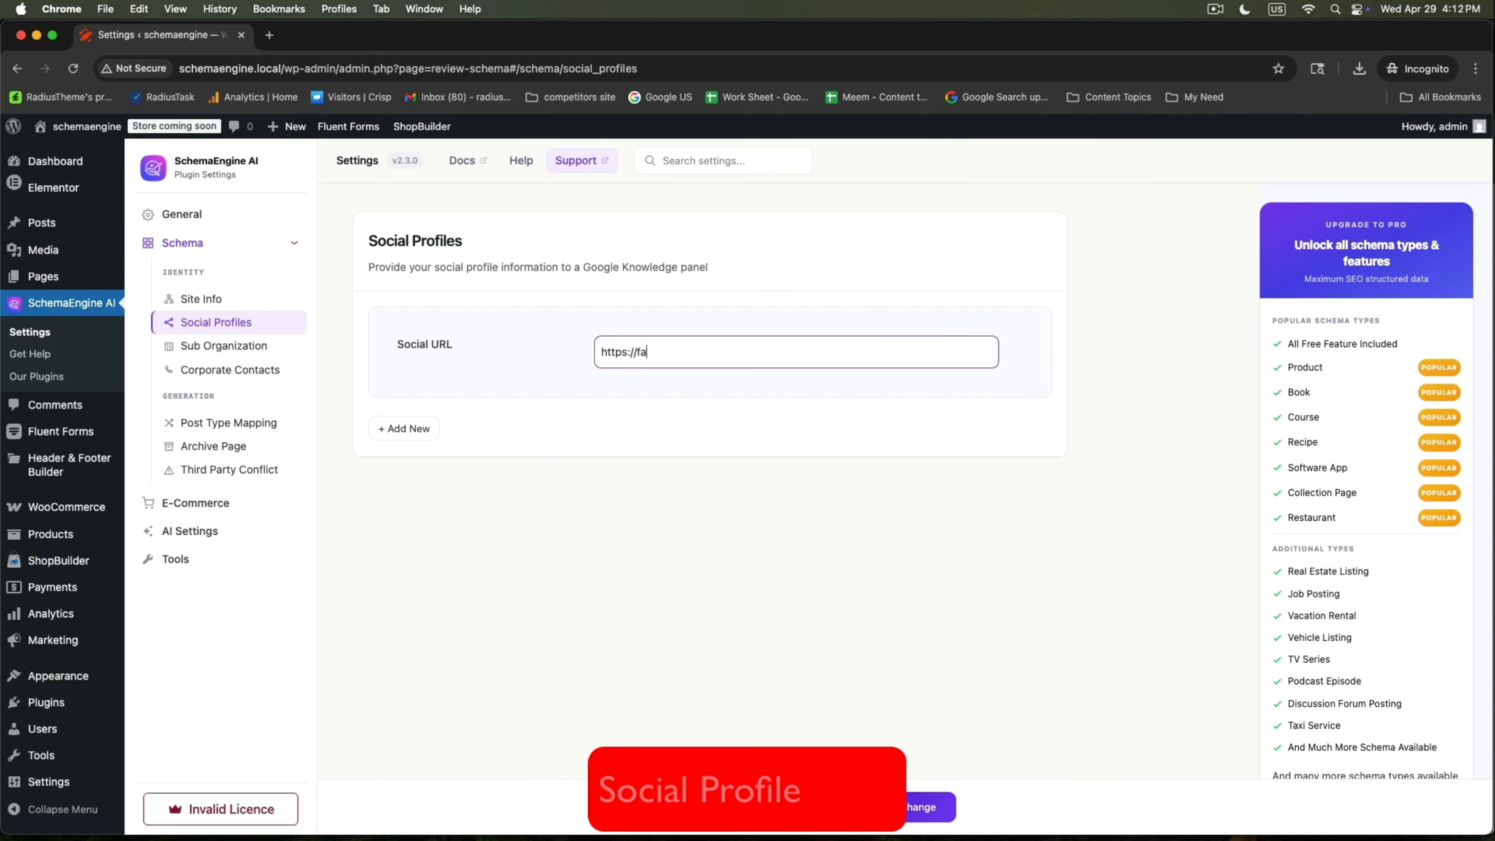
{"action": "type", "text": "cebook.com/onlineshop"}
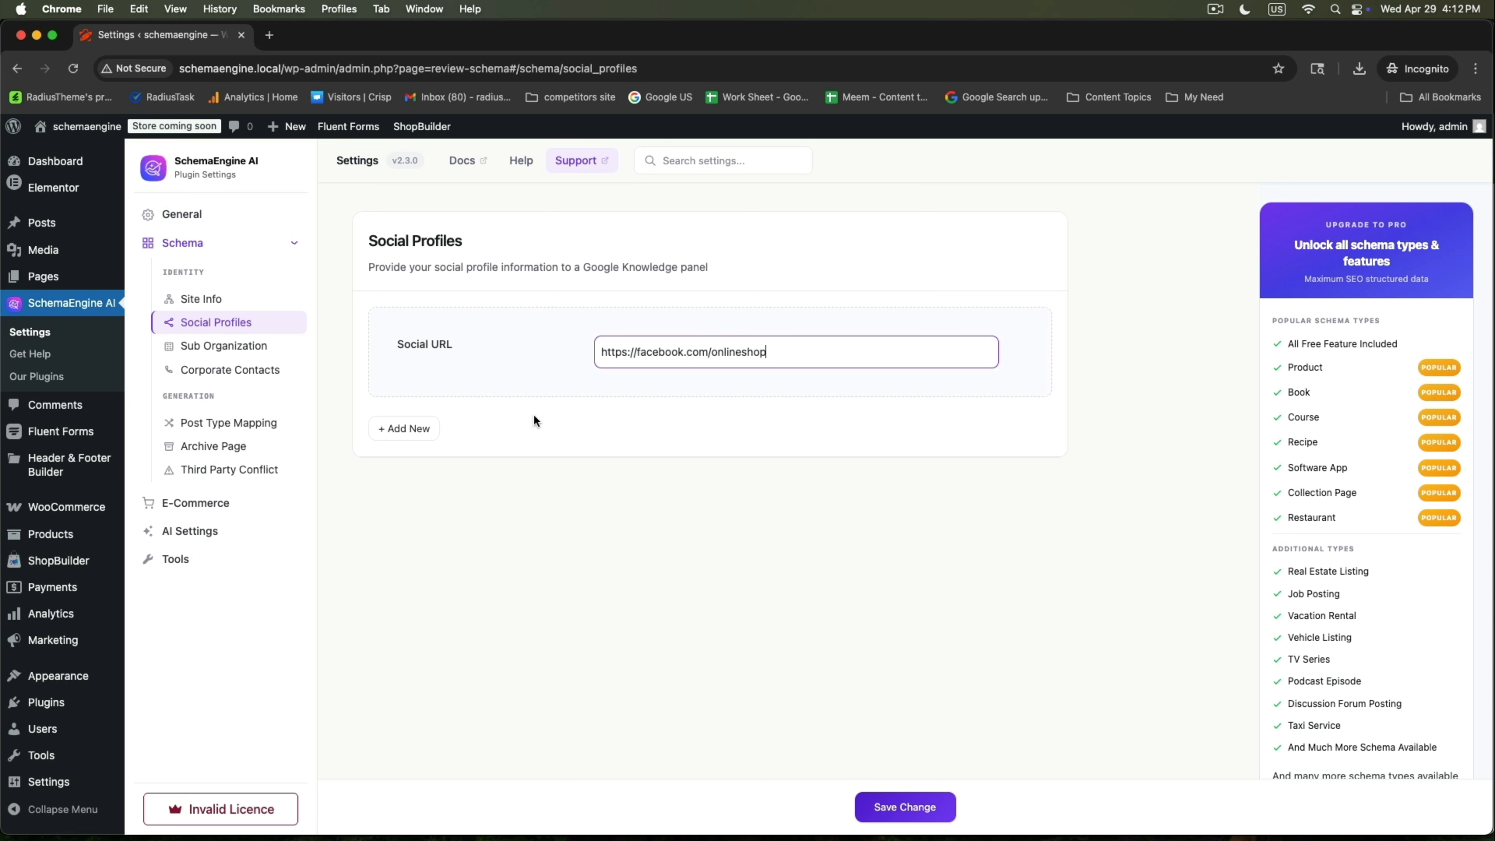
{"action": "left_click", "coordinate": [894, 805]}
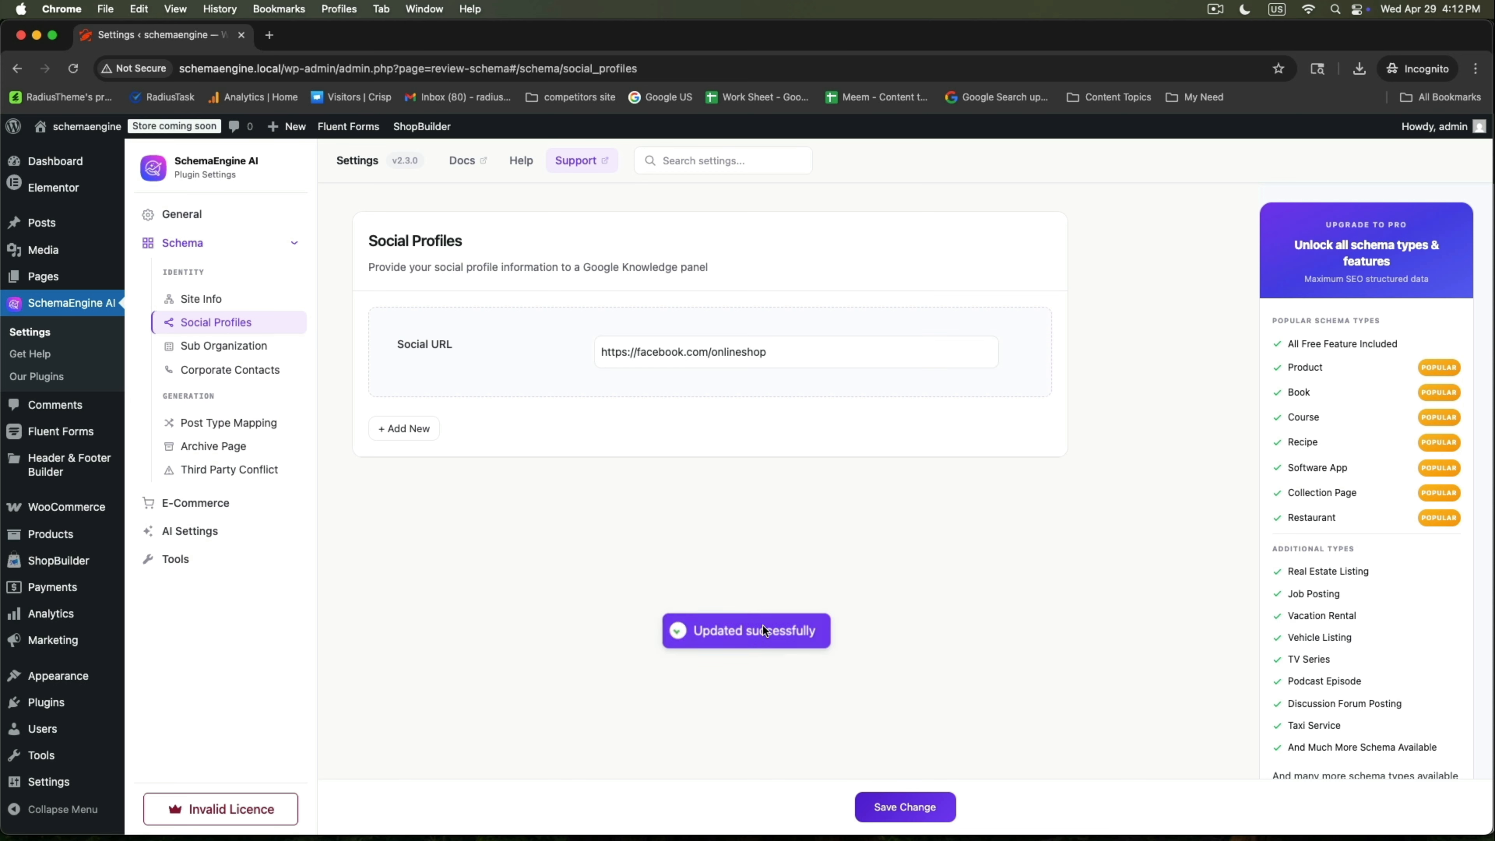
- Examine the Sub Organization and Corporate Contacts settings, including the available contact types
{"action": "left_click", "coordinate": [213, 345]}
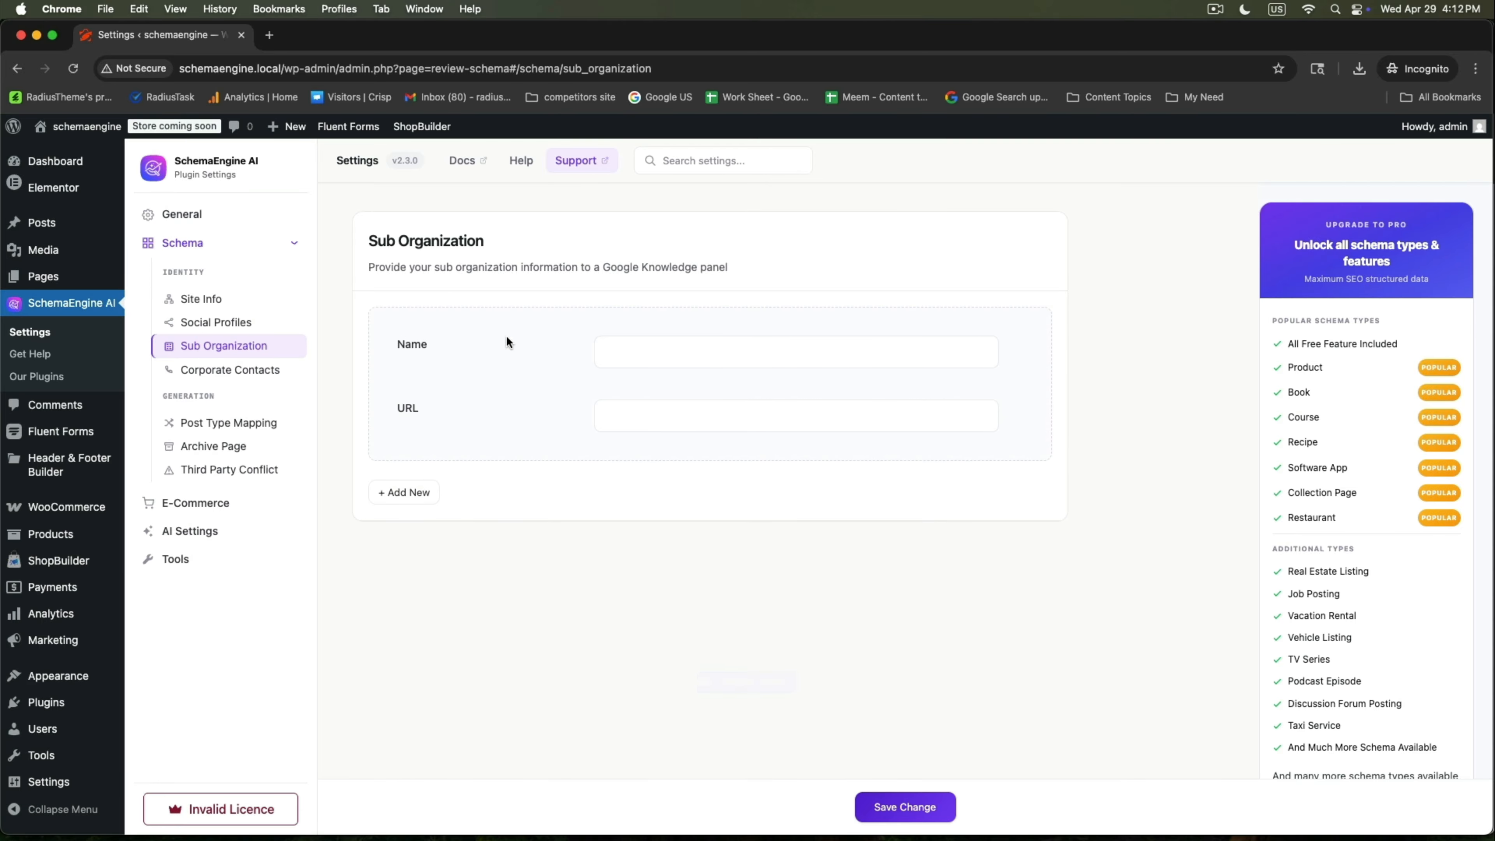
{"action": "left_click", "coordinate": [218, 376]}
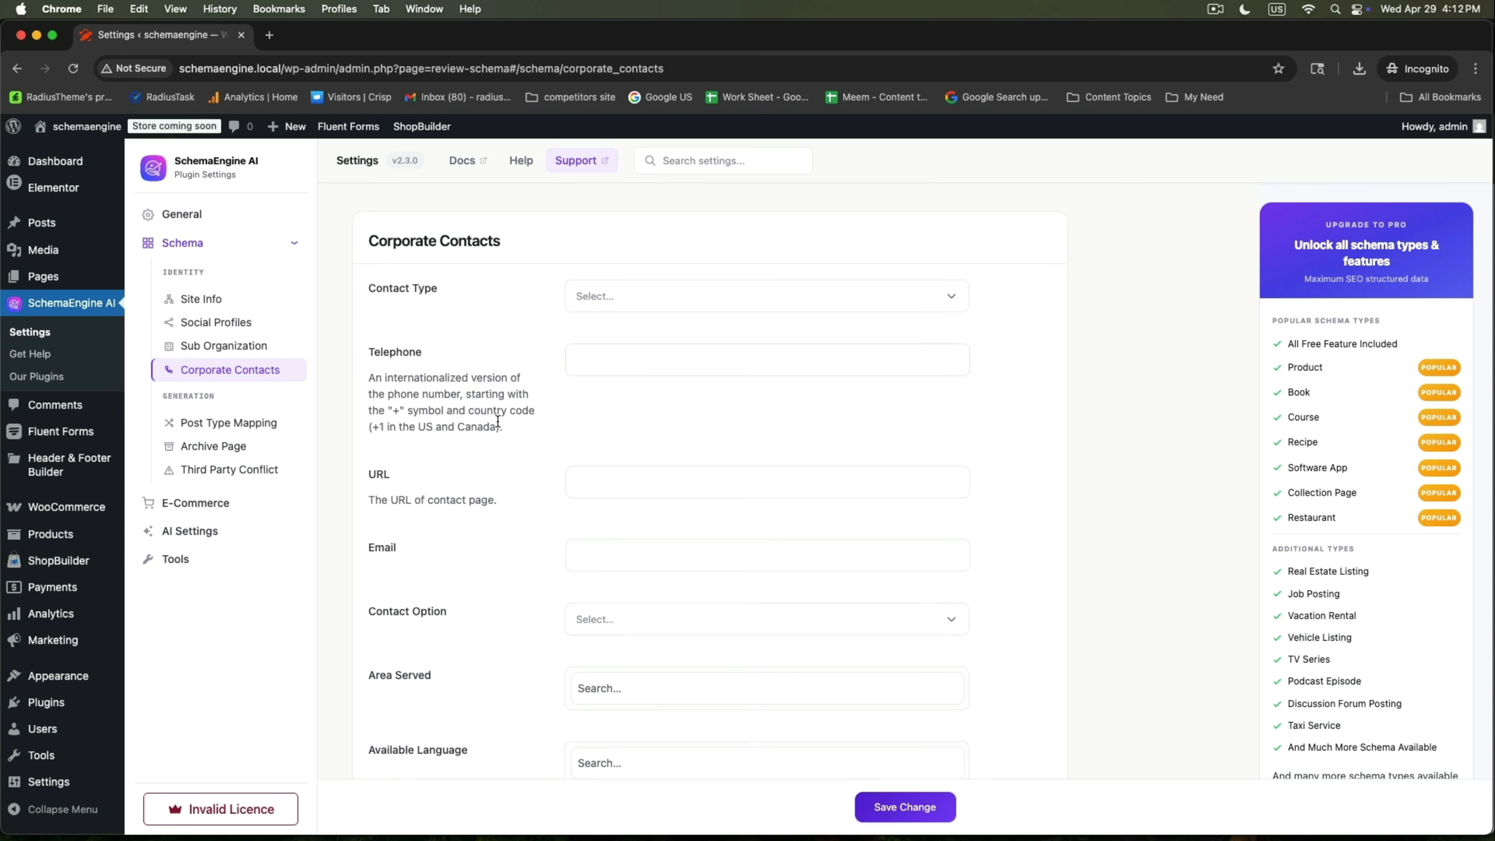
{"action": "left_click_drag", "start_coordinate": [373, 239], "coordinate": [517, 239]}
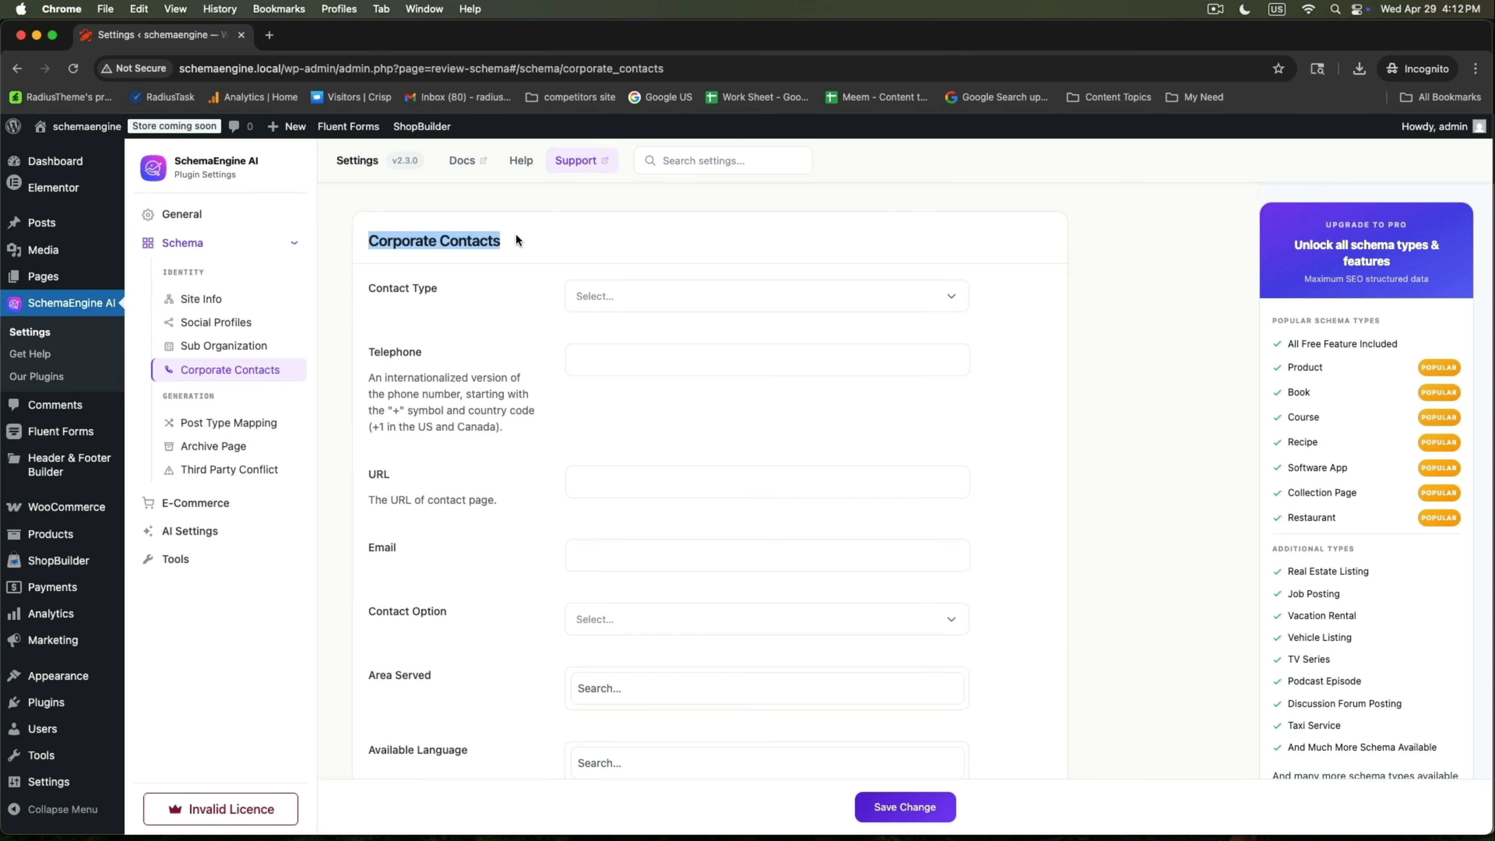
{"action": "left_click", "coordinate": [672, 288]}
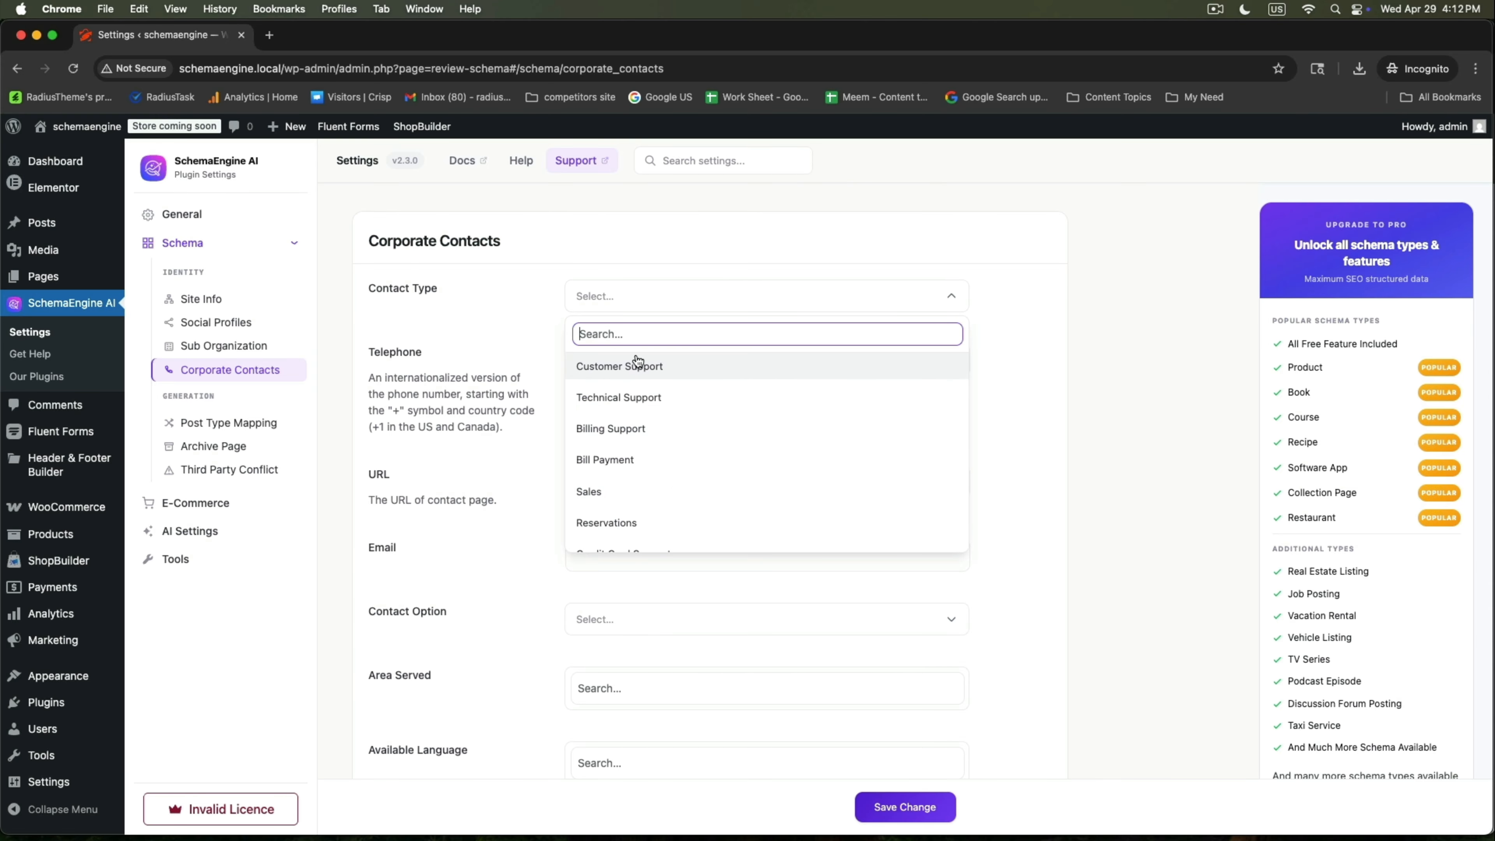
{"action": "left_click", "coordinate": [466, 317]}
{"action": "scroll", "coordinate": [678, 515], "scroll_direction": "down", "scroll_amount": 3}
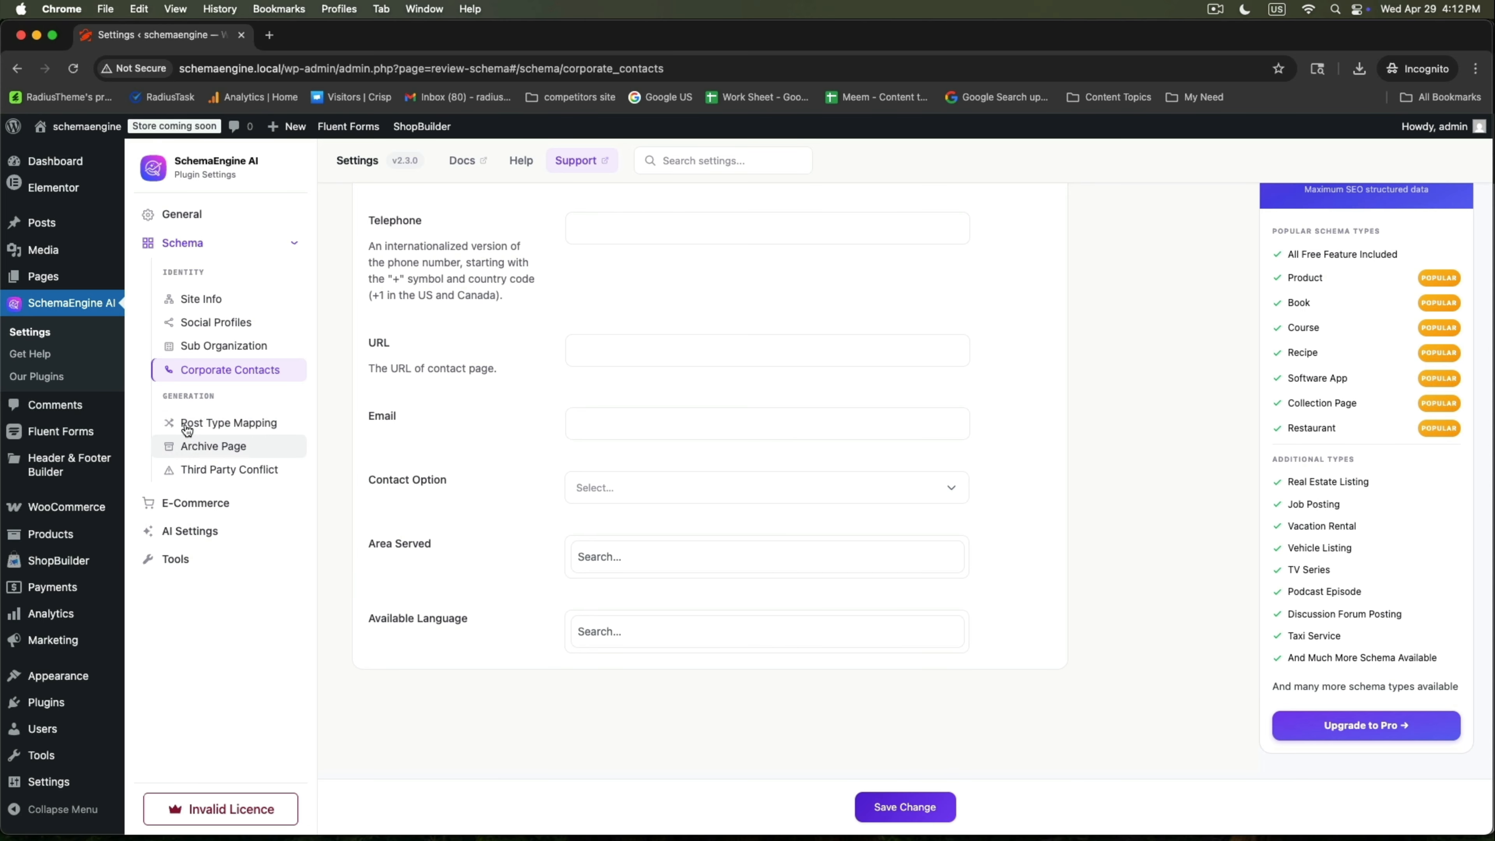
- In Post Type Mapping, set the default schema type for Posts to Article - Blog posting
{"action": "left_click", "coordinate": [219, 428]}
{"action": "scroll", "coordinate": [630, 449], "scroll_direction": "up", "scroll_amount": 3}
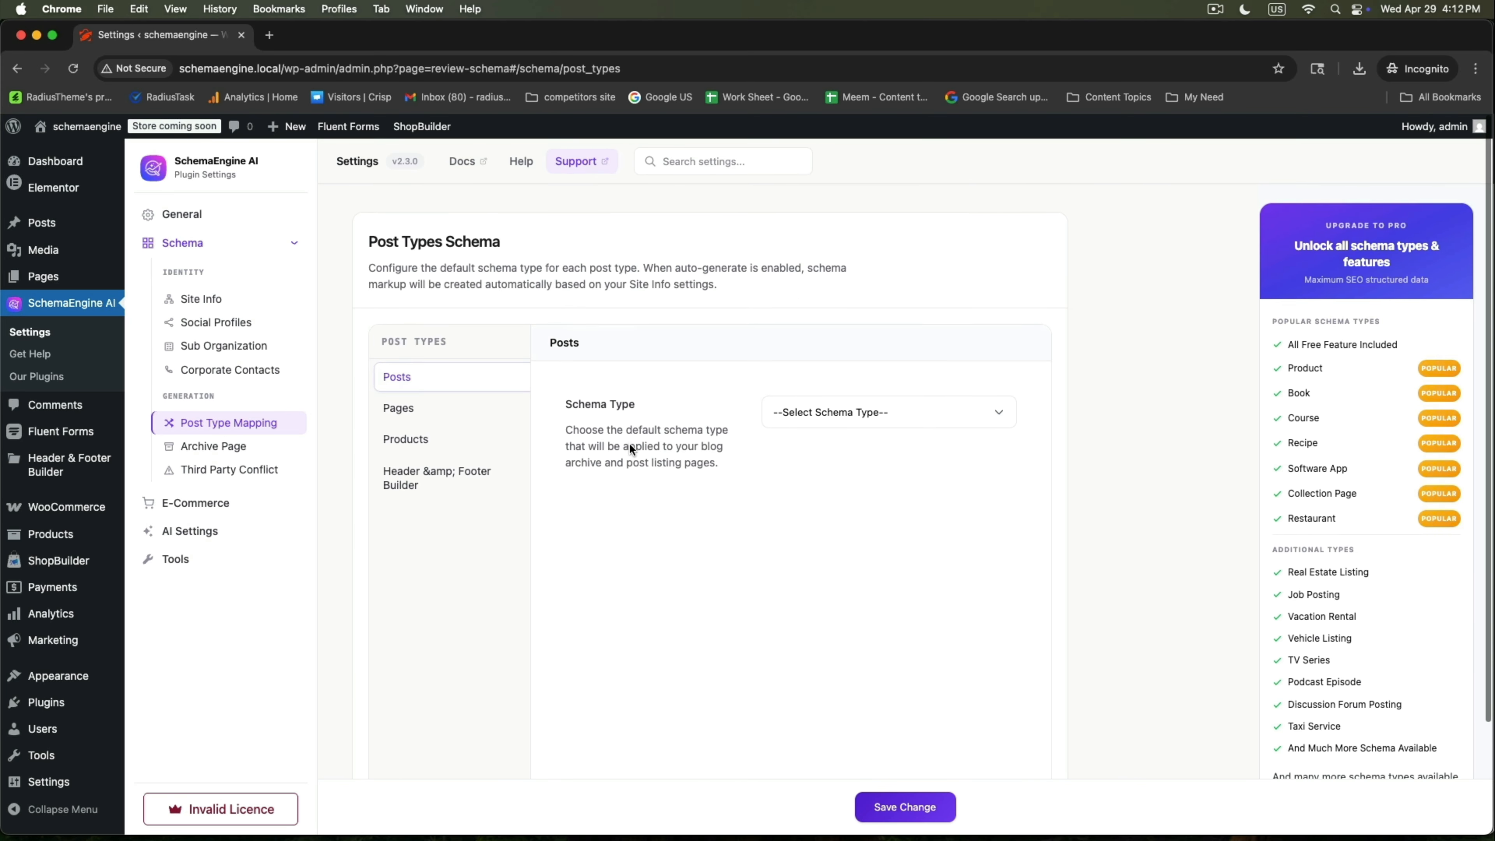
{"action": "left_click", "coordinate": [807, 408]}
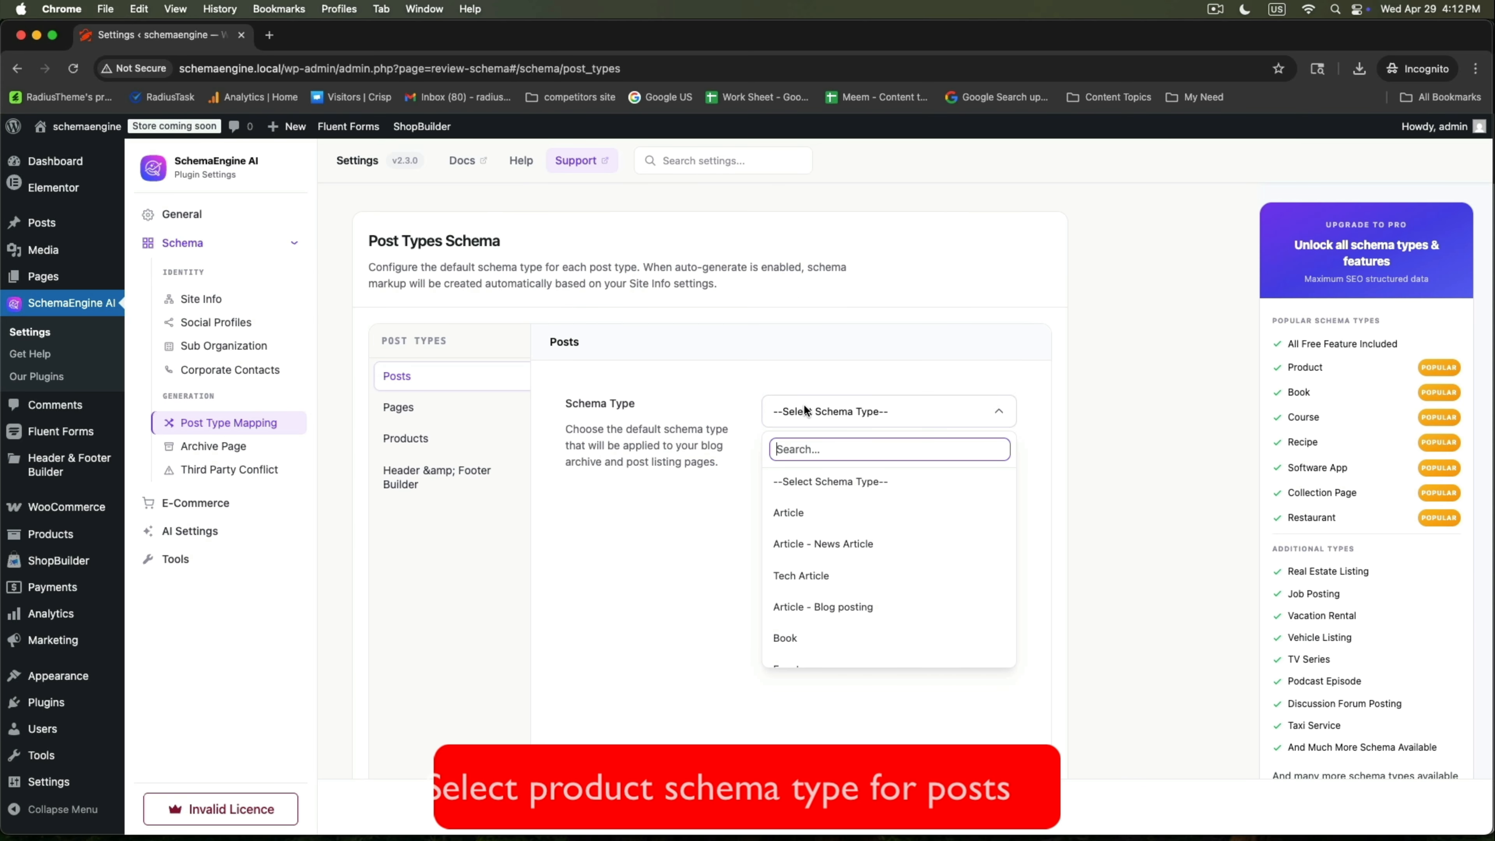
{"action": "type", "text": "post"}
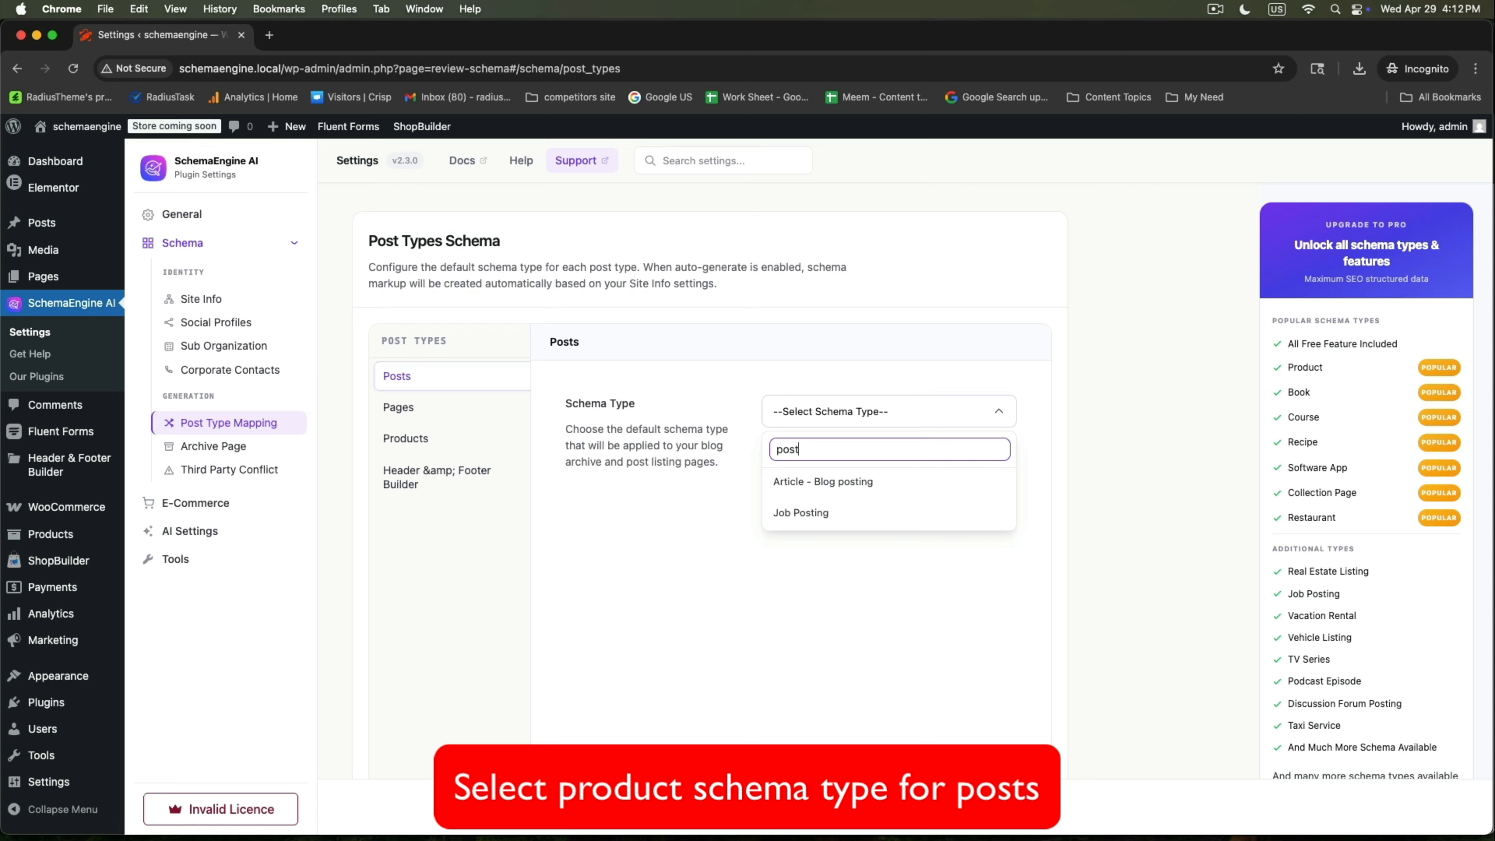
{"action": "left_click", "coordinate": [817, 482]}
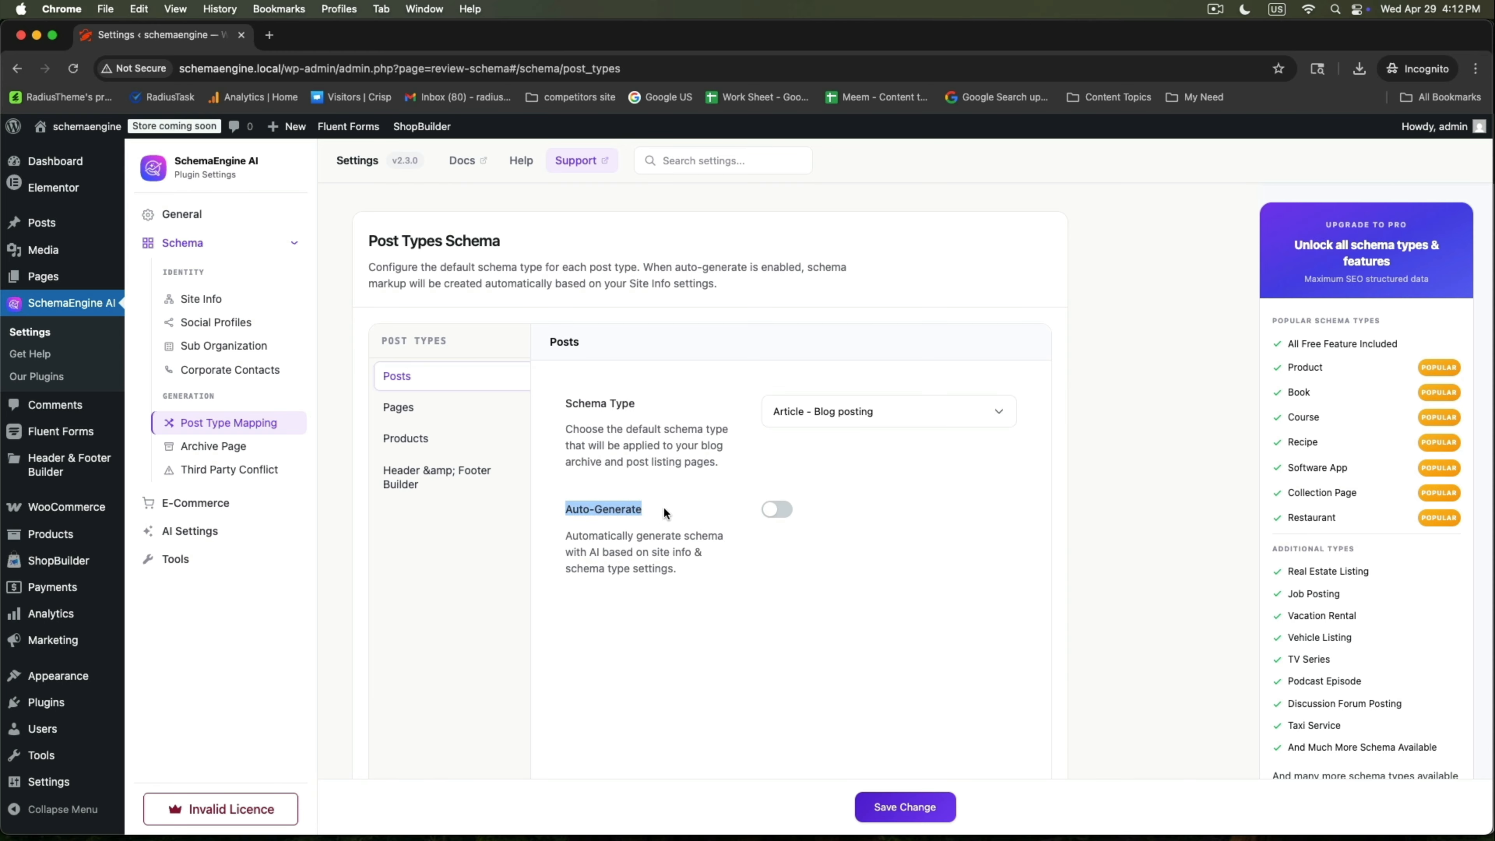
- Read the Auto-Generate description for Posts and save the post type mapping
{"action": "left_click_drag", "start_coordinate": [566, 534], "coordinate": [680, 568]}
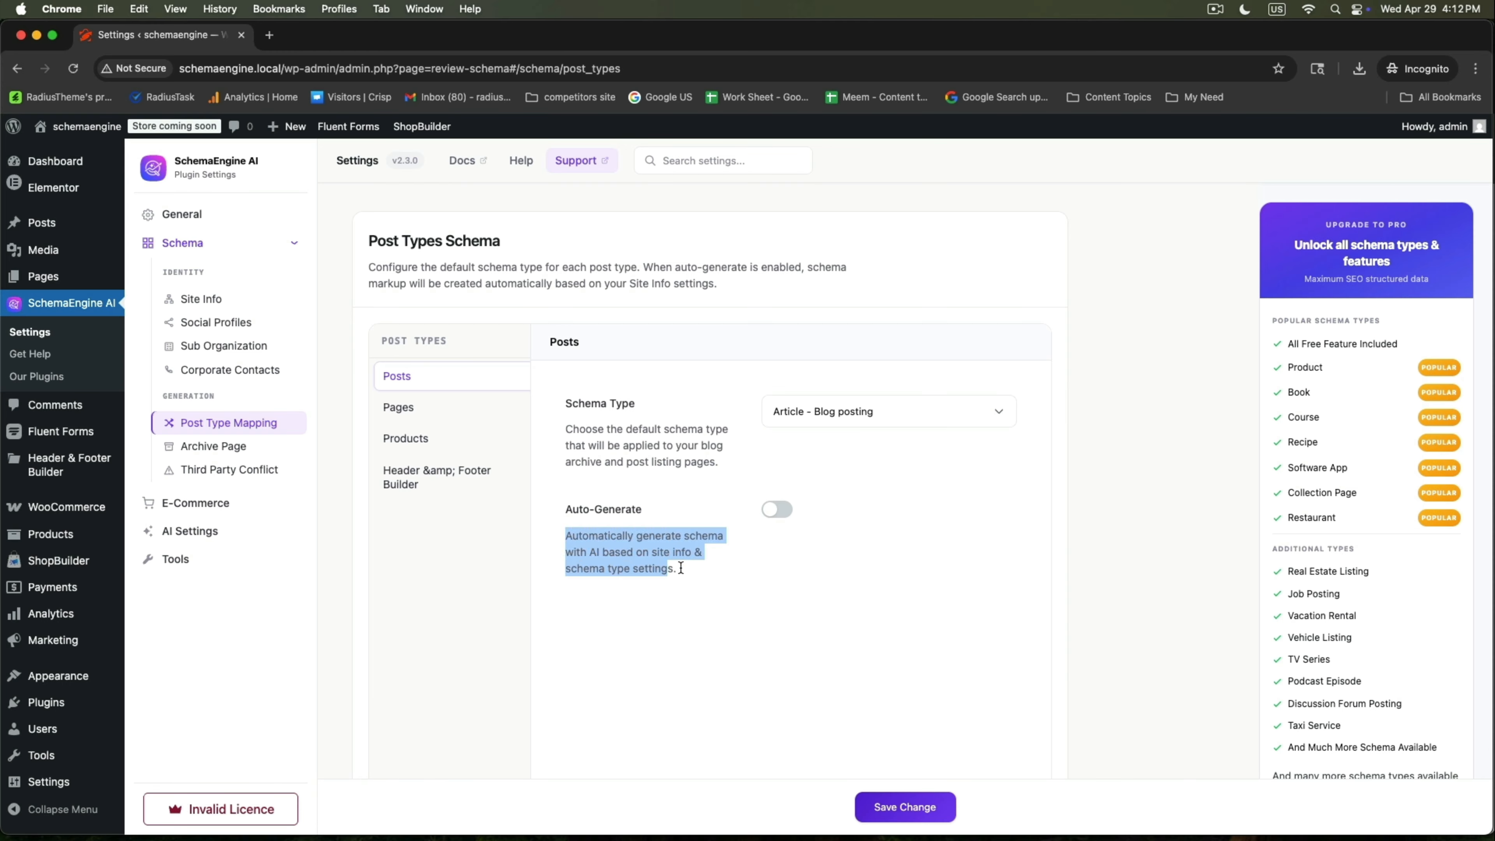
{"action": "left_click", "coordinate": [729, 559]}
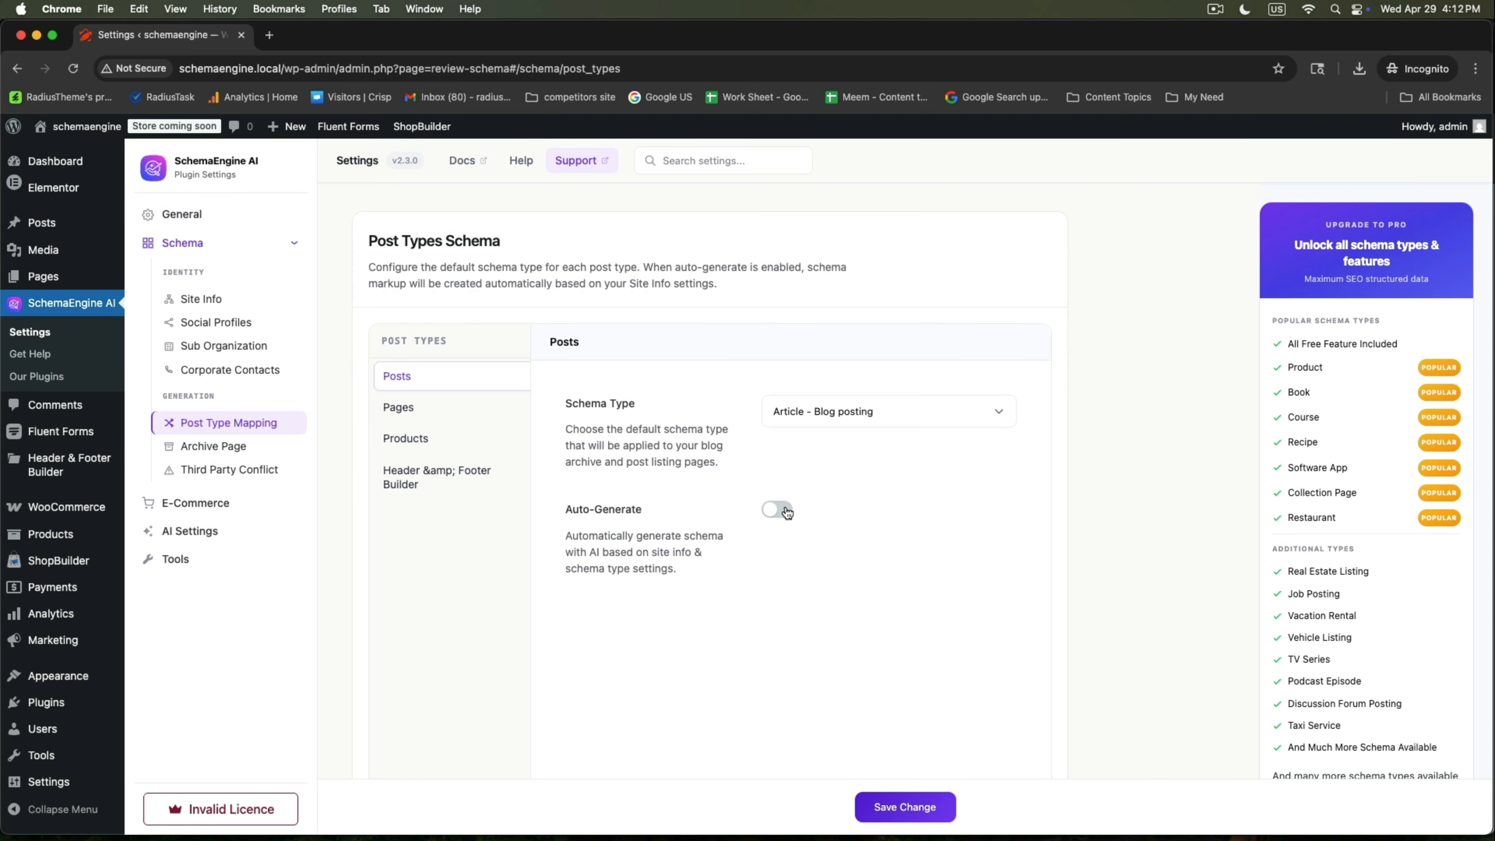
{"action": "scroll", "coordinate": [791, 516], "scroll_direction": "down", "scroll_amount": 2}
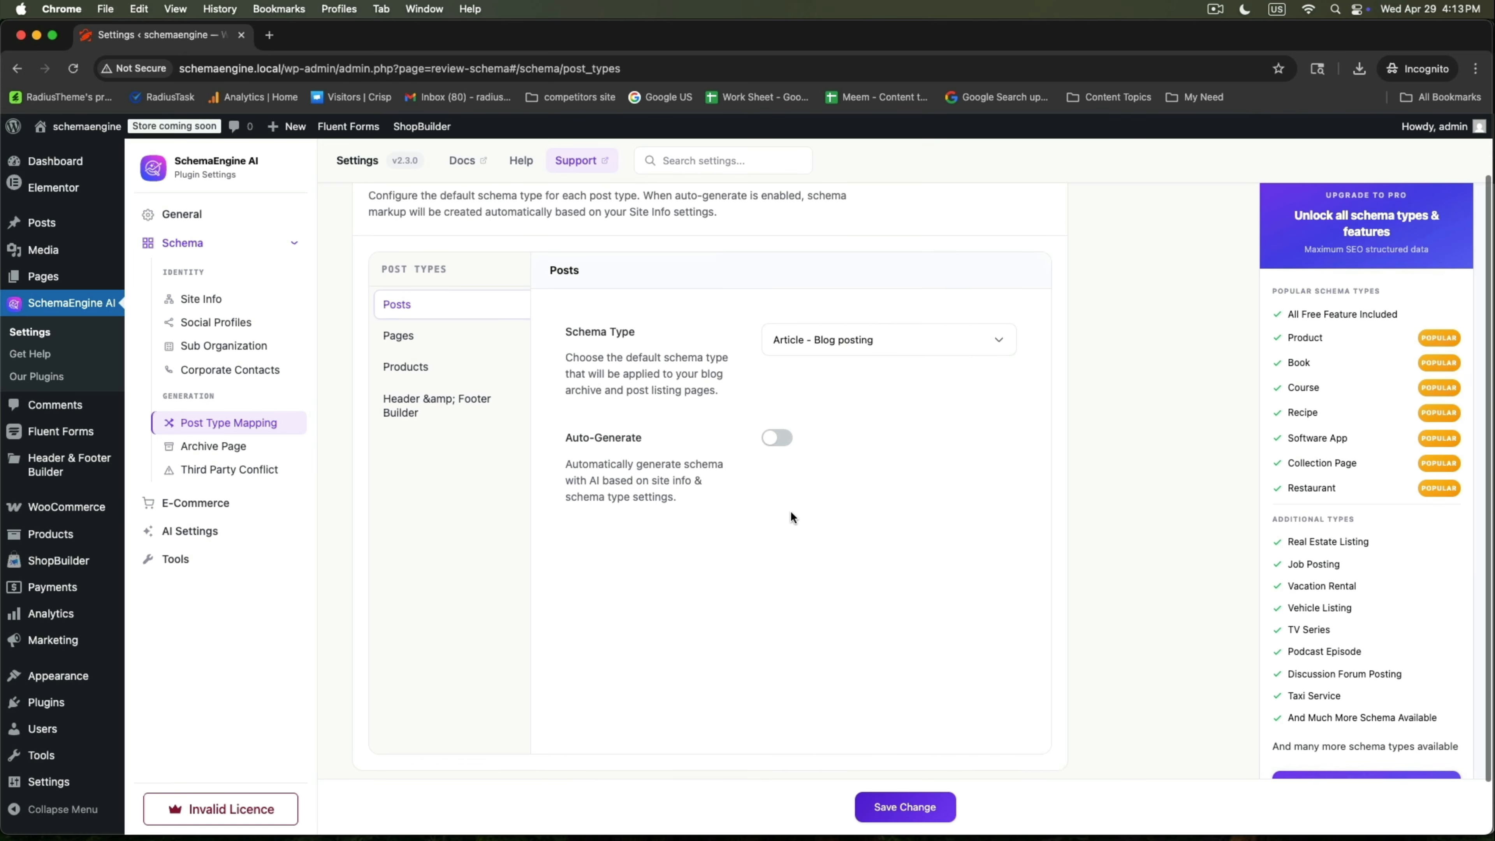
{"action": "left_click", "coordinate": [890, 808]}
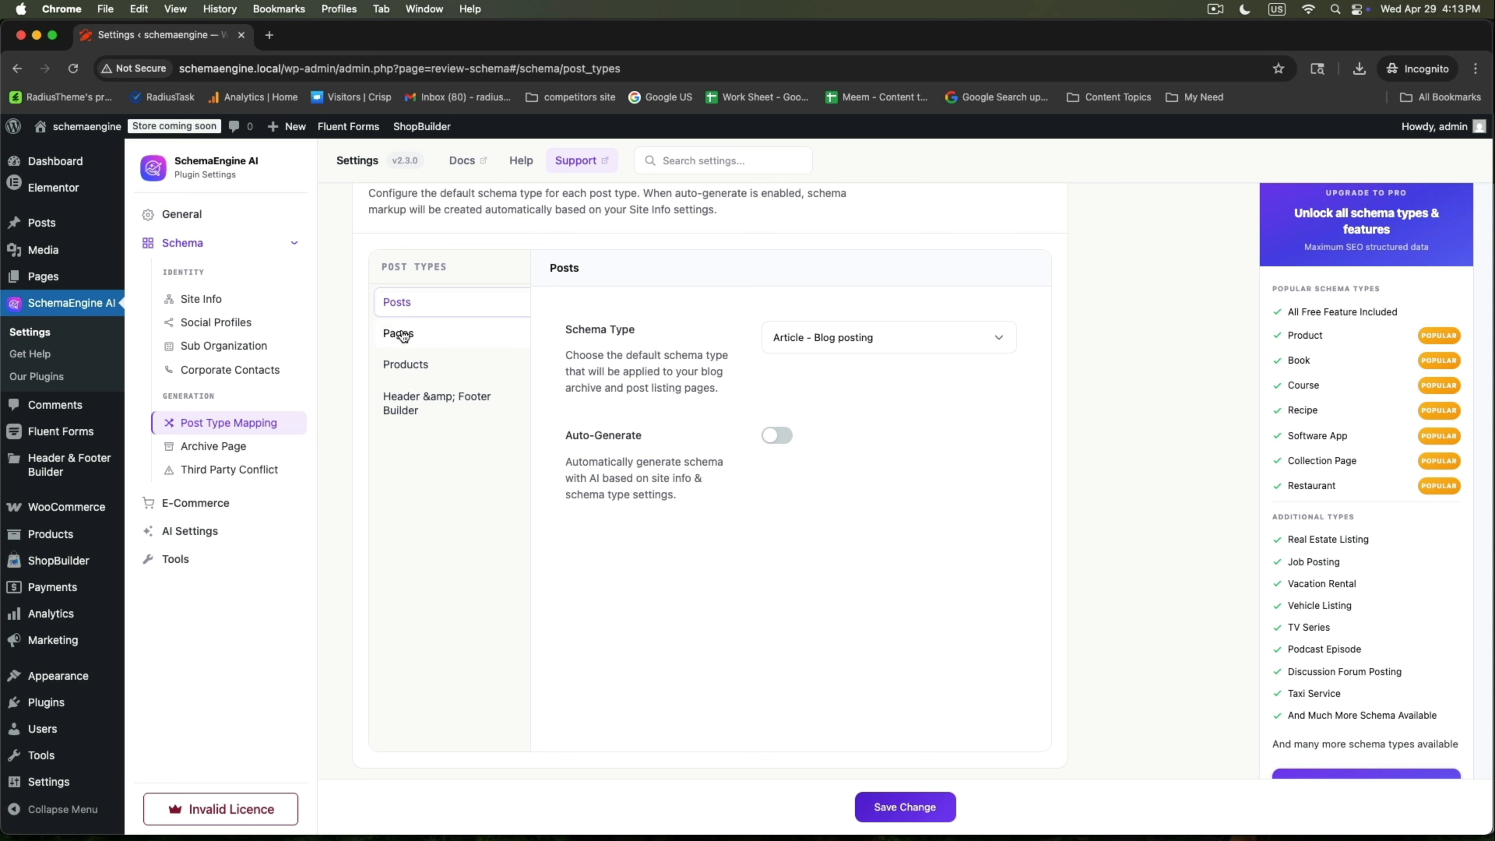
- In Post Type Mapping, set the default schema type for Products to Product
{"action": "left_click", "coordinate": [403, 364]}
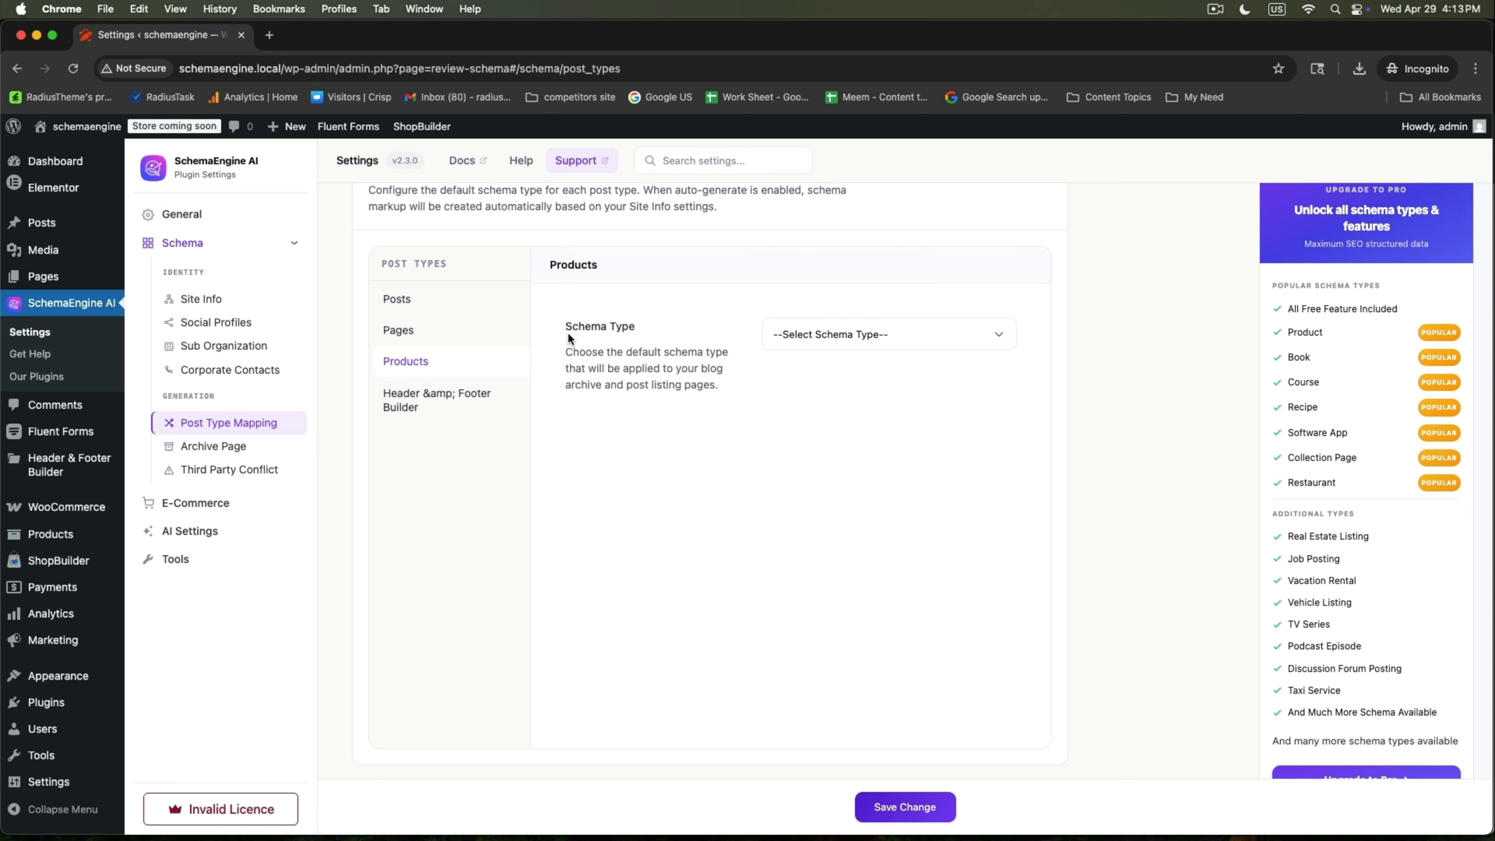
{"action": "left_click", "coordinate": [805, 330]}
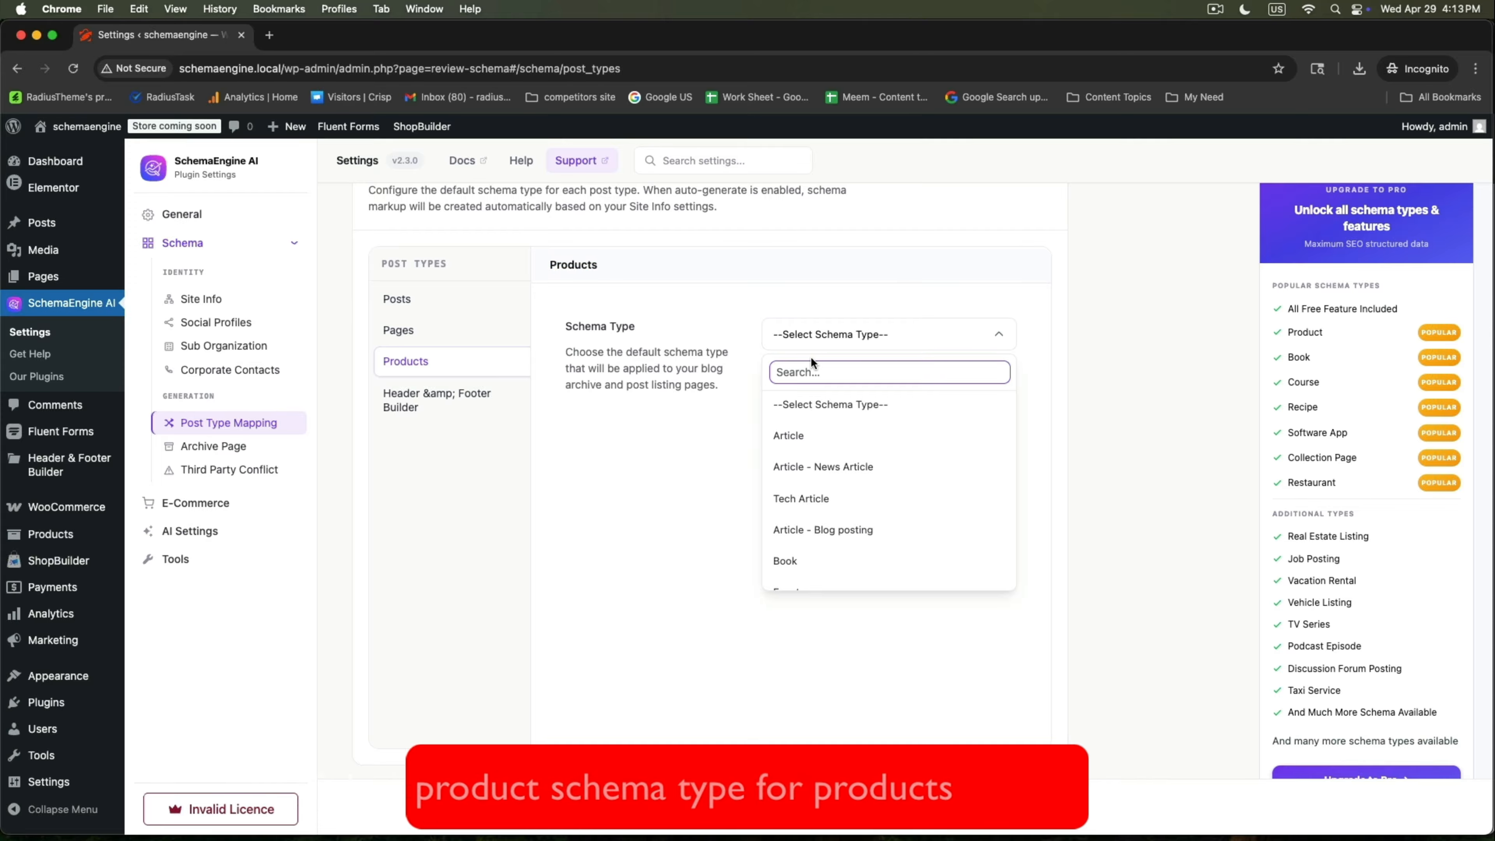
{"action": "type", "text": "por"}
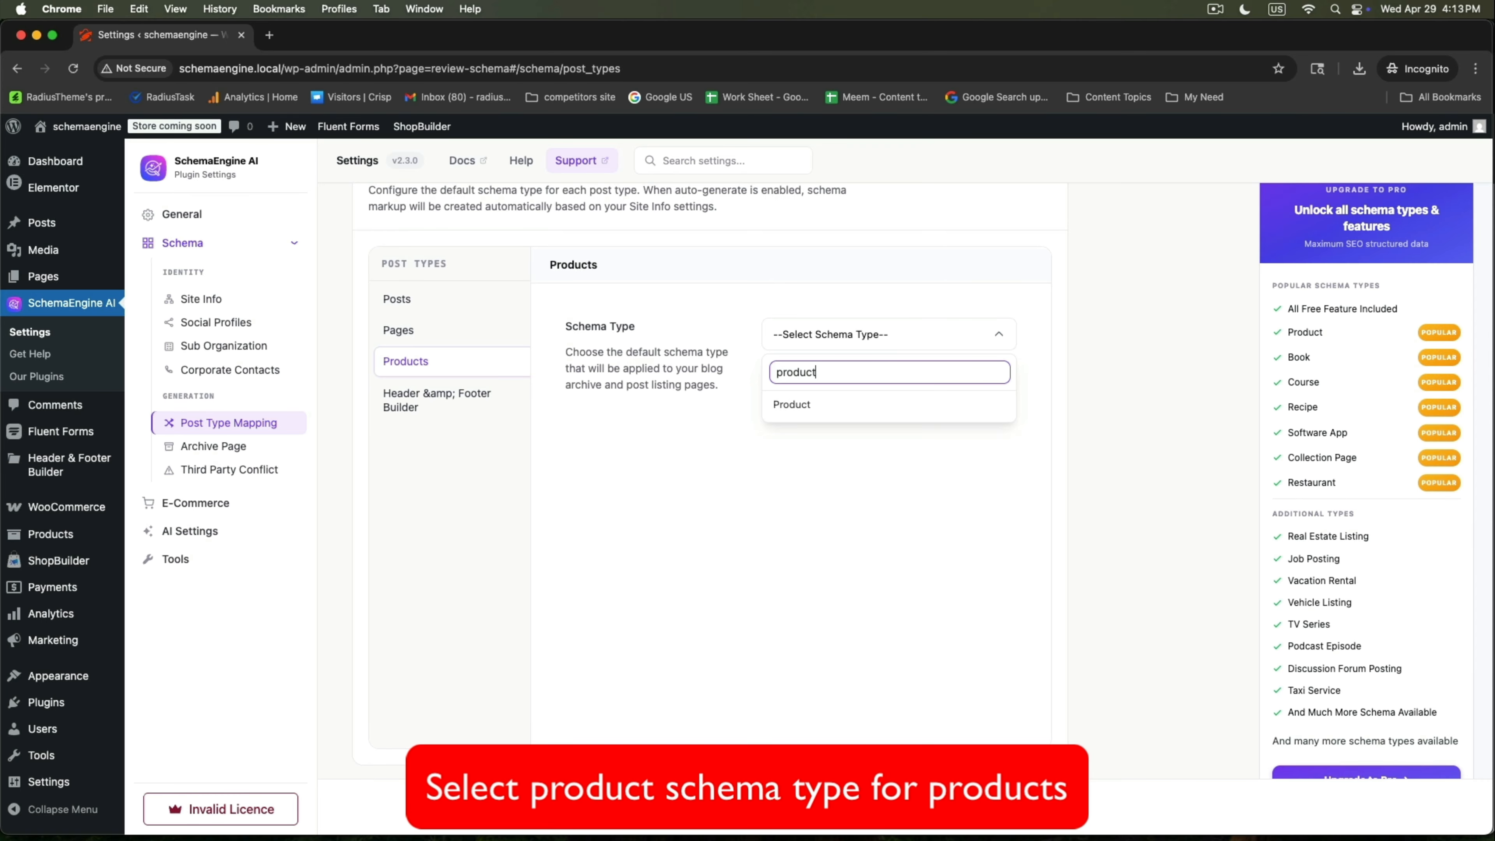
{"action": "left_click", "coordinate": [813, 404]}
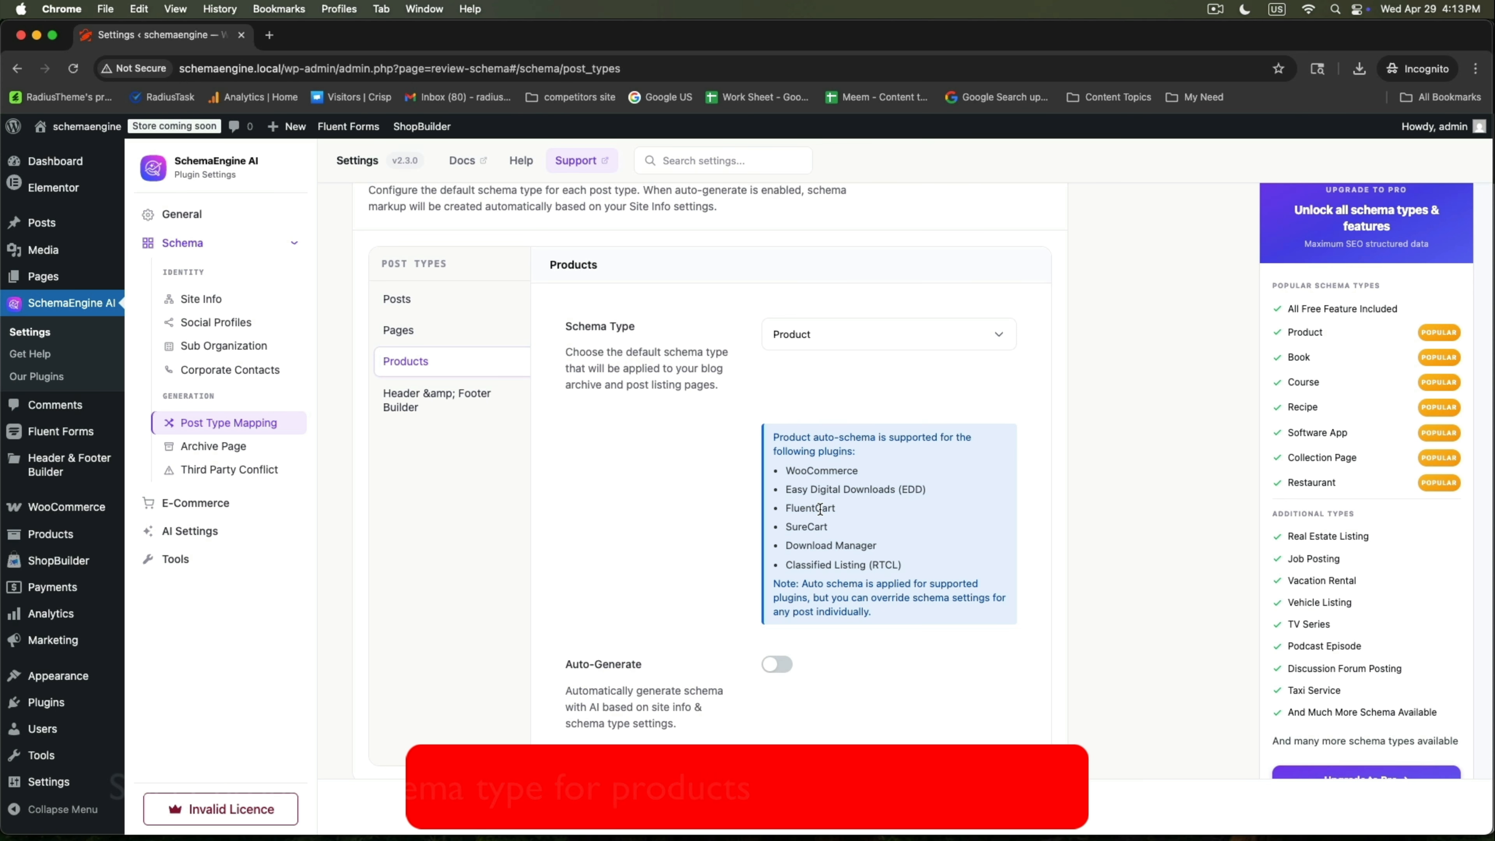
- Read the supported plugins note and the Auto-Generate description for Products, and save the post type mapping
{"action": "scroll", "coordinate": [820, 509], "scroll_direction": "down", "scroll_amount": 2}
{"action": "left_click_drag", "start_coordinate": [773, 382], "coordinate": [928, 437]}
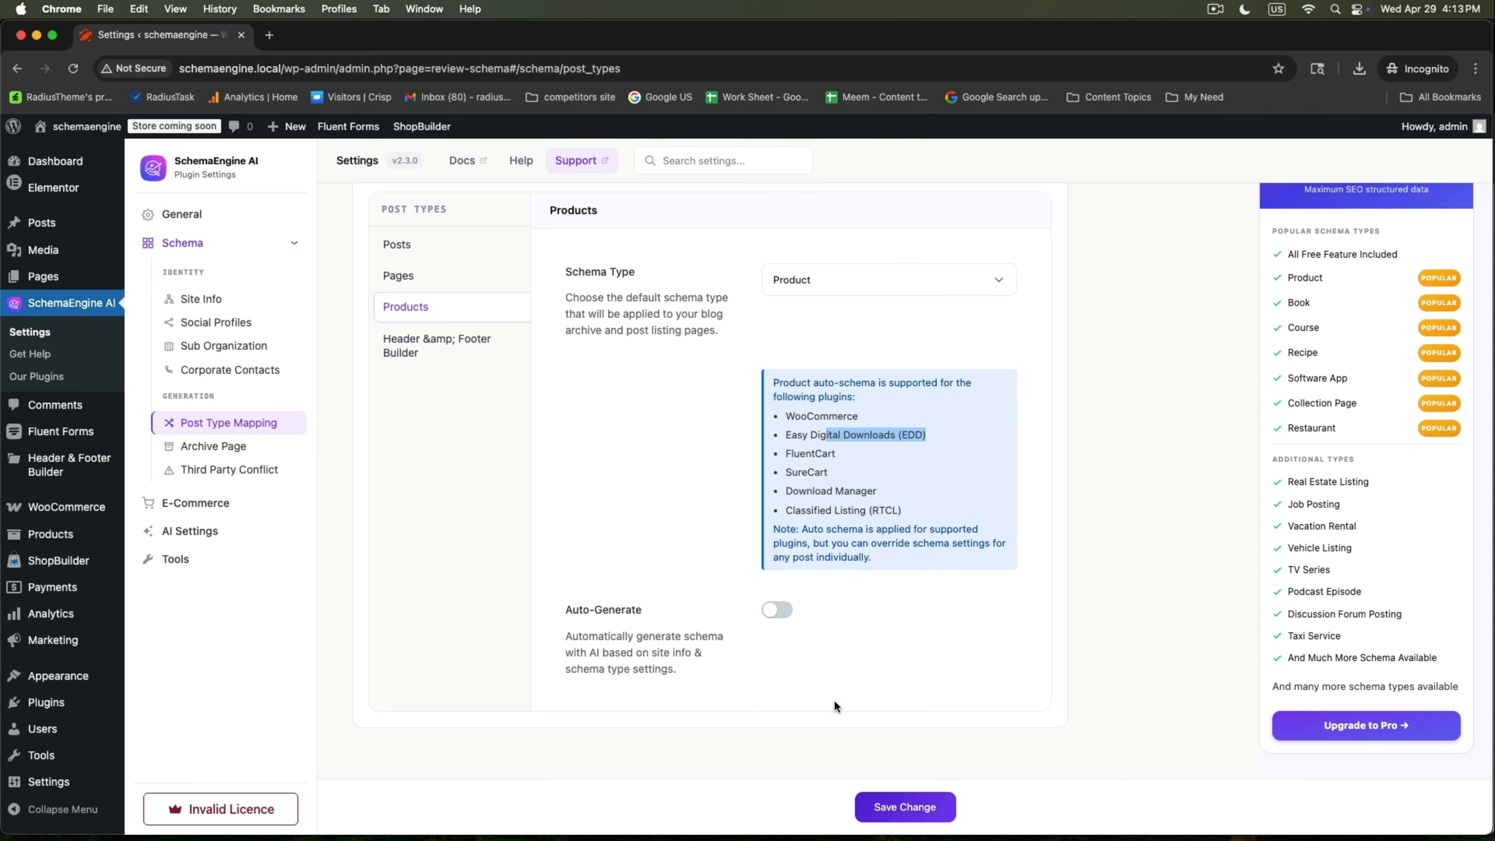
{"action": "left_click_drag", "start_coordinate": [565, 610], "coordinate": [772, 679]}
{"action": "left_click", "coordinate": [773, 678]}
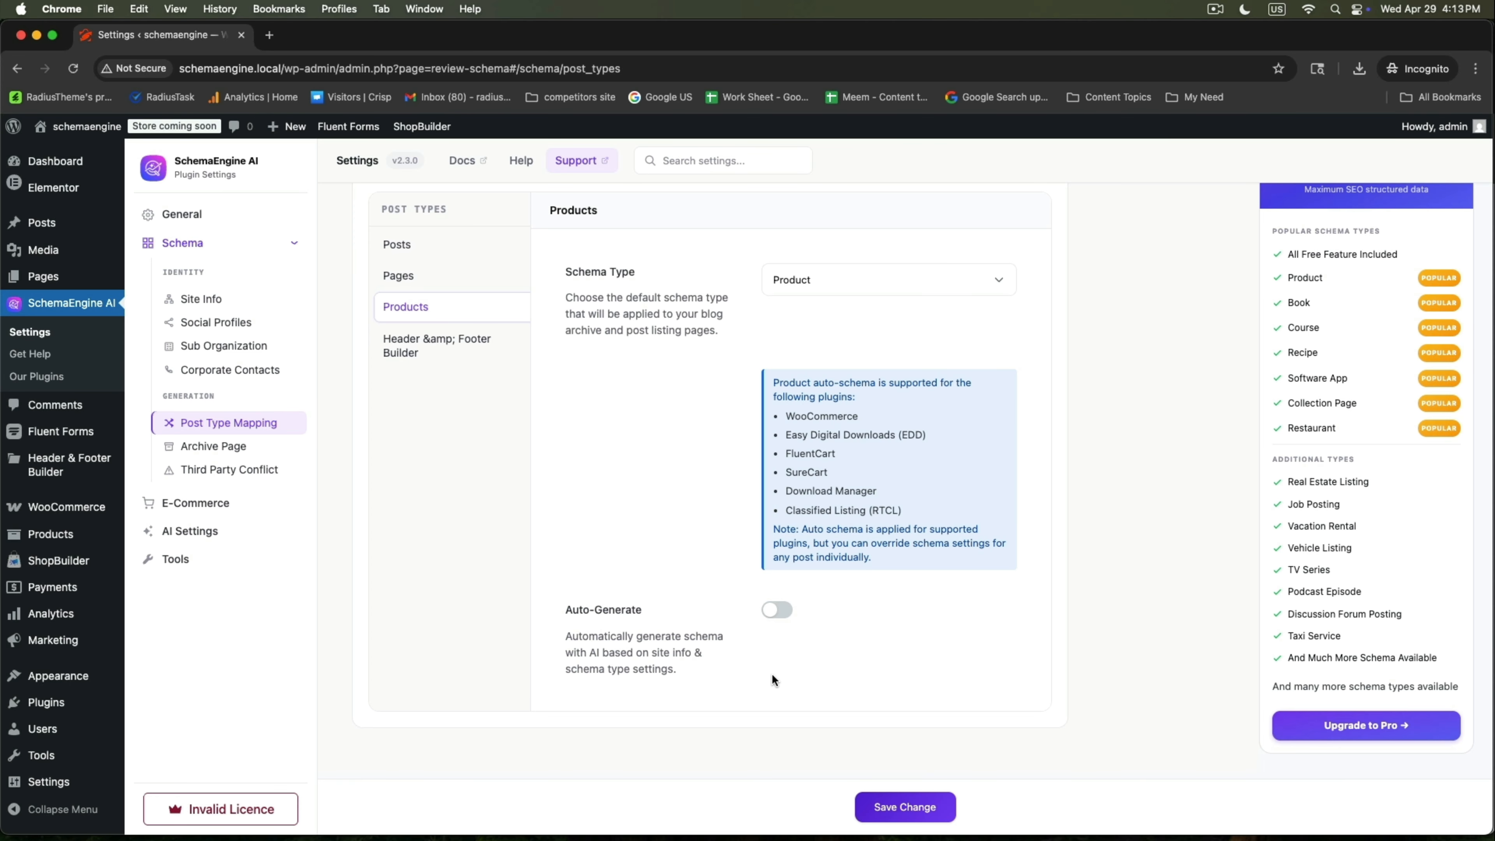
{"action": "left_click", "coordinate": [902, 810]}
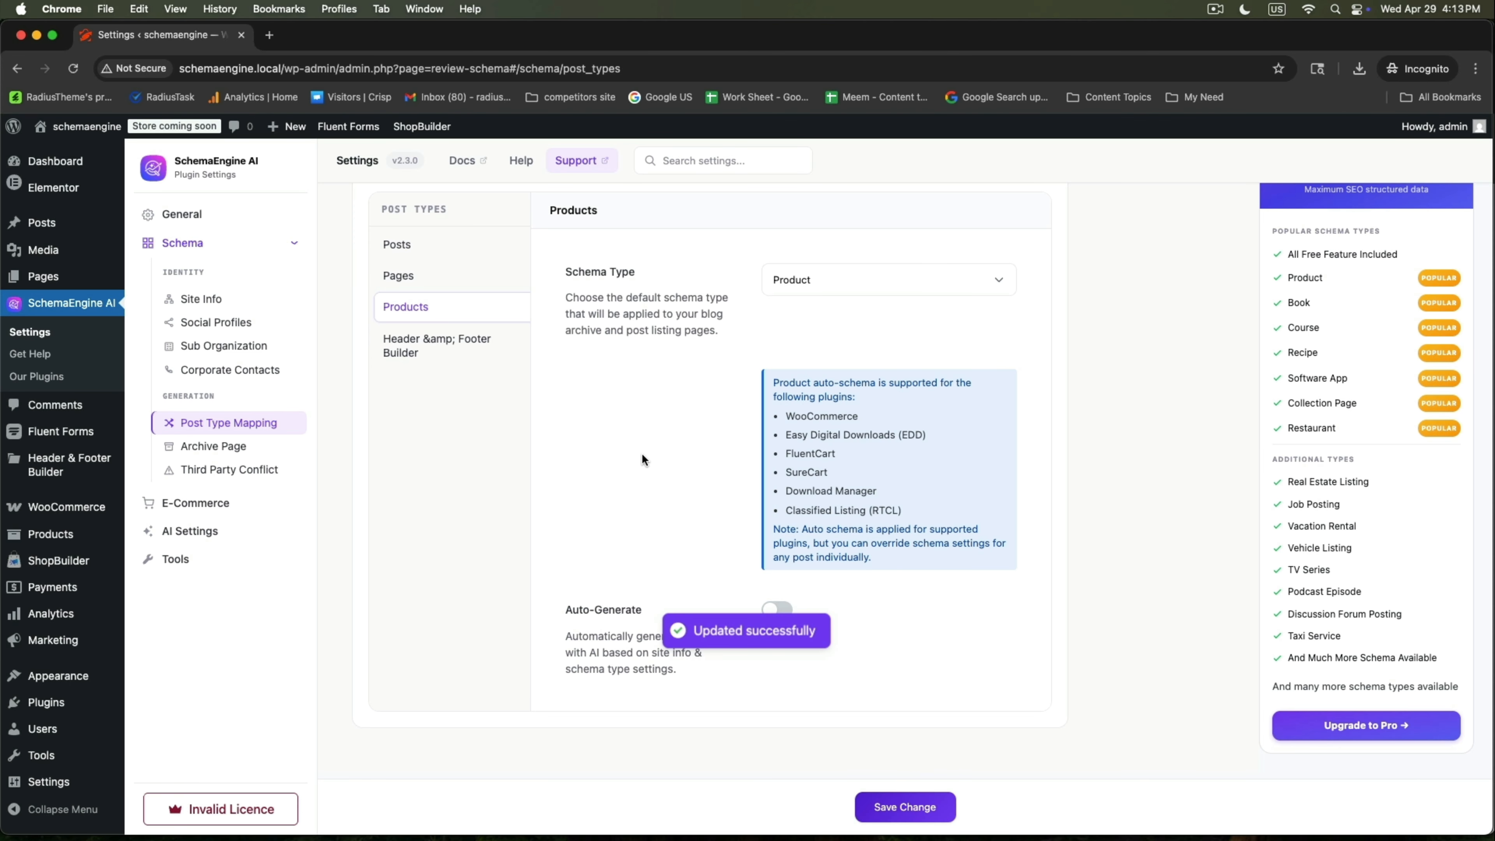
- In the E-Commerce settings, enter SbMart as the brand name and choose MPN as the identifier type
{"action": "left_click", "coordinate": [191, 510]}
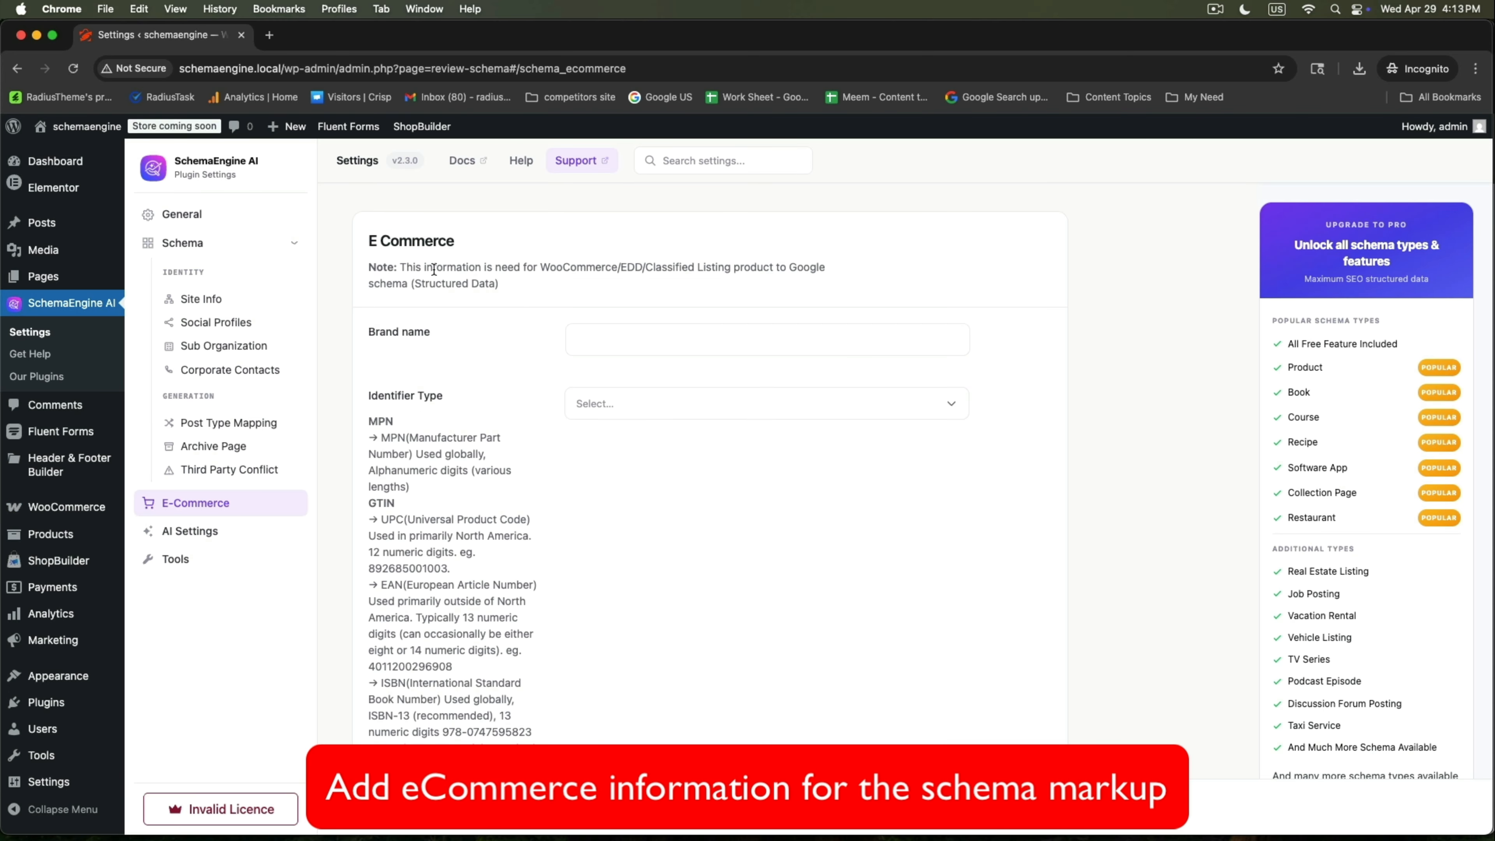
{"action": "left_click", "coordinate": [691, 341]}
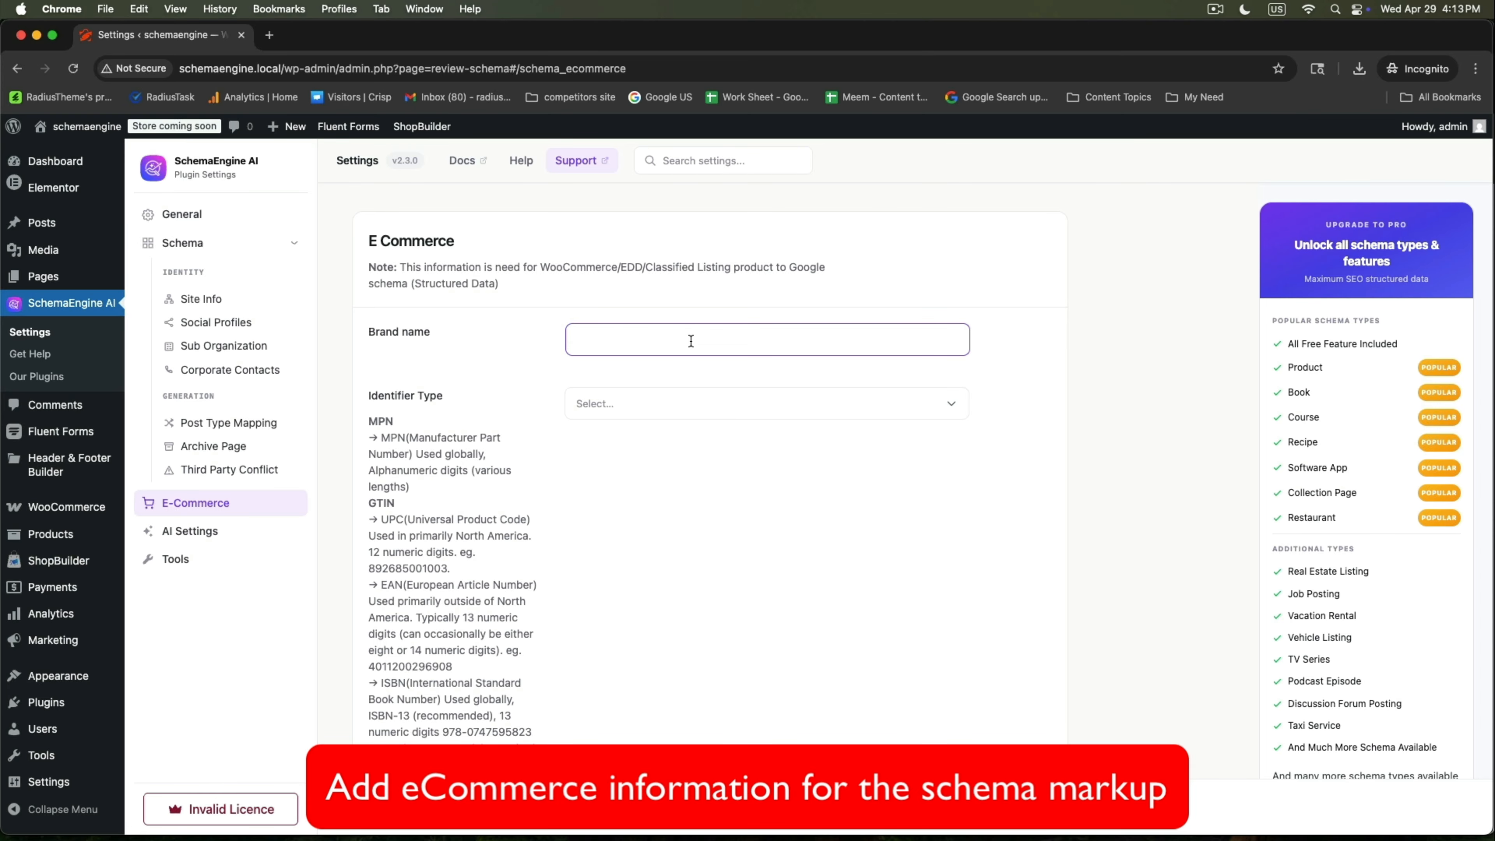
{"action": "type", "text": "SbMart"}
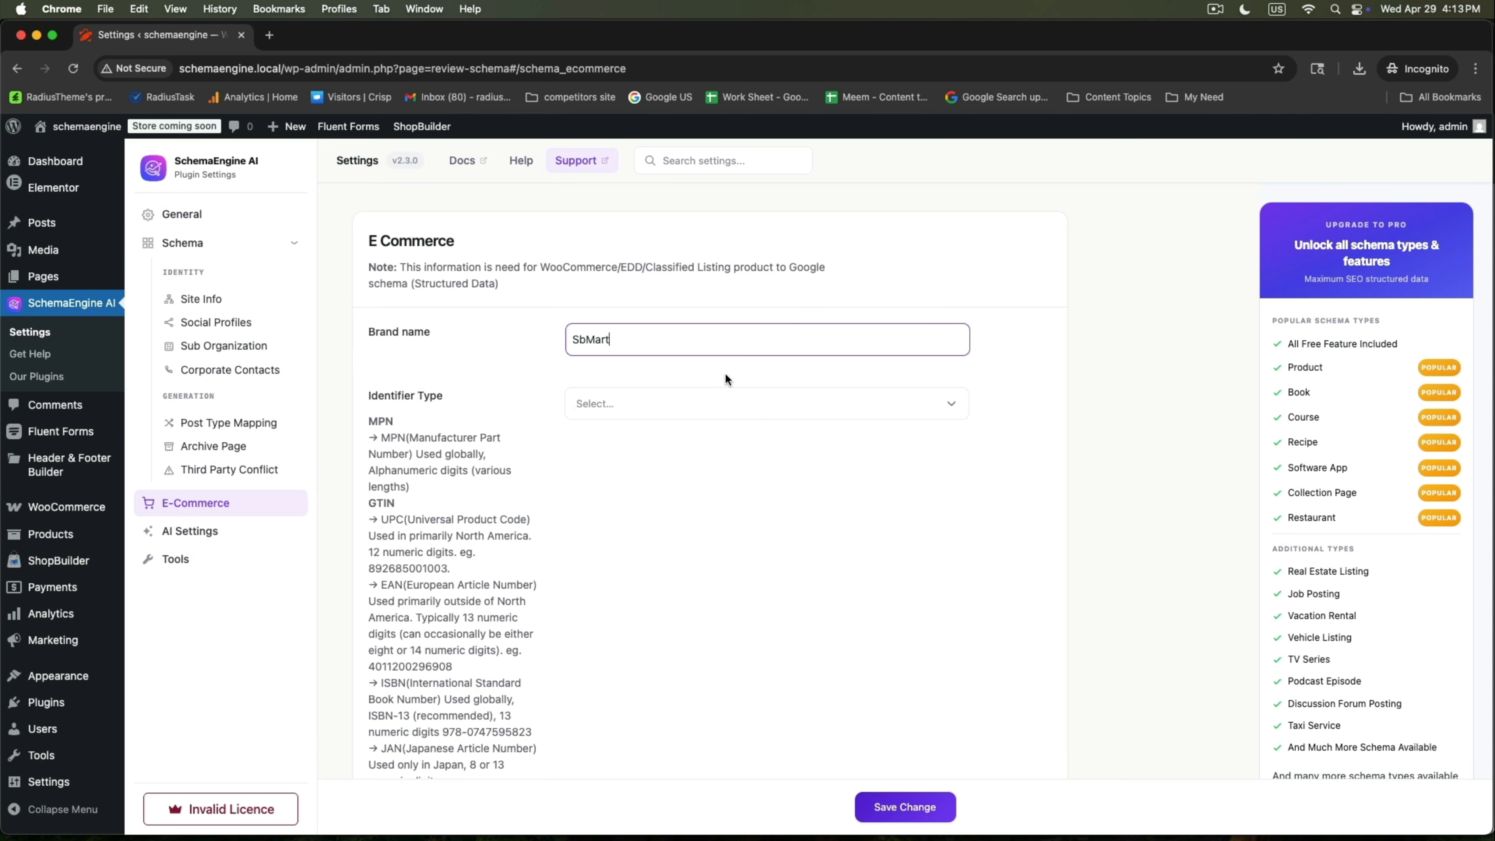
{"action": "left_click", "coordinate": [615, 406]}
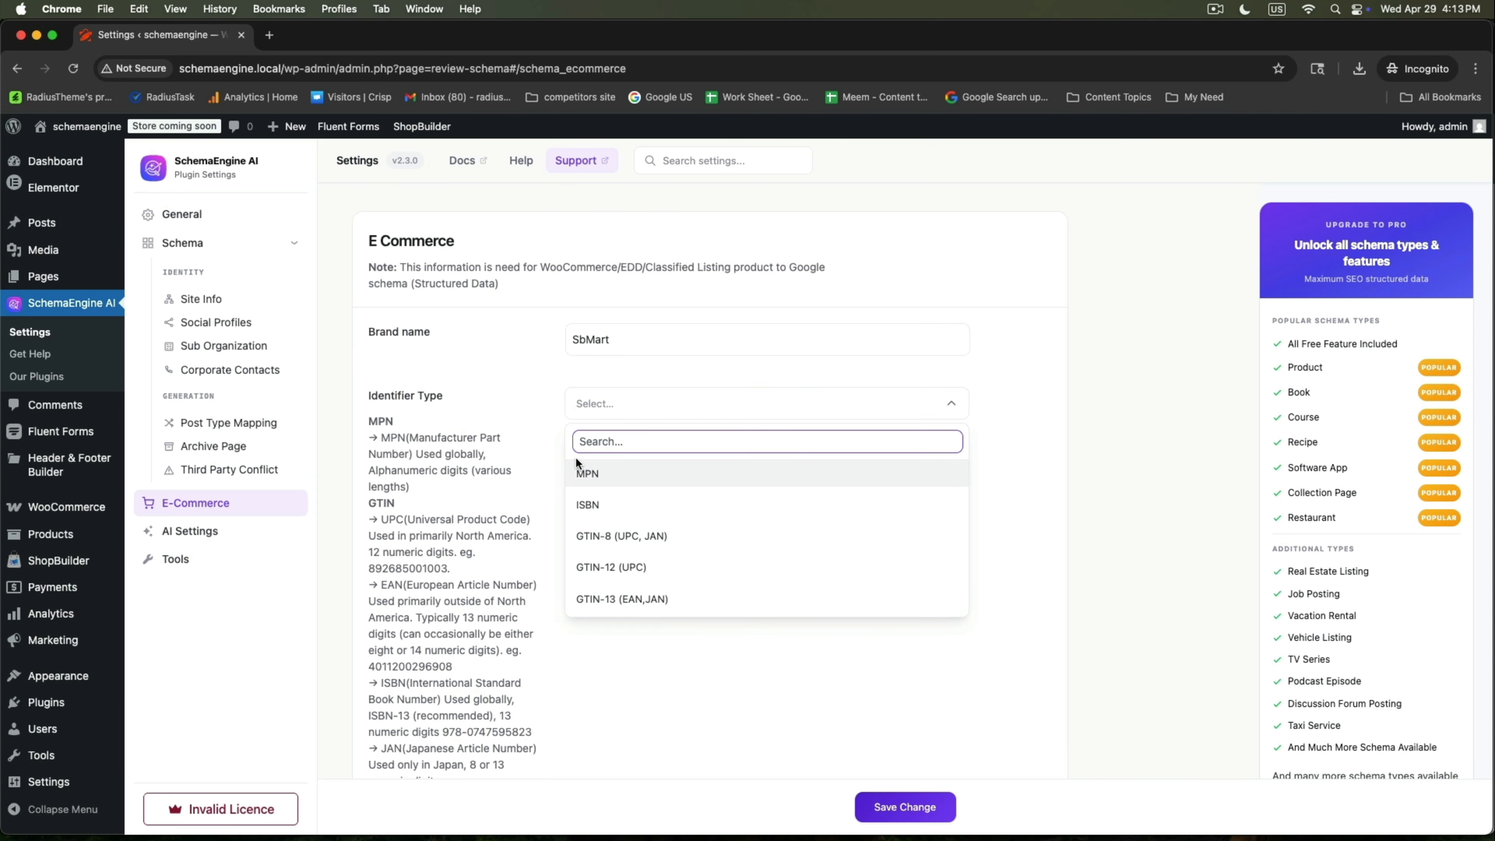
{"action": "left_click", "coordinate": [580, 478]}
- Set the merchant return policy type to Finite Return Window, with Return By Mail as the method and Free Return as the fees
{"action": "scroll", "coordinate": [651, 518], "scroll_direction": "down", "scroll_amount": 10}
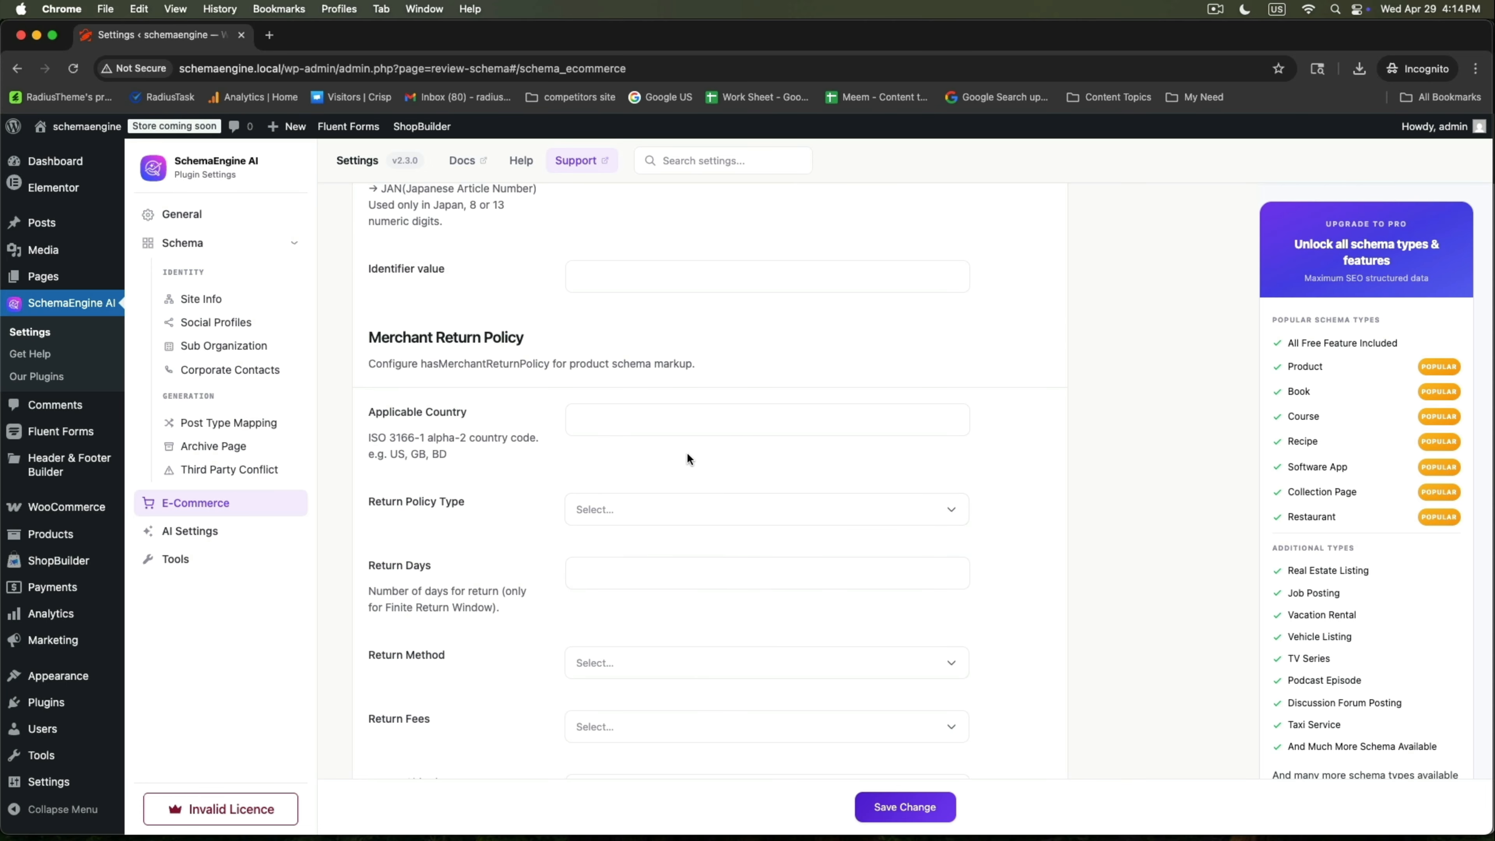
{"action": "left_click", "coordinate": [693, 512]}
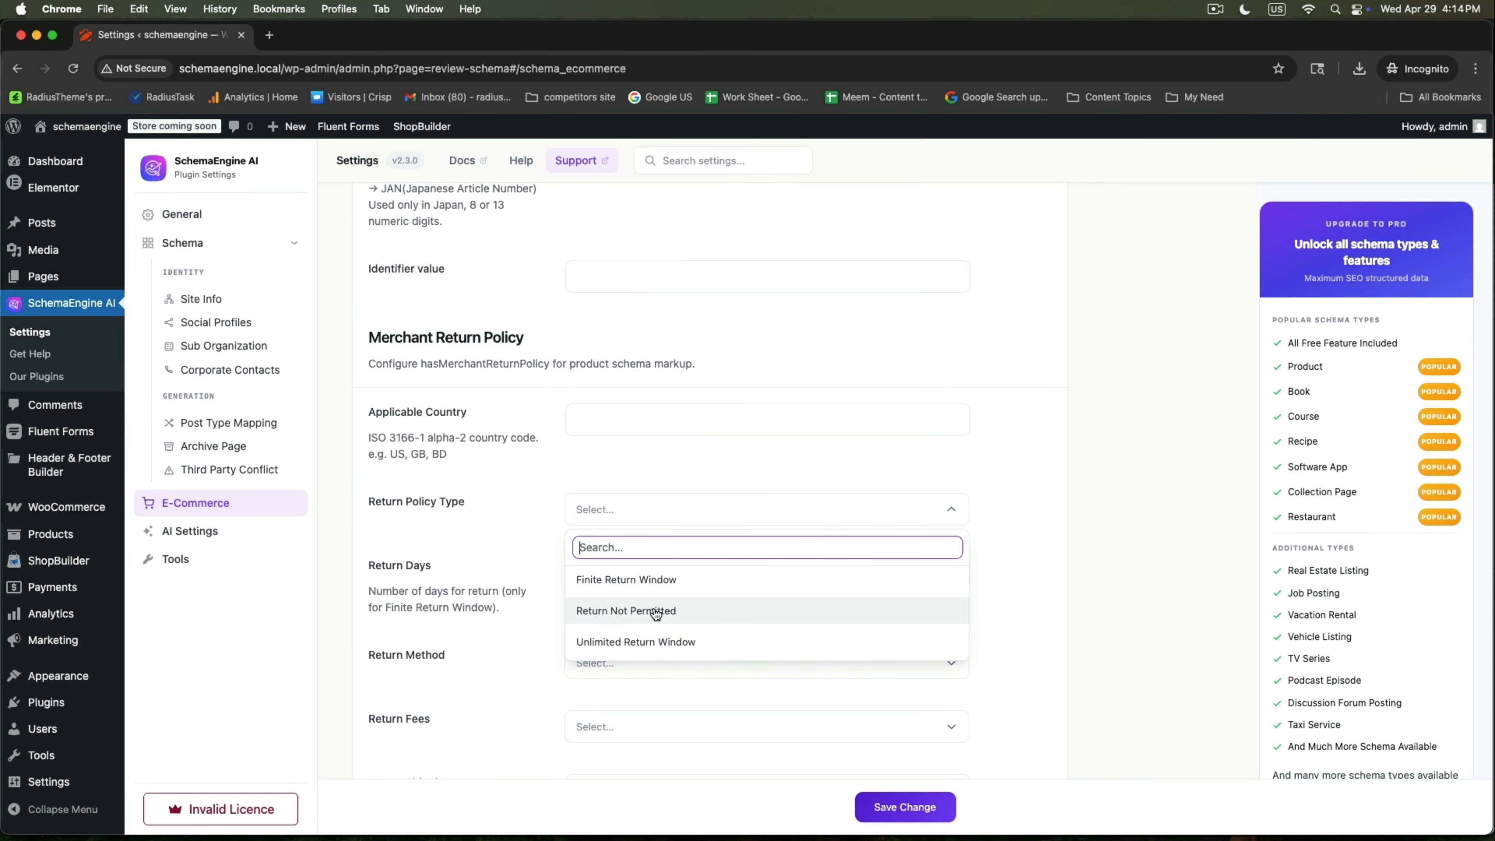
{"action": "left_click", "coordinate": [645, 581]}
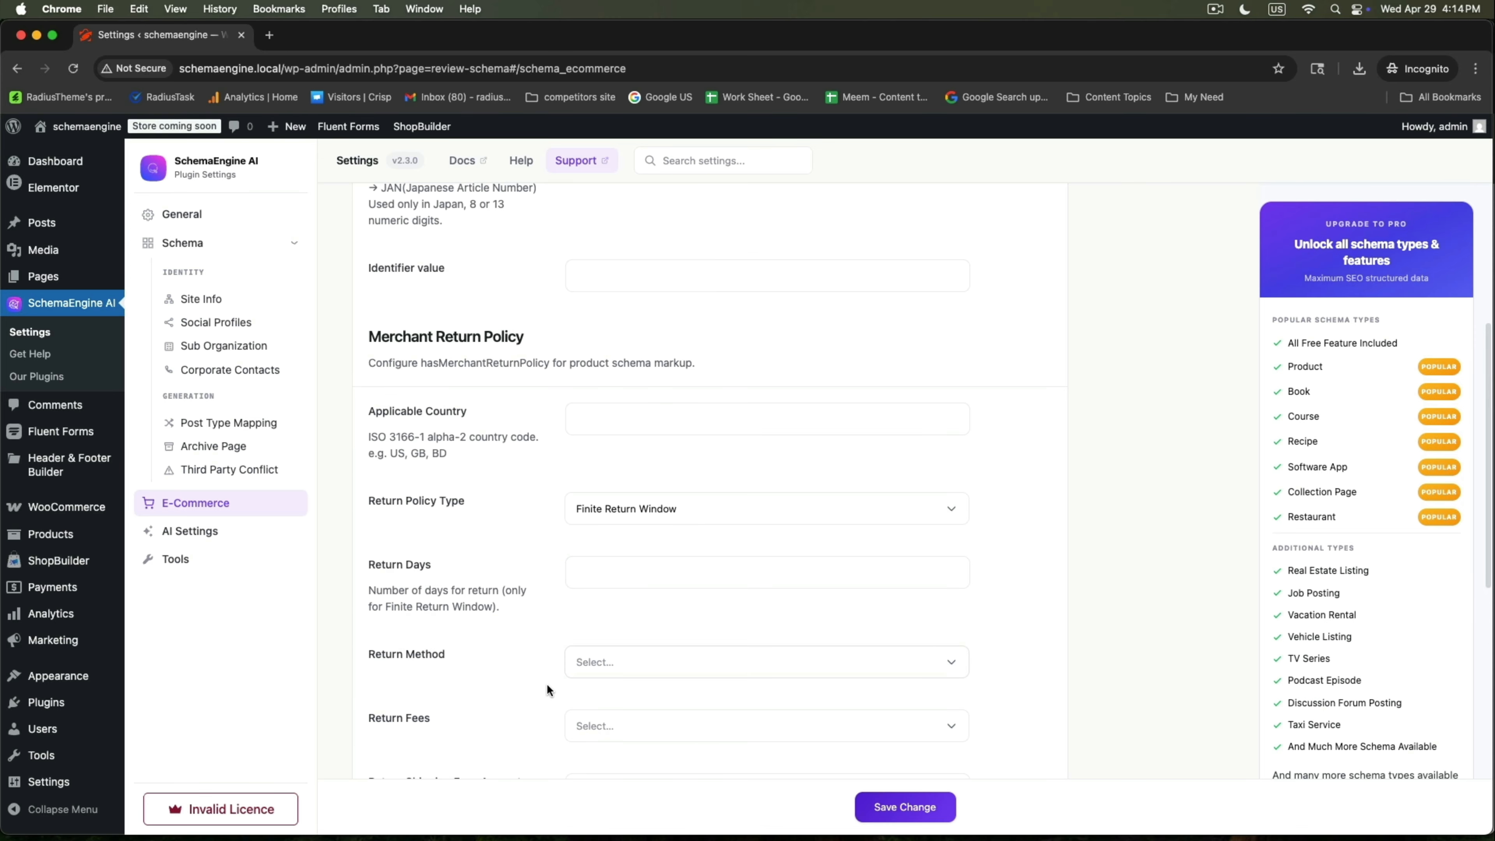
{"action": "scroll", "coordinate": [553, 683], "scroll_direction": "down", "scroll_amount": 3}
{"action": "left_click", "coordinate": [644, 483]}
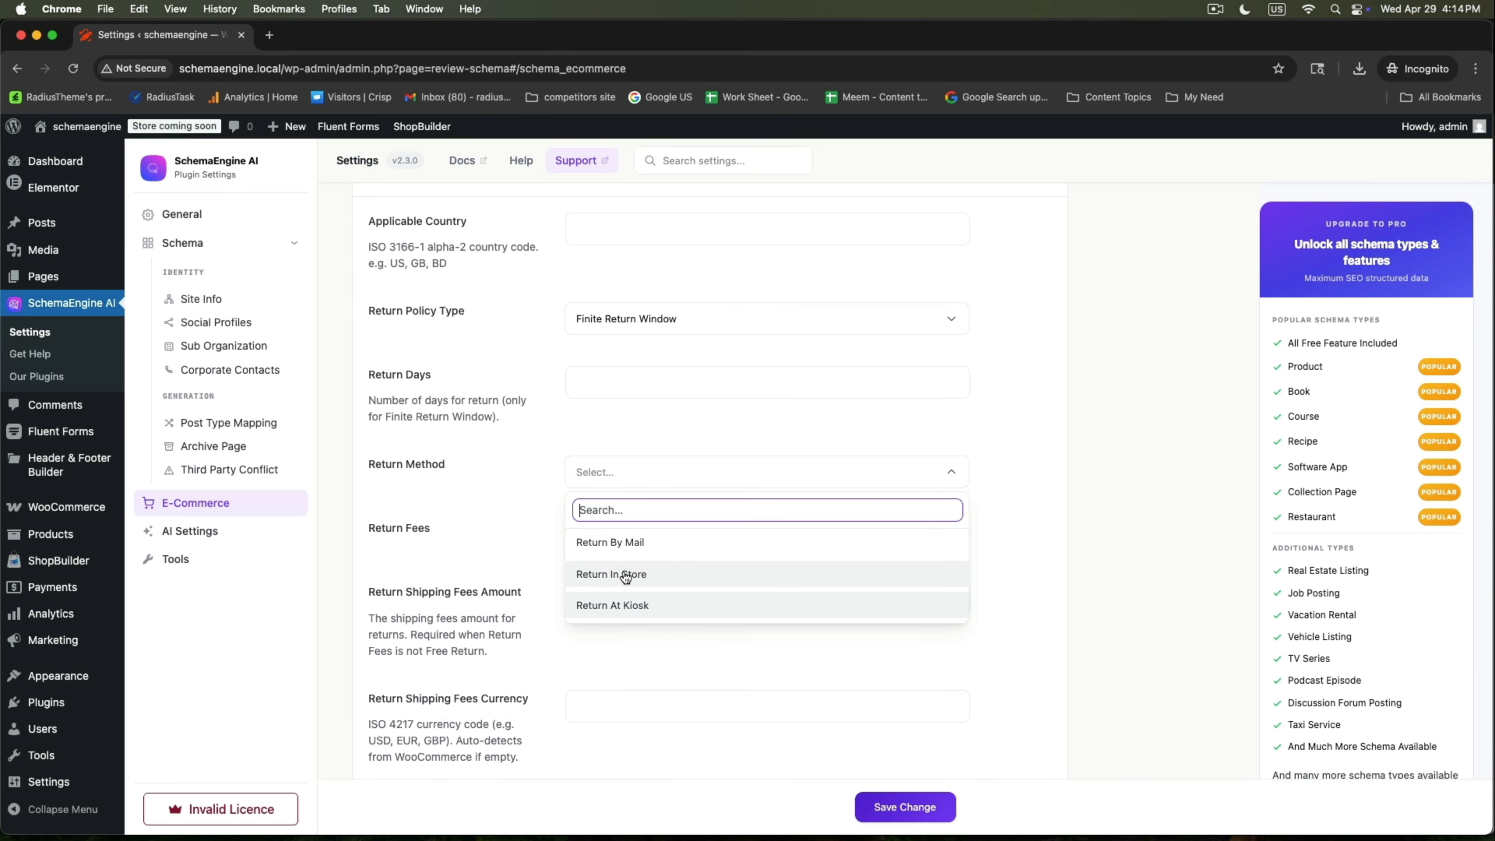
{"action": "left_click", "coordinate": [622, 542]}
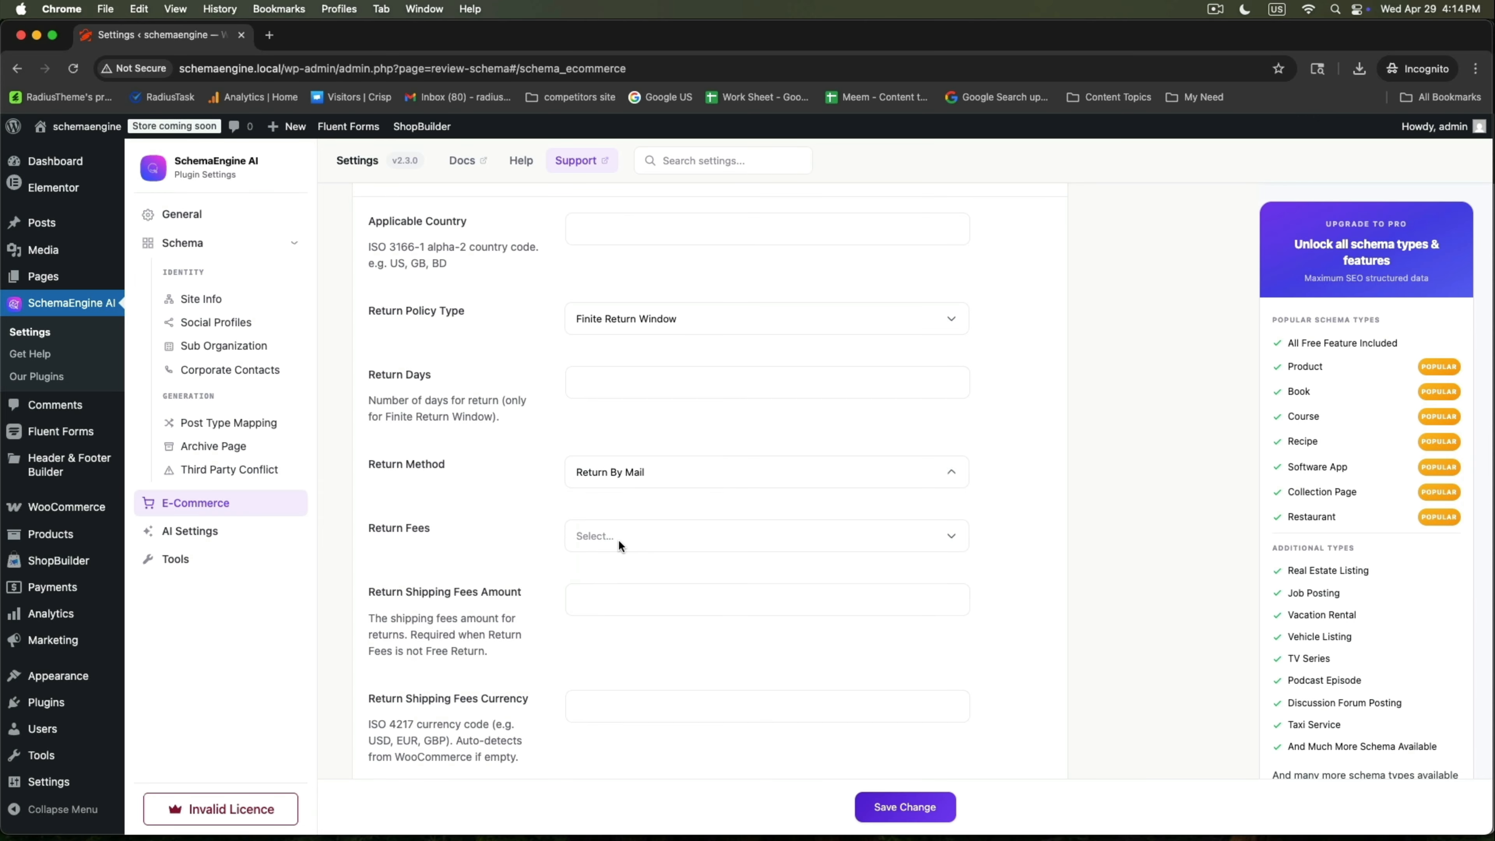
{"action": "left_click", "coordinate": [621, 535]}
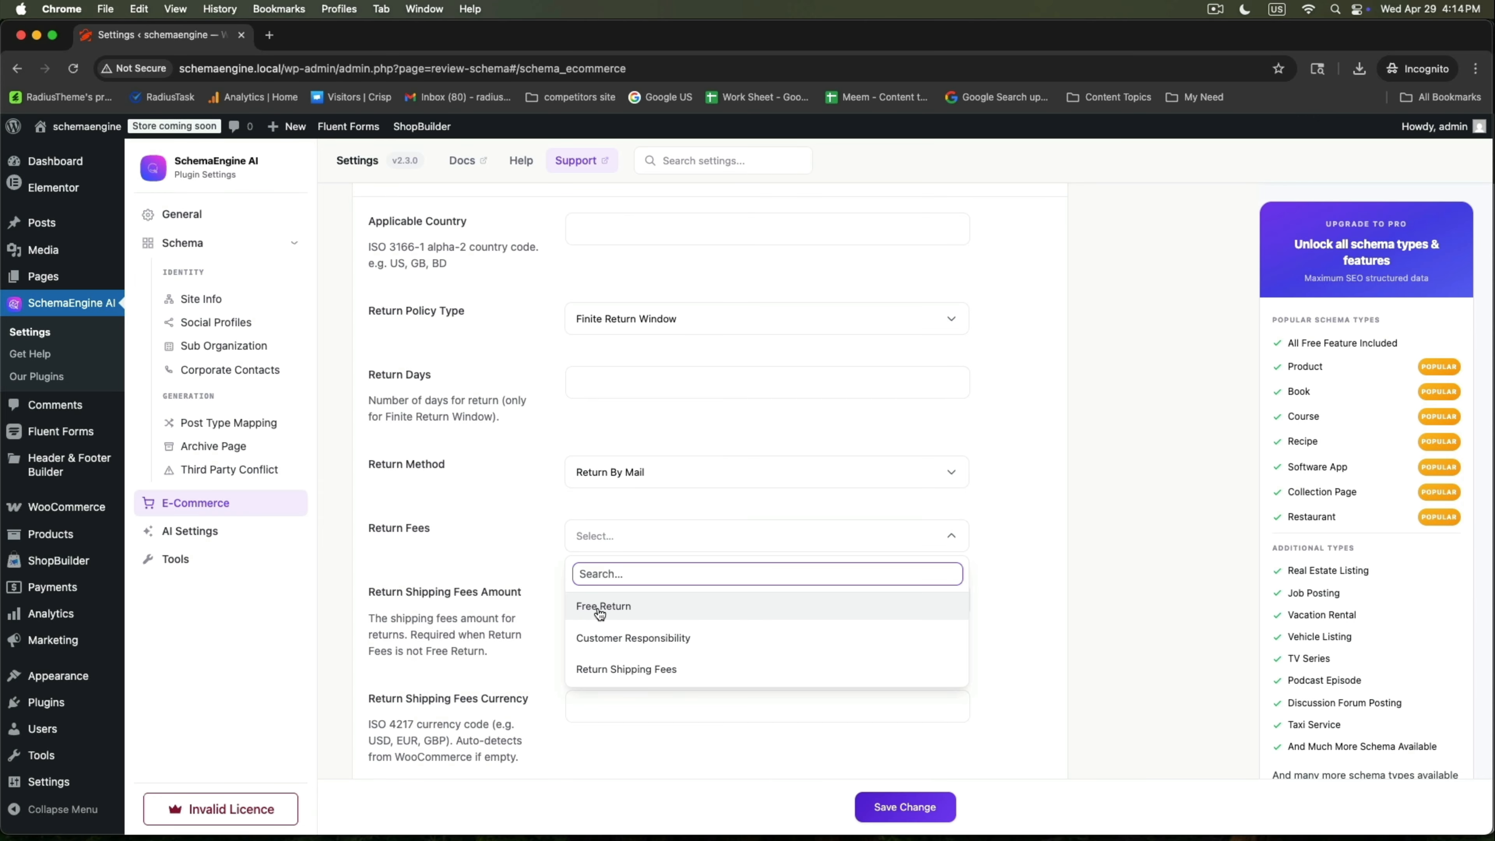
{"action": "left_click", "coordinate": [588, 606]}
- Examine the return shipping fee fields and the Return Policy URL setting with its description
{"action": "scroll", "coordinate": [566, 617], "scroll_direction": "down", "scroll_amount": 4}
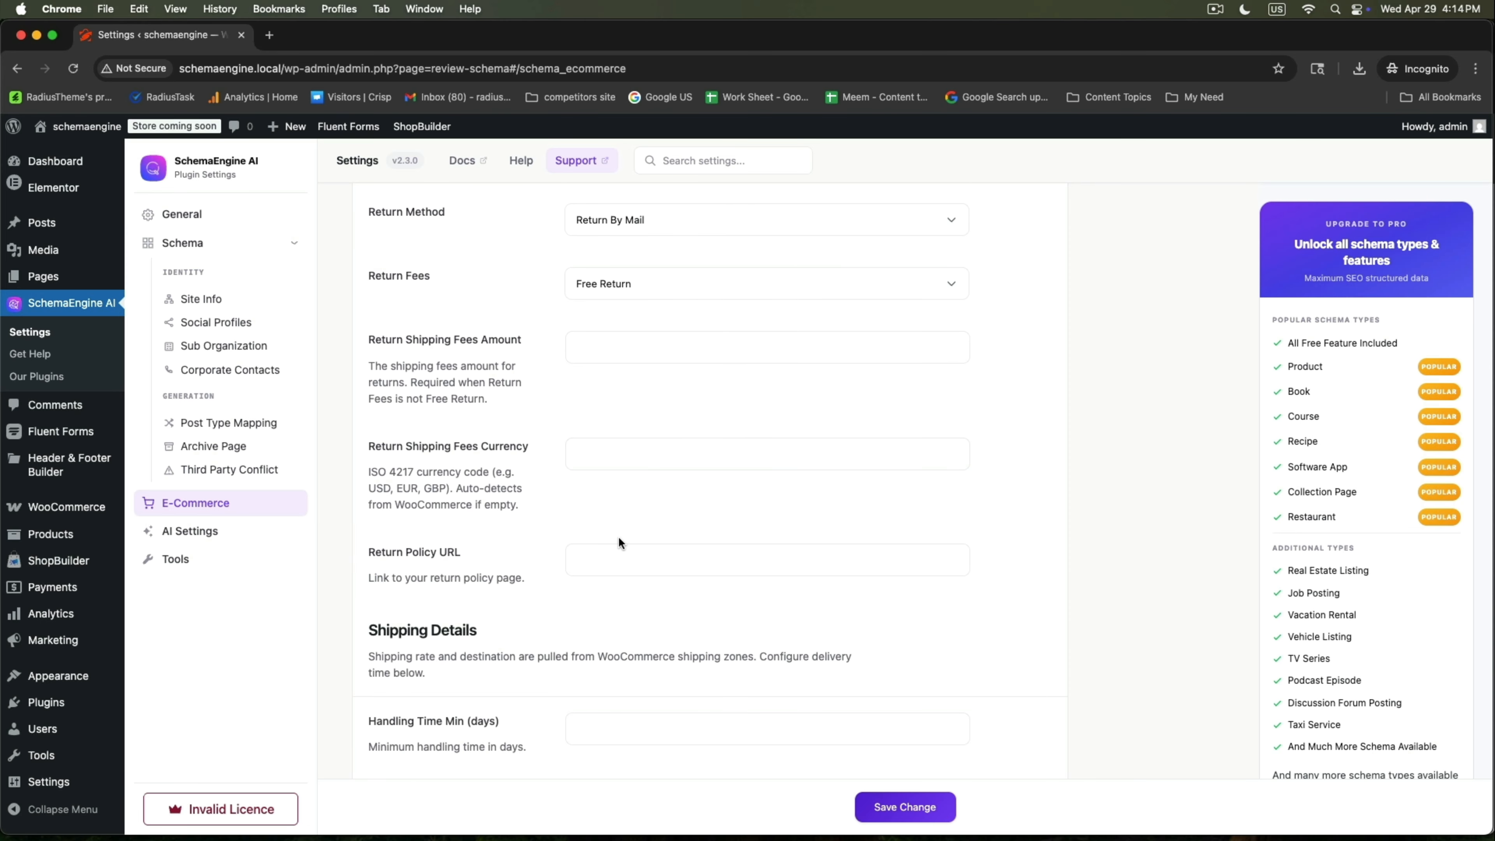
{"action": "scroll", "coordinate": [617, 537], "scroll_direction": "down", "scroll_amount": 3}
{"action": "left_click", "coordinate": [608, 363]}
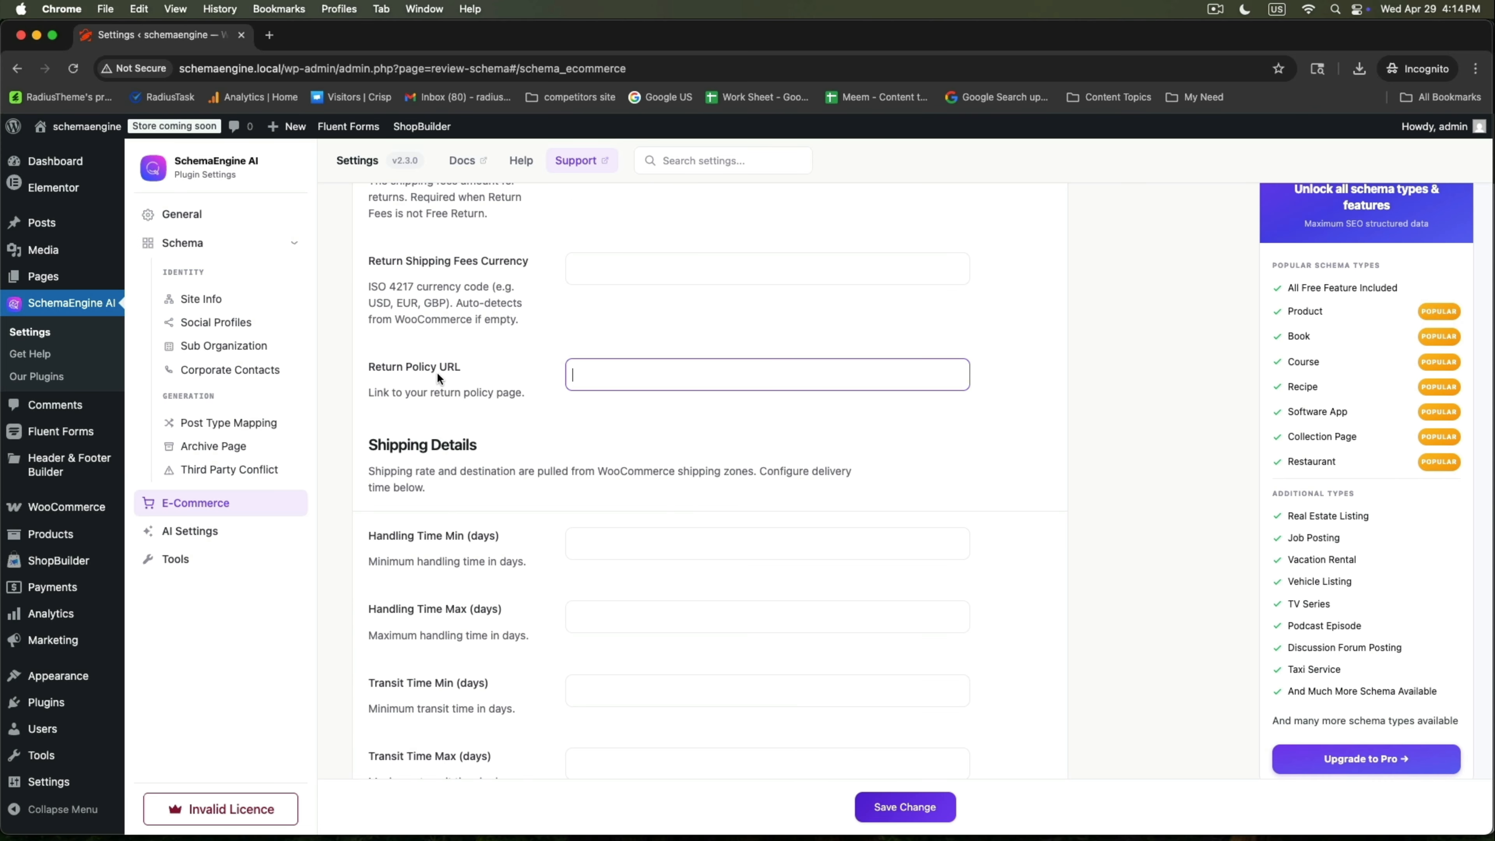
{"action": "left_click_drag", "start_coordinate": [373, 365], "coordinate": [463, 372]}
{"action": "left_click_drag", "start_coordinate": [364, 401], "coordinate": [535, 394]}
{"action": "left_click", "coordinate": [660, 378]}
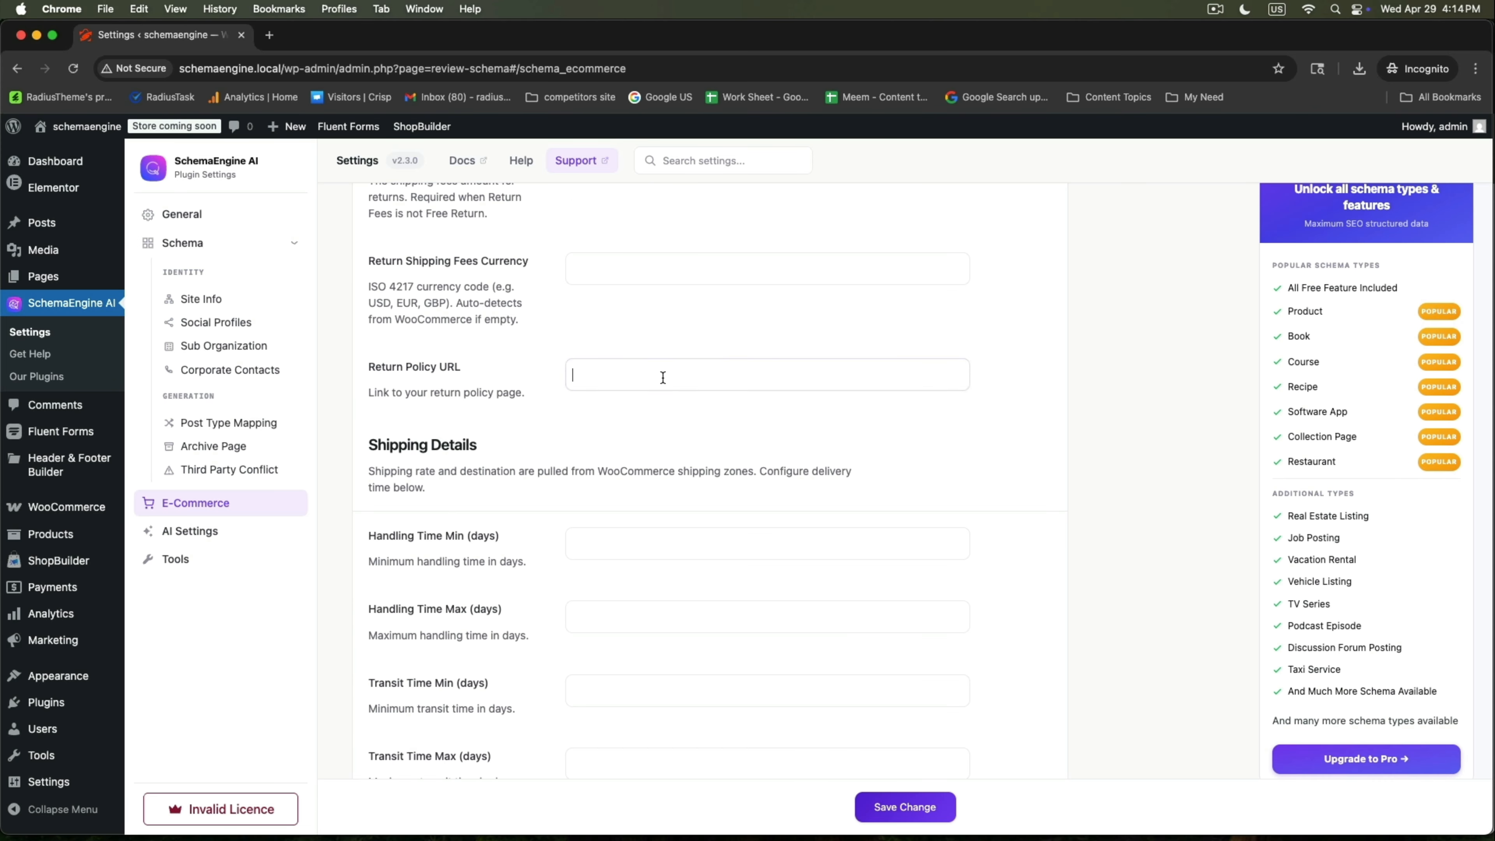
{"action": "left_click", "coordinate": [535, 473]}
- In Shipping Details, set Handling Time Min to 4 days and Handling Time Max to 3 days
{"action": "scroll", "coordinate": [570, 657], "scroll_direction": "down", "scroll_amount": 1}
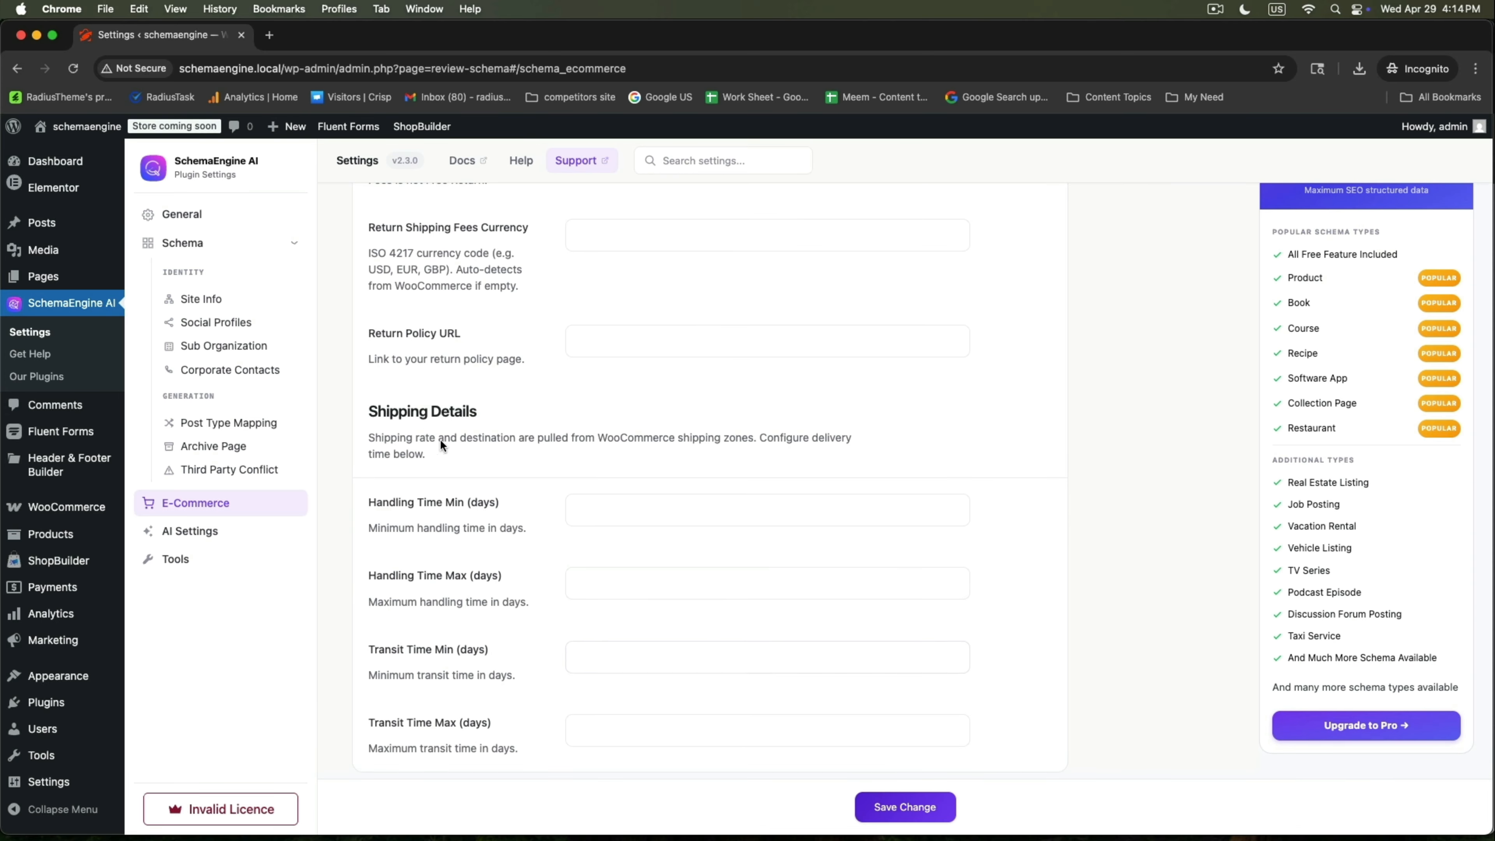
{"action": "left_click_drag", "start_coordinate": [372, 408], "coordinate": [539, 412]}
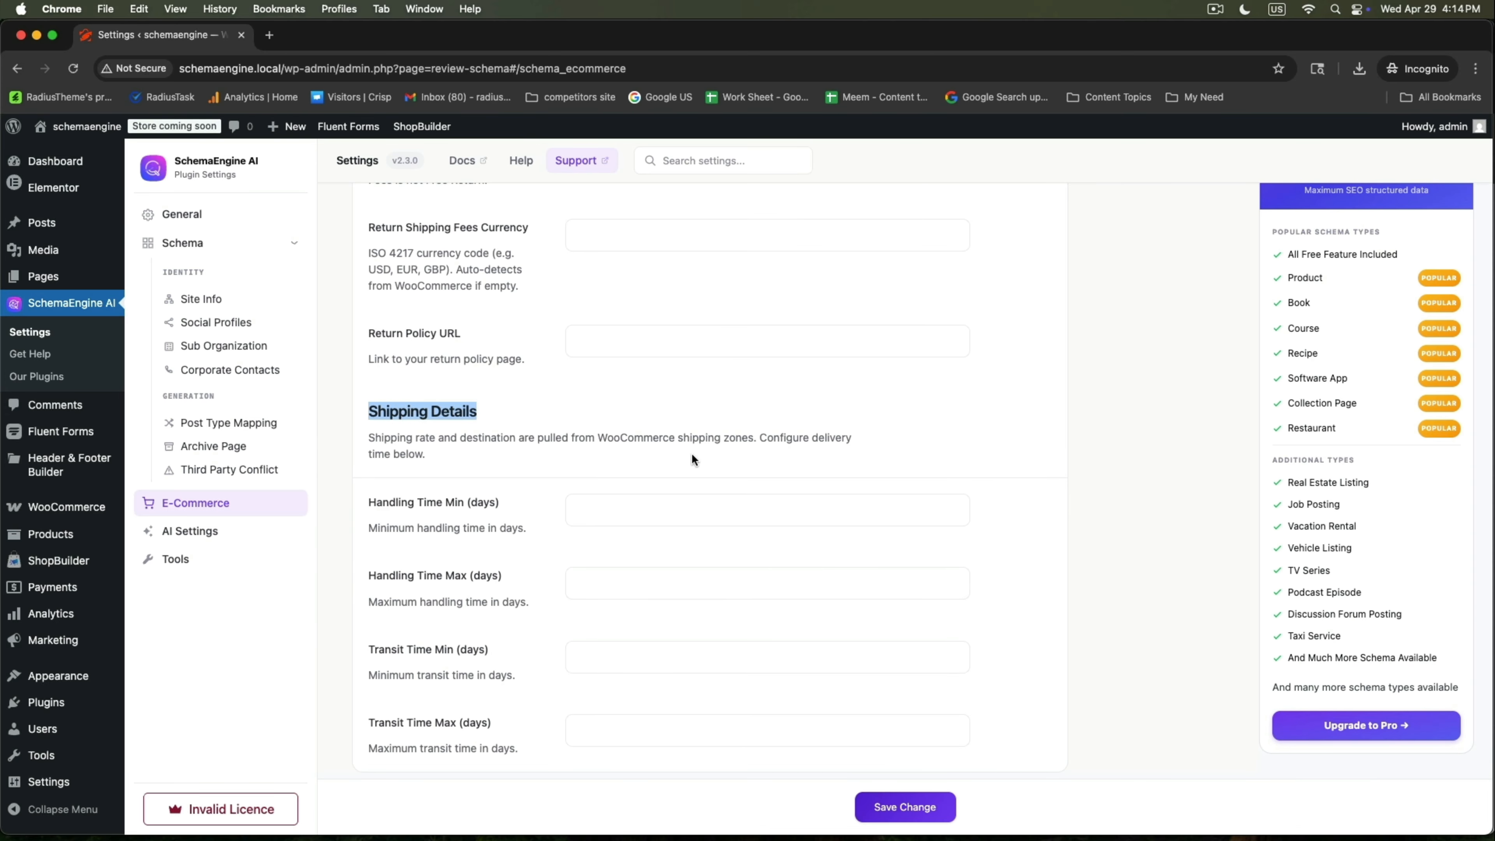
{"action": "left_click_drag", "start_coordinate": [369, 505], "coordinate": [604, 518]}
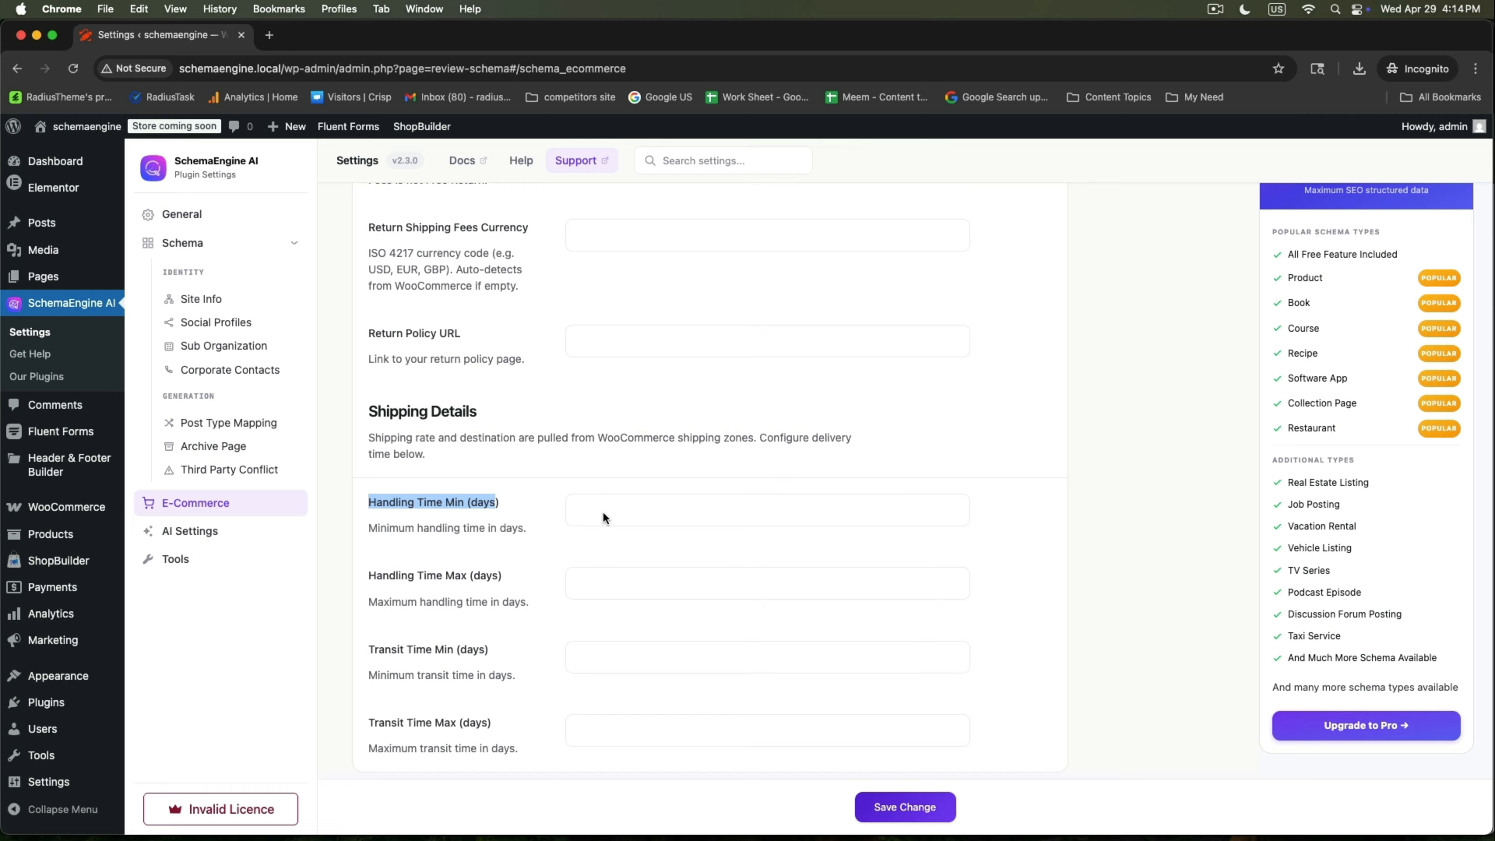
{"action": "left_click", "coordinate": [629, 514]}
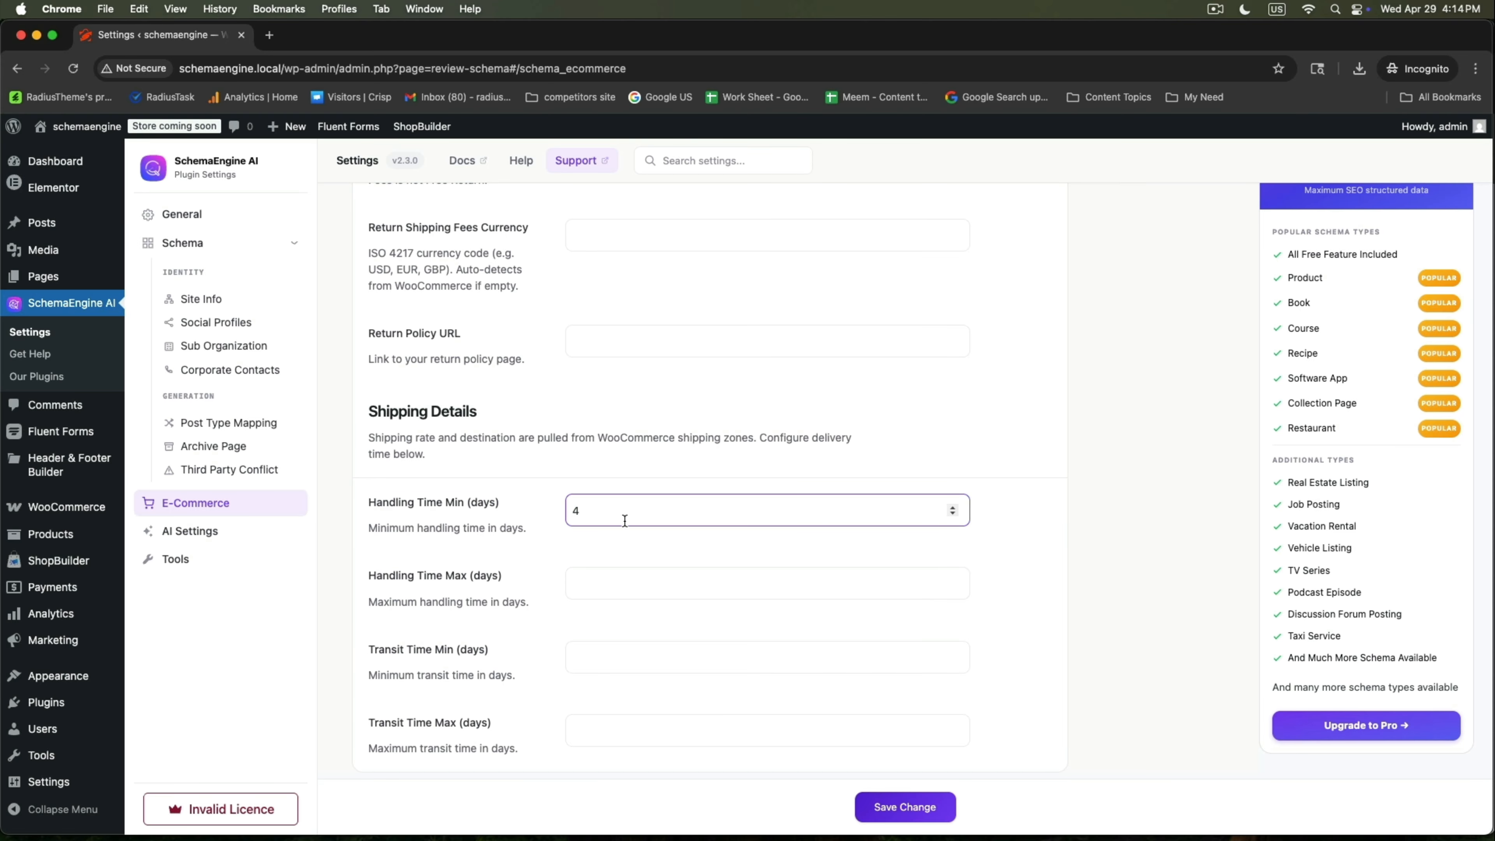
{"action": "left_click_drag", "start_coordinate": [372, 581], "coordinate": [510, 576]}
{"action": "left_click", "coordinate": [607, 586]}
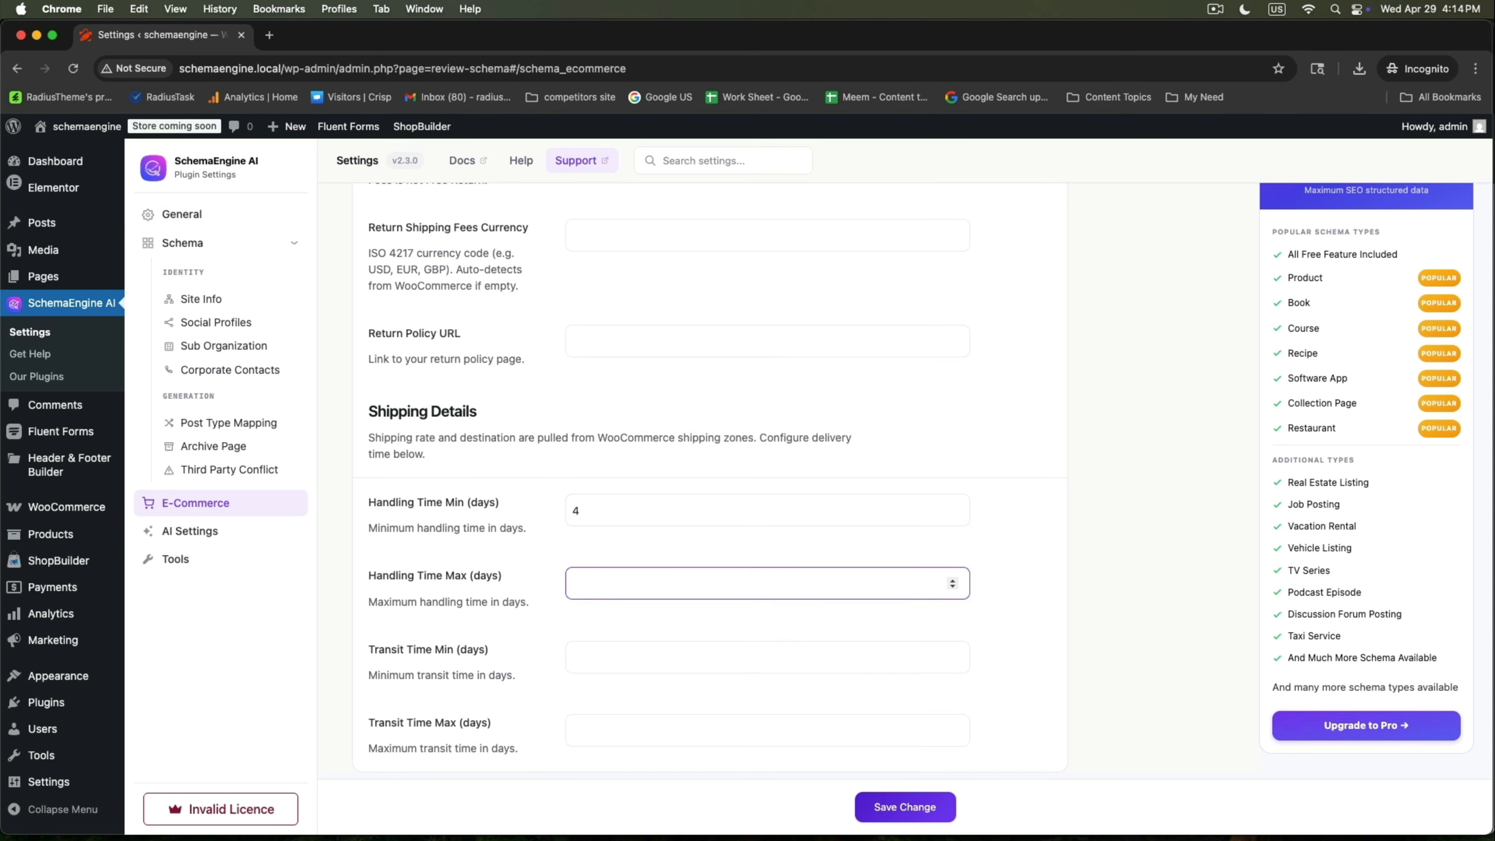
- Set Transit Time Min and Transit Time Max to 3 days each and save the e-commerce settings
{"action": "left_click_drag", "start_coordinate": [372, 650], "coordinate": [474, 651]}
{"action": "left_click", "coordinate": [628, 654]}
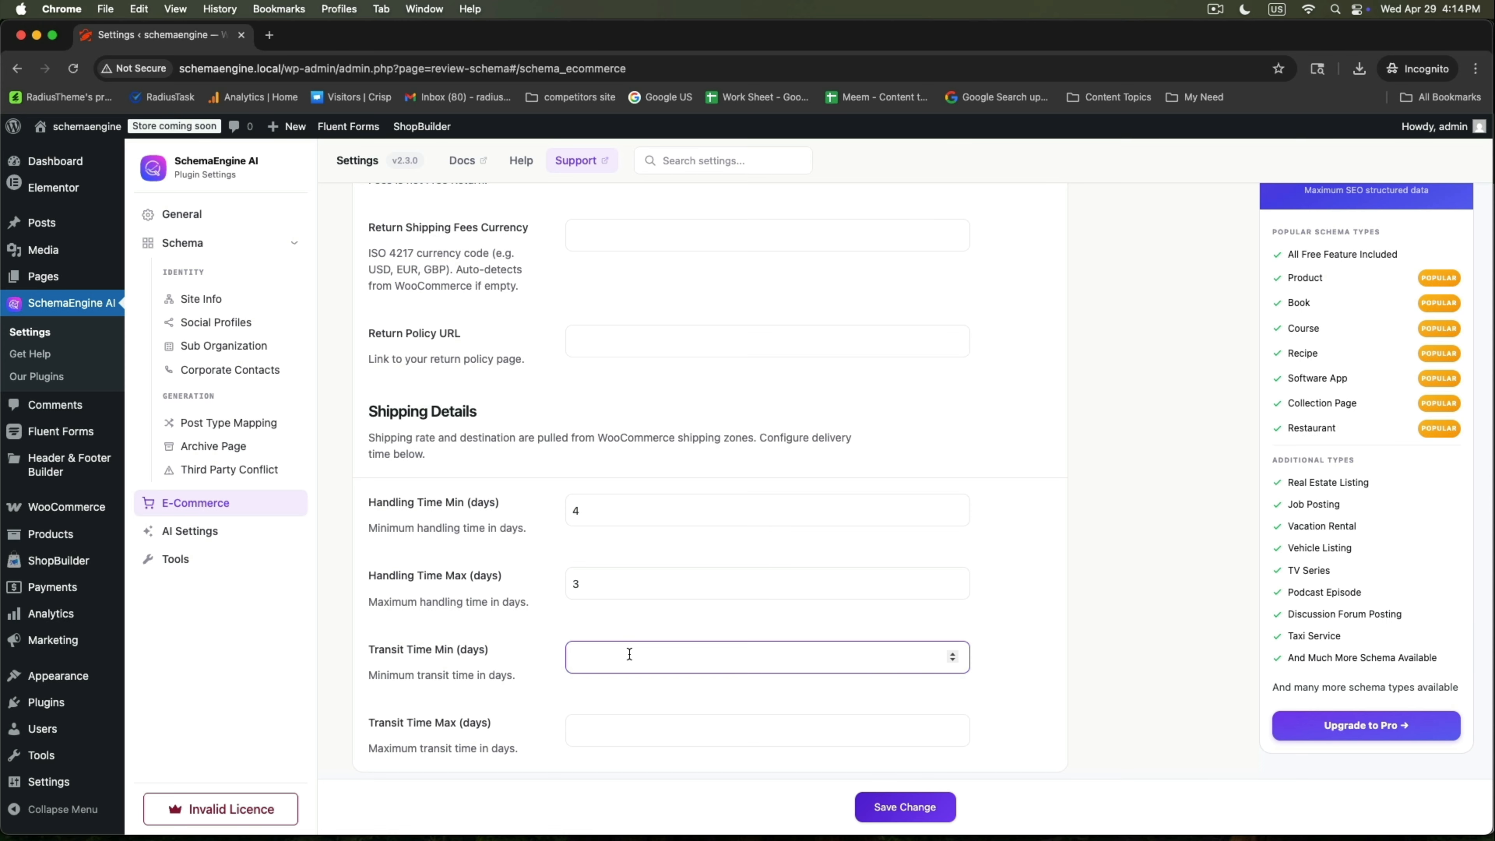
{"action": "type", "text": "-9"}
{"action": "scroll", "coordinate": [627, 655], "scroll_direction": "down", "scroll_amount": 1}
{"action": "scroll", "coordinate": [627, 655], "scroll_direction": "down", "scroll_amount": 13}
{"action": "left_click", "coordinate": [601, 741]}
{"action": "type", "text": "3"}
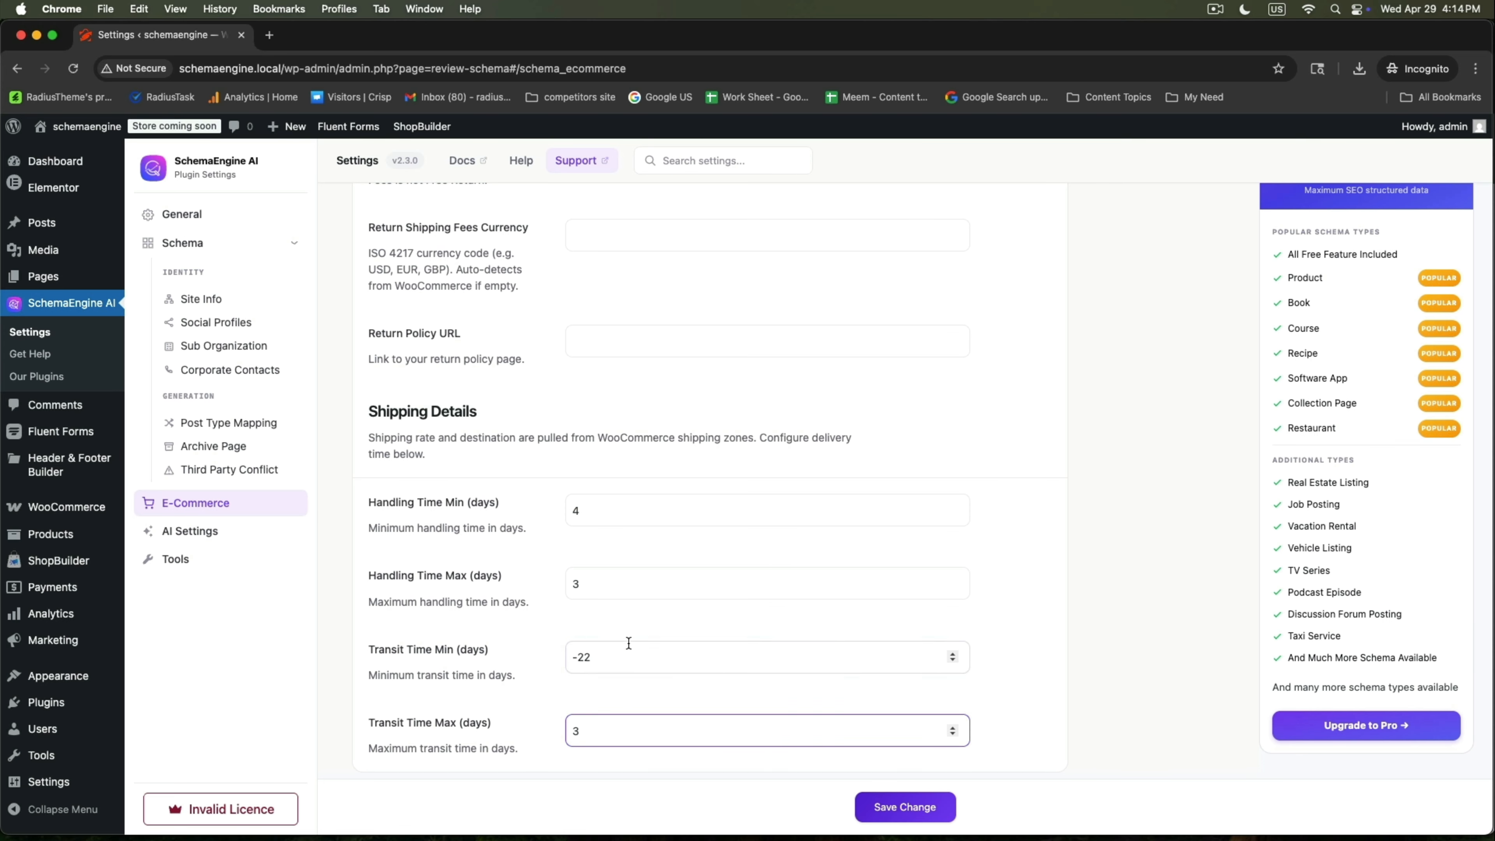
{"action": "key", "text": "shift+Tab"}
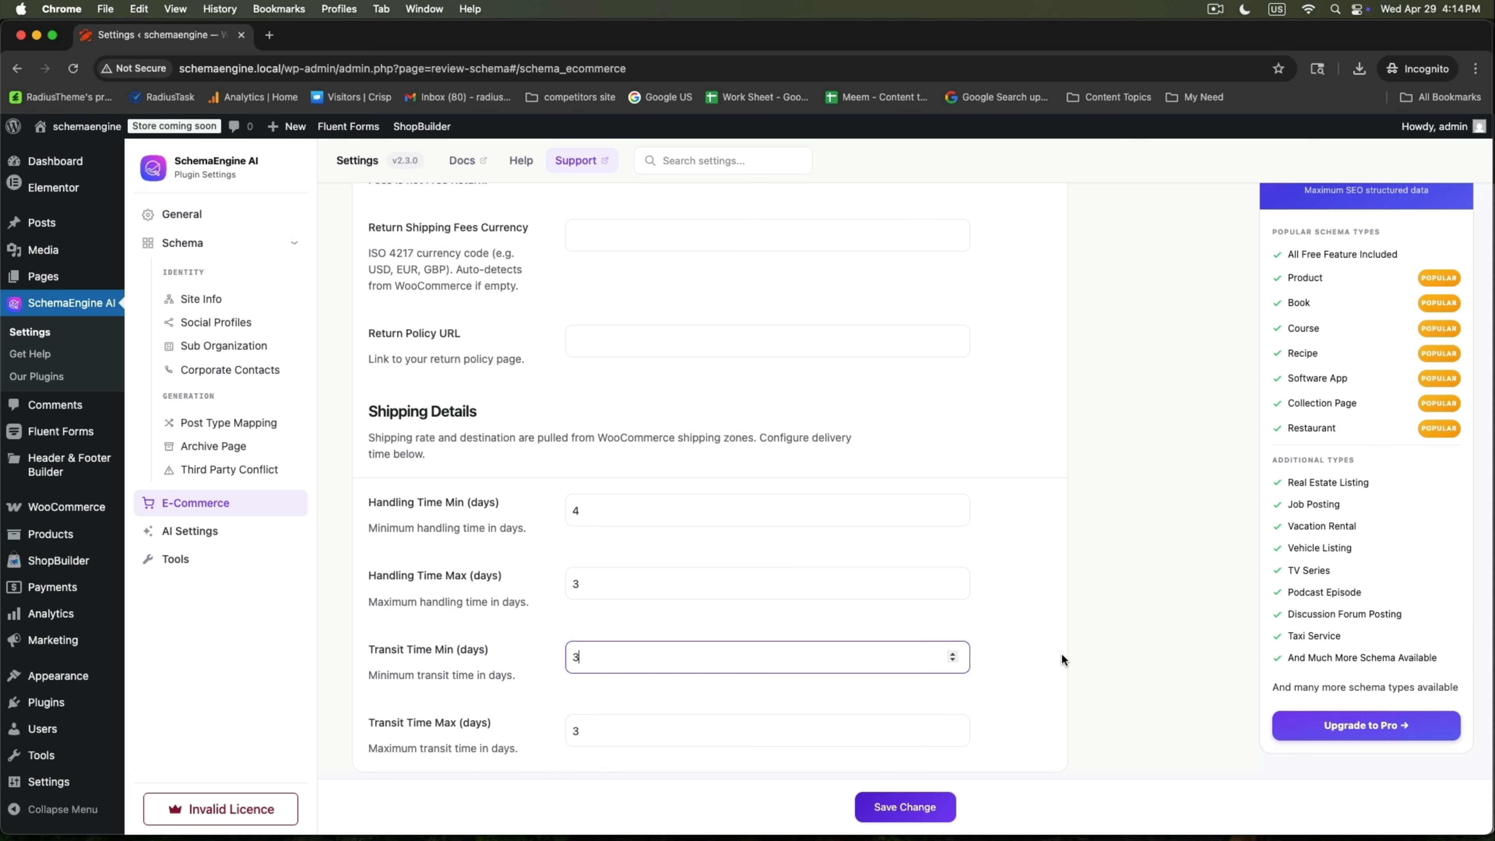
{"action": "left_click", "coordinate": [895, 806]}
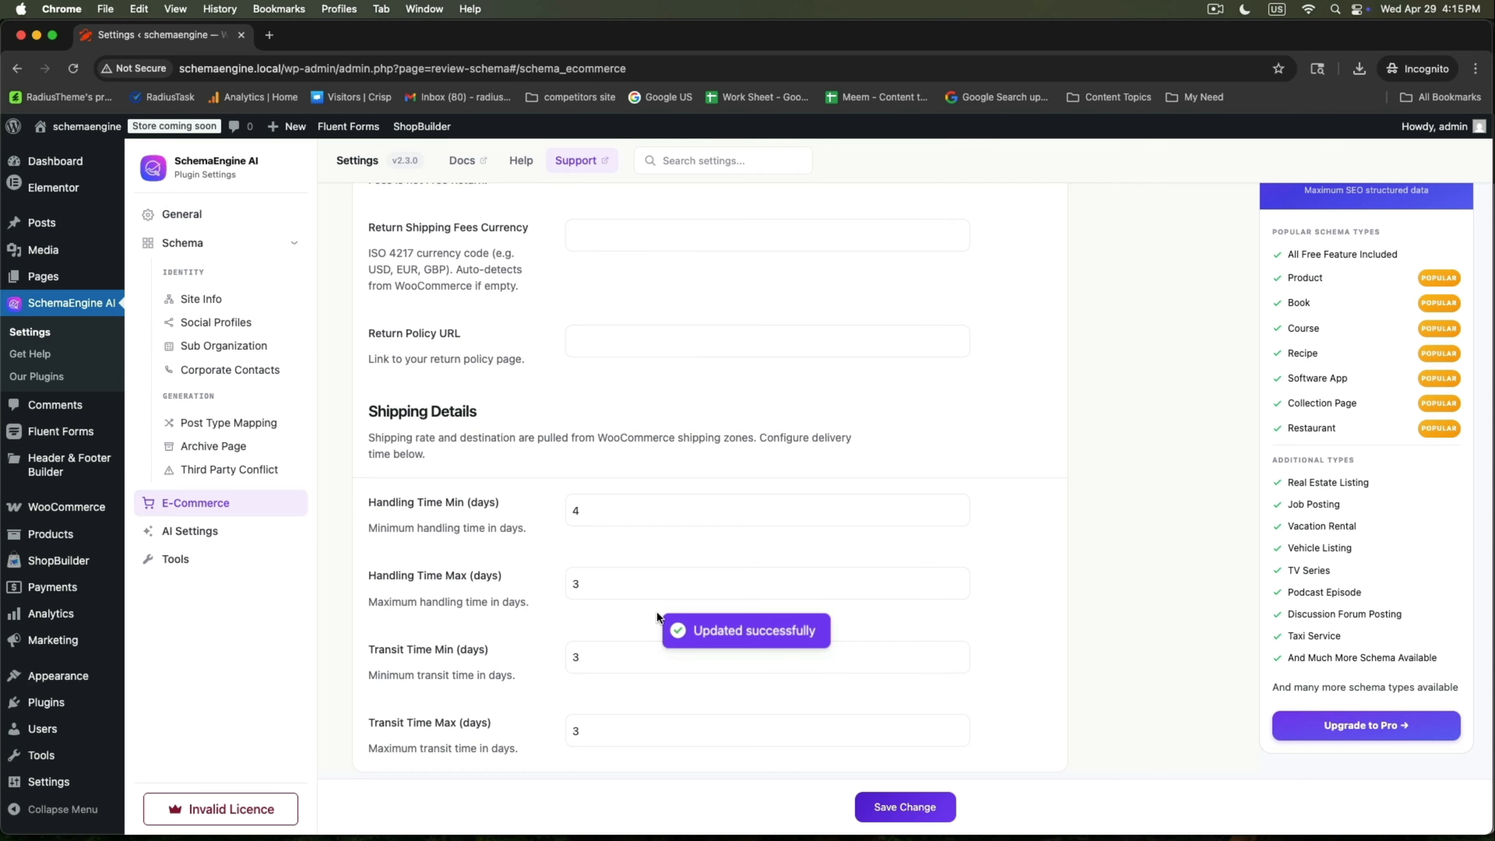
- Open the AI Settings and switch Enable AI off and back on
{"action": "left_click", "coordinate": [178, 533]}
{"action": "left_click_drag", "start_coordinate": [368, 241], "coordinate": [560, 249]}
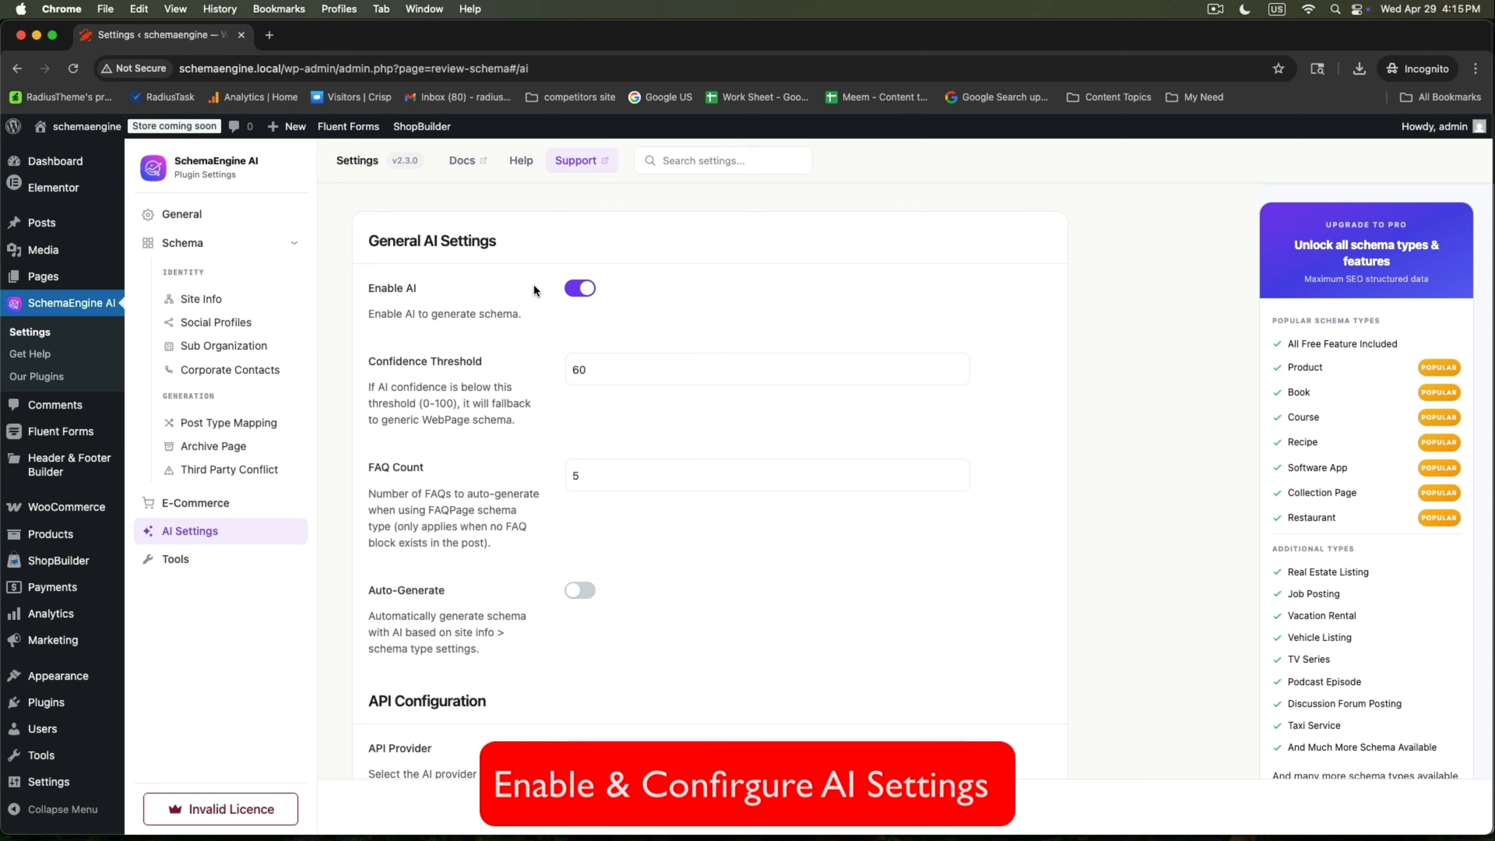
{"action": "left_click", "coordinate": [569, 289]}
{"action": "left_click", "coordinate": [569, 289]}
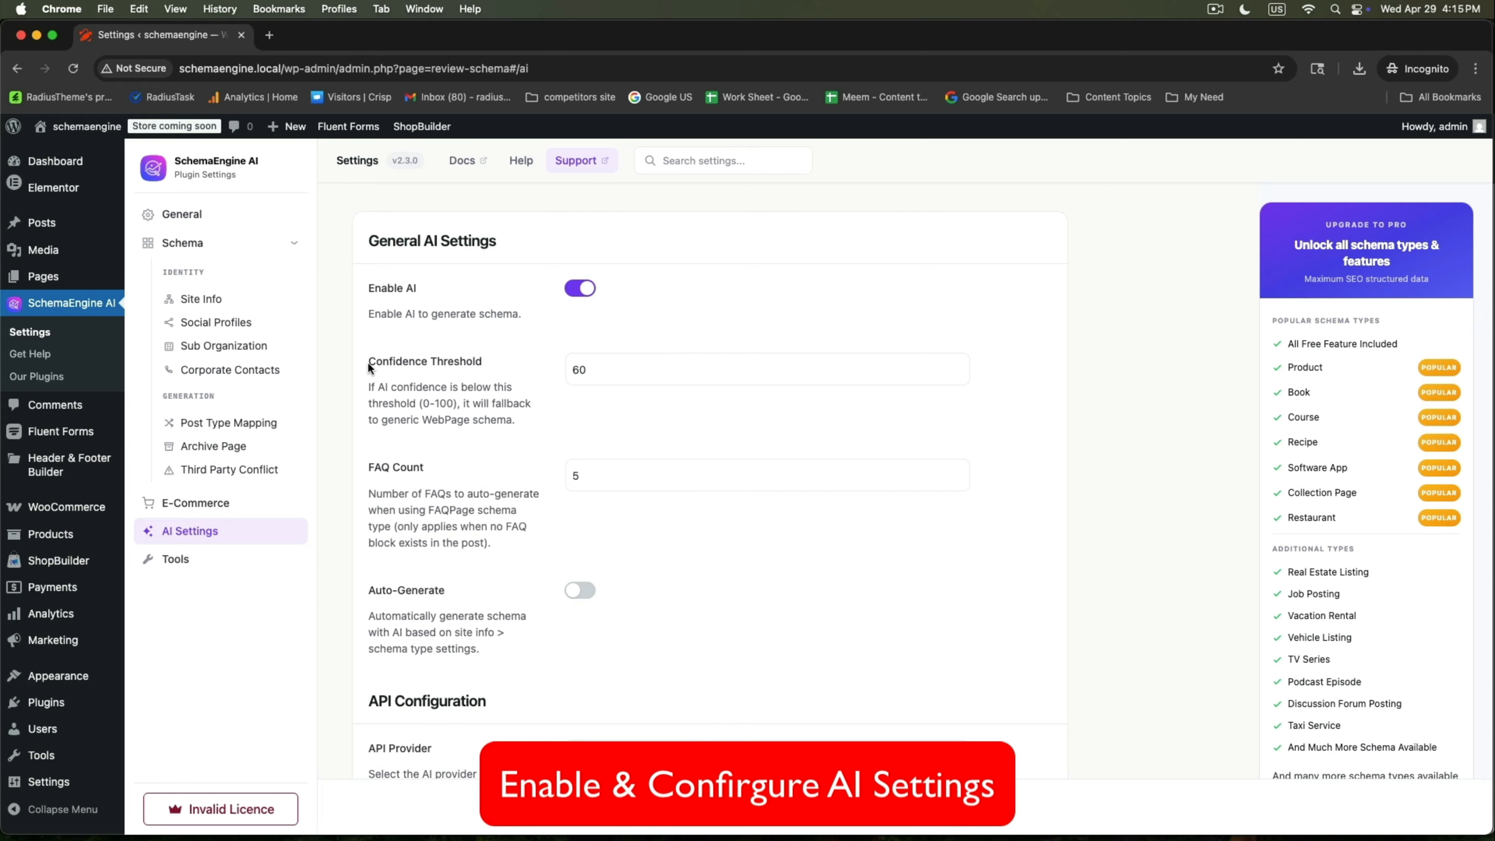
- Examine the Confidence Threshold, FAQ Count and Auto-Generate options in General AI Settings
{"action": "left_click_drag", "start_coordinate": [369, 368], "coordinate": [507, 360]}
{"action": "left_click_drag", "start_coordinate": [368, 387], "coordinate": [507, 419]}
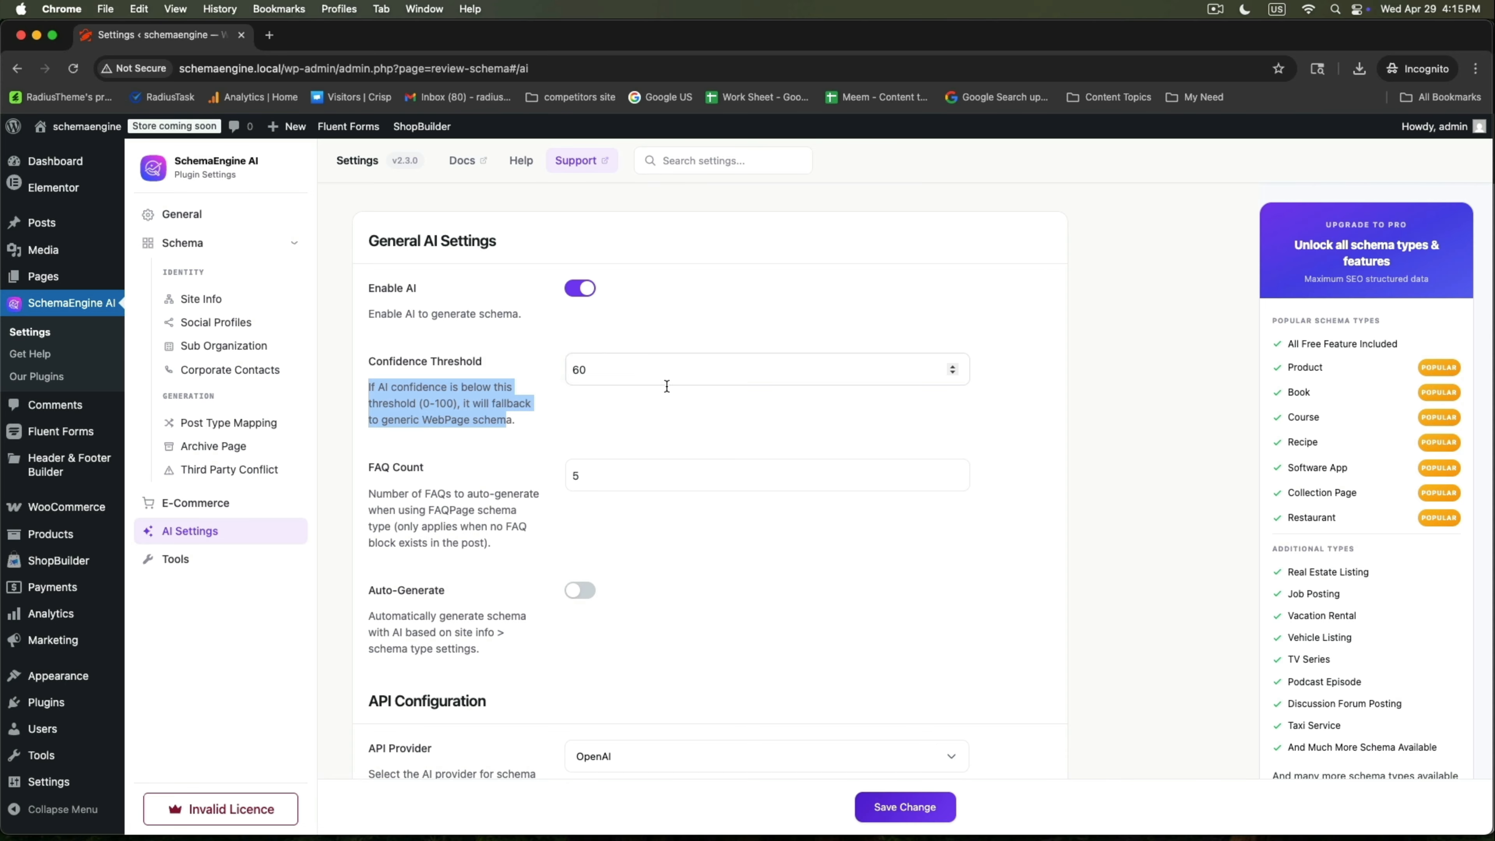
{"action": "left_click", "coordinate": [533, 434]}
{"action": "scroll", "coordinate": [432, 467], "scroll_direction": "down", "scroll_amount": 3}
{"action": "left_click_drag", "start_coordinate": [368, 377], "coordinate": [444, 380]}
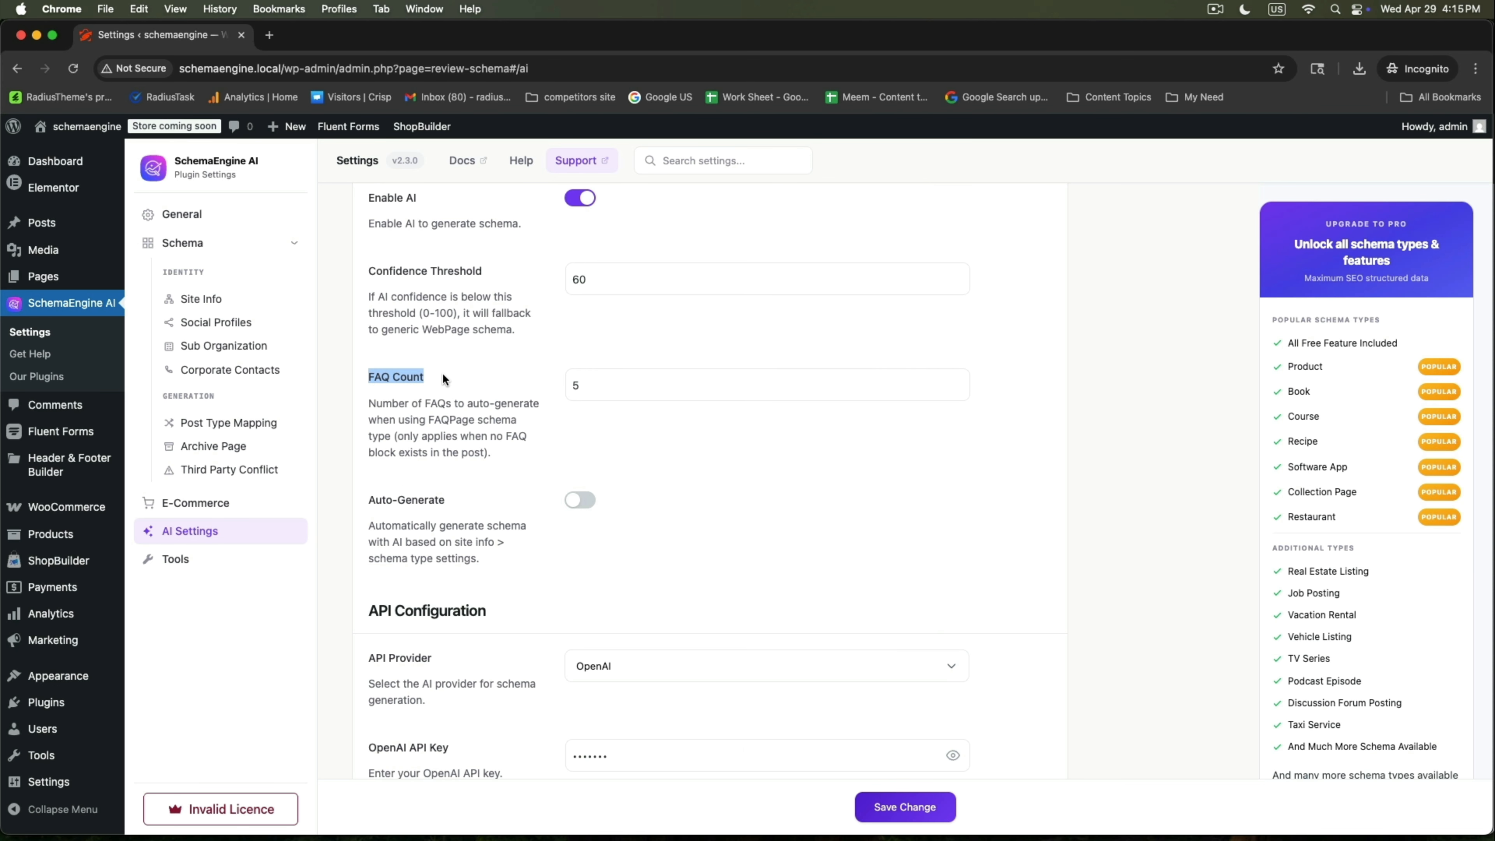
{"action": "left_click", "coordinate": [354, 523]}
{"action": "left_click_drag", "start_coordinate": [368, 502], "coordinate": [431, 497]}
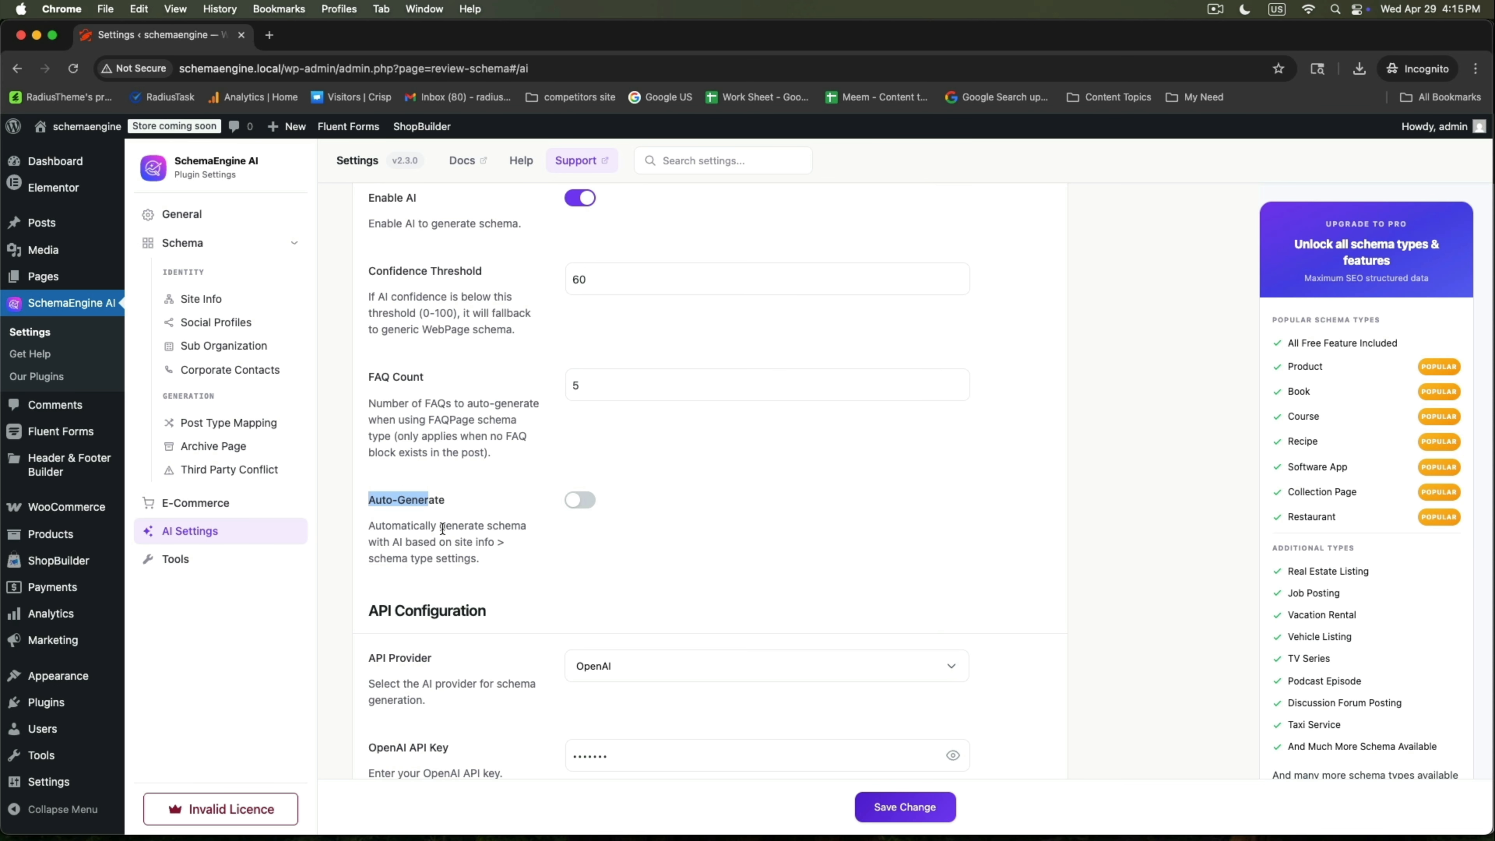
{"action": "scroll", "coordinate": [522, 556], "scroll_direction": "down", "scroll_amount": 3}
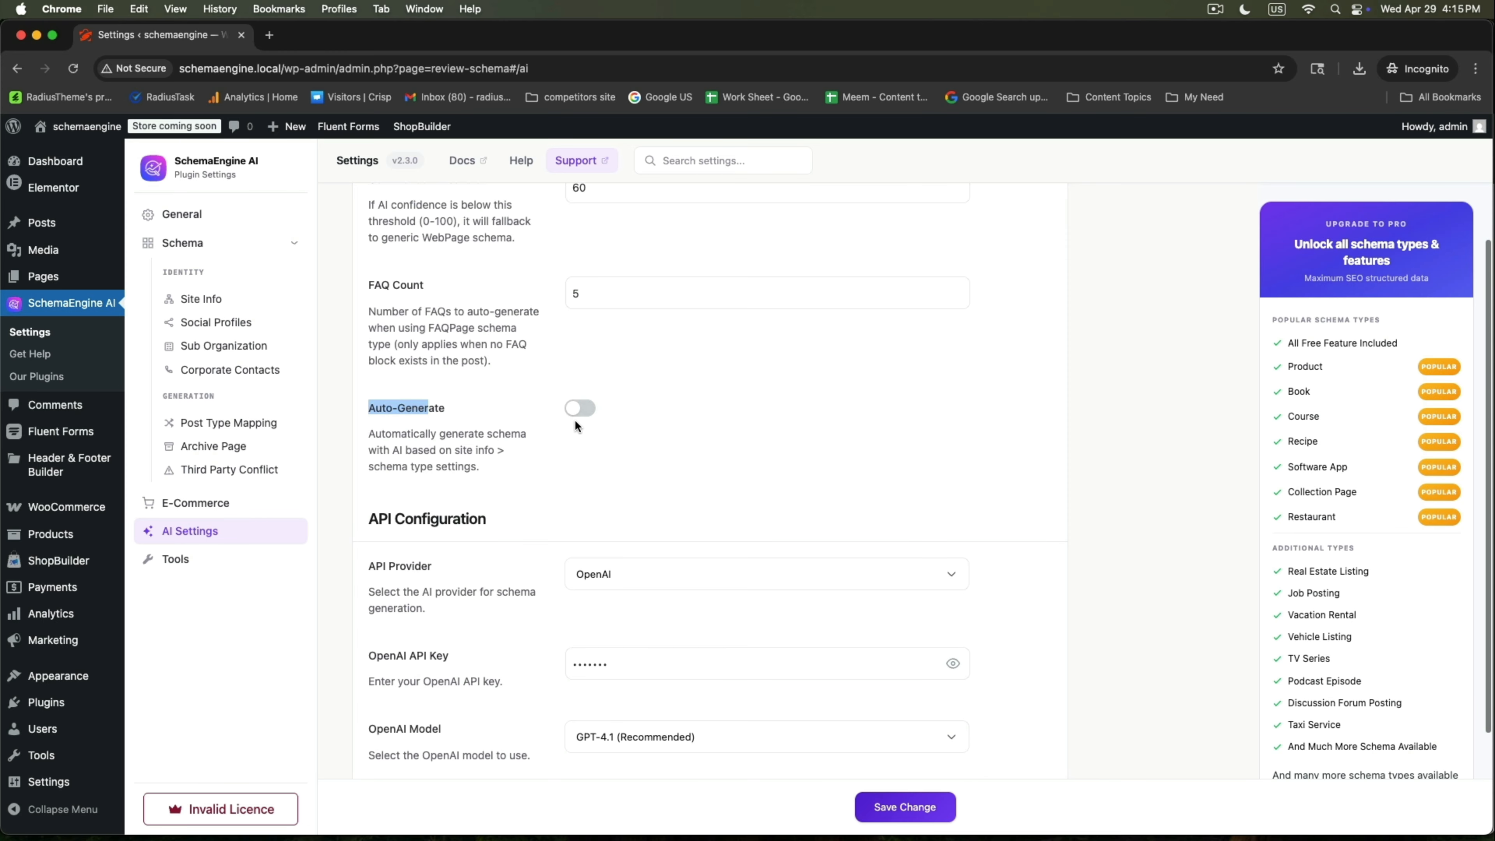
- In API Configuration, set the API Provider to Google Gemini
{"action": "left_click", "coordinate": [451, 513]}
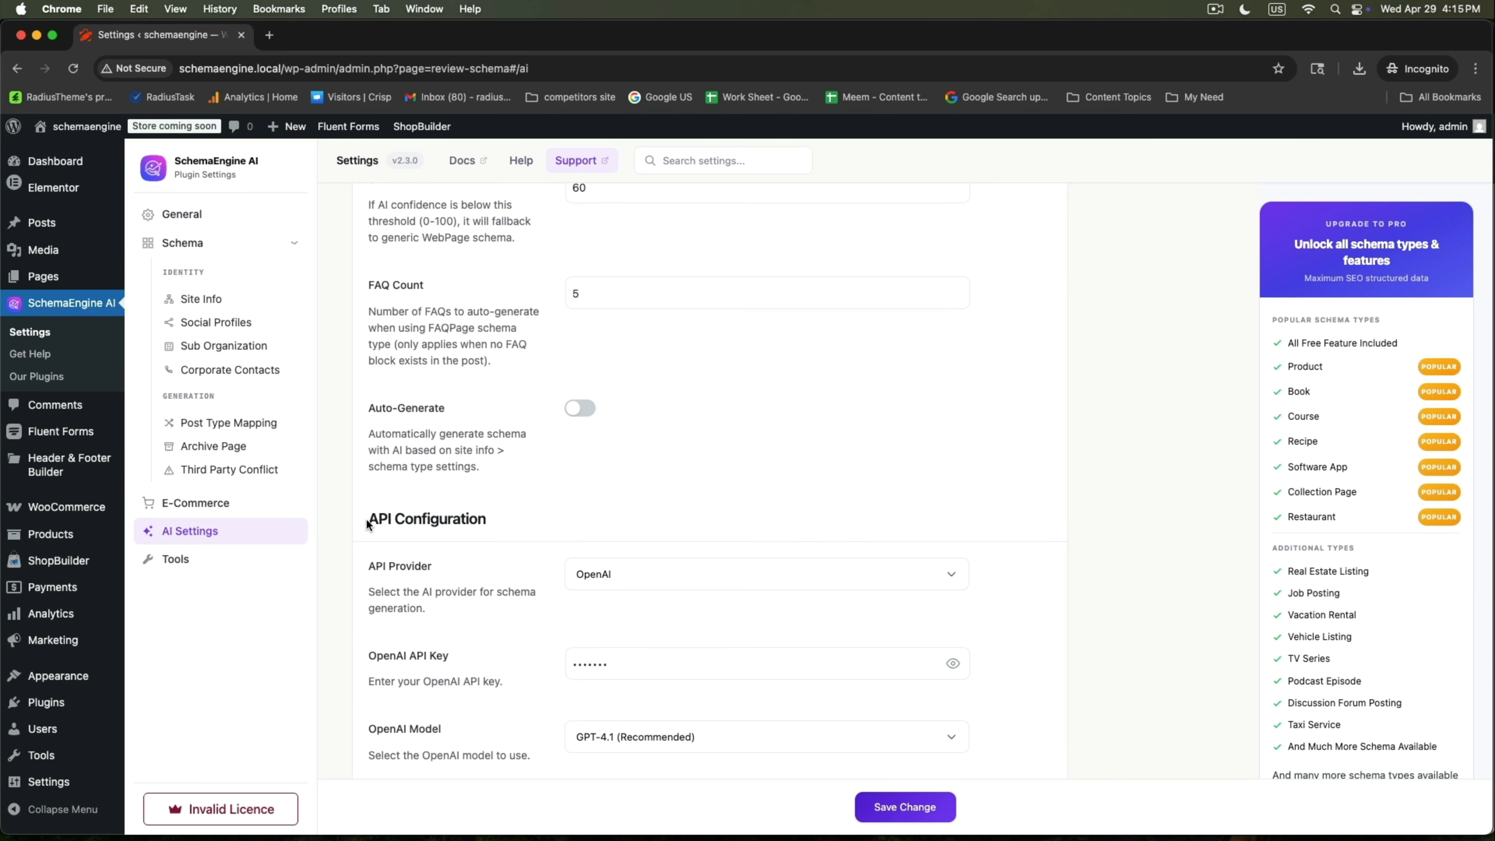
{"action": "left_click_drag", "start_coordinate": [368, 524], "coordinate": [527, 524]}
{"action": "scroll", "coordinate": [589, 465], "scroll_direction": "down", "scroll_amount": 5}
{"action": "left_click", "coordinate": [630, 429]}
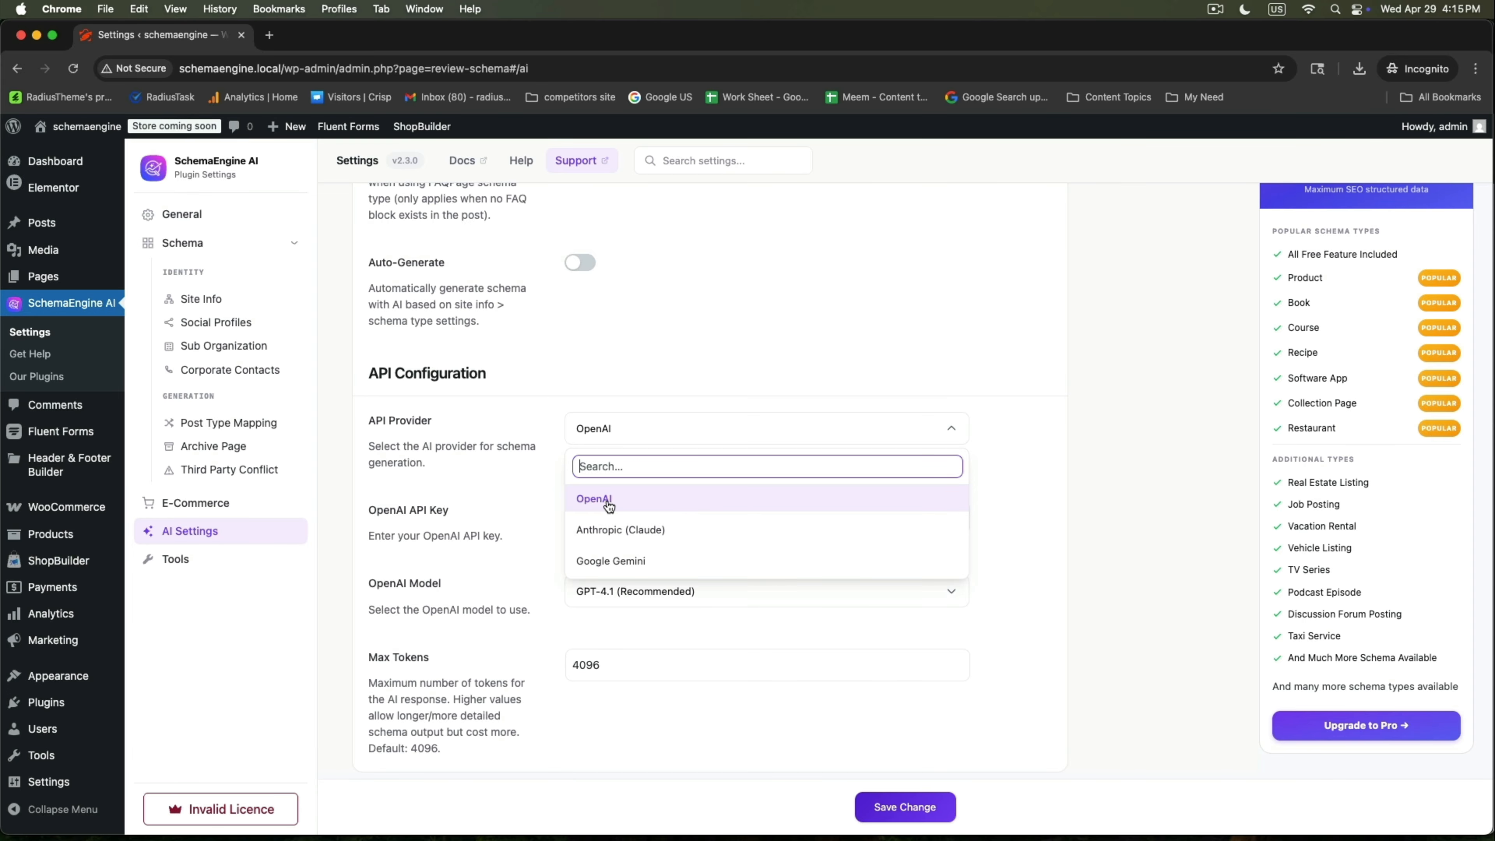
{"action": "left_click", "coordinate": [600, 563]}
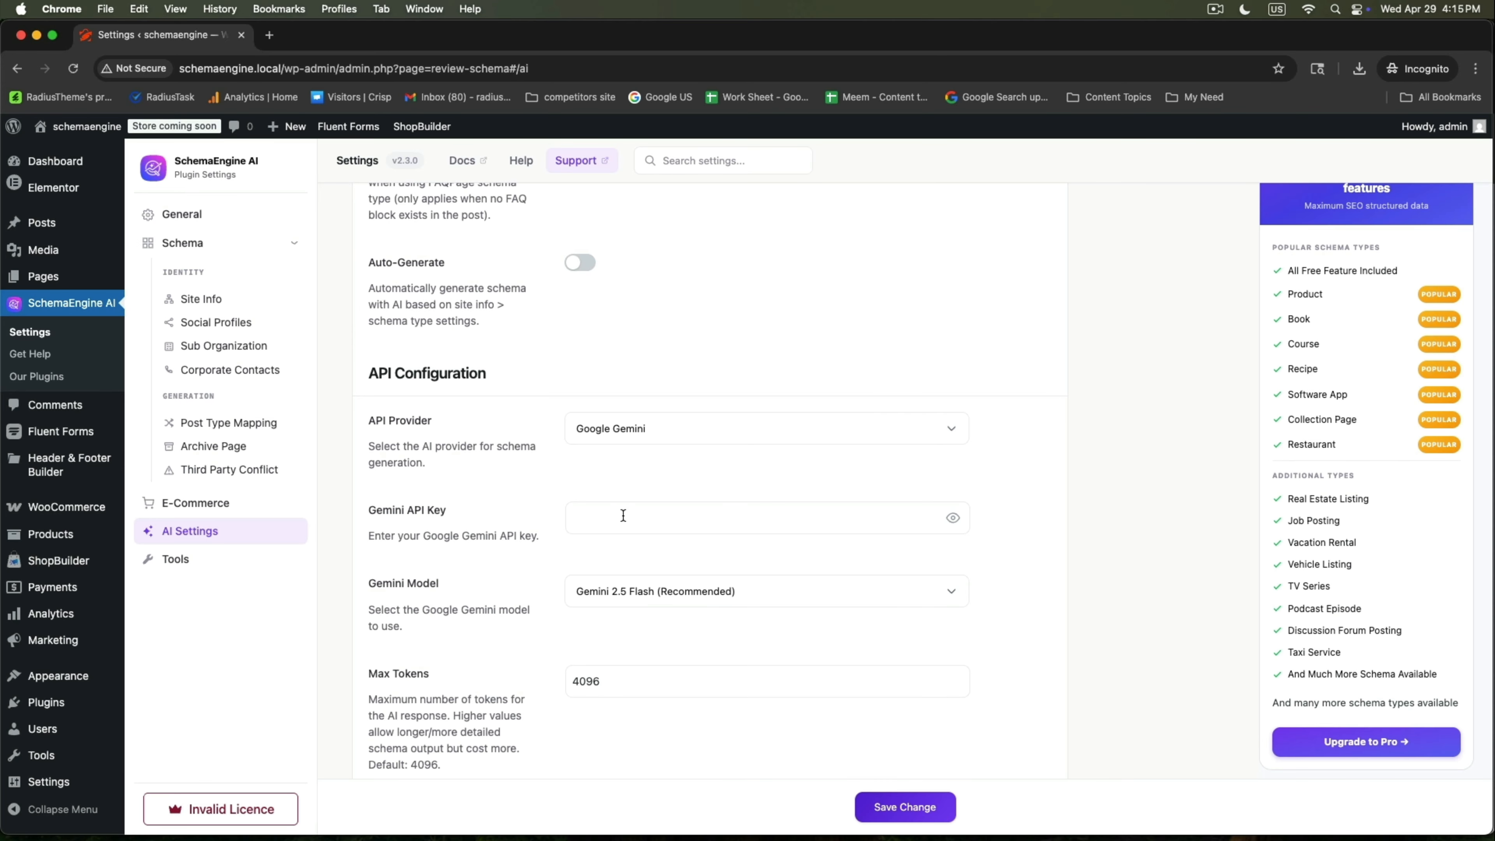
{"action": "left_click", "coordinate": [639, 431]}
- Paste the Google Gemini API key into the Gemini API Key field
{"action": "left_click", "coordinate": [446, 507]}
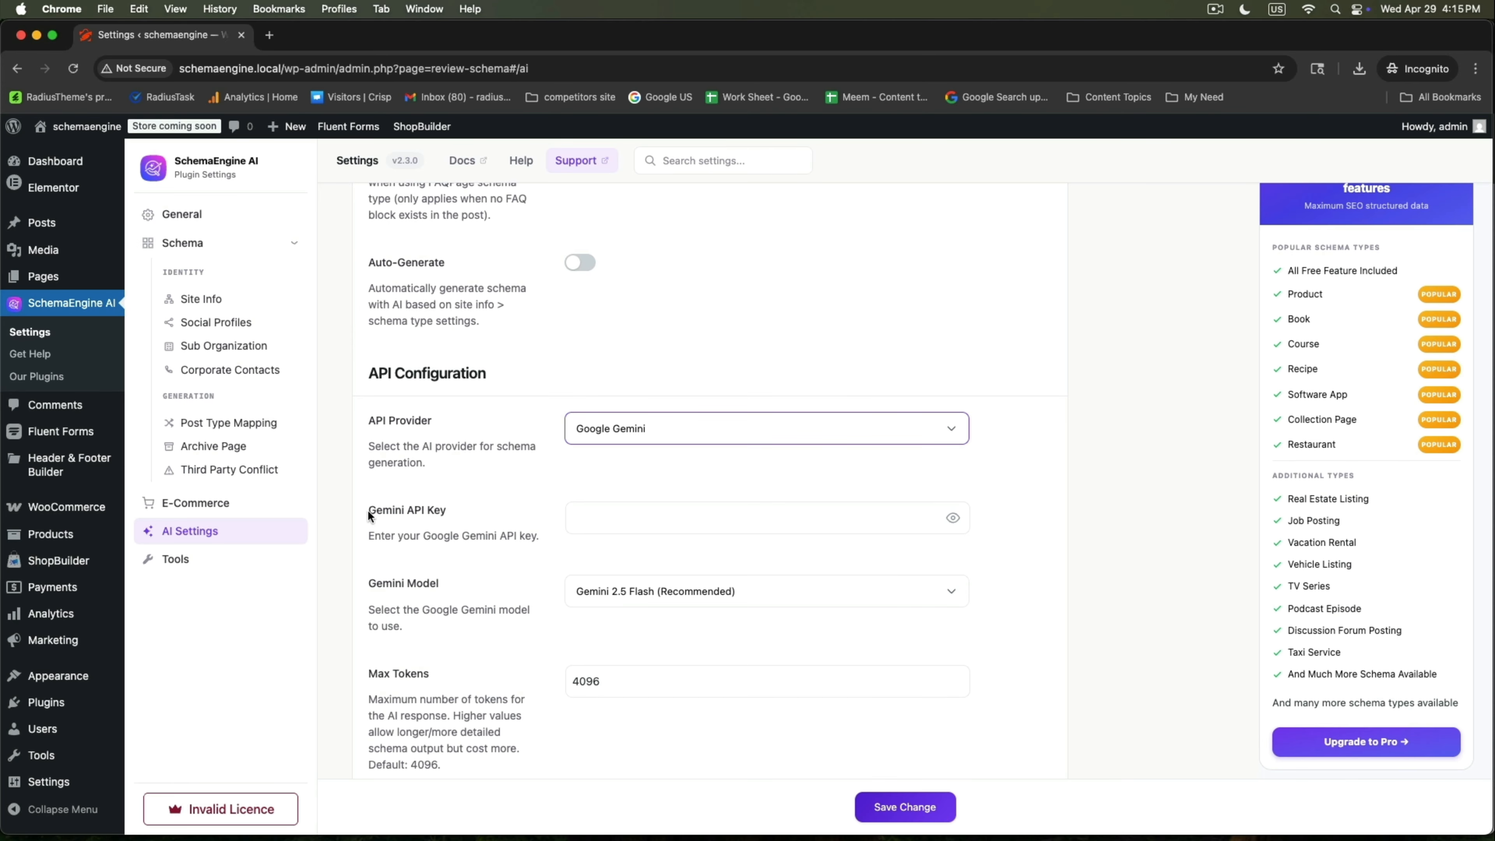
{"action": "left_click_drag", "start_coordinate": [368, 511], "coordinate": [470, 514]}
{"action": "left_click", "coordinate": [444, 510]}
{"action": "left_click_drag", "start_coordinate": [369, 511], "coordinate": [441, 512]}
{"action": "left_click", "coordinate": [617, 521]}
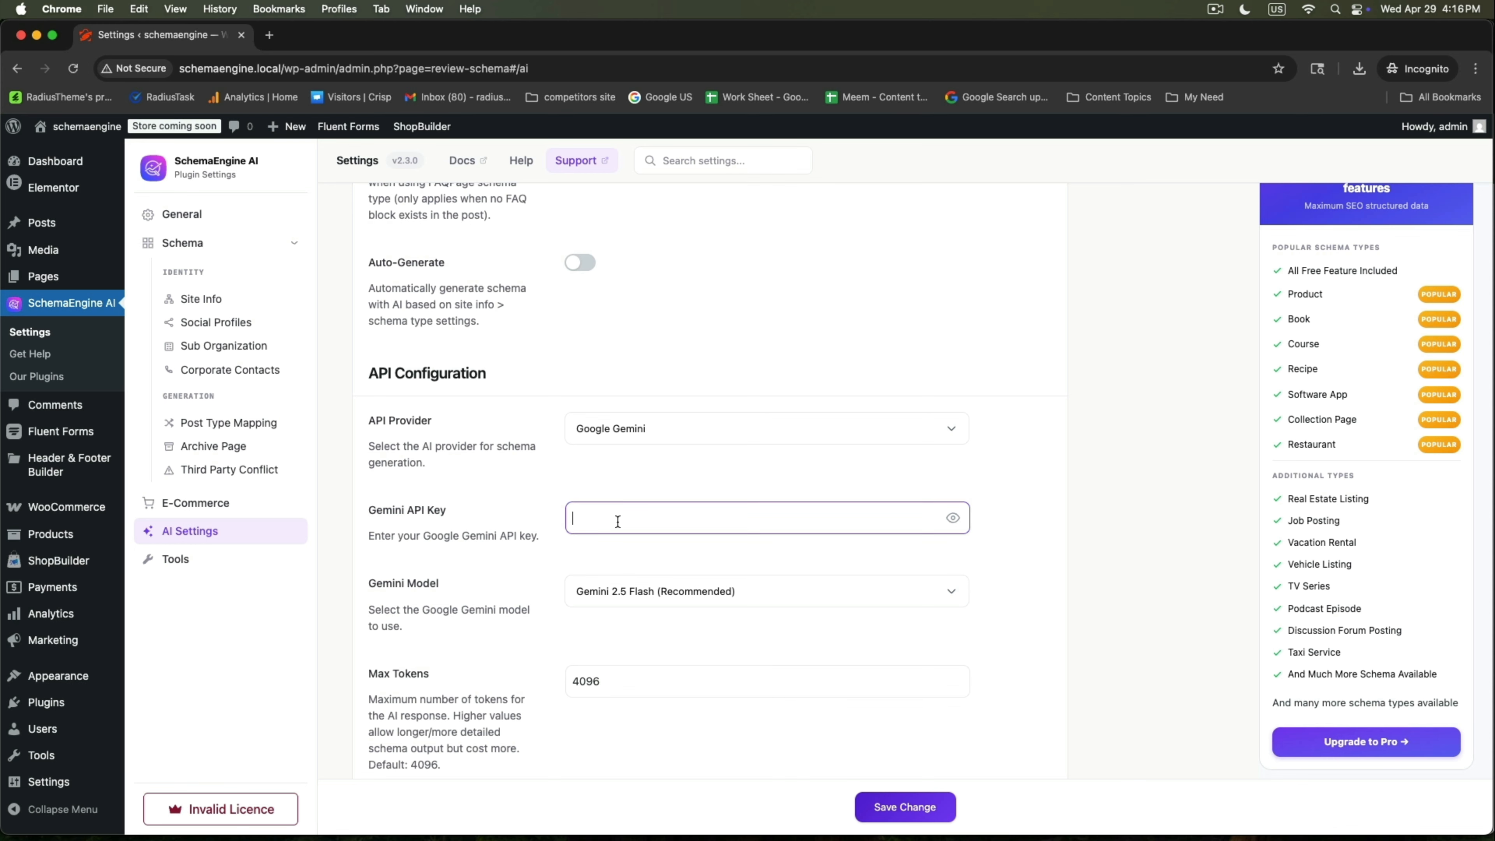
{"action": "key", "text": "super+v"}
{"action": "scroll", "coordinate": [1044, 564], "scroll_direction": "down", "scroll_amount": 1}
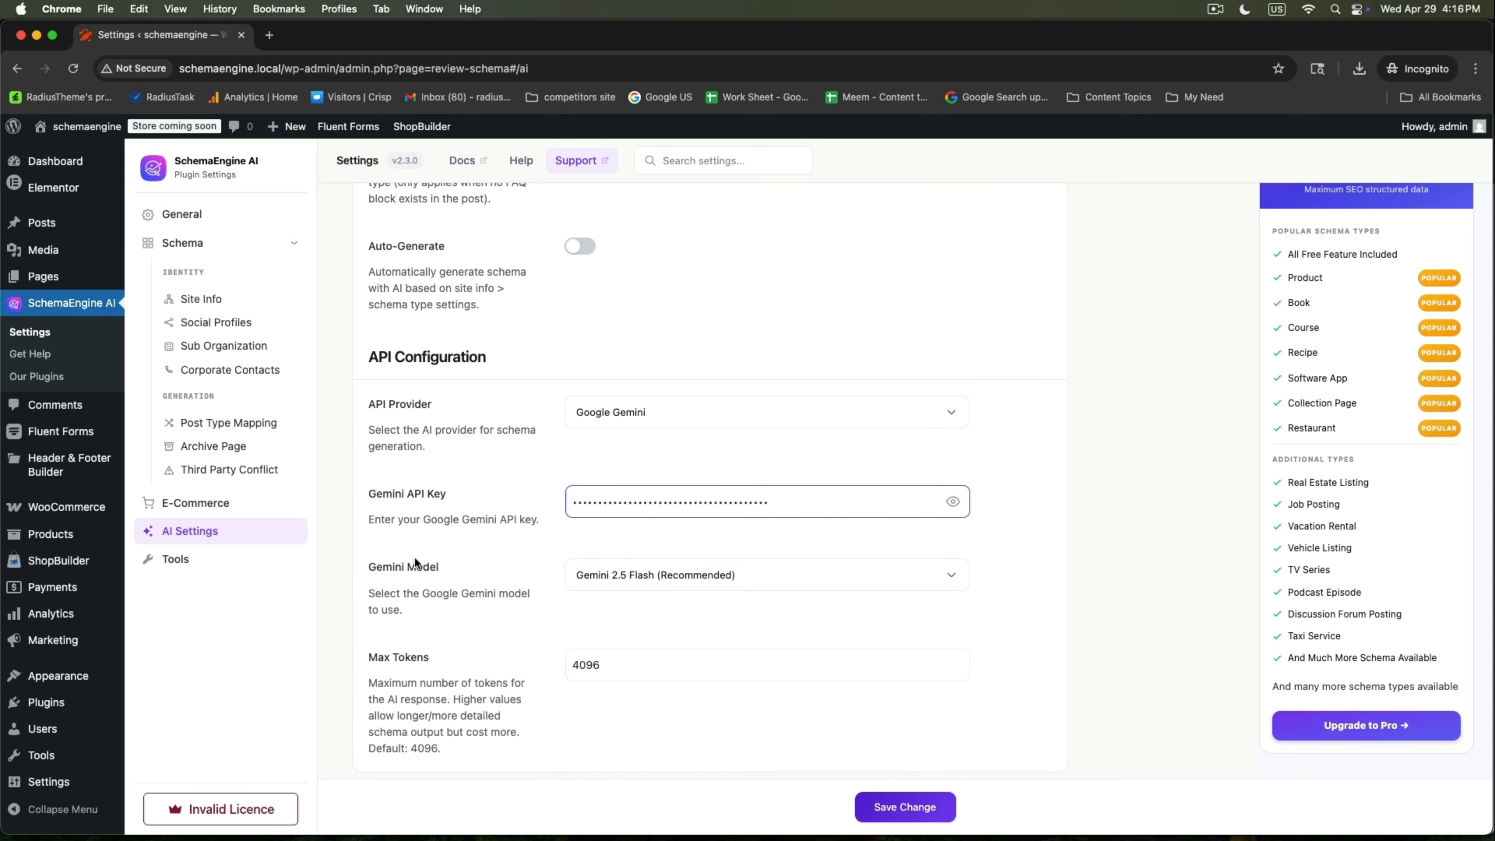
- Check the Gemini Model choices and Max Tokens, keep Gemini 2.5 Flash (Recommended), and save the AI settings
{"action": "left_click_drag", "start_coordinate": [364, 567], "coordinate": [438, 574]}
{"action": "left_click", "coordinate": [647, 574]}
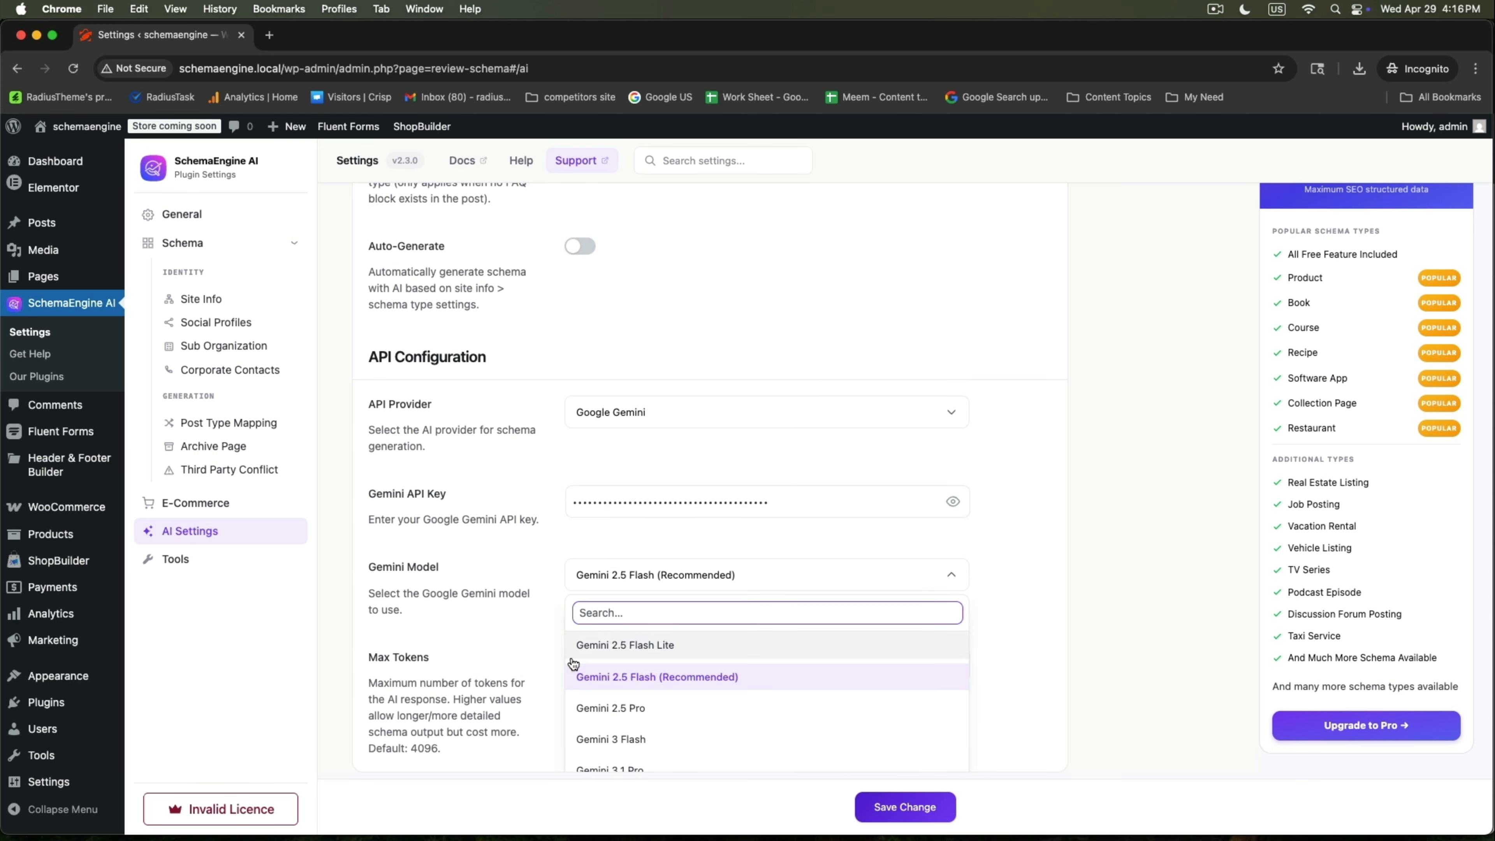
{"action": "left_click", "coordinate": [541, 603]}
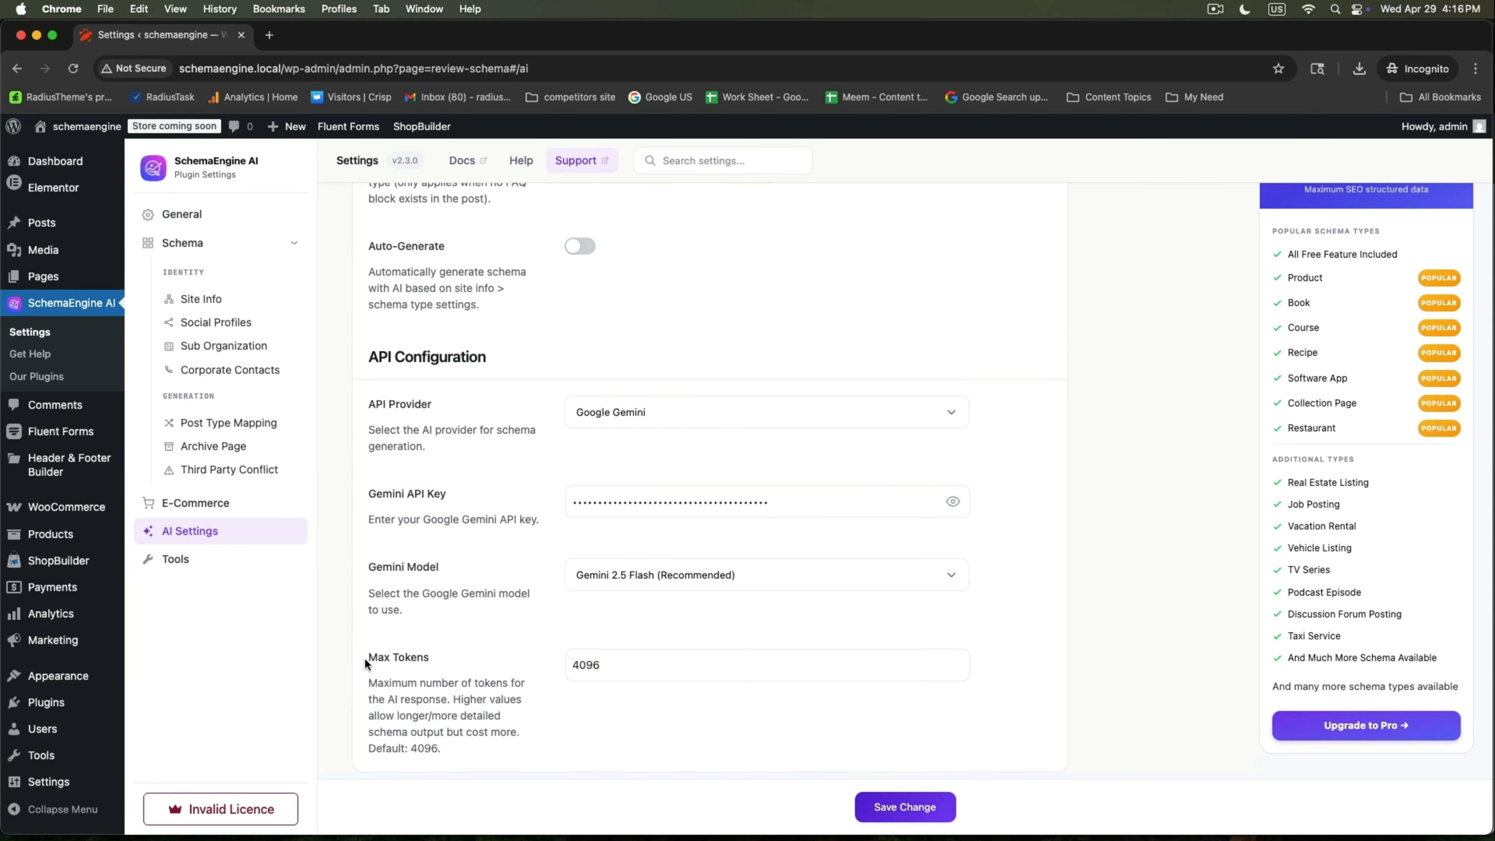
{"action": "left_click_drag", "start_coordinate": [365, 663], "coordinate": [448, 665]}
{"action": "left_click", "coordinate": [949, 820]}
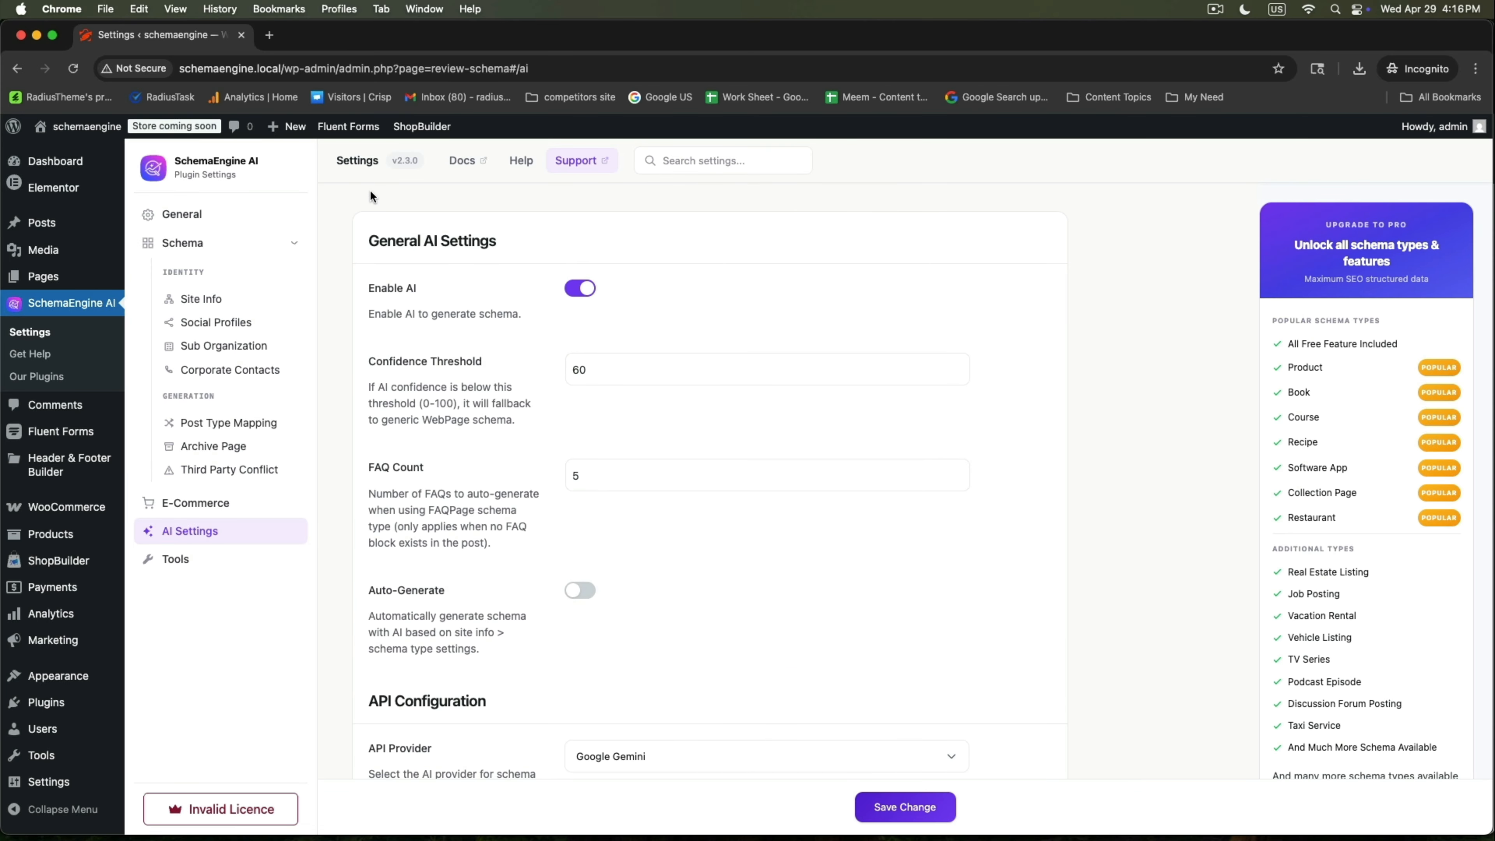
- Open the Tools settings and examine the Licensing section's license key field and activation note
{"action": "left_click", "coordinate": [176, 559]}
{"action": "left_click_drag", "start_coordinate": [358, 226], "coordinate": [547, 261]}
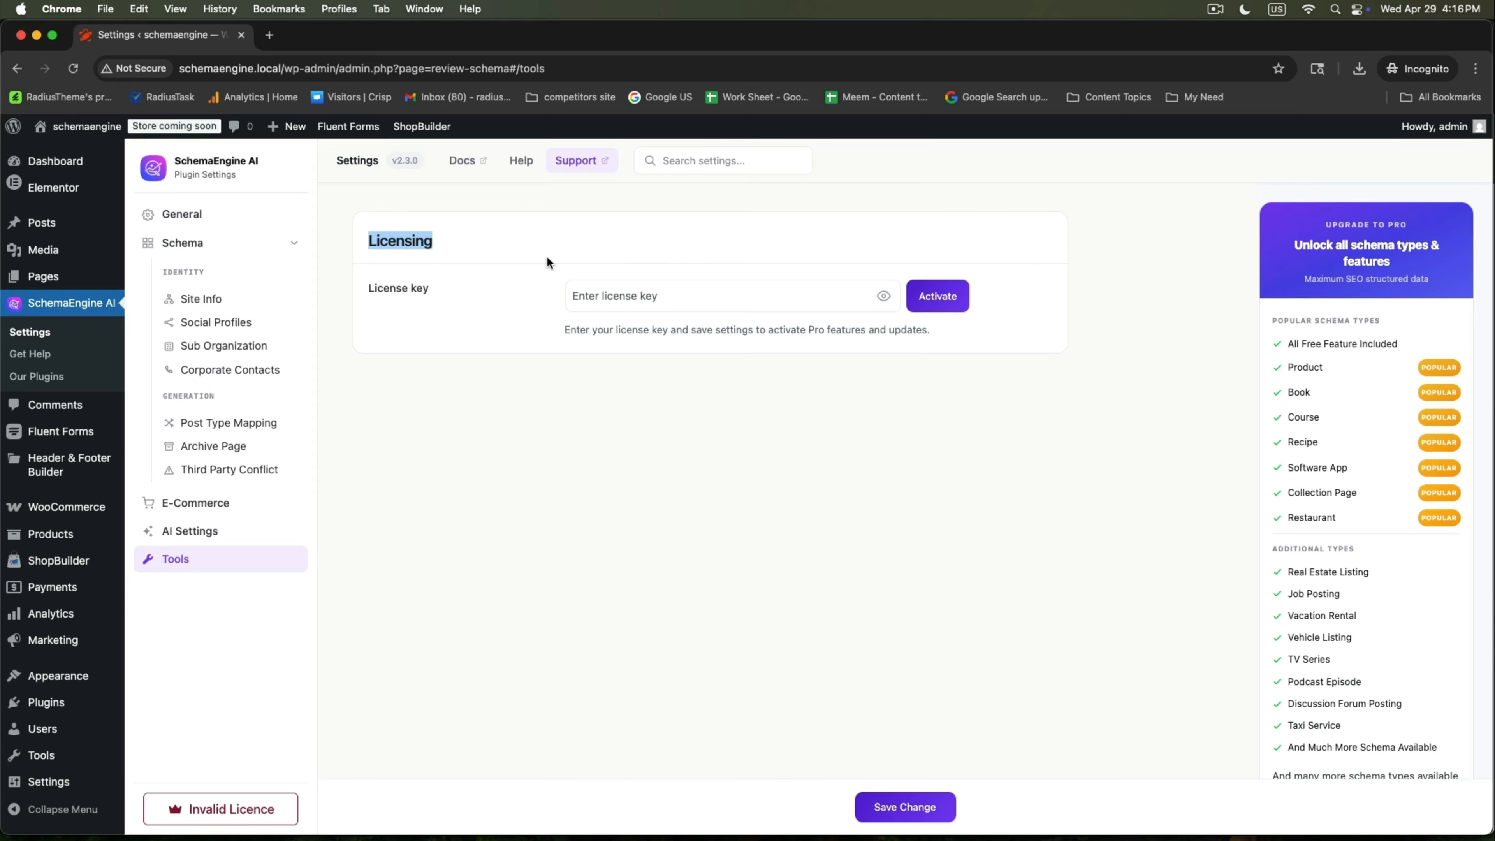
{"action": "left_click", "coordinate": [604, 295]}
{"action": "left_click_drag", "start_coordinate": [643, 329], "coordinate": [951, 346]}
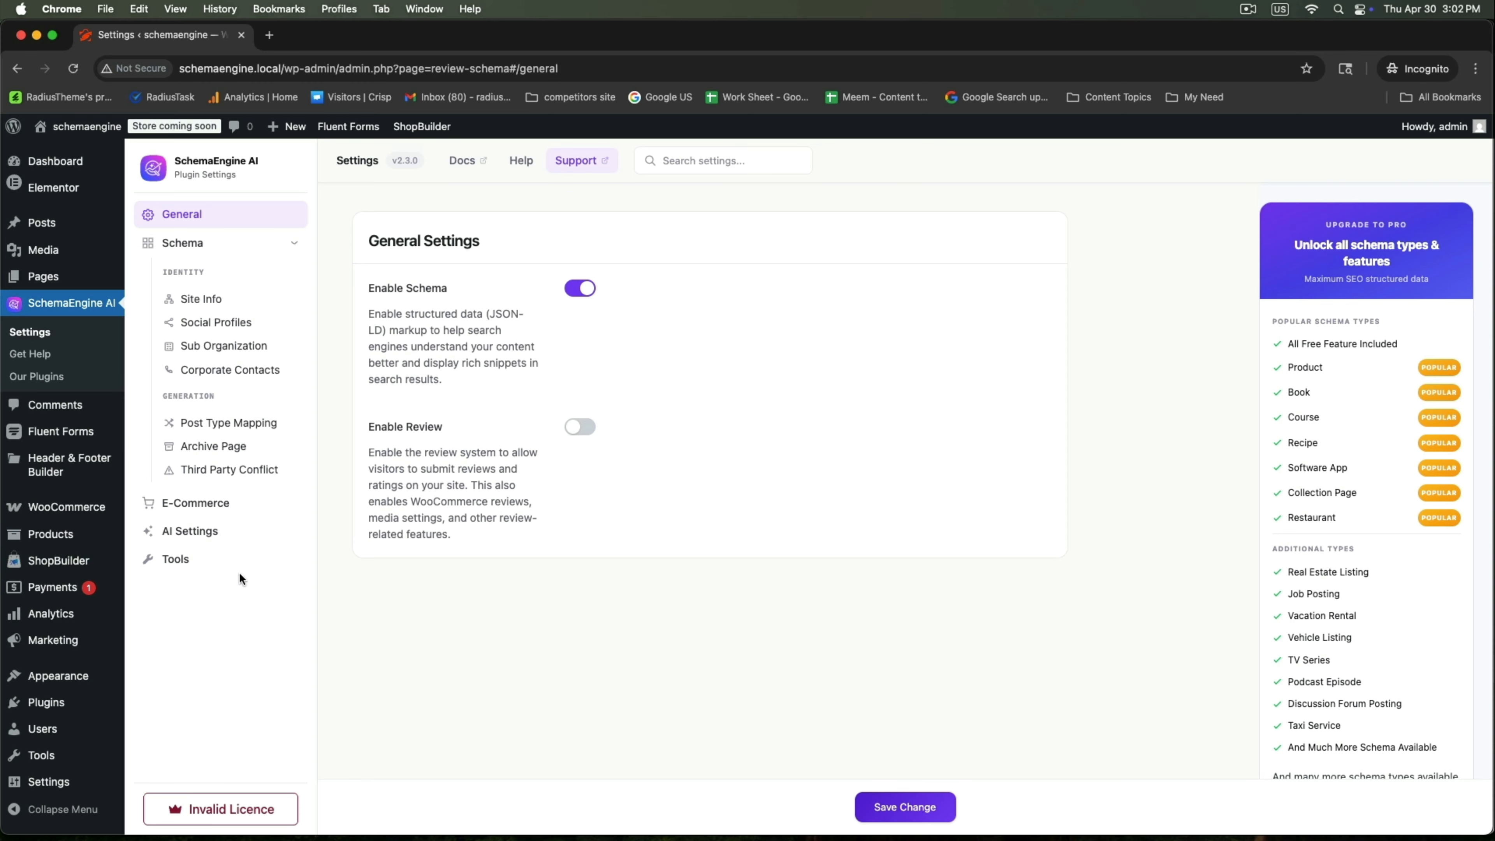
- From the full product list, open the Apple Super Slim AirPods Max Are Headphones page in a new tab and look it over
{"action": "mouse_move", "coordinate": [112, 534]}
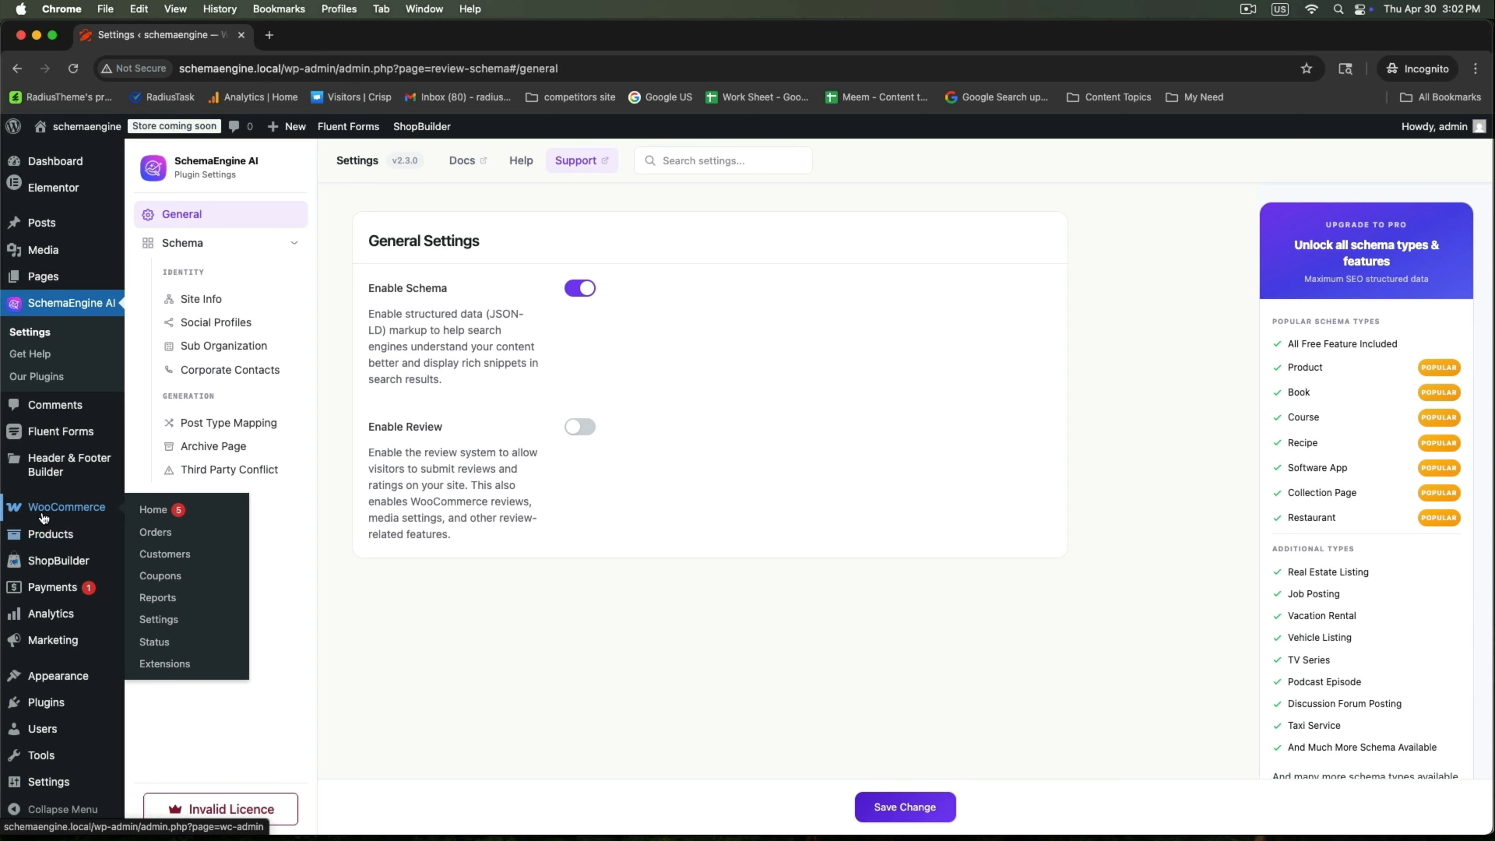
{"action": "left_click", "coordinate": [164, 537]}
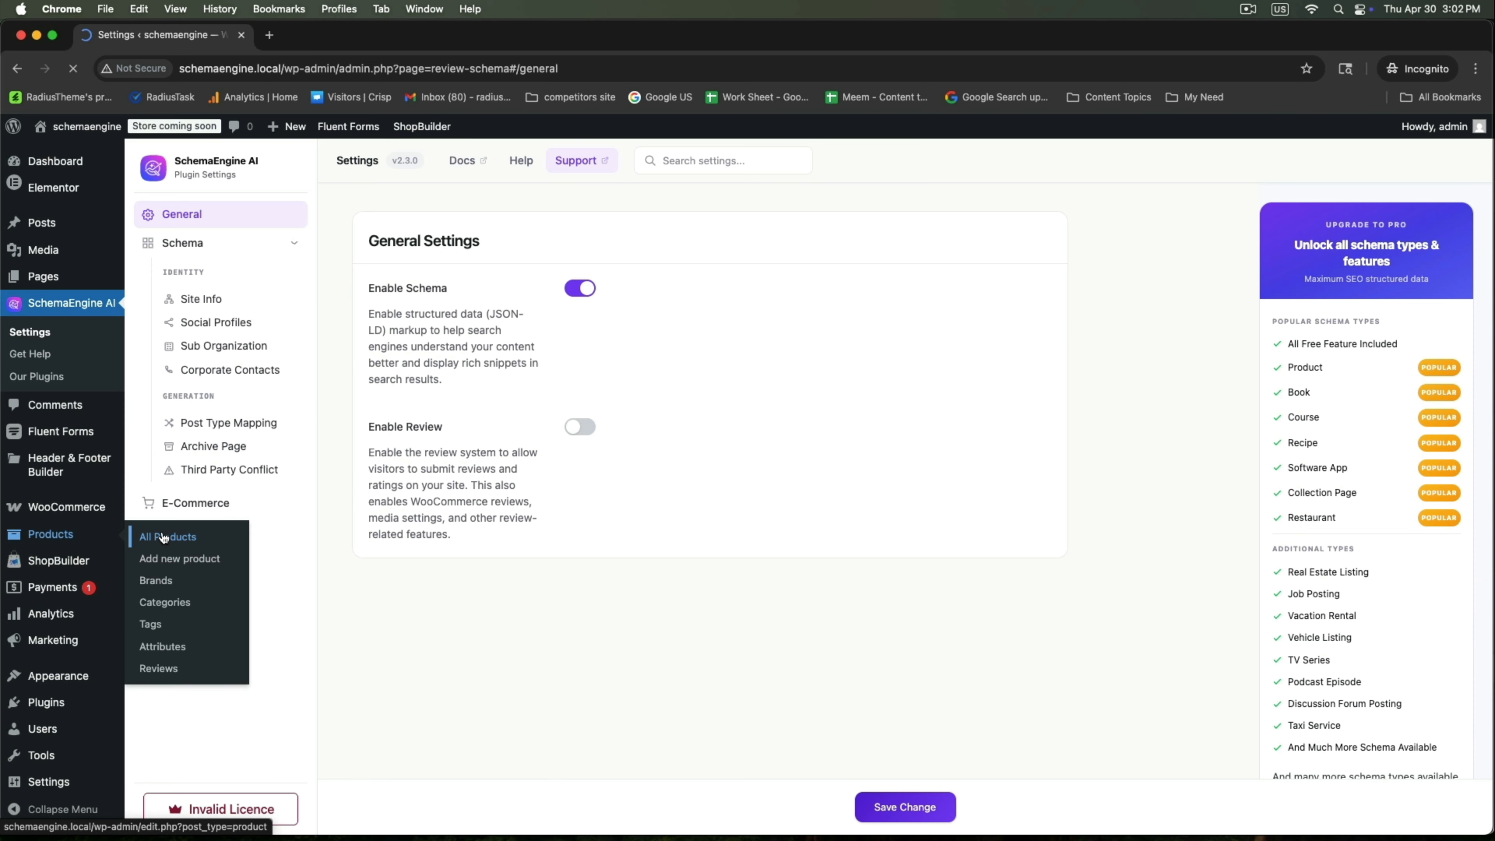
{"action": "scroll", "coordinate": [467, 530], "scroll_direction": "down", "scroll_amount": 10}
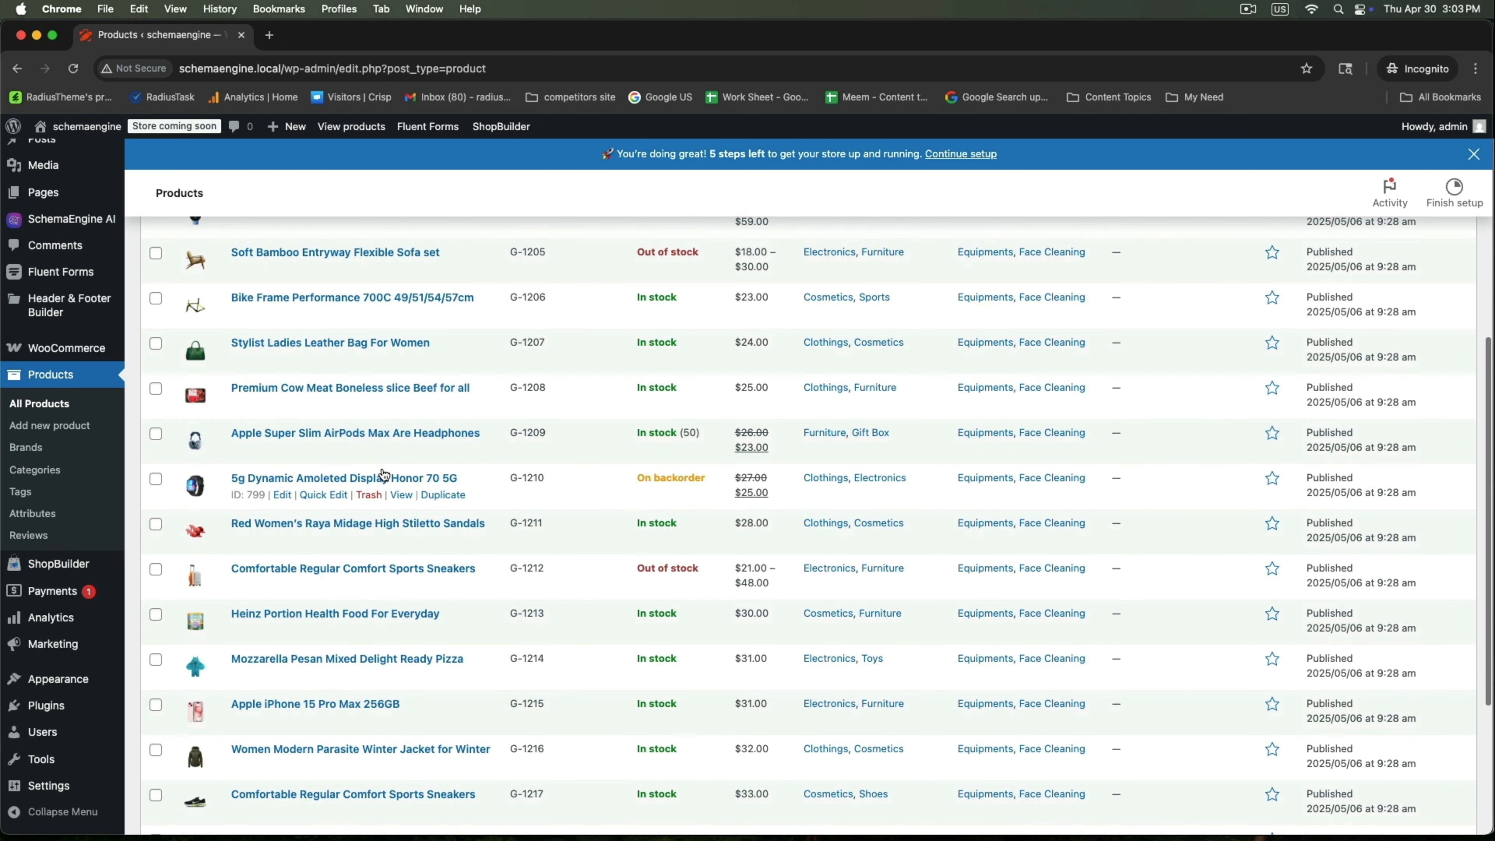
{"action": "right_click", "coordinate": [402, 449]}
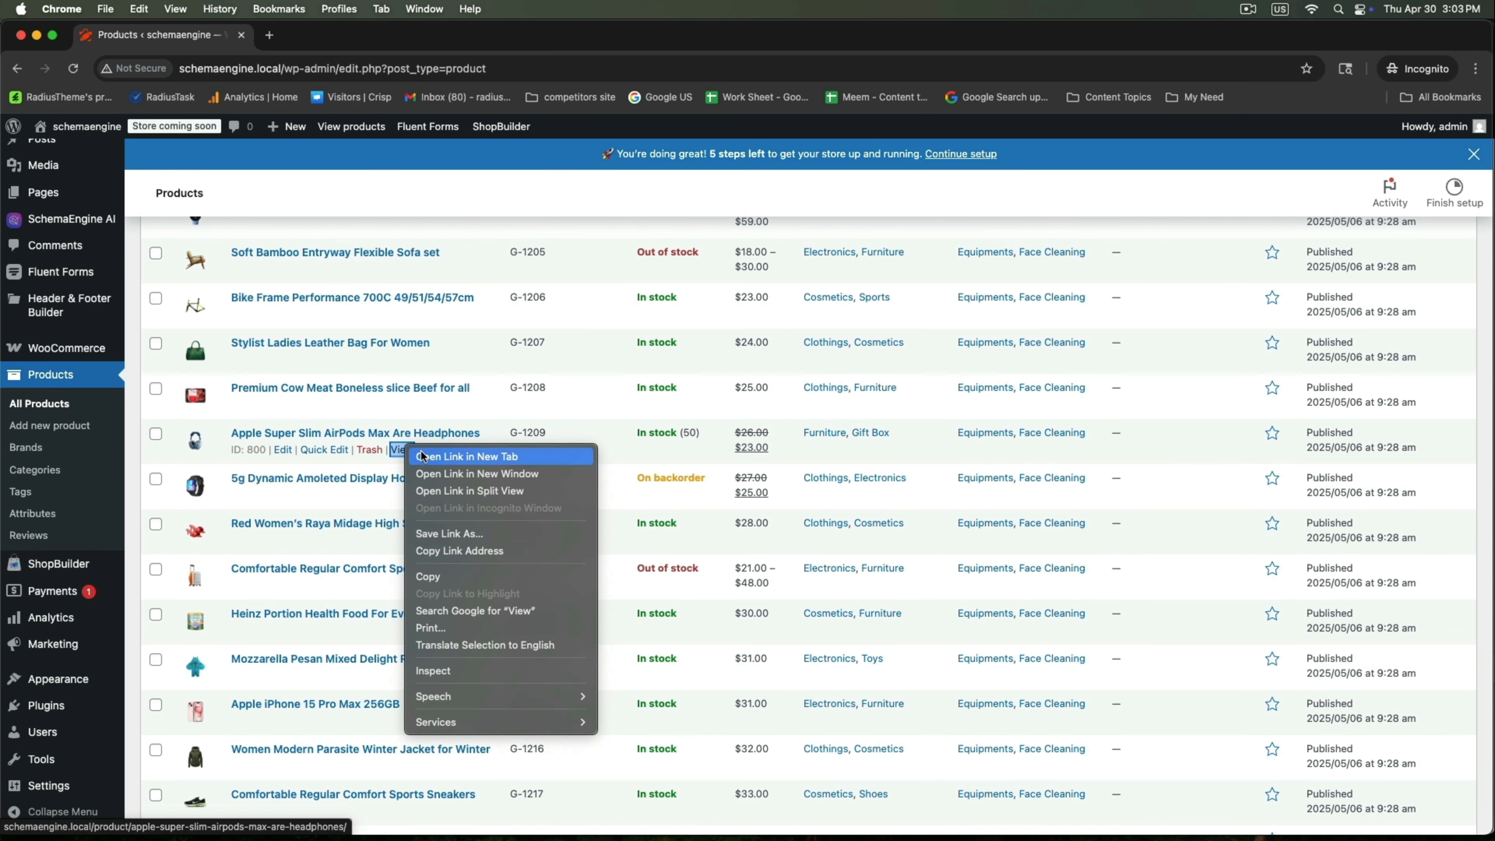
{"action": "left_click", "coordinate": [424, 456]}
{"action": "left_click", "coordinate": [344, 35]}
{"action": "scroll", "coordinate": [868, 537], "scroll_direction": "down", "scroll_amount": 8}
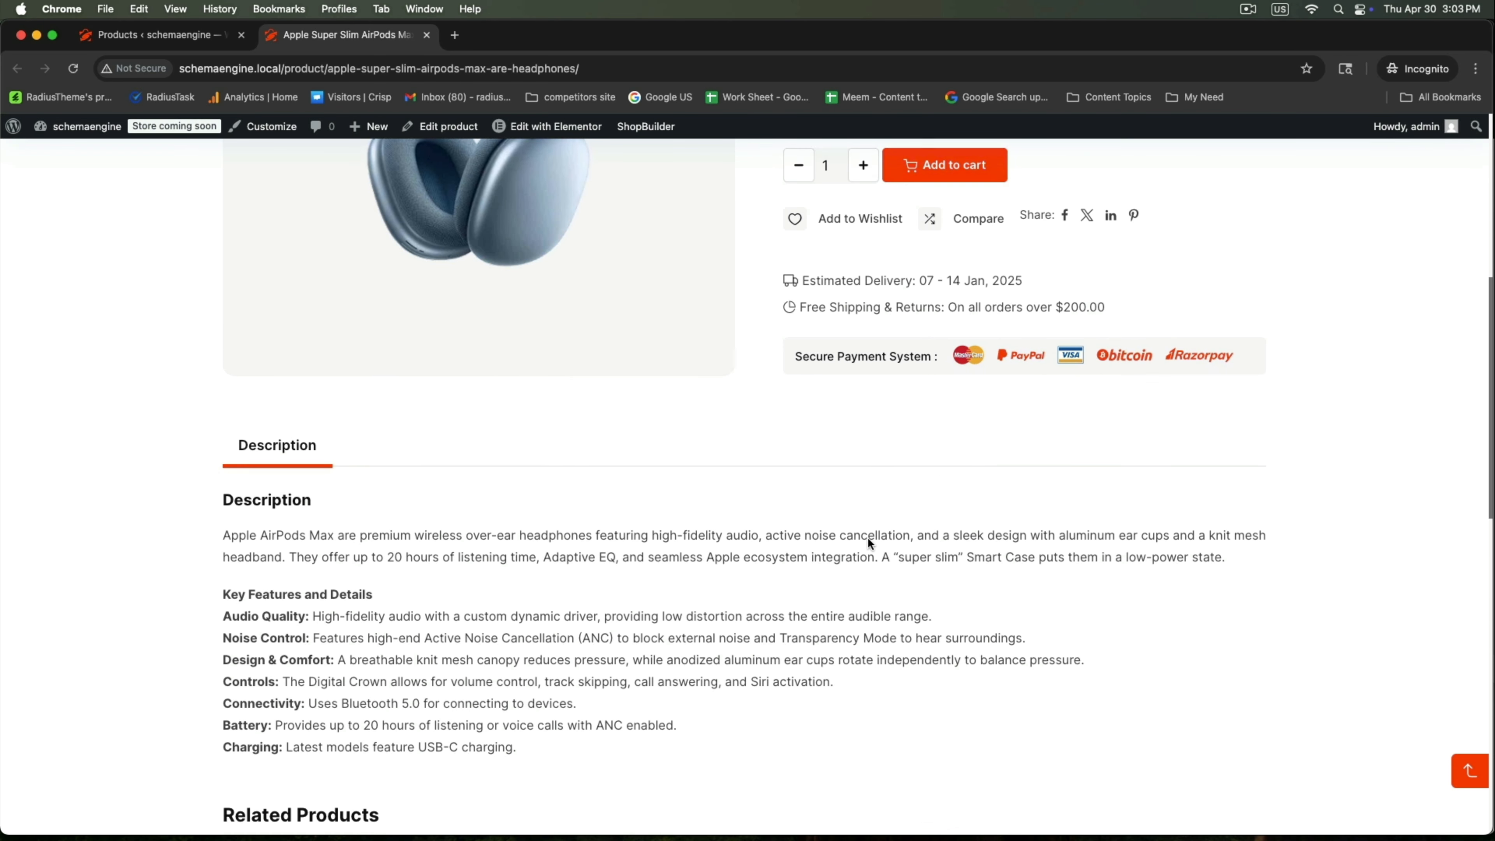
{"action": "scroll", "coordinate": [867, 537], "scroll_direction": "up", "scroll_amount": 8}
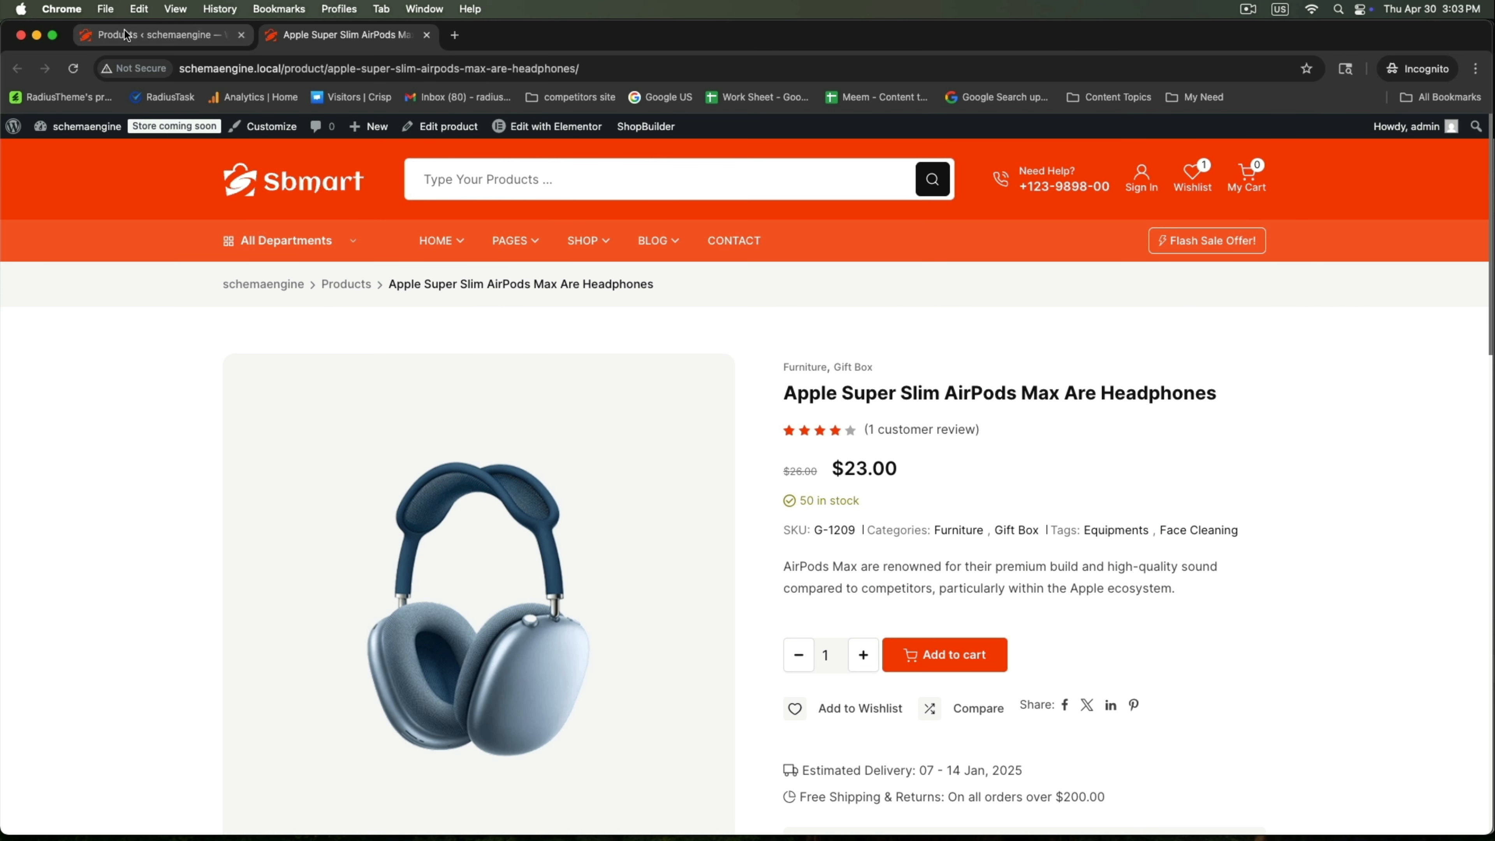
- Open the Apple Super Slim AirPods Max Are Headphones product for editing and go to its SchemaEngine AI Settings section
{"action": "left_click", "coordinate": [156, 35]}
{"action": "left_click", "coordinate": [283, 450]}
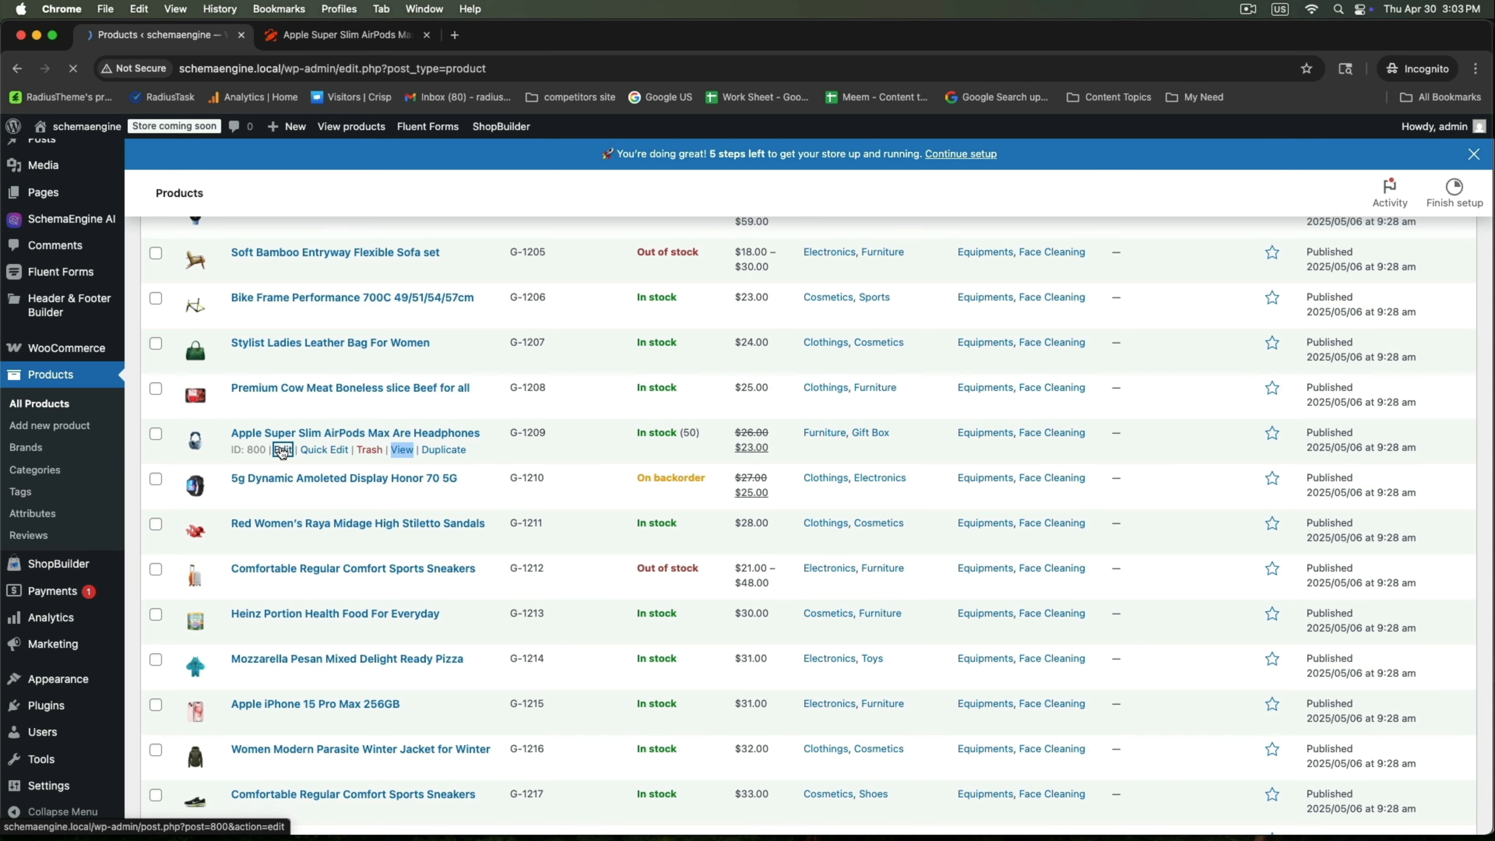
{"action": "scroll", "coordinate": [881, 541], "scroll_direction": "down", "scroll_amount": 15}
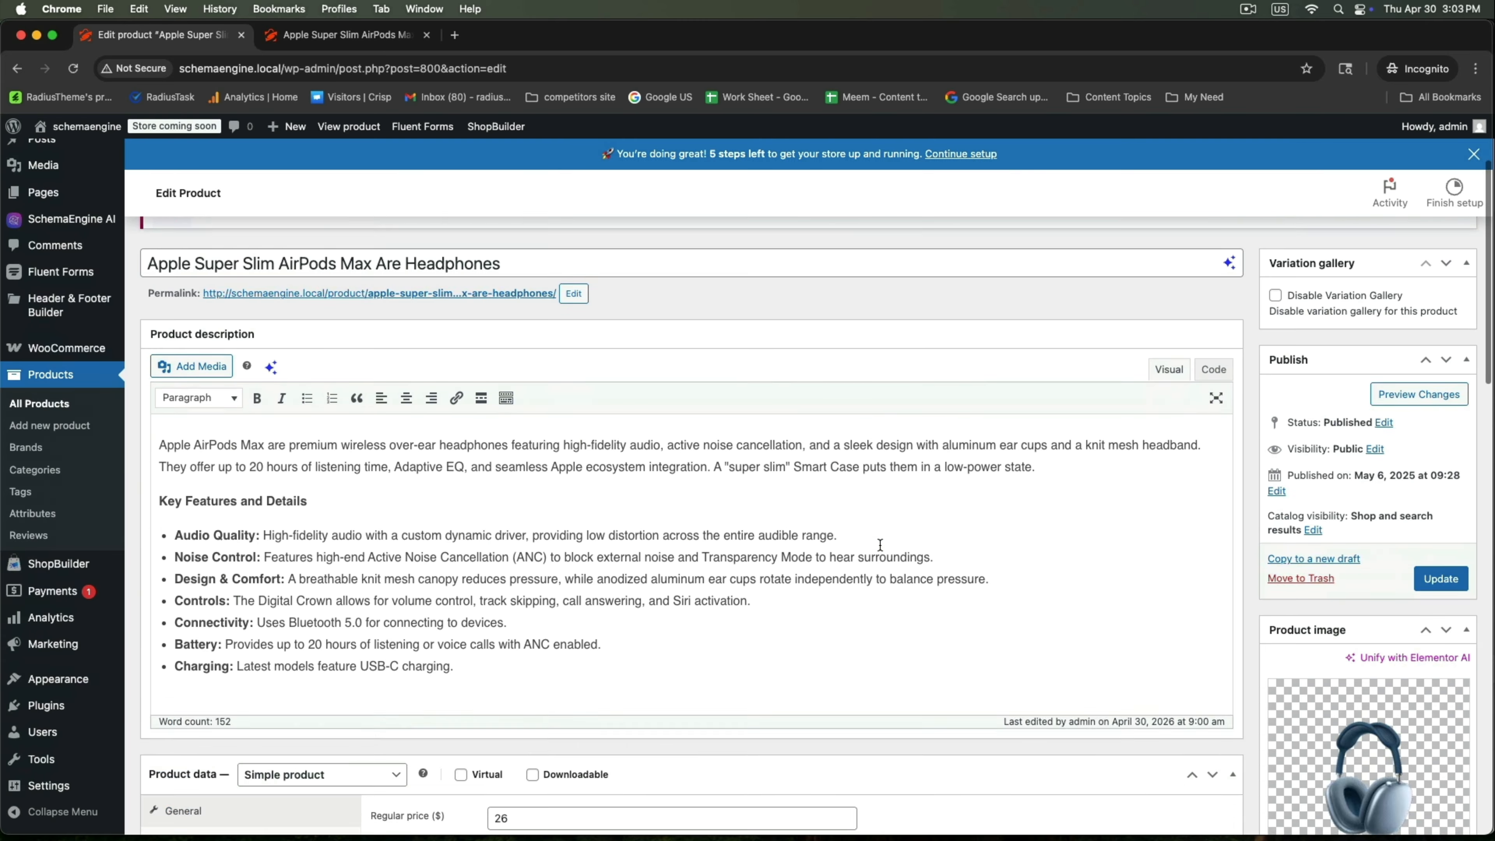
{"action": "scroll", "coordinate": [880, 548], "scroll_direction": "up", "scroll_amount": 2}
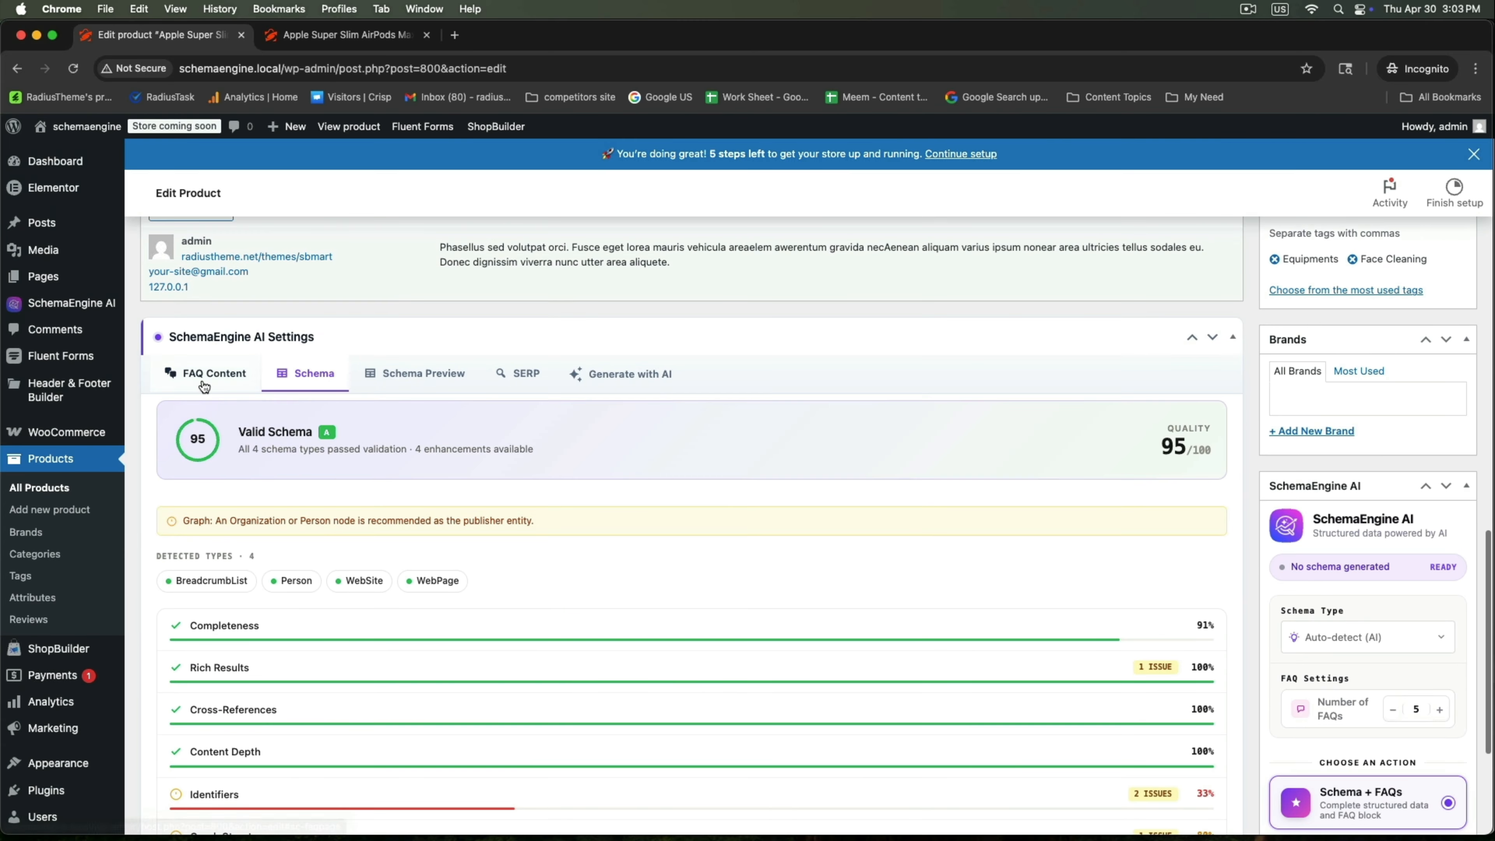
- Examine the product's FAQ Content, Schema validation, SERP preview and Generate with AI sections in SchemaEngine AI Settings
{"action": "left_click", "coordinate": [206, 375]}
{"action": "left_click", "coordinate": [306, 374]}
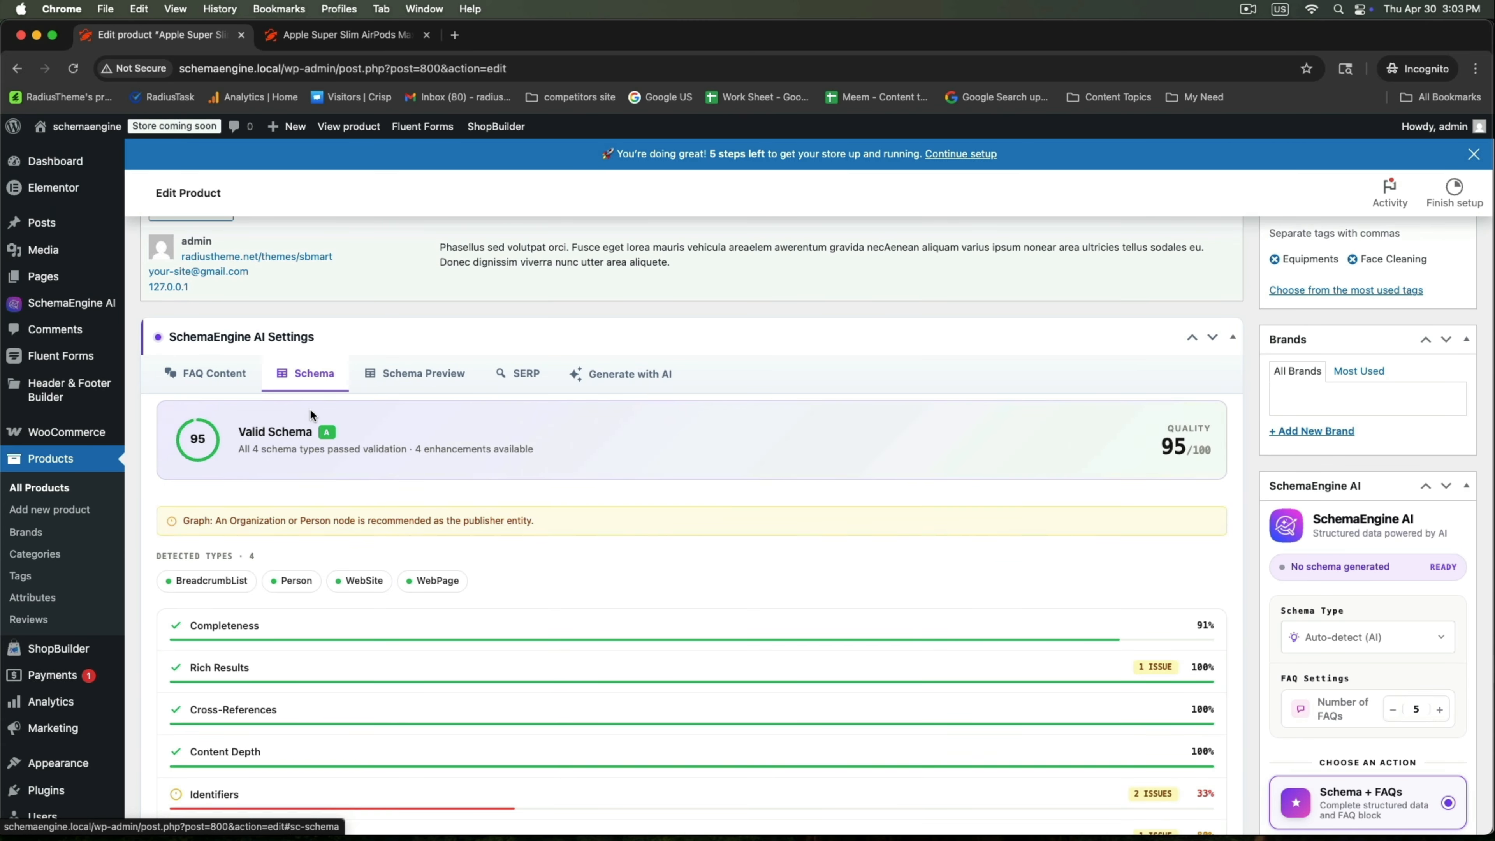
{"action": "scroll", "coordinate": [395, 445], "scroll_direction": "down", "scroll_amount": 5}
{"action": "scroll", "coordinate": [493, 560], "scroll_direction": "up", "scroll_amount": 3}
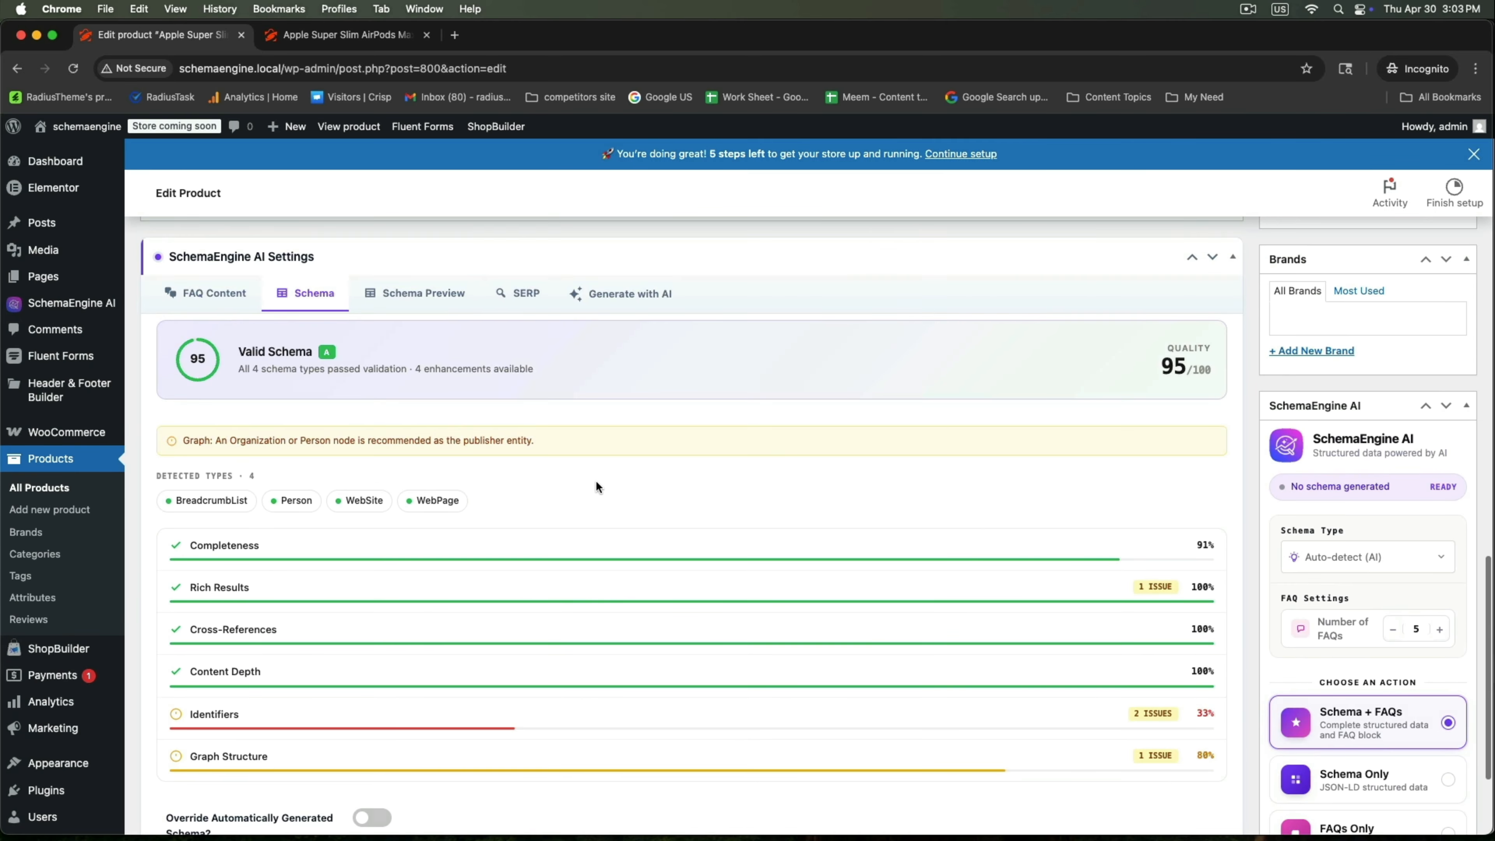
{"action": "left_click", "coordinate": [516, 296]}
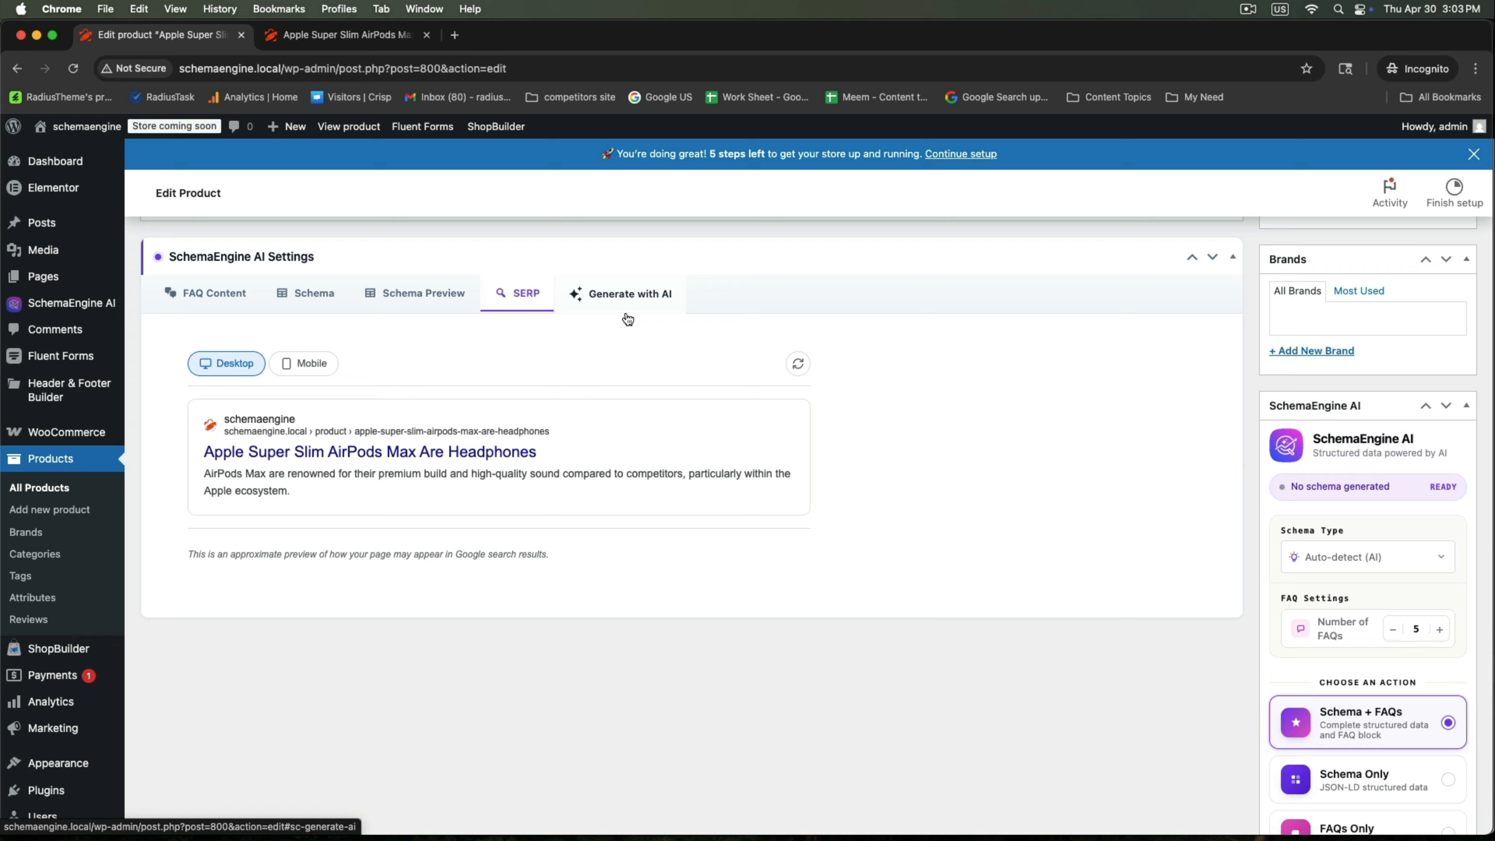
{"action": "left_click", "coordinate": [614, 294]}
{"action": "scroll", "coordinate": [1295, 436], "scroll_direction": "down", "scroll_amount": 4}
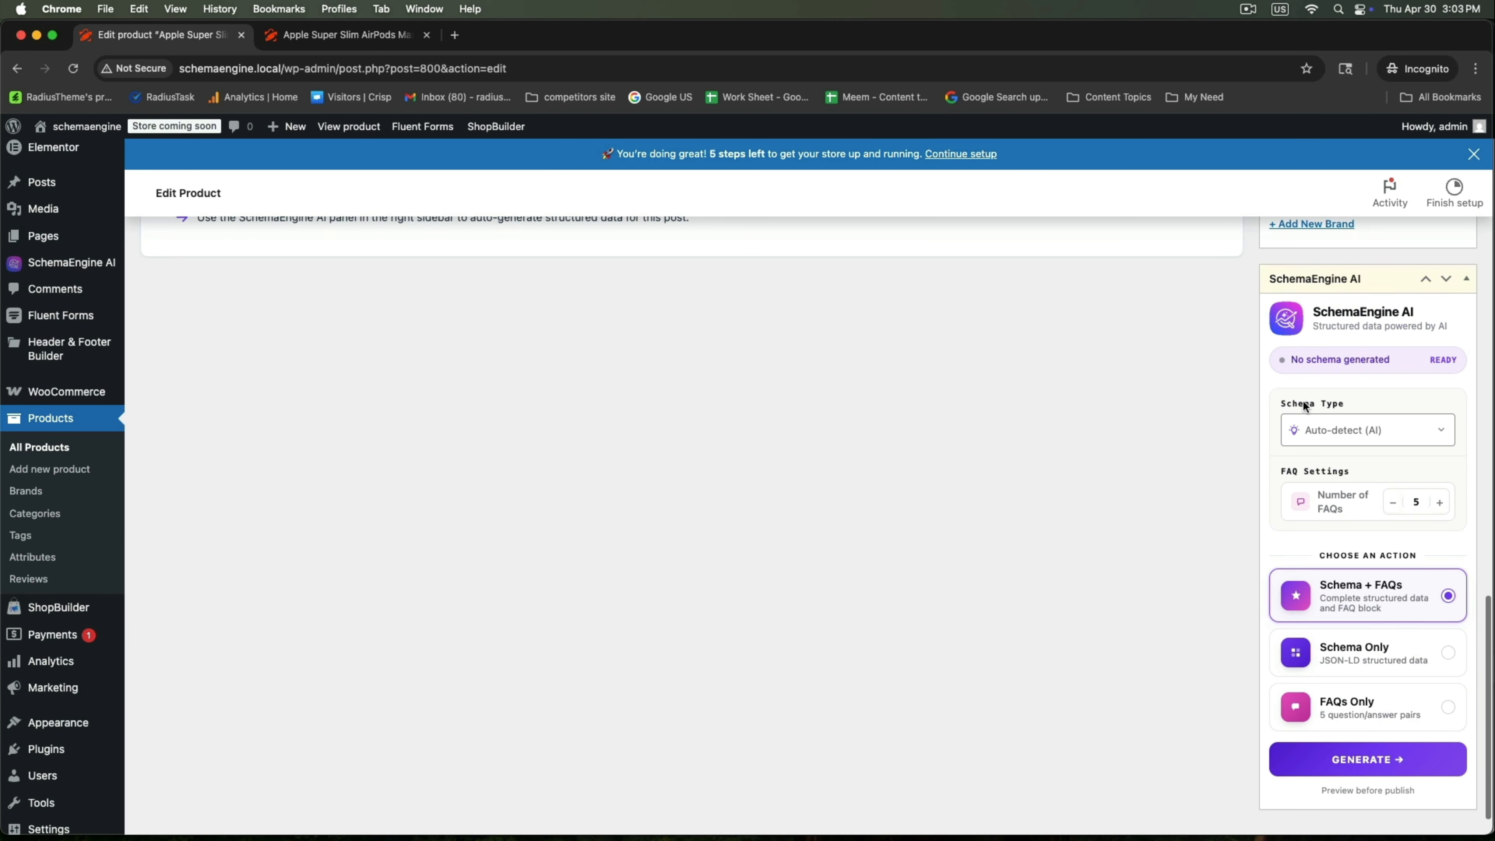
- Check the product's schema generation status and set Schema Type to Auto-detect (AI)
{"action": "left_click_drag", "start_coordinate": [1291, 360], "coordinate": [1392, 363]}
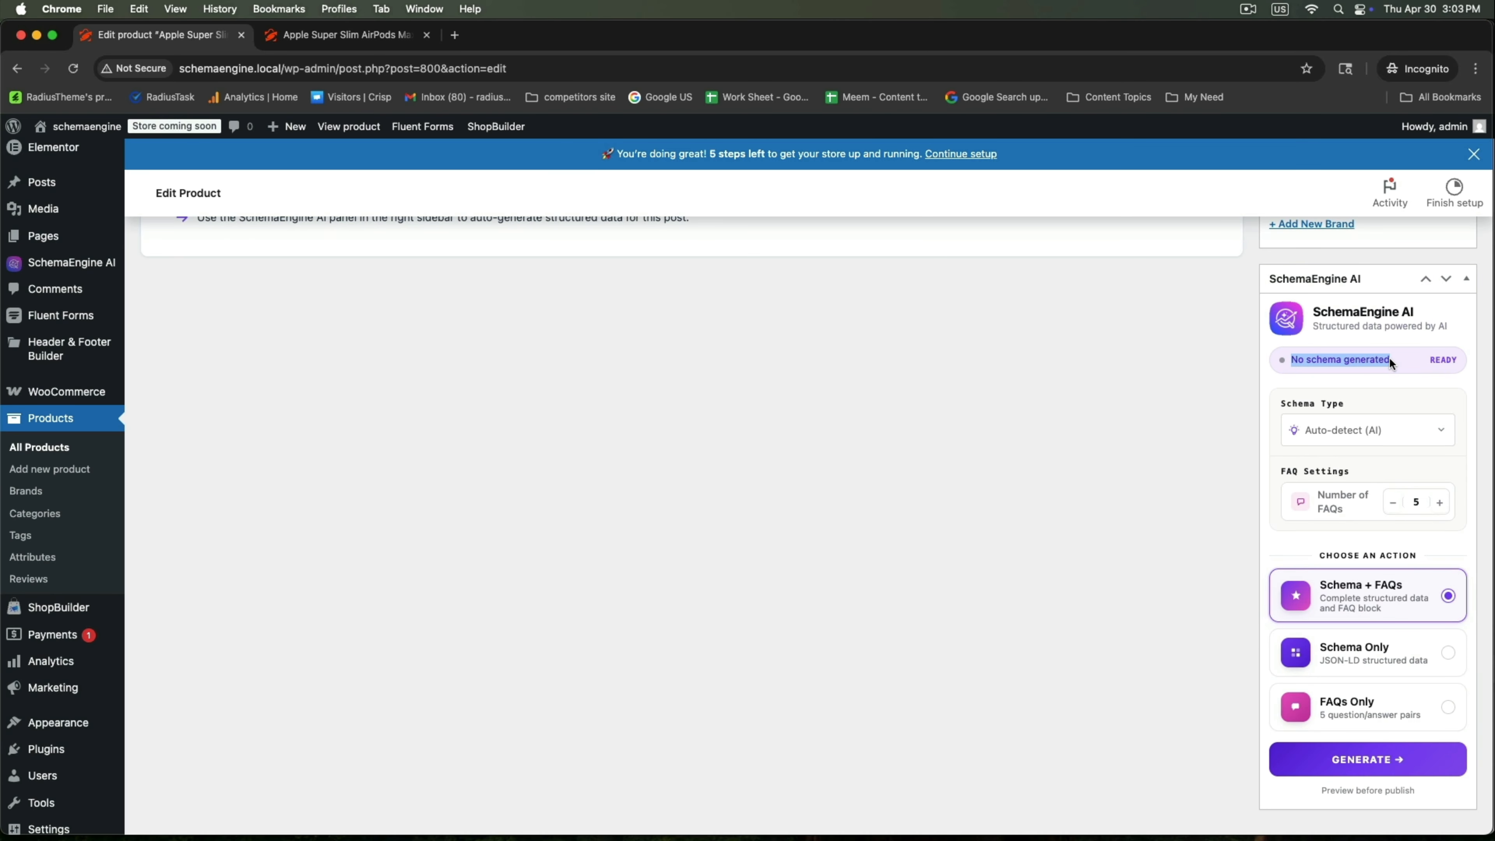
{"action": "left_click", "coordinate": [1433, 357]}
{"action": "left_click", "coordinate": [1310, 428]}
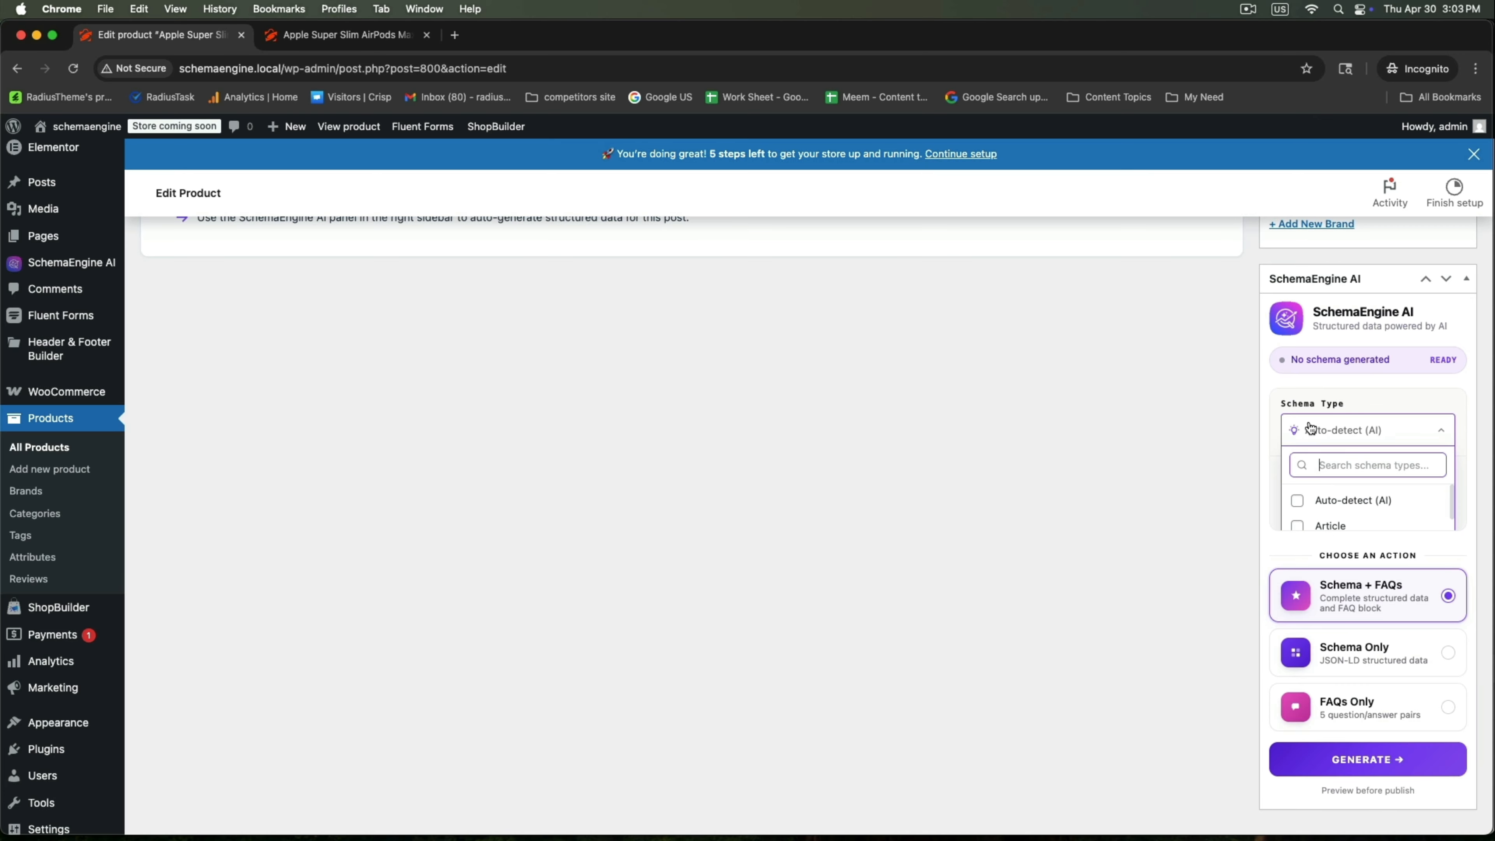
{"action": "left_click", "coordinate": [1317, 435]}
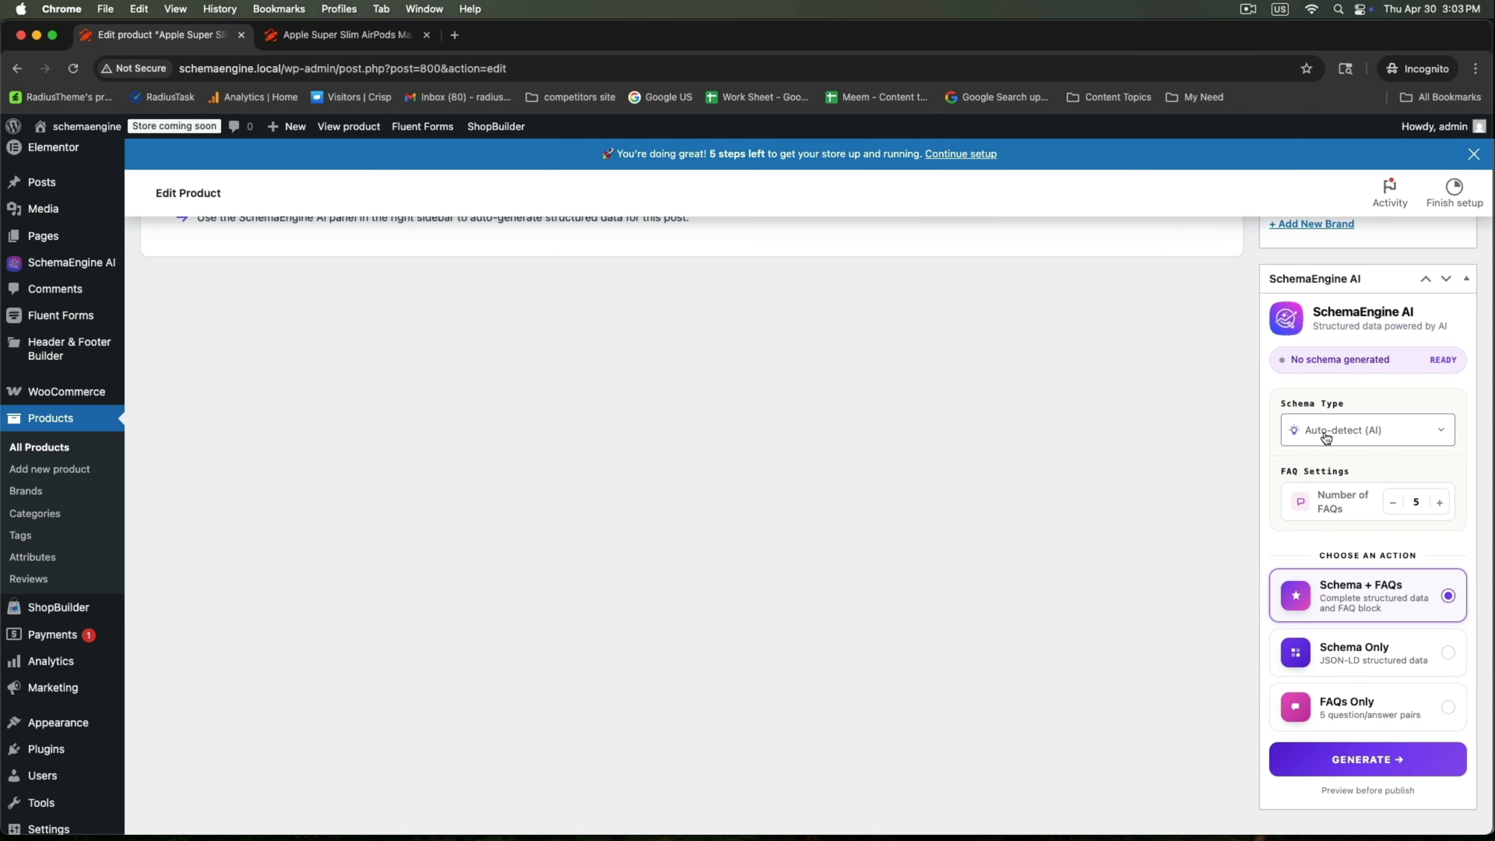
{"action": "left_click", "coordinate": [1347, 438]}
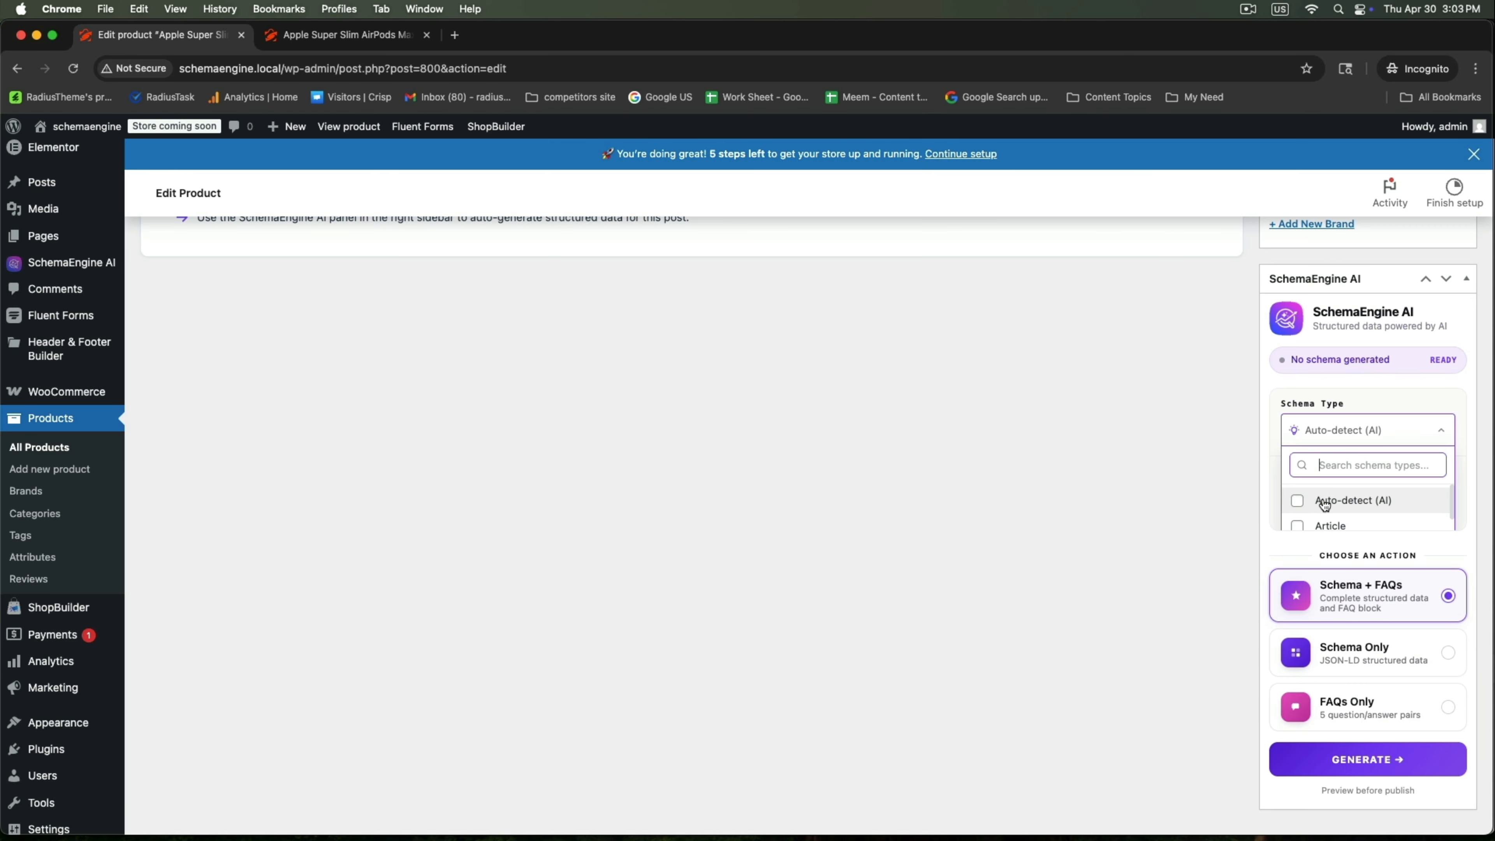
{"action": "left_click", "coordinate": [1299, 501]}
- Generate Schema + FAQs for the product with Number of FAQs at 5 and review the resulting JSON-LD
{"action": "scroll", "coordinate": [1137, 510], "scroll_direction": "down", "scroll_amount": 2}
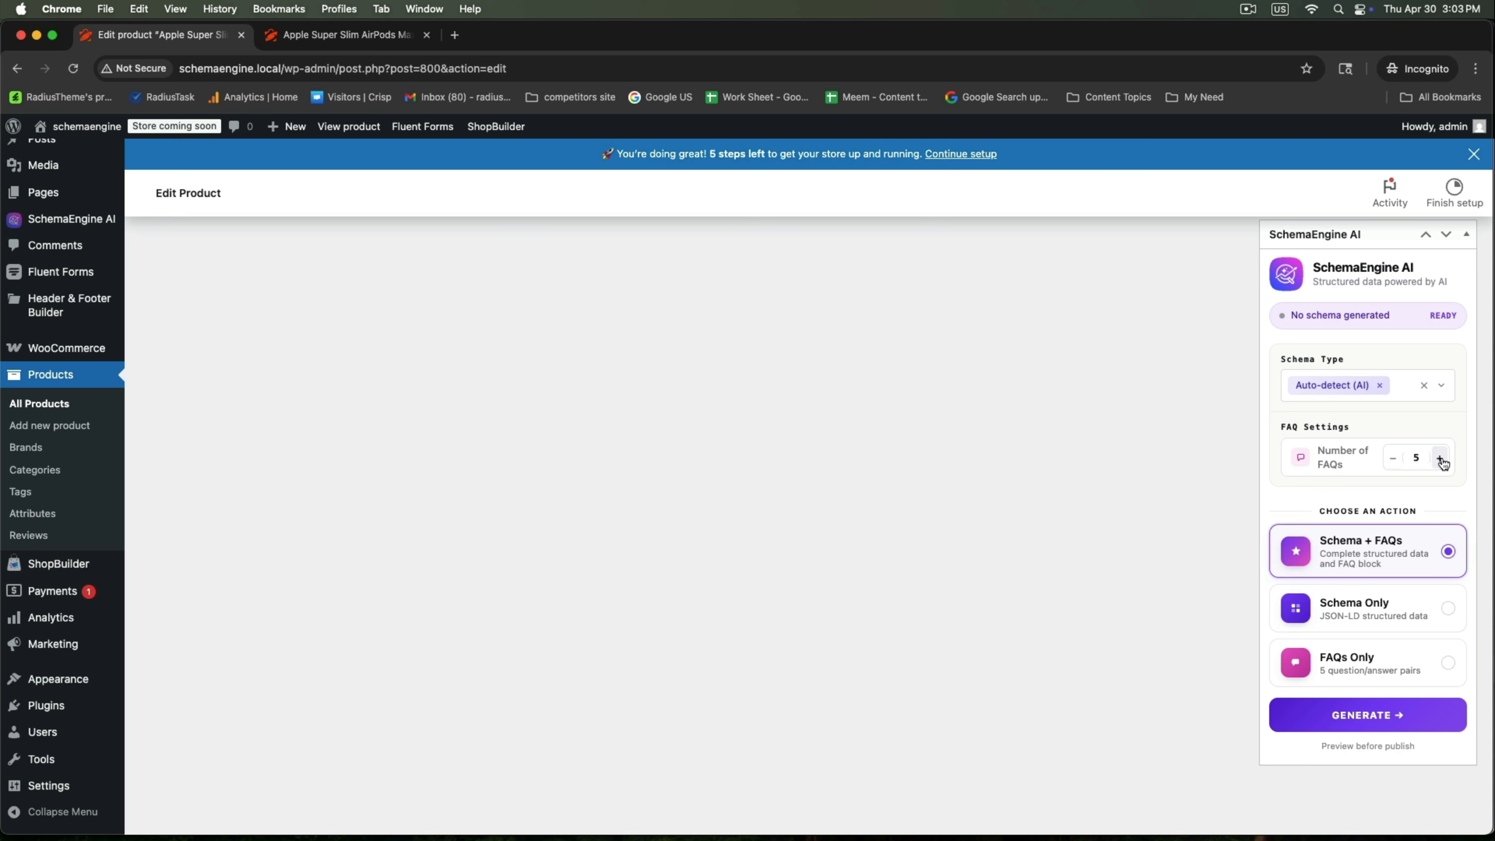
{"action": "left_click", "coordinate": [1393, 458]}
{"action": "scroll", "coordinate": [1324, 607], "scroll_direction": "down", "scroll_amount": 1}
{"action": "scroll", "coordinate": [1345, 555], "scroll_direction": "up", "scroll_amount": 1}
{"action": "left_click", "coordinate": [1381, 714]}
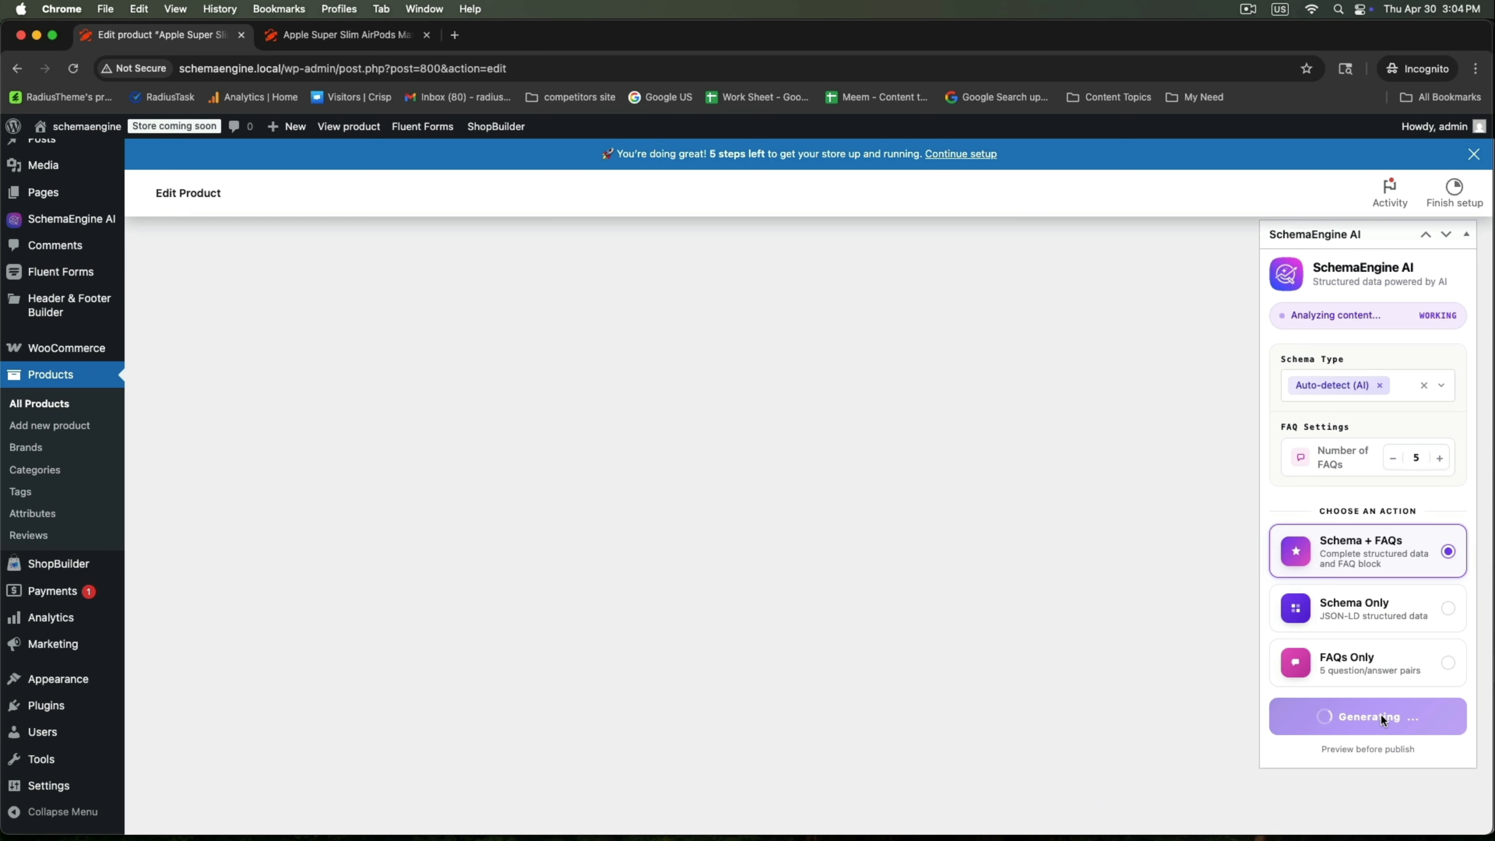
{"action": "scroll", "coordinate": [900, 660], "scroll_direction": "down", "scroll_amount": 5}
{"action": "scroll", "coordinate": [900, 660], "scroll_direction": "up", "scroll_amount": 5}
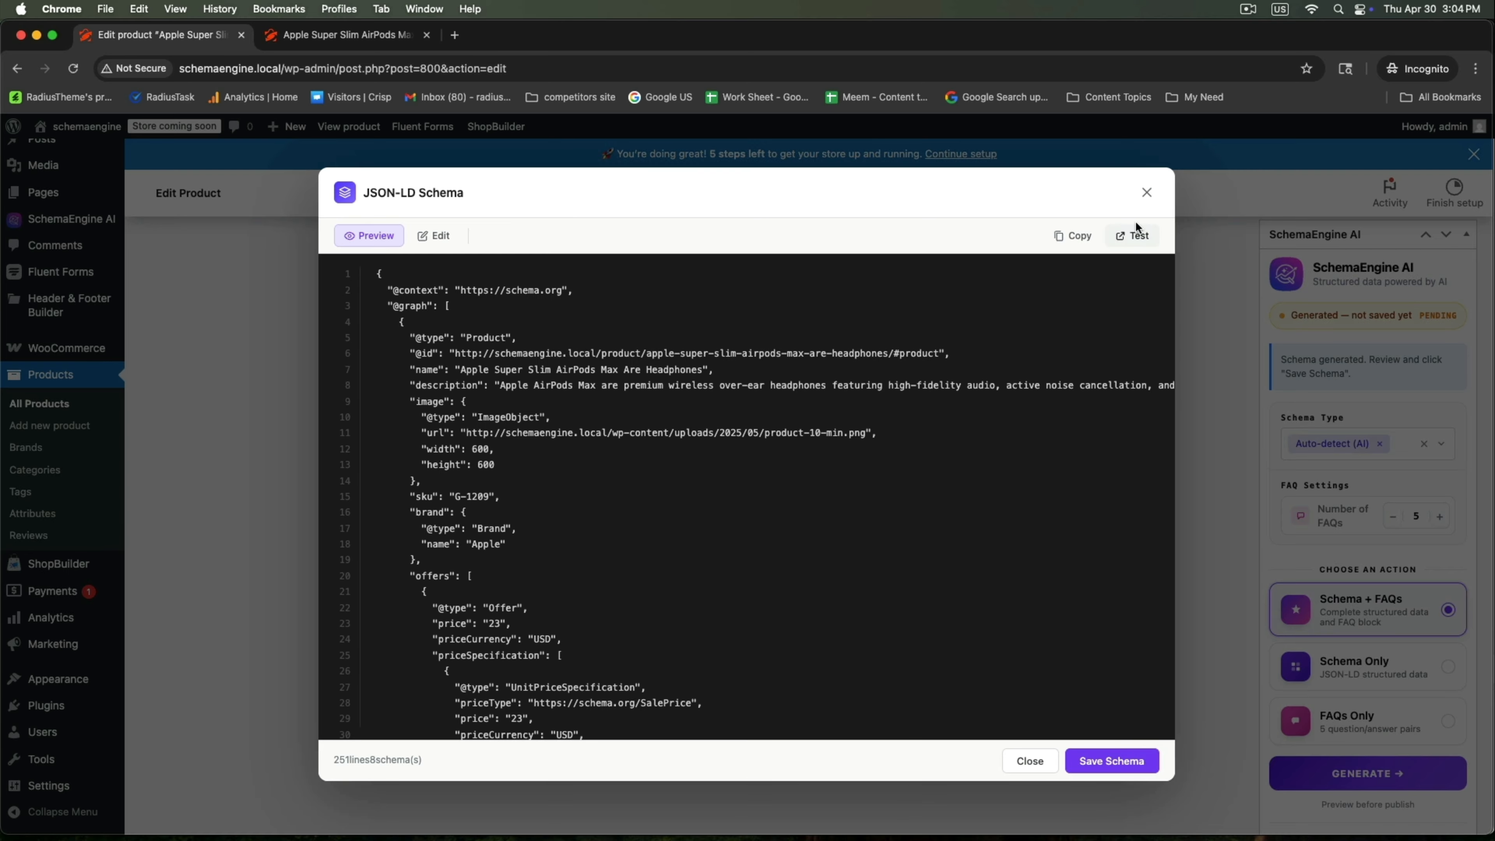
- Send the generated JSON-LD schema to Google's Rich Results Test, choose the inspection device and run the code test
{"action": "left_click", "coordinate": [1132, 236]}
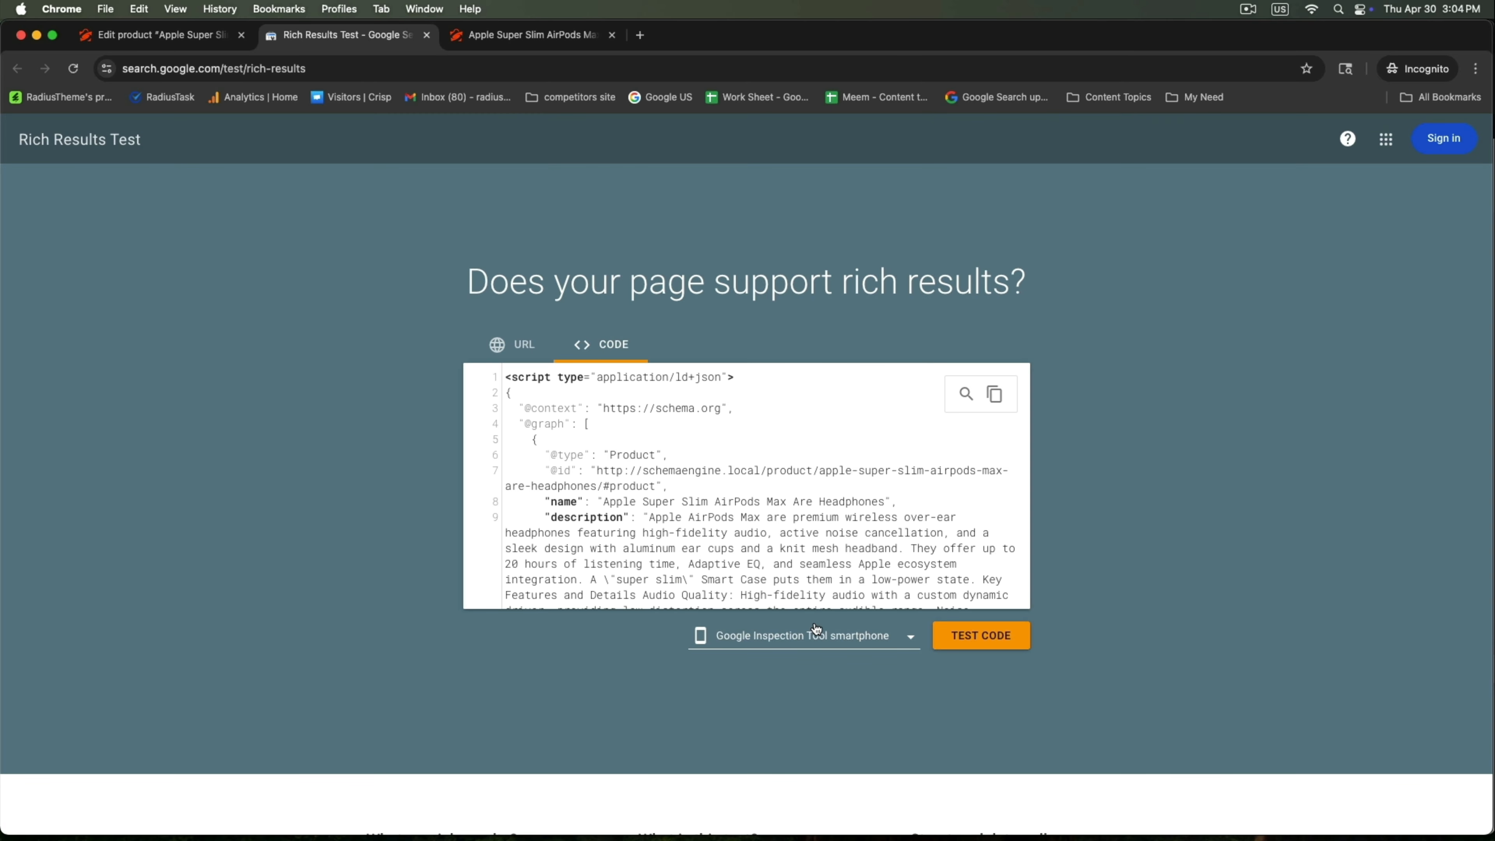
{"action": "left_click", "coordinate": [841, 633]}
{"action": "left_click", "coordinate": [769, 680]}
{"action": "left_click", "coordinate": [965, 641]}
{"action": "left_click", "coordinate": [813, 510]}
{"action": "left_click", "coordinate": [962, 636]}
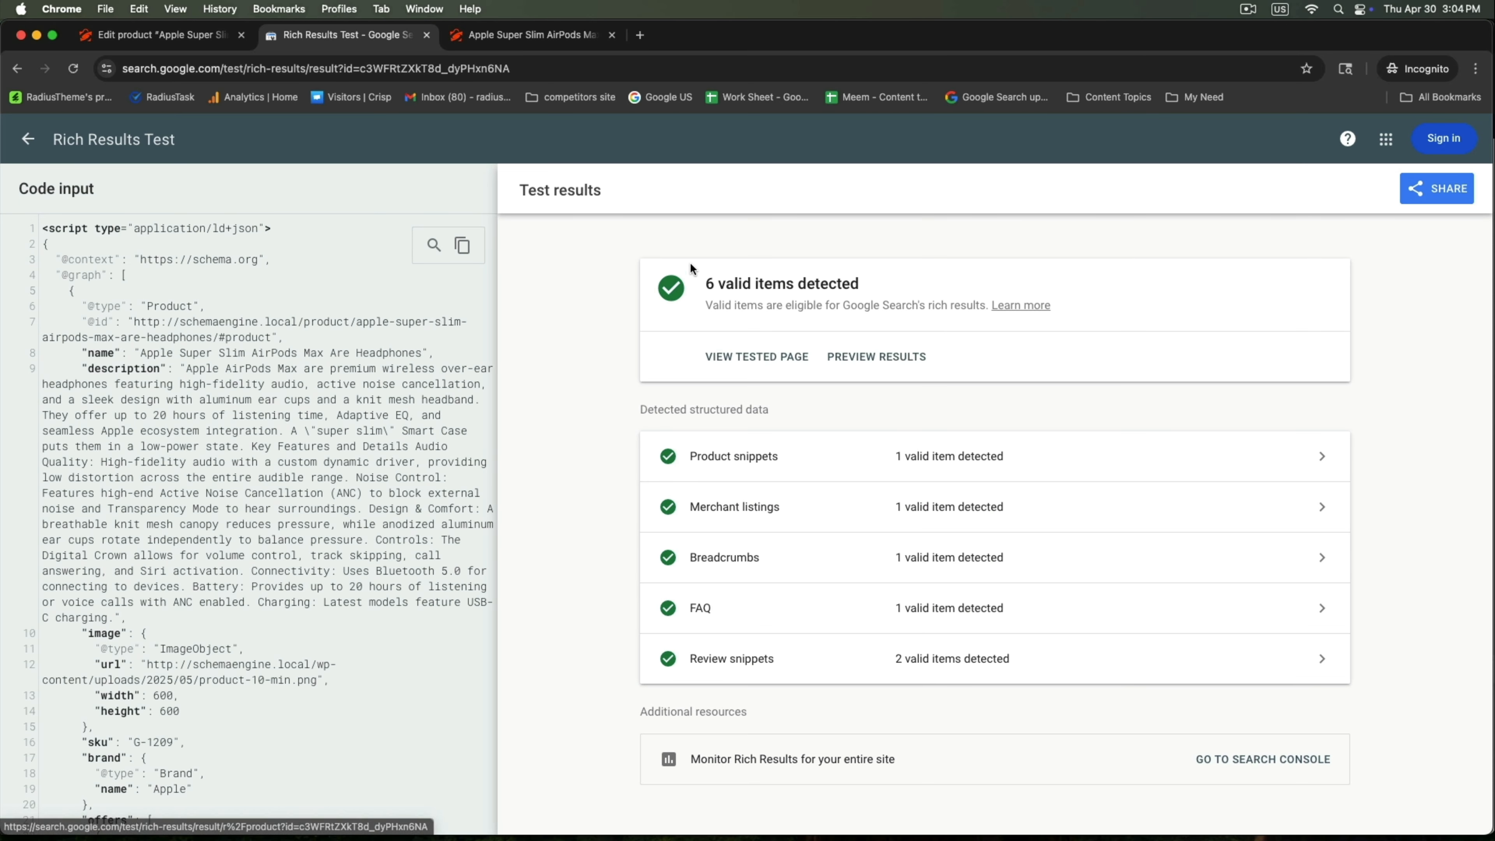
- Open the Product snippets result and examine the detected headphones item's image, brand, offer, seller and return policy data
{"action": "left_click_drag", "start_coordinate": [705, 285], "coordinate": [883, 289]}
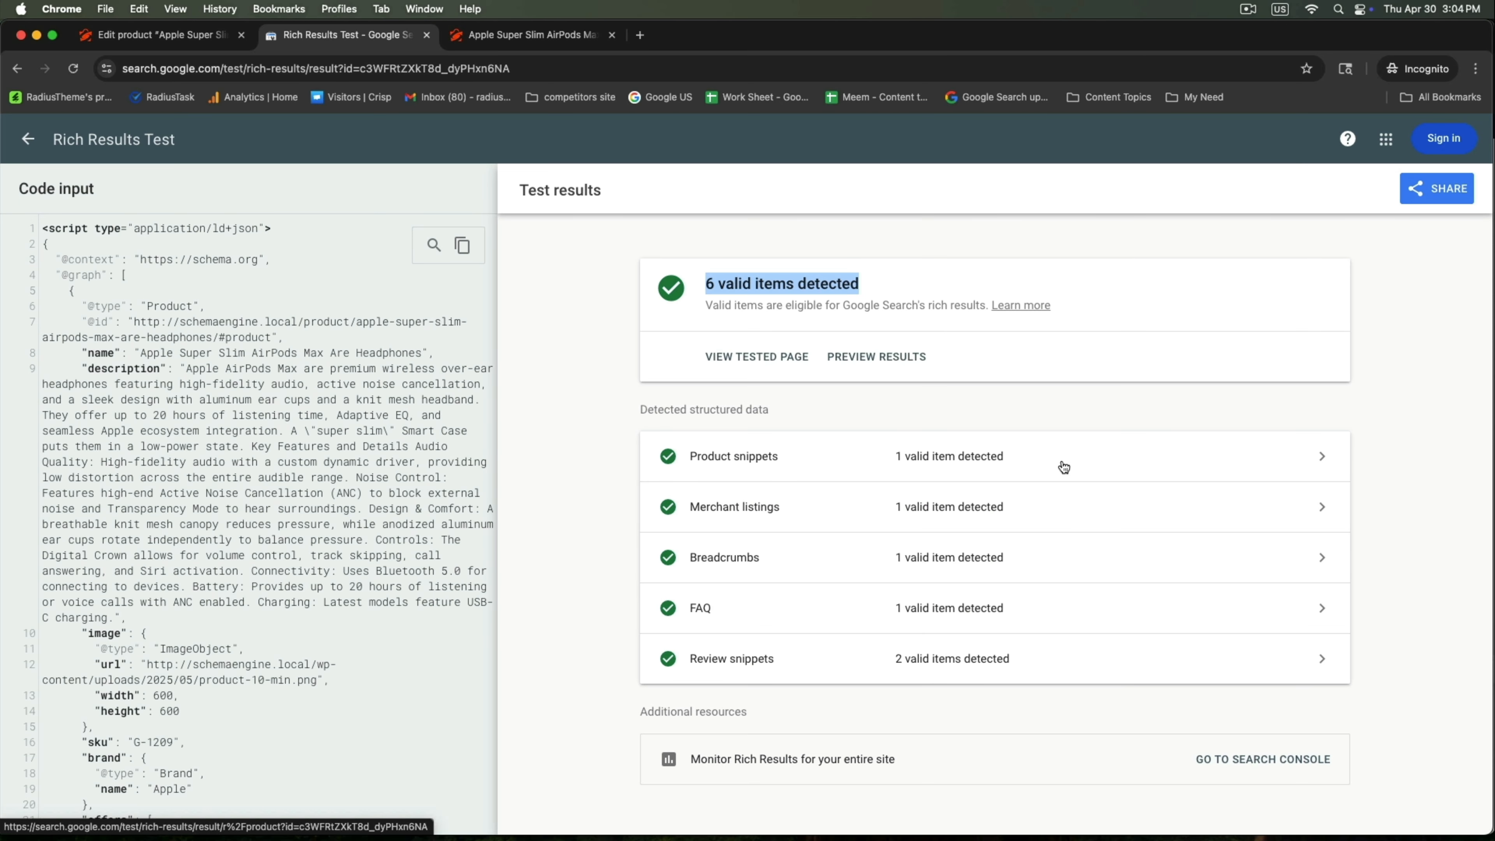
{"action": "left_click", "coordinate": [1184, 458]}
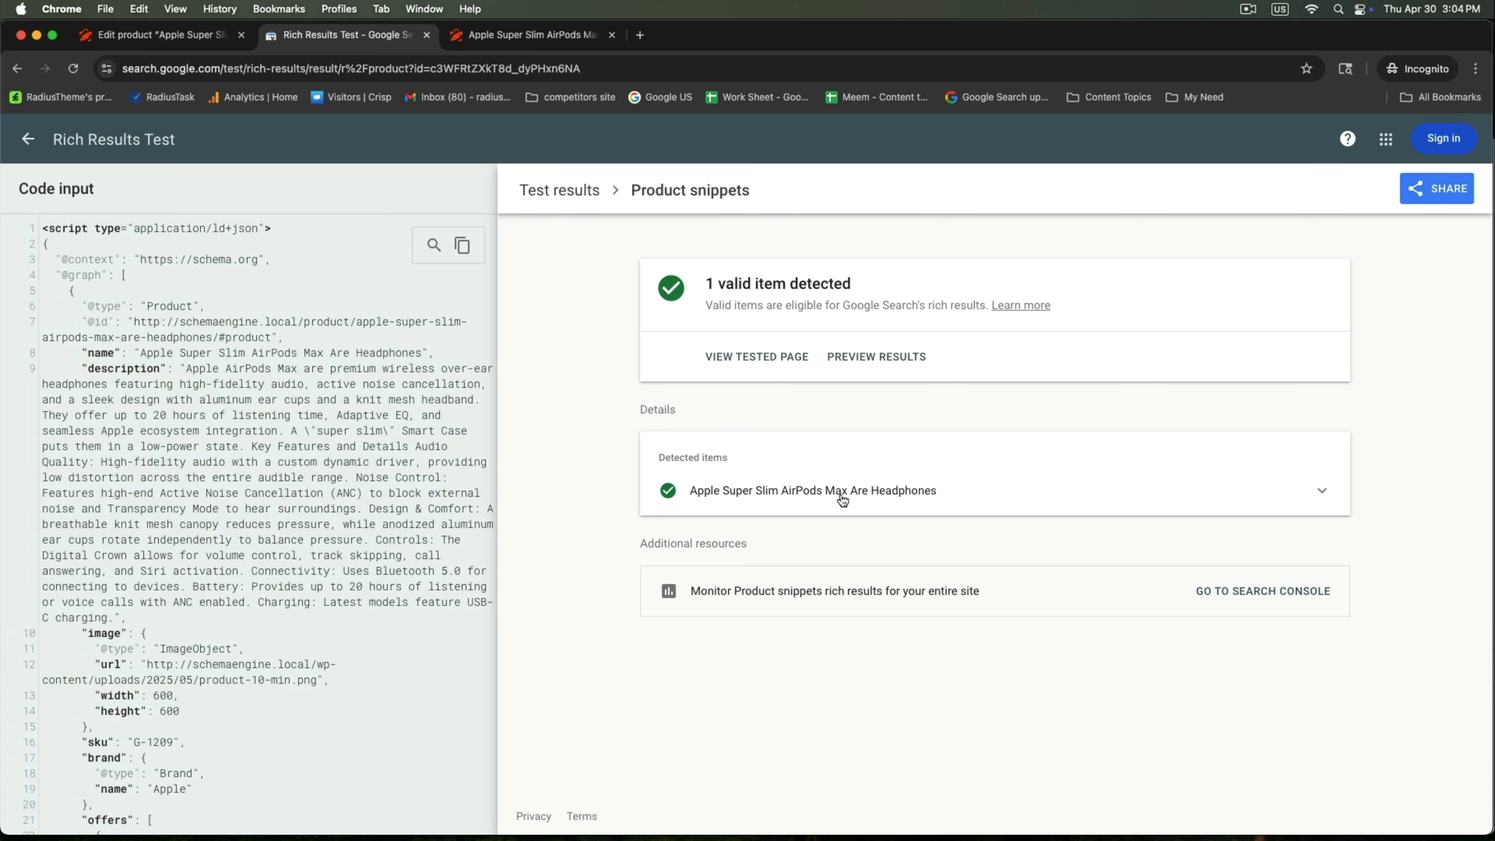
{"action": "left_click", "coordinate": [842, 499]}
{"action": "scroll", "coordinate": [842, 501], "scroll_direction": "down", "scroll_amount": 5}
{"action": "scroll", "coordinate": [843, 501], "scroll_direction": "up", "scroll_amount": 1}
{"action": "scroll", "coordinate": [1056, 623], "scroll_direction": "down", "scroll_amount": 15}
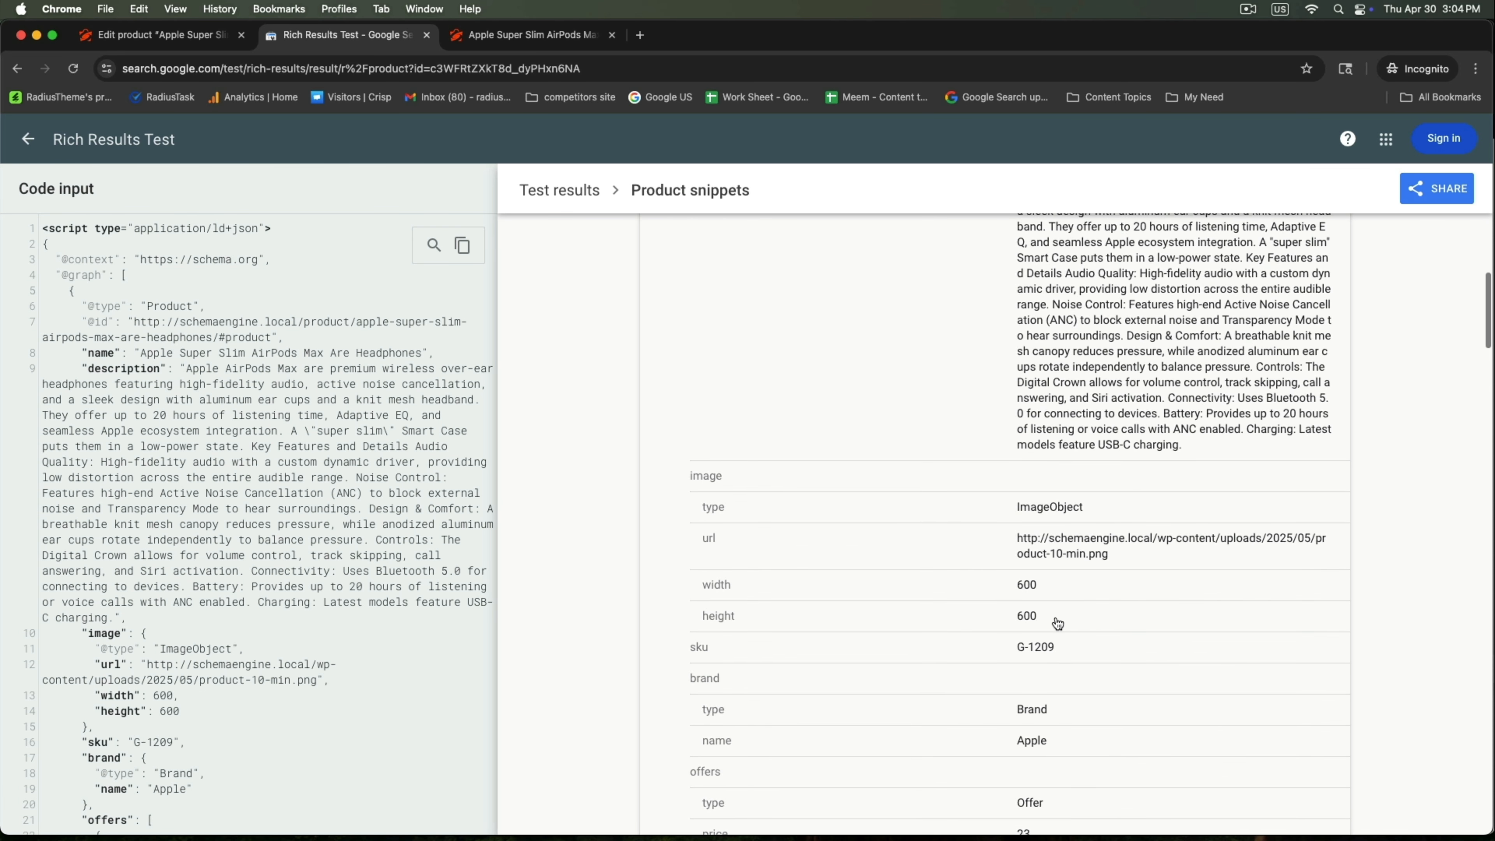
{"action": "scroll", "coordinate": [966, 566], "scroll_direction": "down", "scroll_amount": 20}
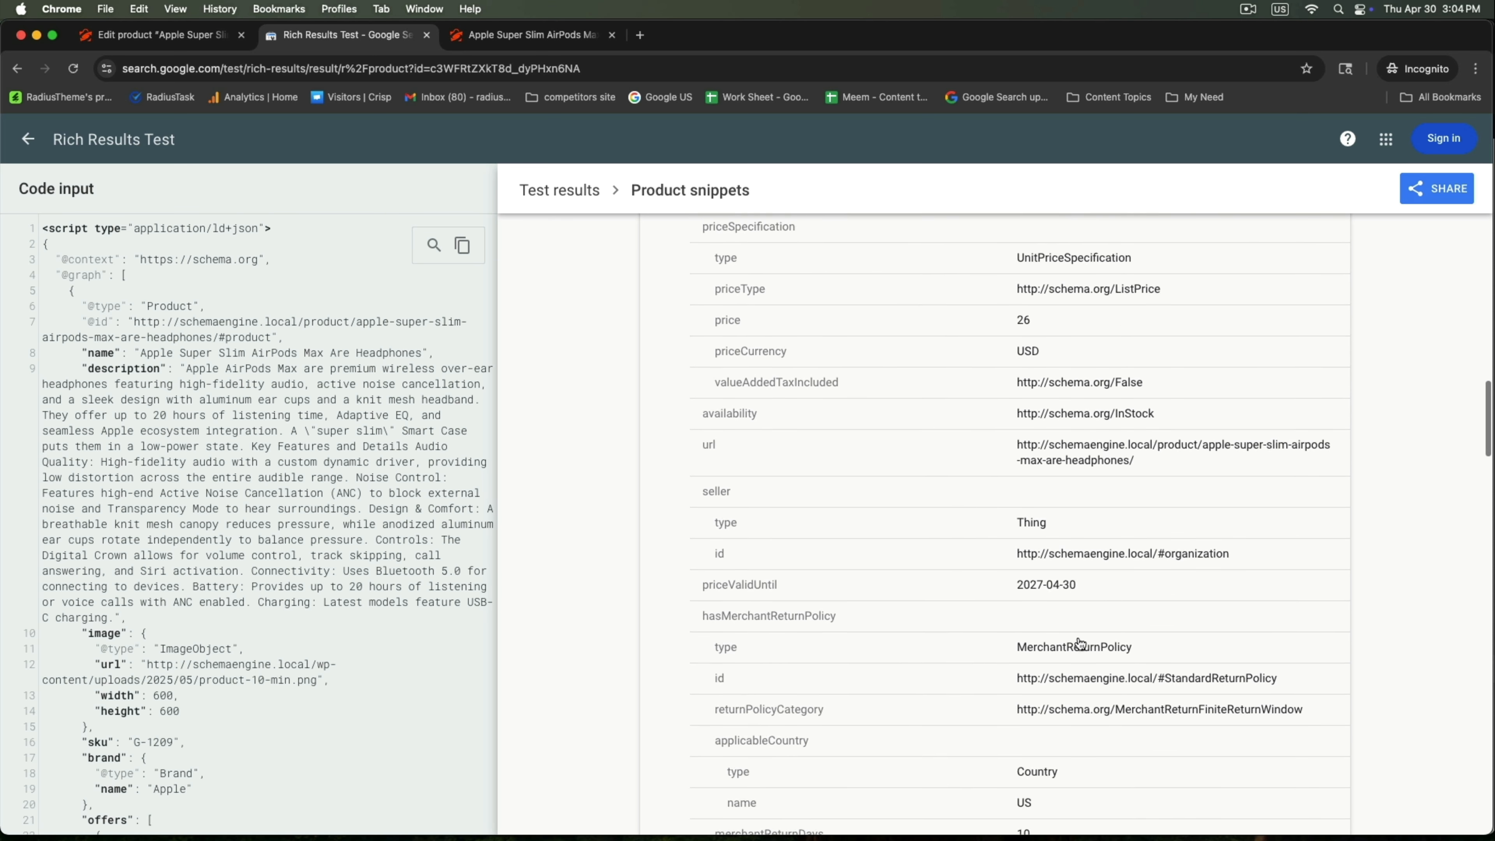
{"action": "scroll", "coordinate": [1080, 644], "scroll_direction": "down", "scroll_amount": 15}
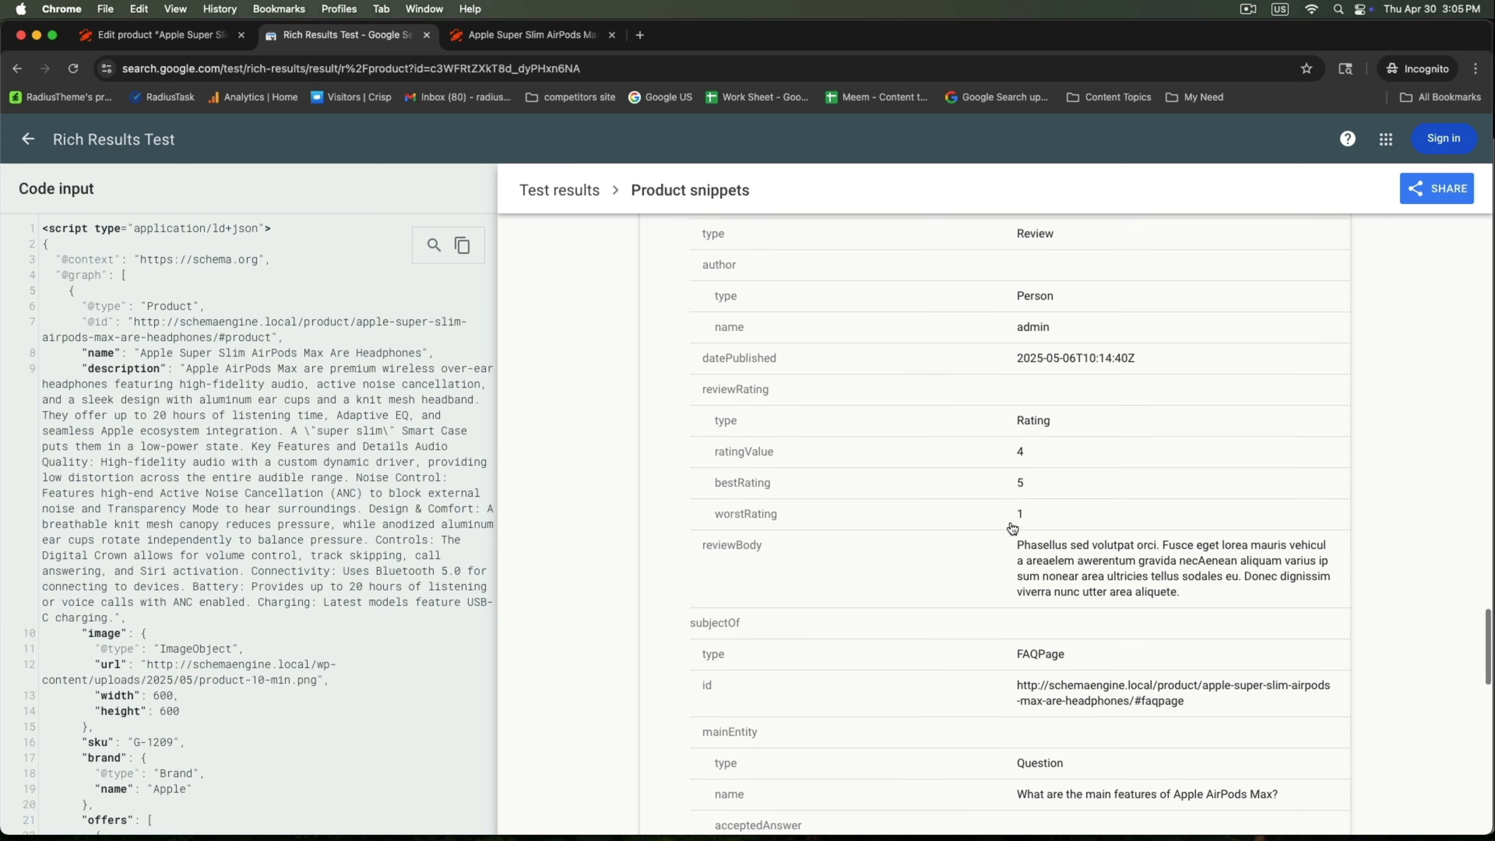
- Examine the detected item's review and FAQPage entries, recheck its shipping and price data, and collapse its details
{"action": "scroll", "coordinate": [1012, 528], "scroll_direction": "down", "scroll_amount": 5}
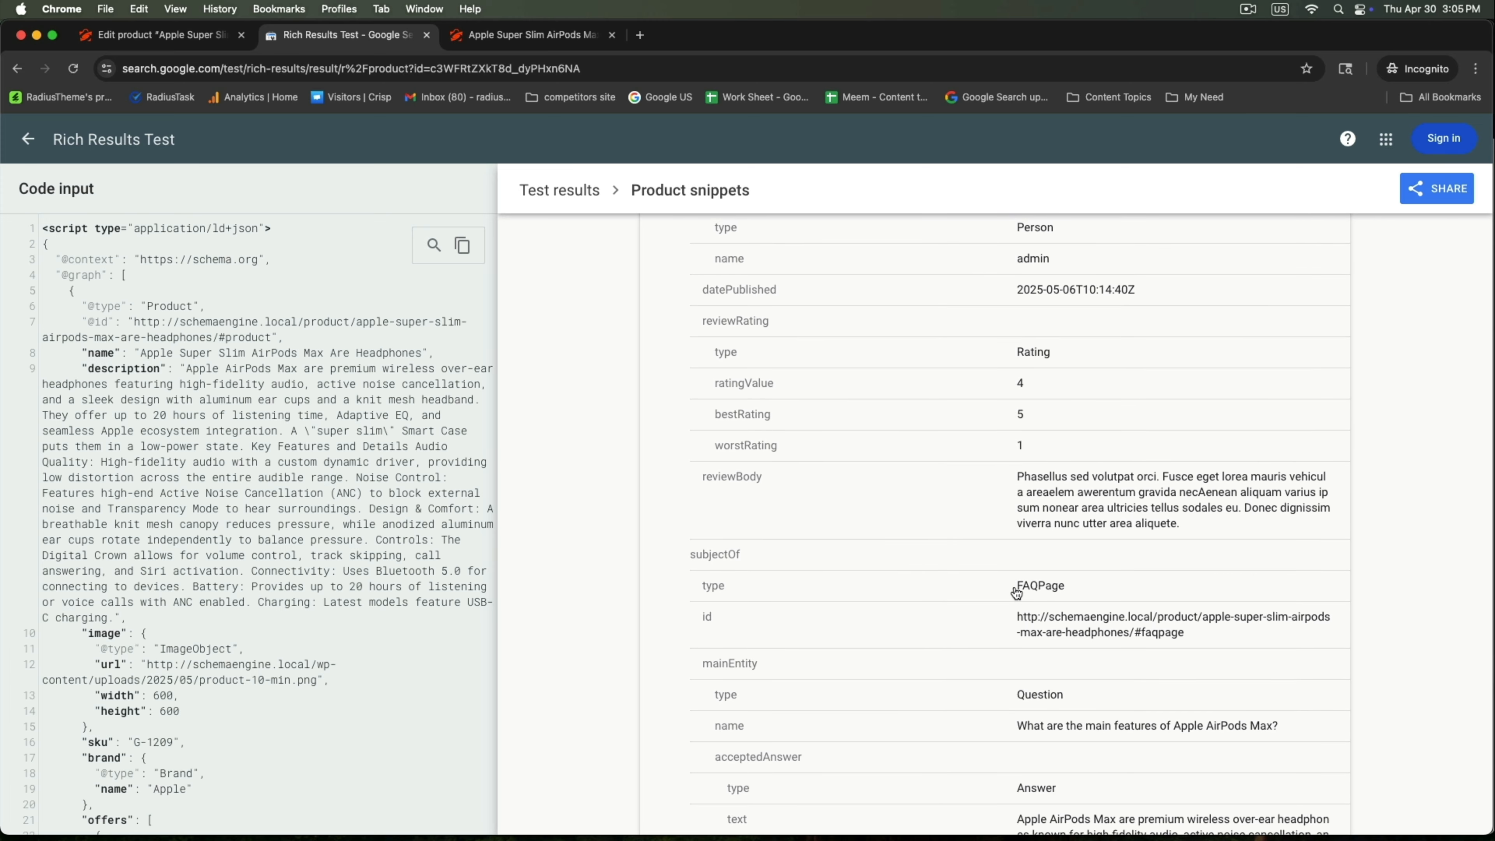
{"action": "scroll", "coordinate": [1054, 601], "scroll_direction": "down", "scroll_amount": 20}
{"action": "scroll", "coordinate": [948, 616], "scroll_direction": "up", "scroll_amount": 18}
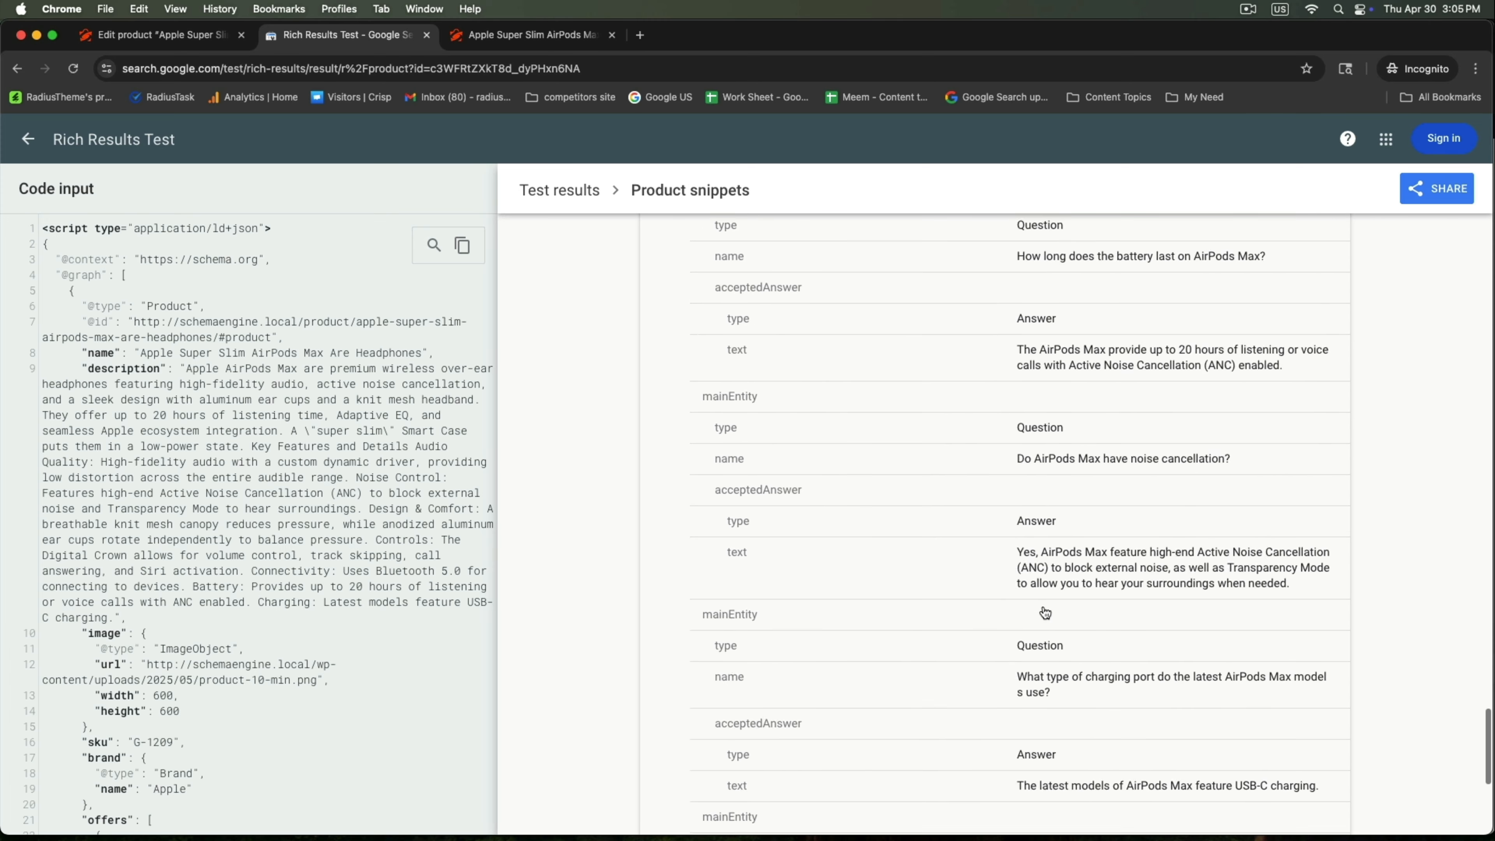
{"action": "scroll", "coordinate": [1044, 613], "scroll_direction": "up", "scroll_amount": 15}
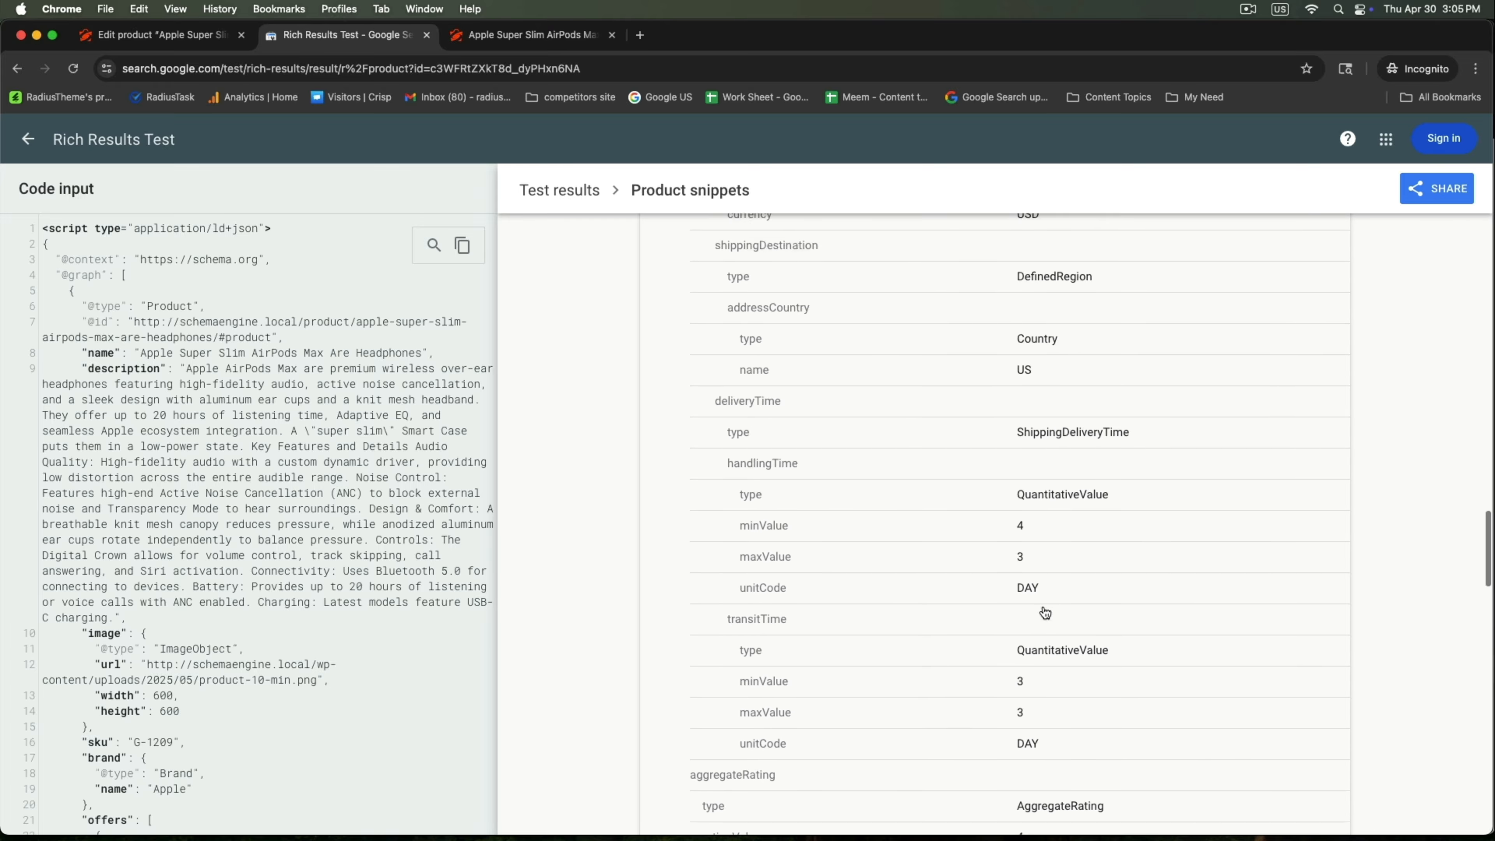
{"action": "scroll", "coordinate": [1044, 613], "scroll_direction": "up", "scroll_amount": 15}
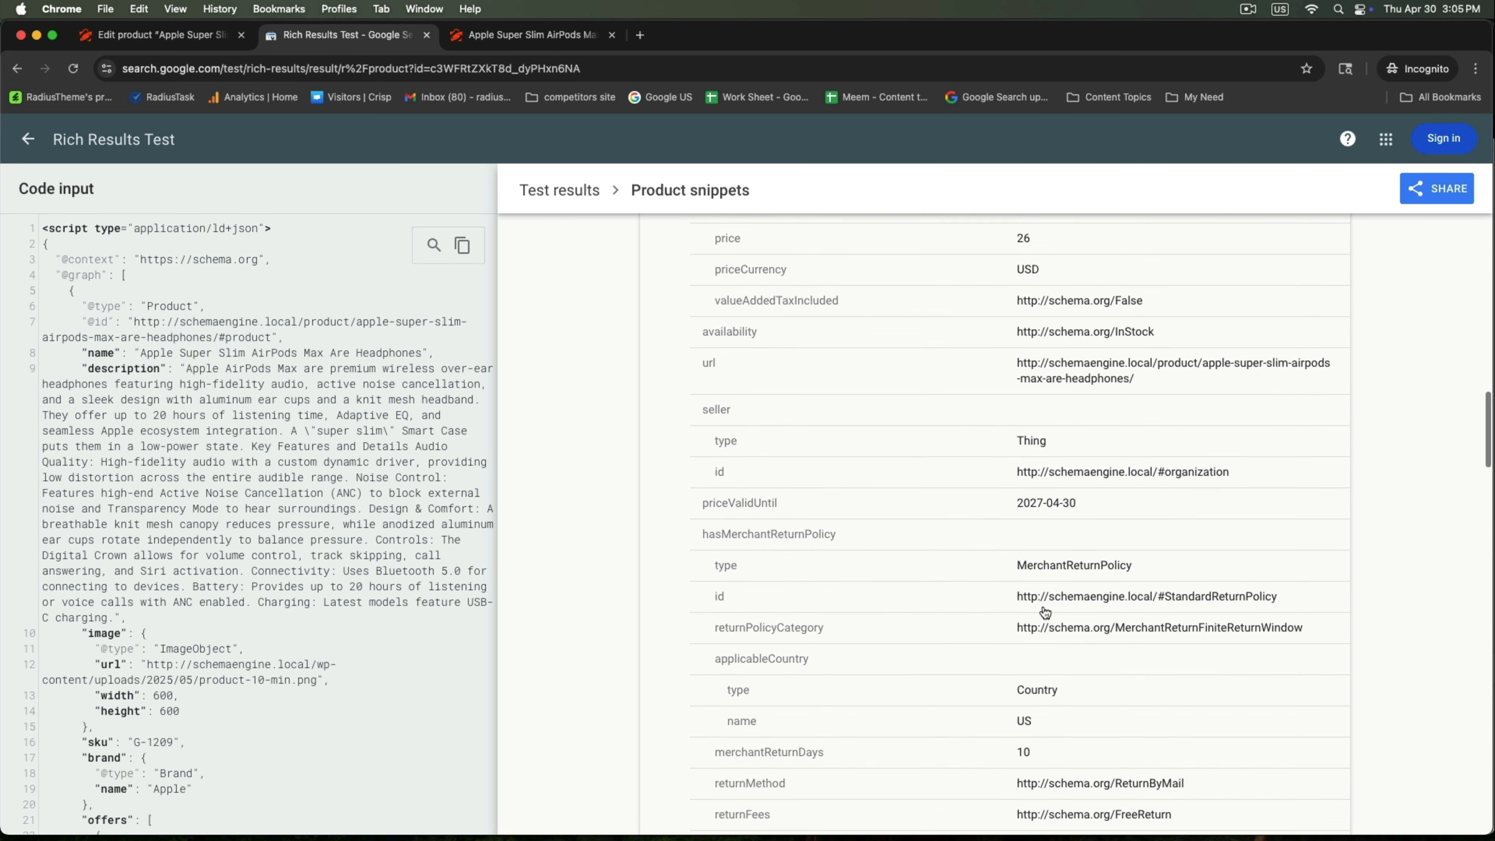
{"action": "scroll", "coordinate": [1045, 612], "scroll_direction": "up", "scroll_amount": 10}
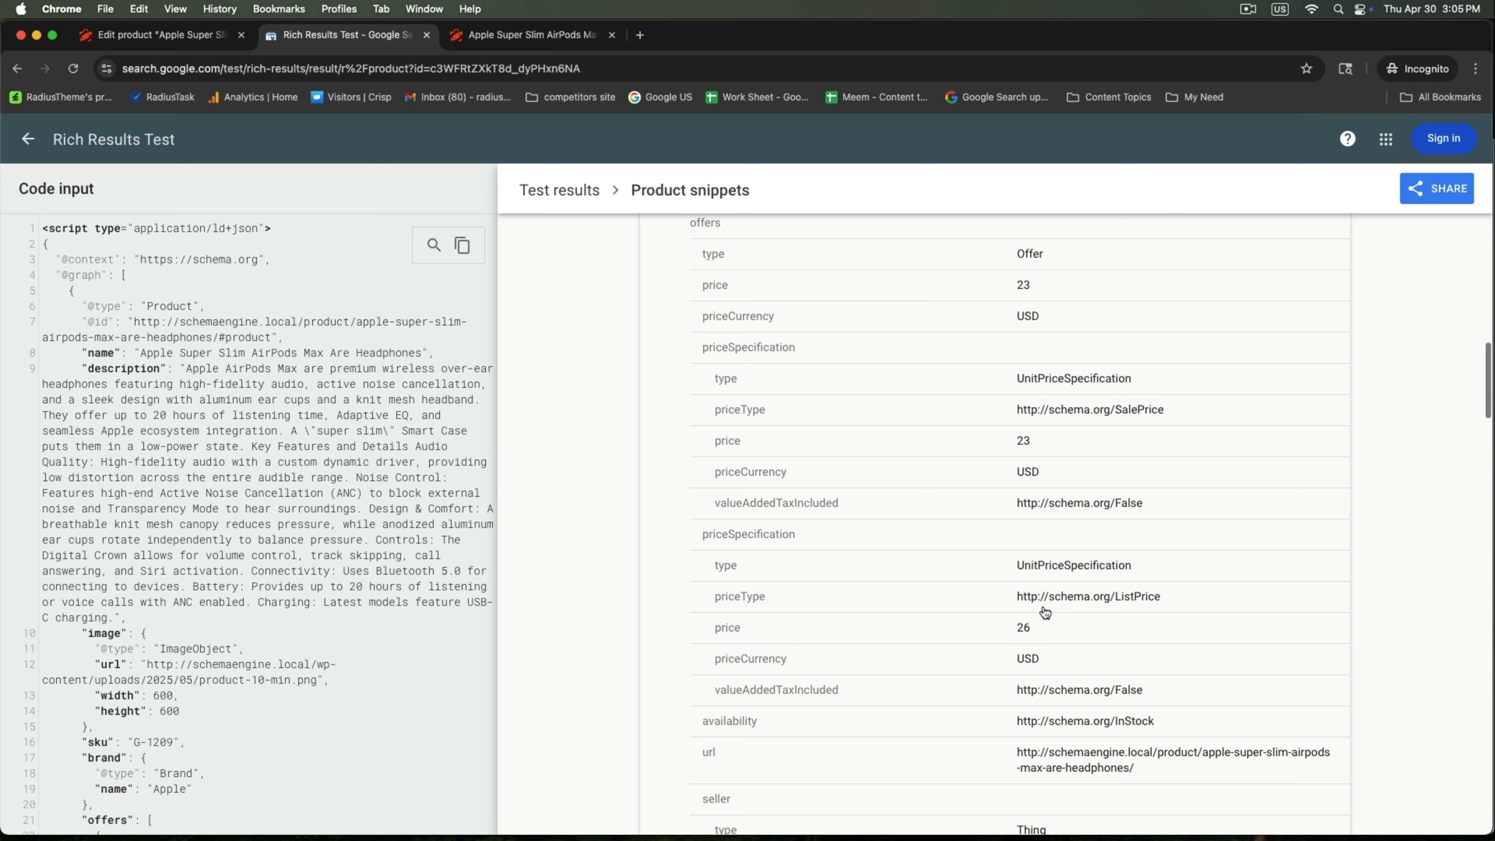
{"action": "scroll", "coordinate": [1045, 612], "scroll_direction": "up", "scroll_amount": 15}
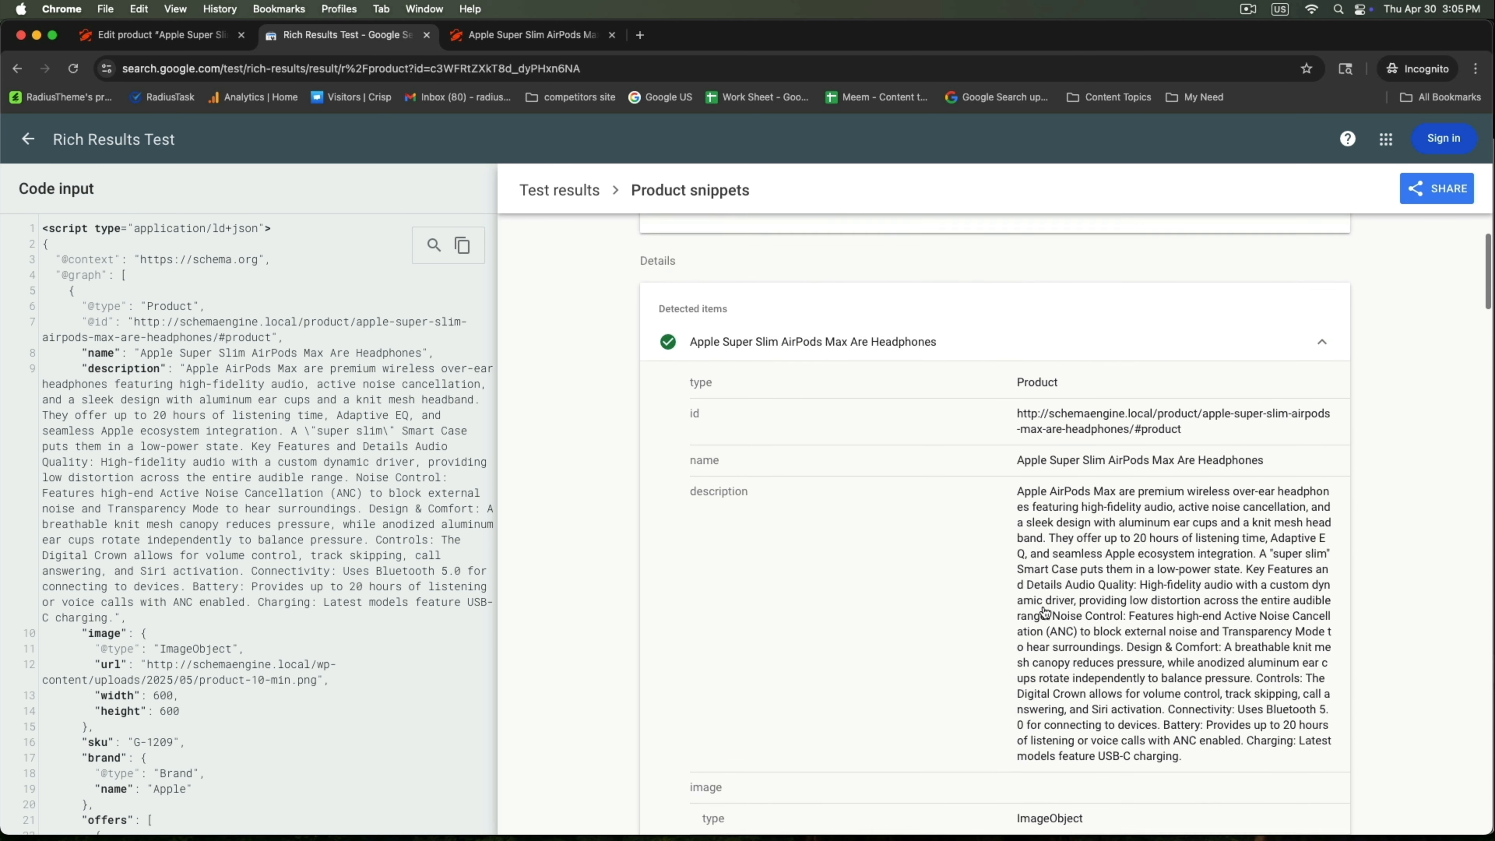
{"action": "left_click", "coordinate": [1317, 494]}
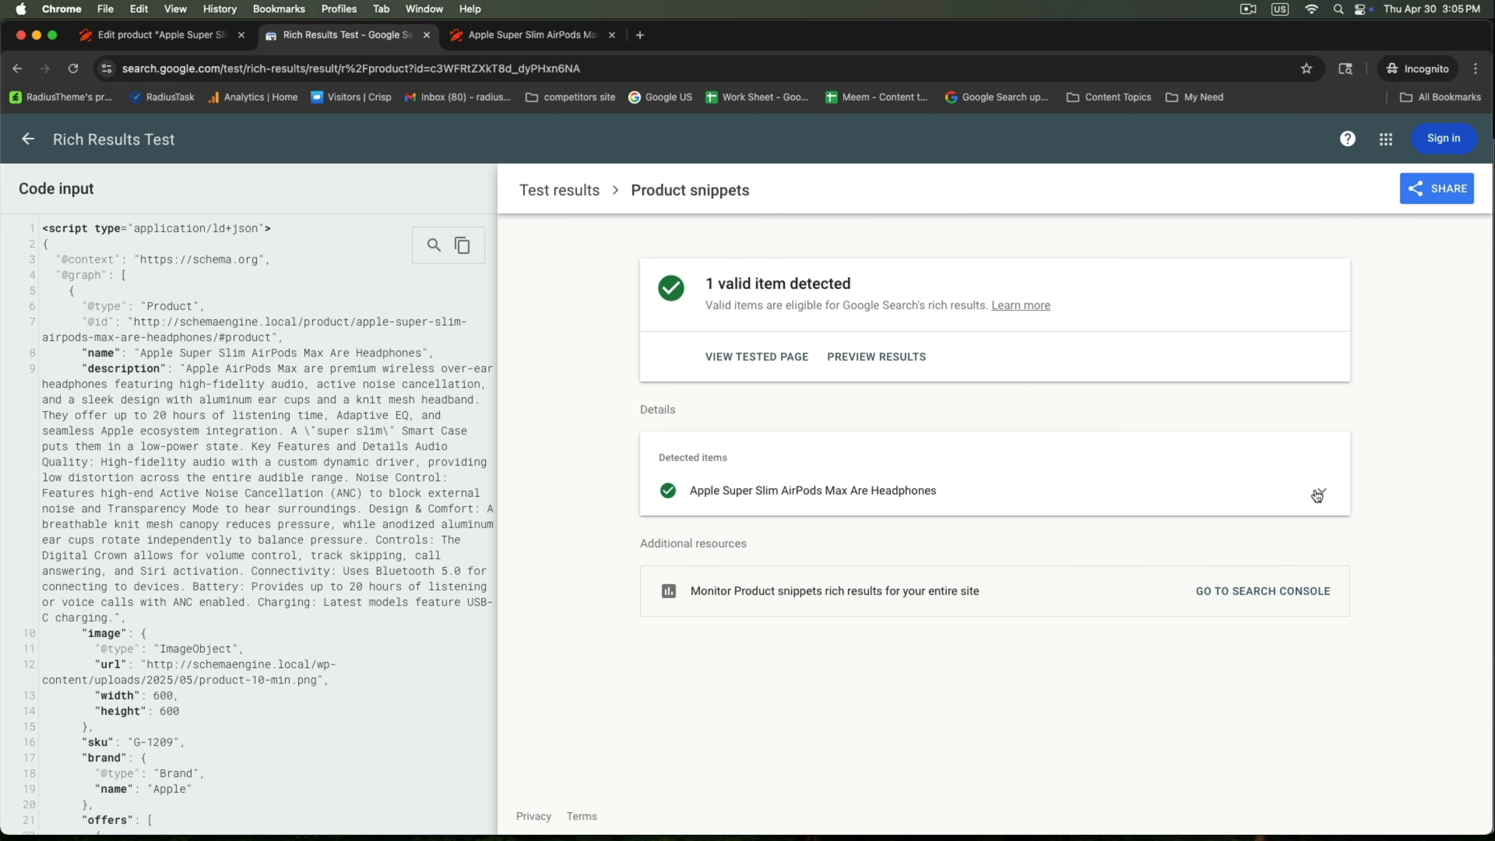
- Return to the product's edit page and examine the SchemaEngine AI status, Schema Type and FAQ settings
{"action": "left_click", "coordinate": [208, 40]}
{"action": "left_click", "coordinate": [1112, 761]}
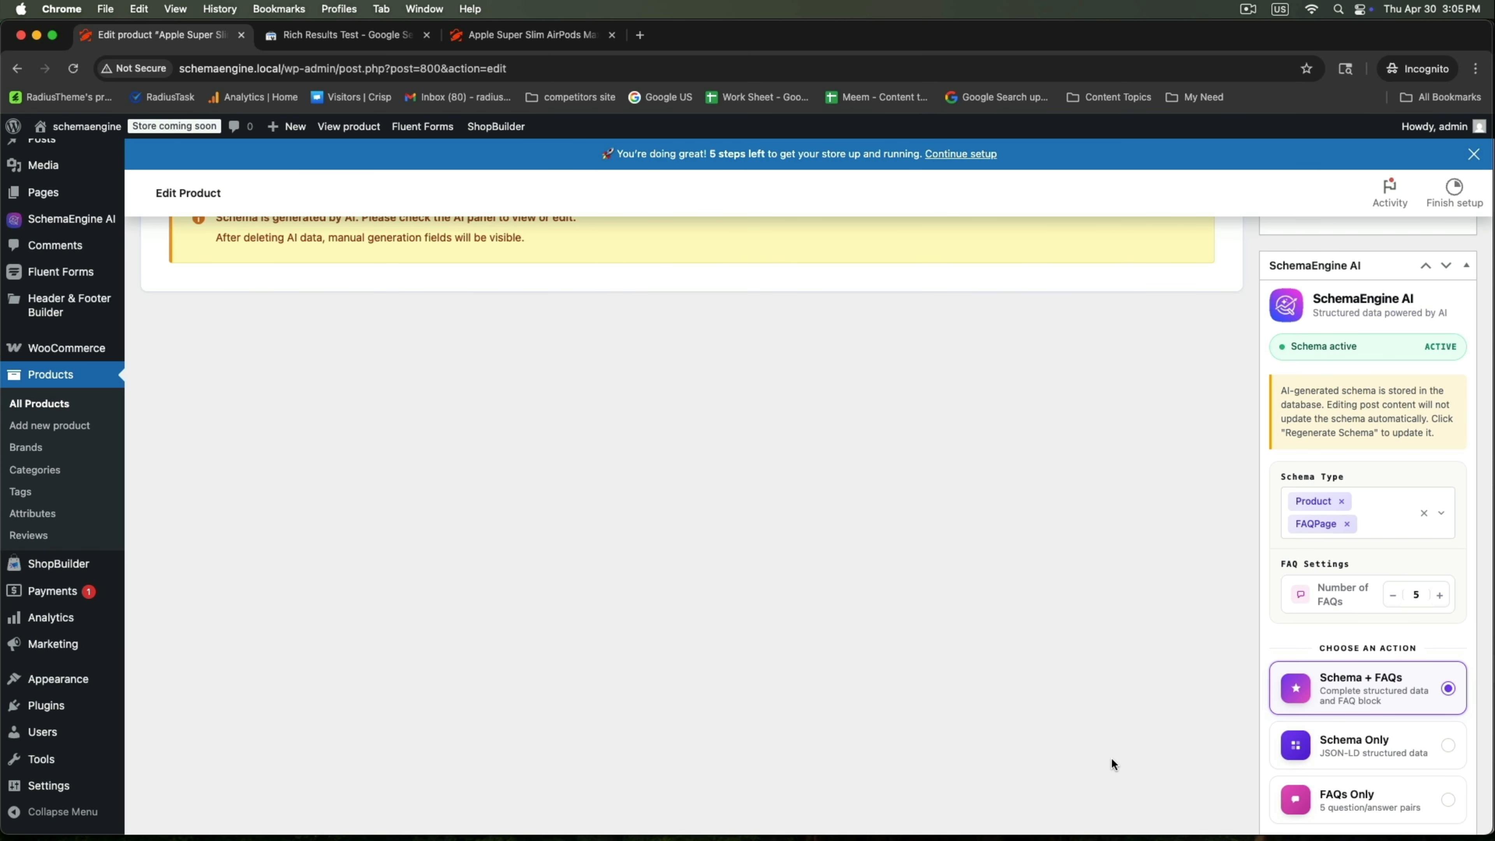
{"action": "scroll", "coordinate": [1111, 764], "scroll_direction": "down", "scroll_amount": 4}
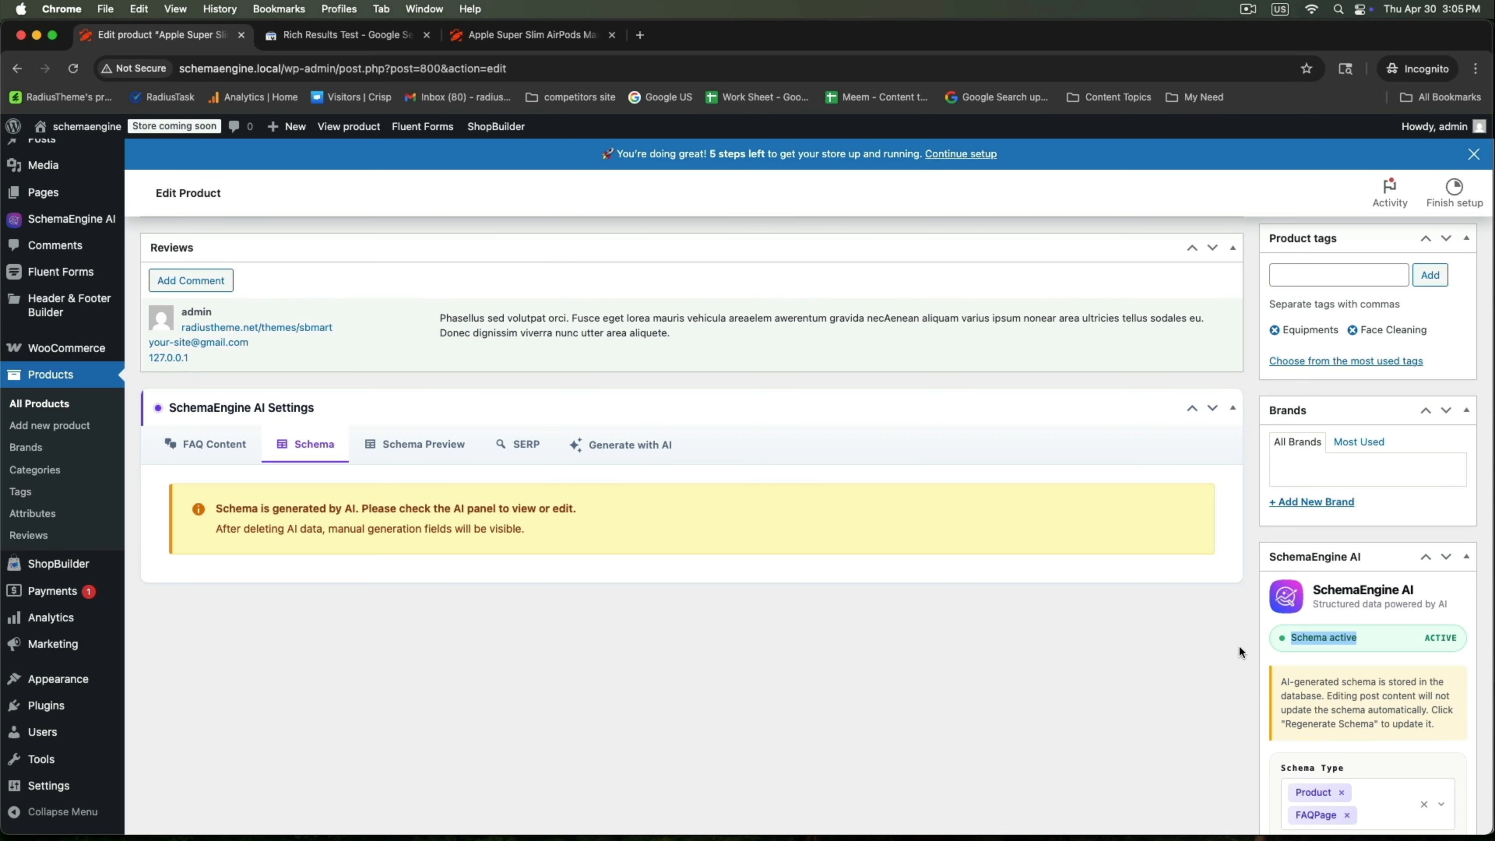
{"action": "scroll", "coordinate": [1048, 678], "scroll_direction": "up", "scroll_amount": 1}
{"action": "scroll", "coordinate": [1047, 678], "scroll_direction": "down", "scroll_amount": 4}
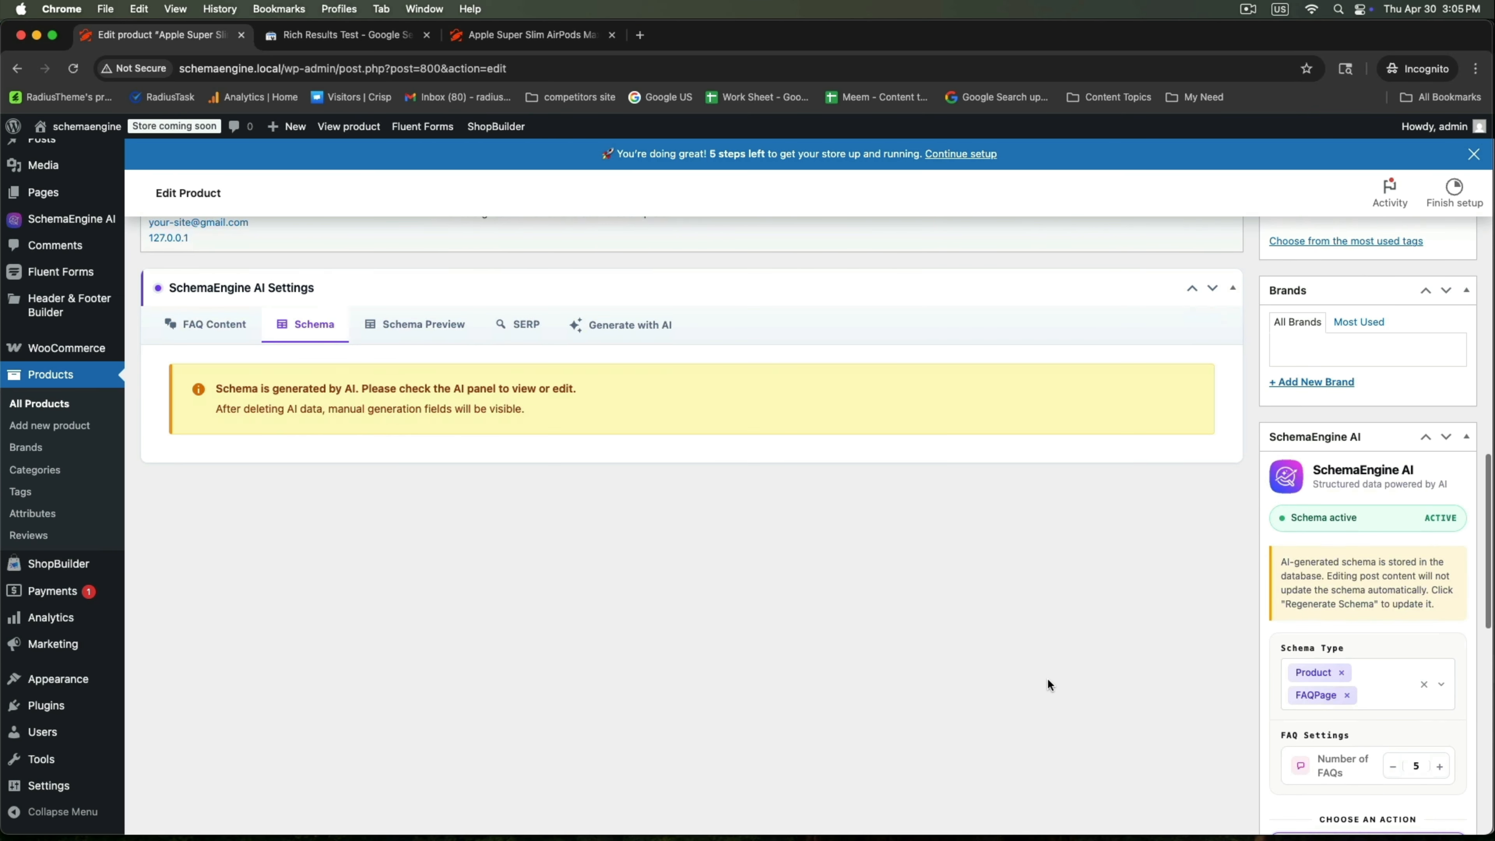
{"action": "scroll", "coordinate": [1047, 678], "scroll_direction": "up", "scroll_amount": 2}
{"action": "scroll", "coordinate": [1047, 678], "scroll_direction": "down", "scroll_amount": 4}
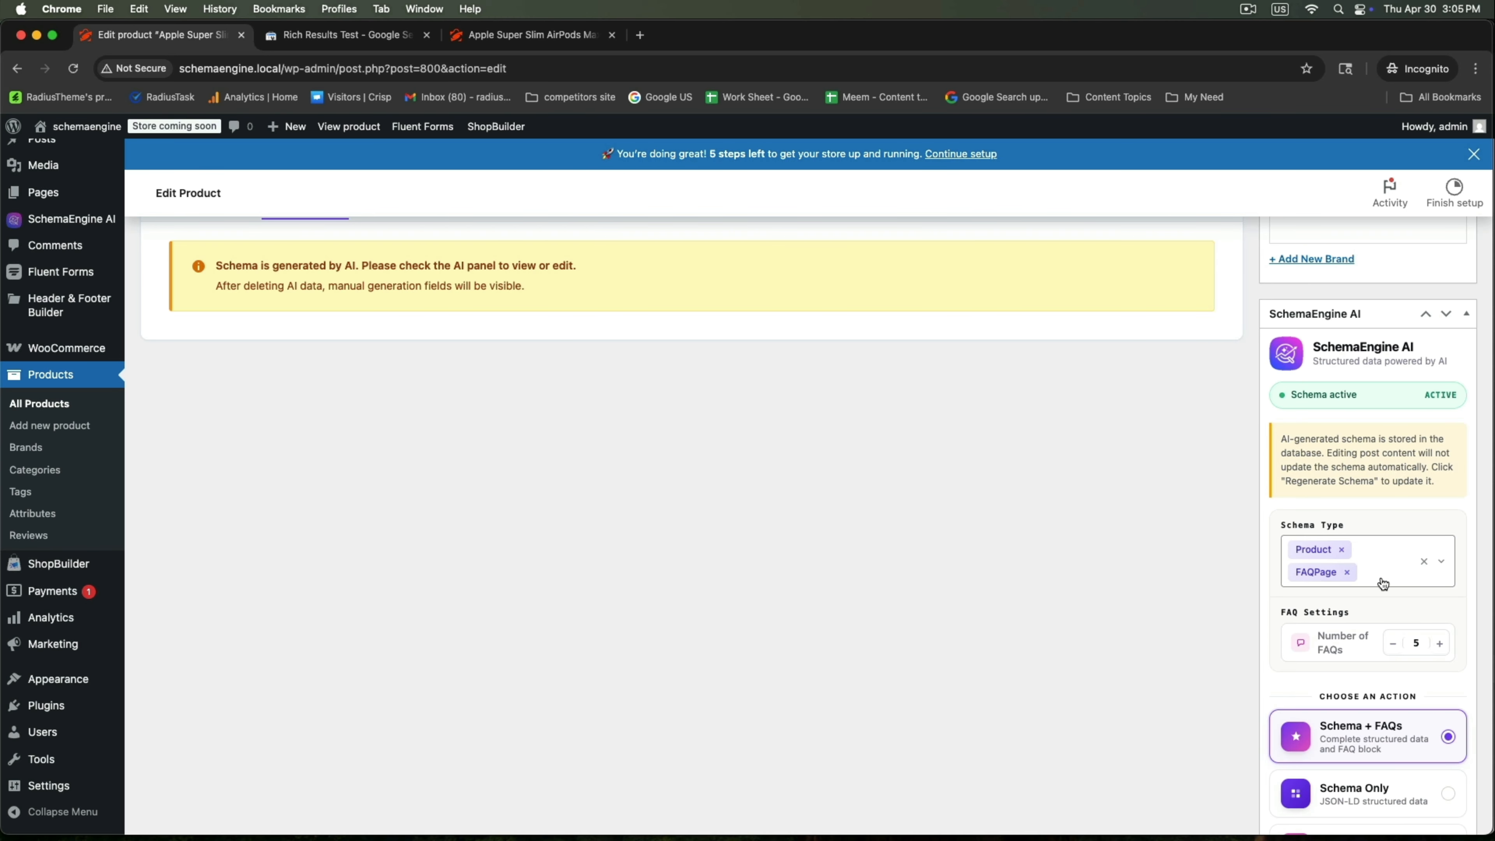
{"action": "scroll", "coordinate": [610, 534], "scroll_direction": "up", "scroll_amount": 4}
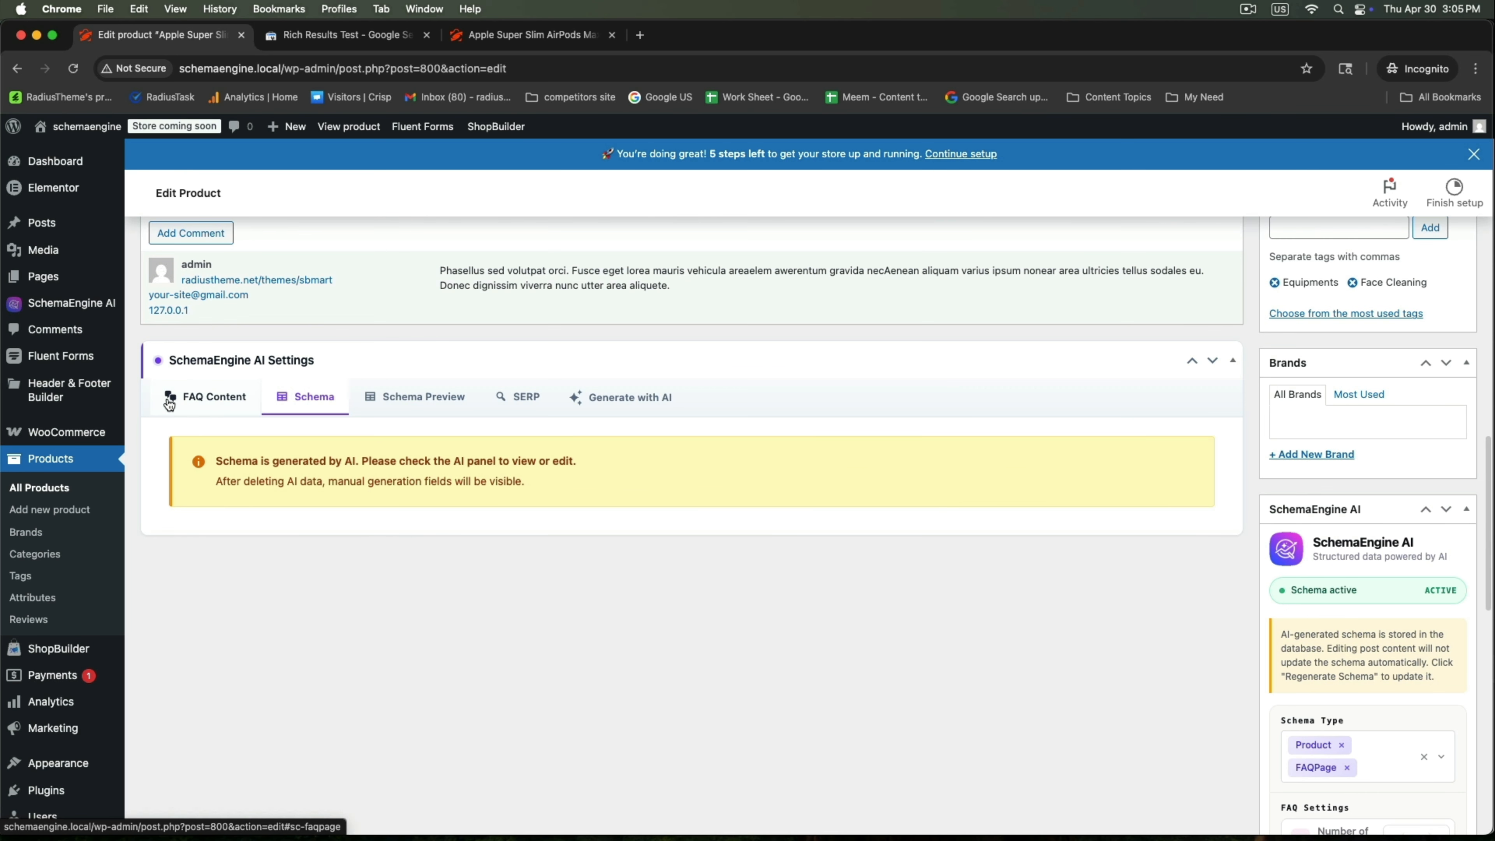
- Open the product's FAQ Content and expand Questions & Answers 1 to 4 to read the generated entries
{"action": "left_click", "coordinate": [189, 398]}
{"action": "scroll", "coordinate": [748, 530], "scroll_direction": "down", "scroll_amount": 4}
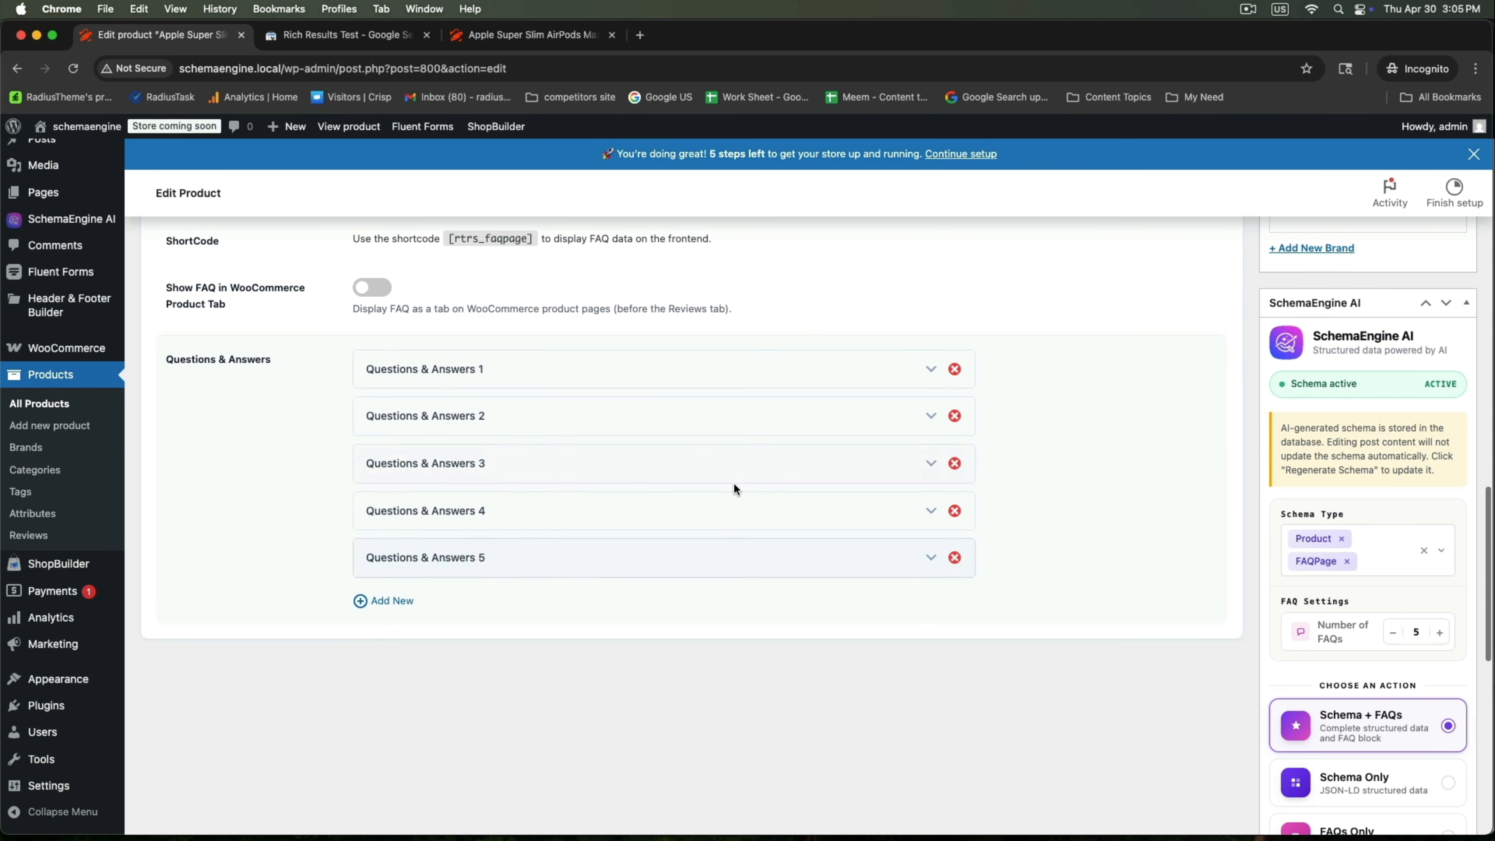
{"action": "left_click", "coordinate": [515, 371]}
{"action": "left_click", "coordinate": [579, 589]}
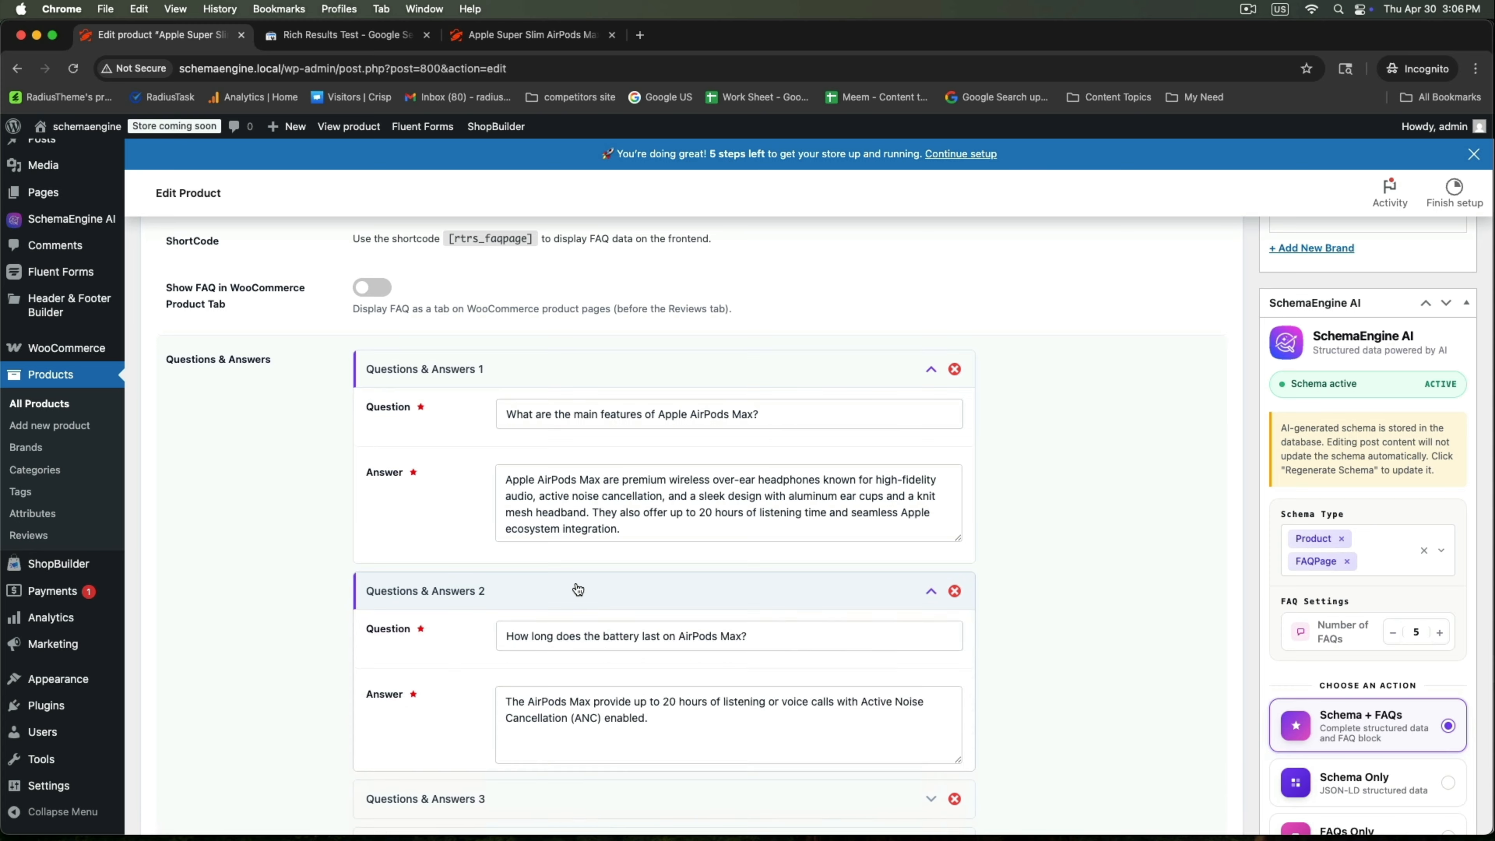
{"action": "scroll", "coordinate": [622, 541], "scroll_direction": "down", "scroll_amount": 4}
{"action": "left_click", "coordinate": [622, 547]}
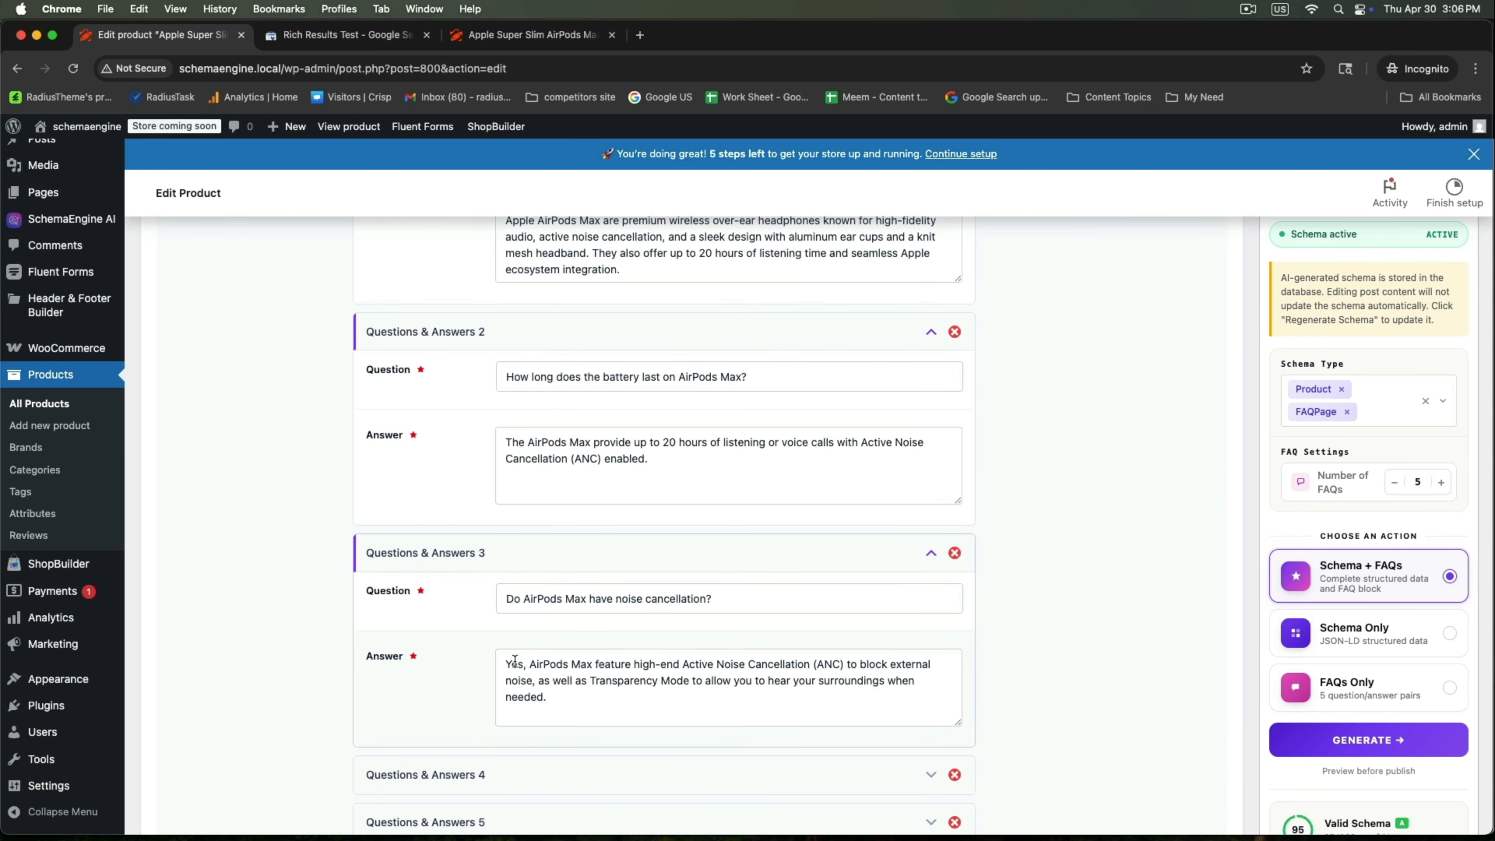
{"action": "scroll", "coordinate": [514, 660], "scroll_direction": "down", "scroll_amount": 5}
{"action": "left_click", "coordinate": [599, 527]}
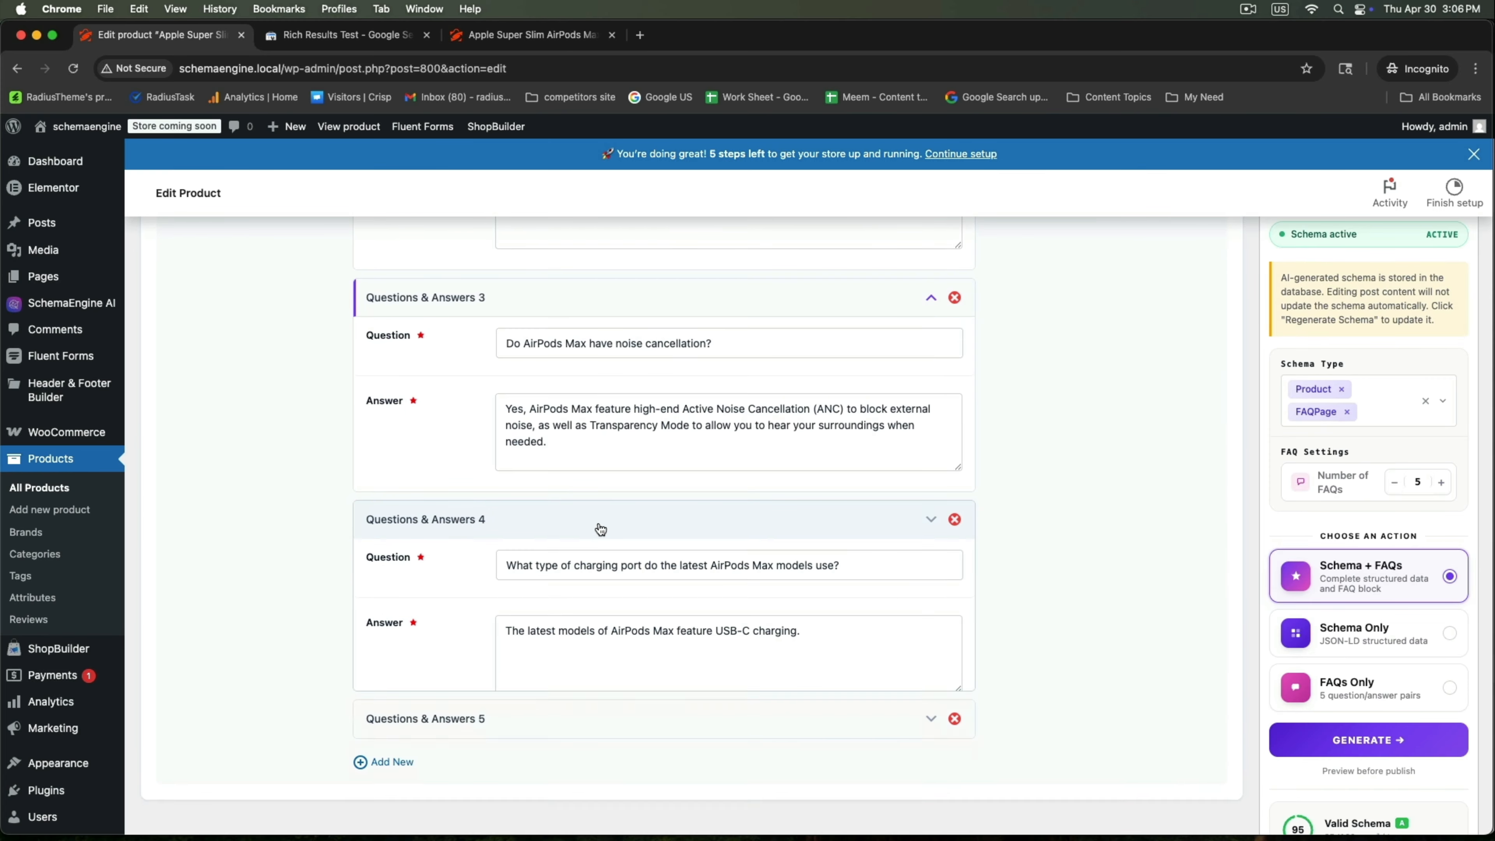
- Check the product's Schema section and examine its SERP preview in Desktop and Mobile views
{"action": "scroll", "coordinate": [599, 526], "scroll_direction": "up", "scroll_amount": 10}
{"action": "left_click", "coordinate": [294, 460]}
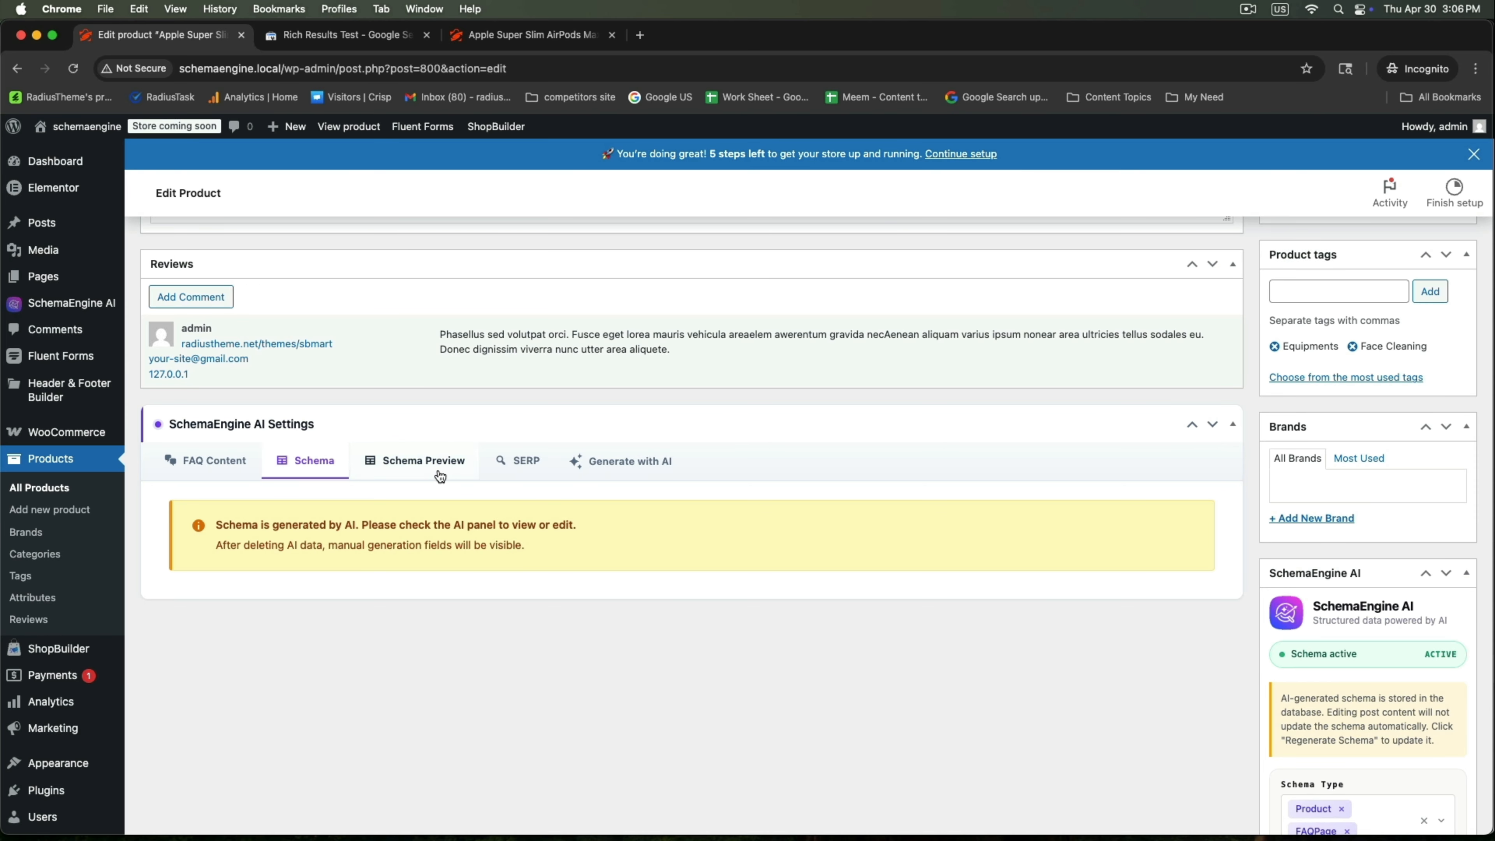
{"action": "left_click", "coordinate": [517, 465]}
{"action": "scroll", "coordinate": [518, 508], "scroll_direction": "down", "scroll_amount": 3}
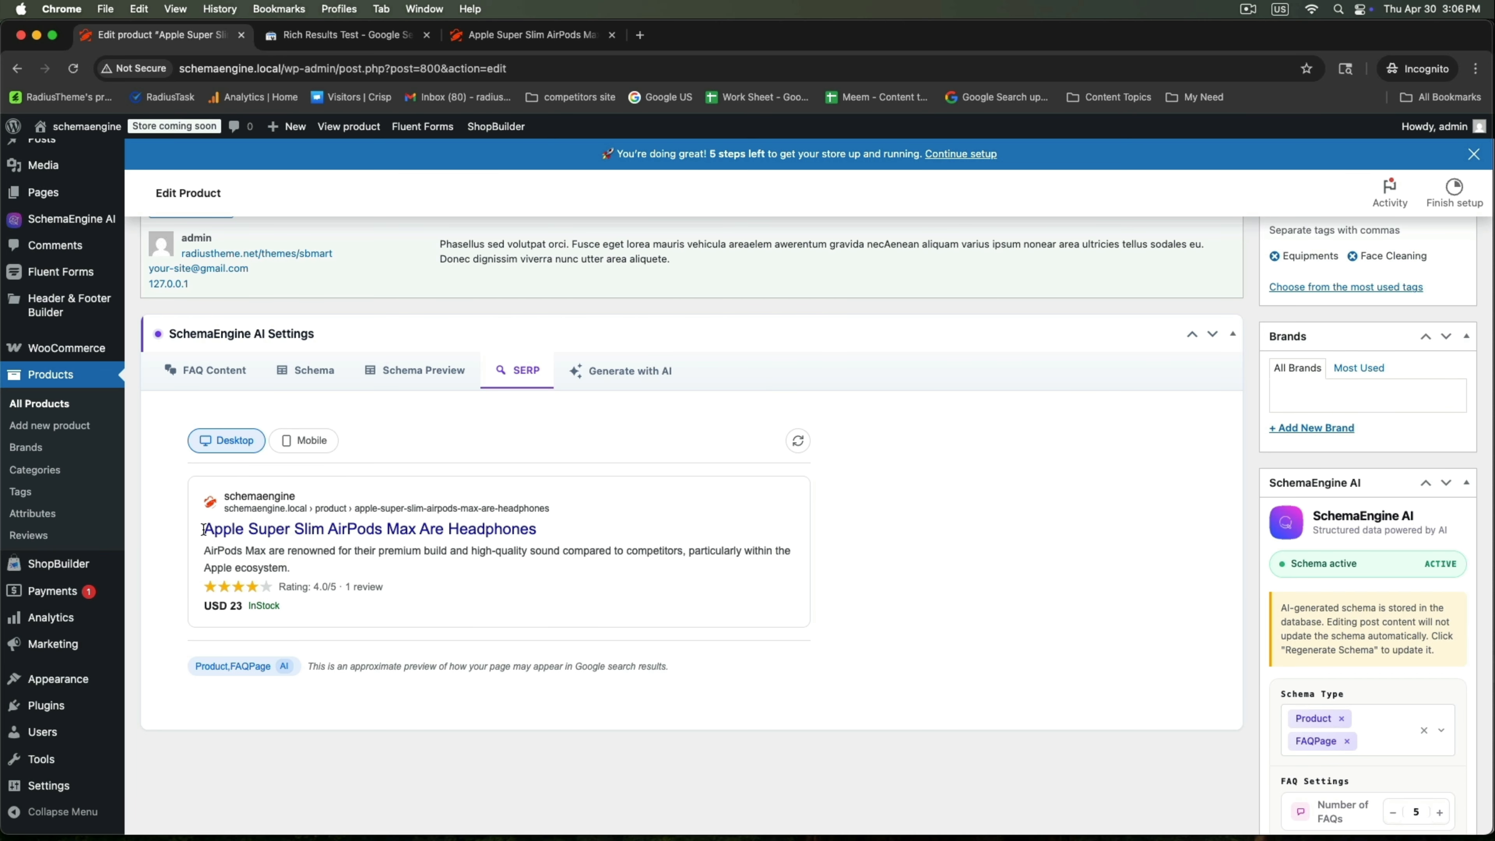
{"action": "left_click", "coordinate": [474, 530]}
{"action": "left_click", "coordinate": [301, 442]}
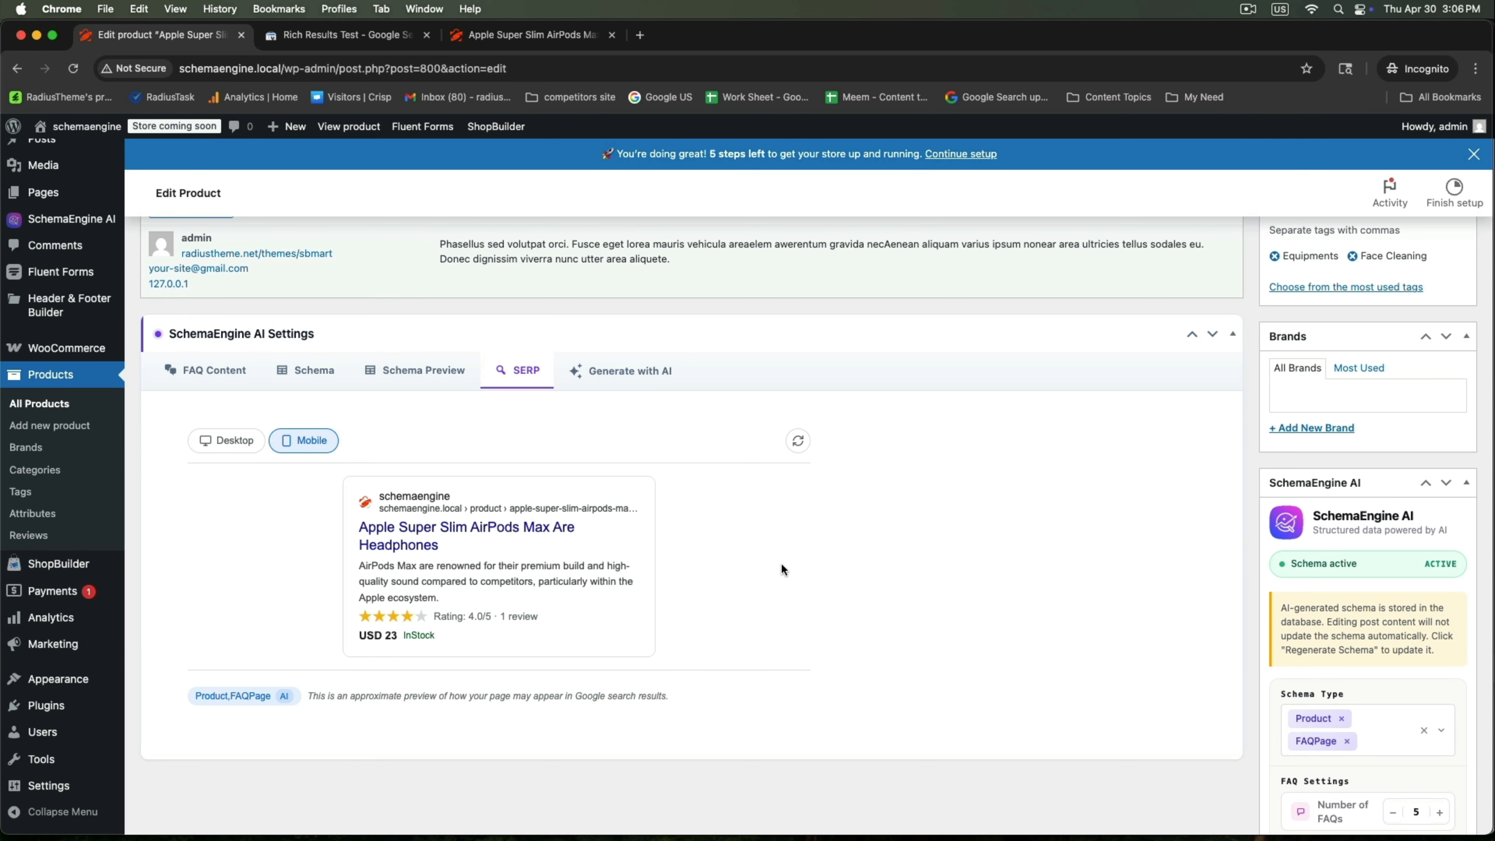
- Open the product's live page from its permalink and inspect the Description area
{"action": "scroll", "coordinate": [842, 560], "scroll_direction": "up", "scroll_amount": 10}
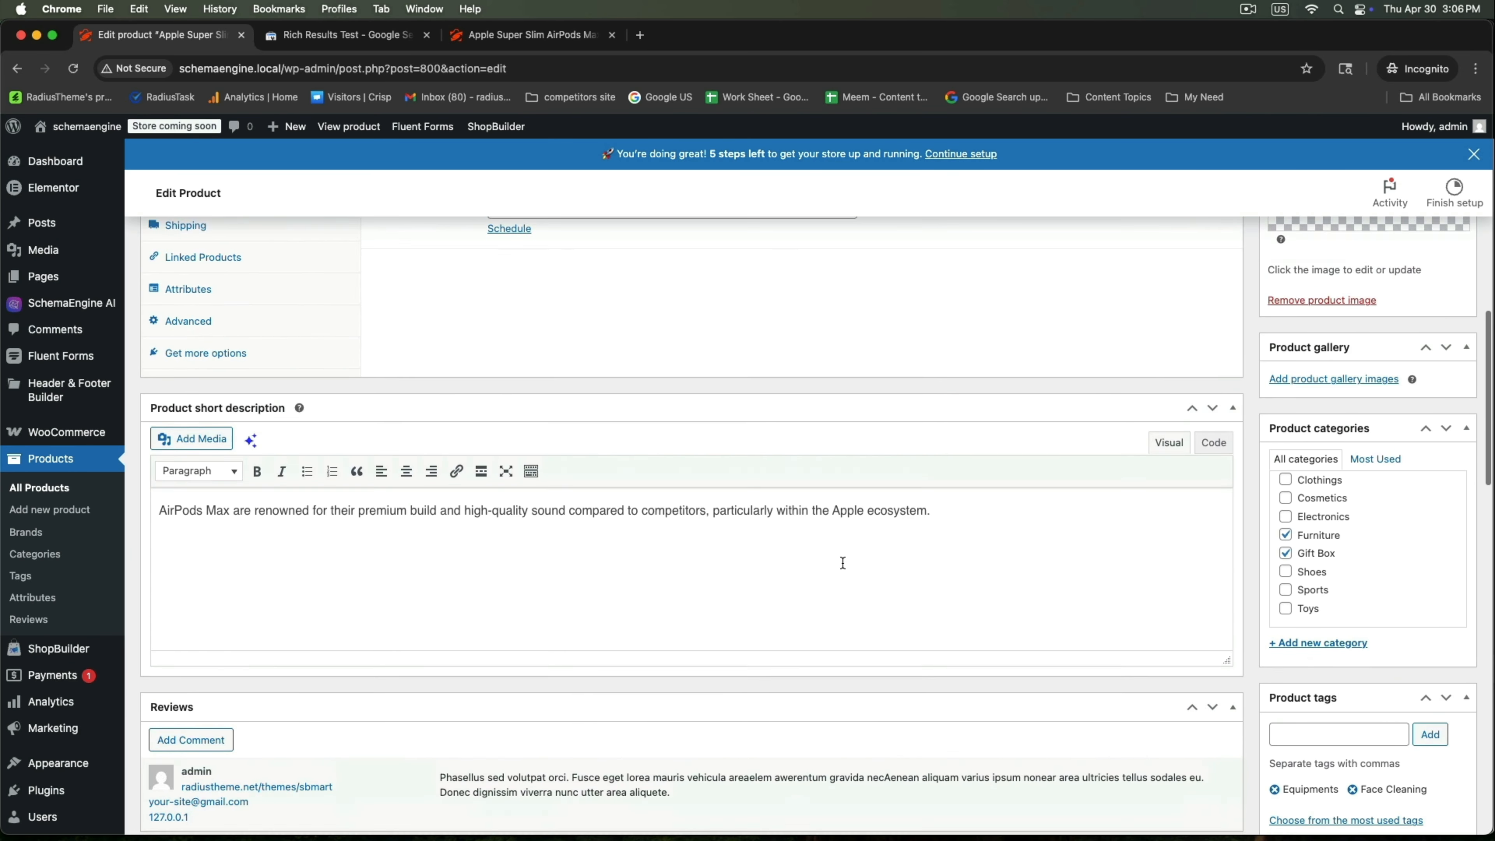
{"action": "scroll", "coordinate": [843, 563], "scroll_direction": "up", "scroll_amount": 7}
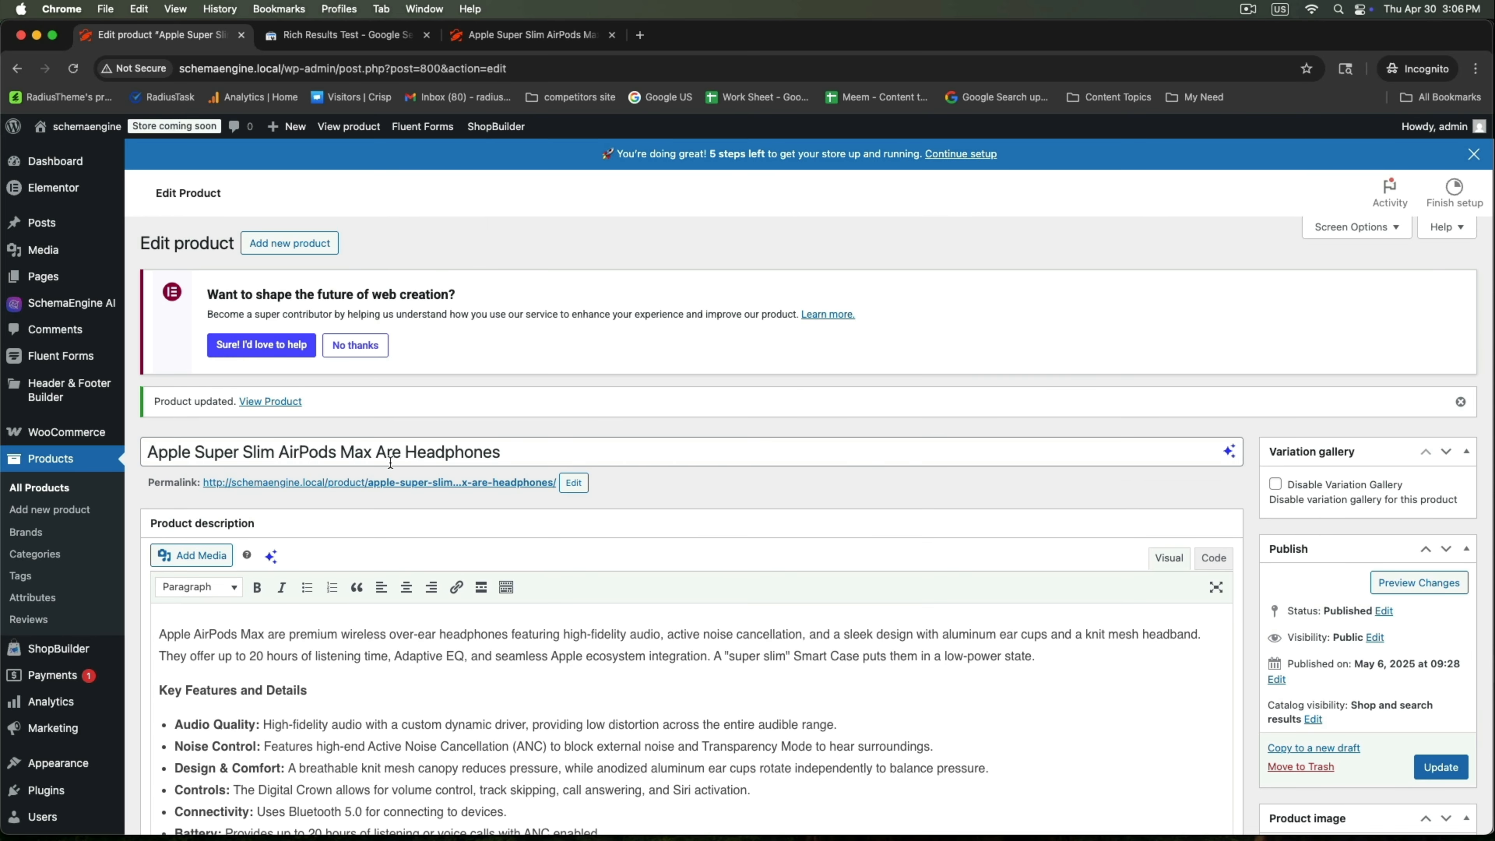
{"action": "left_click", "coordinate": [412, 482]}
{"action": "scroll", "coordinate": [901, 506], "scroll_direction": "down", "scroll_amount": 5}
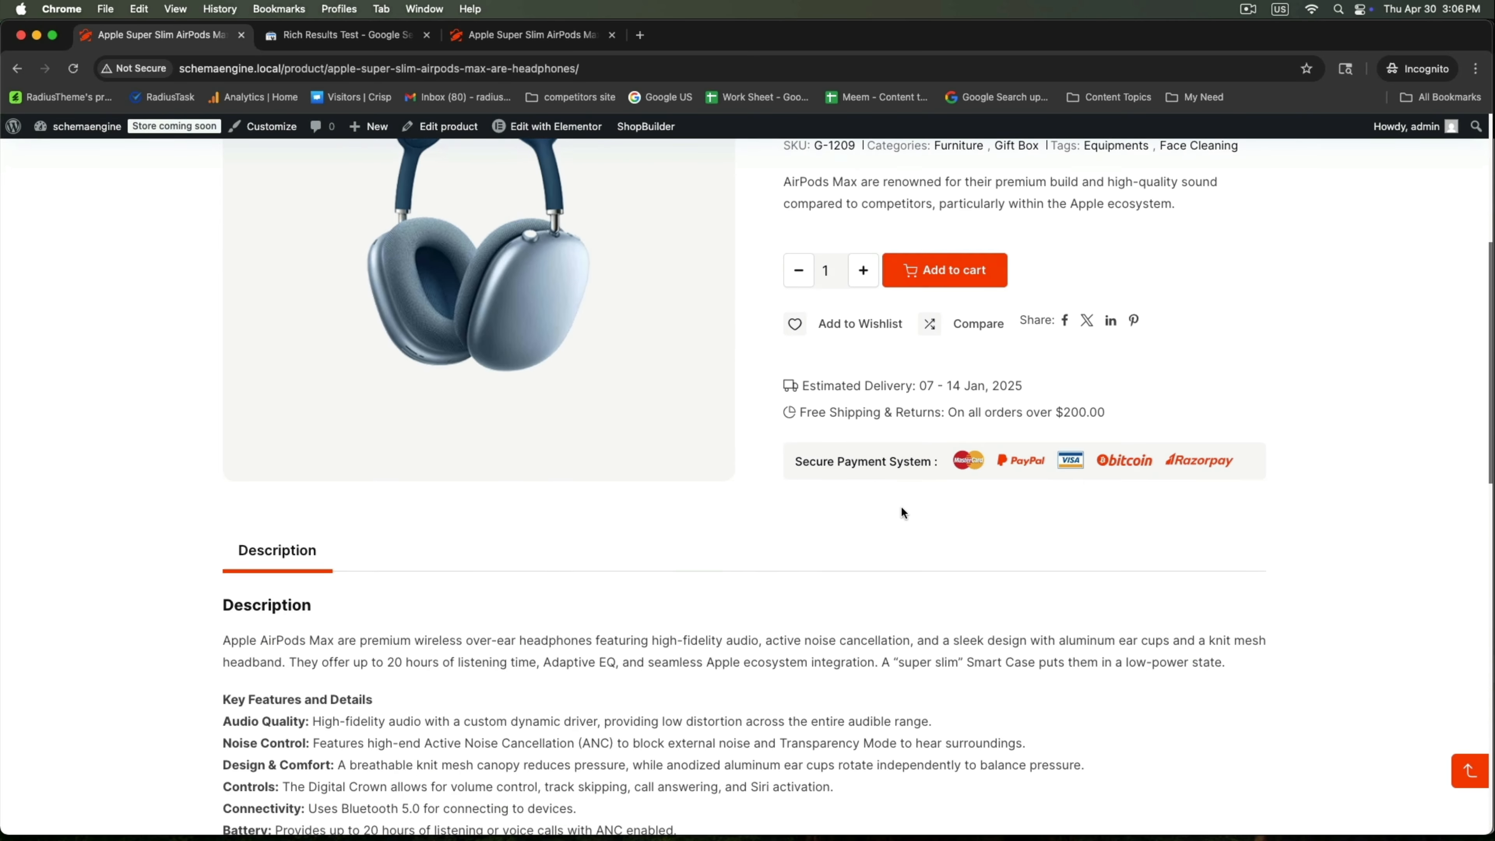